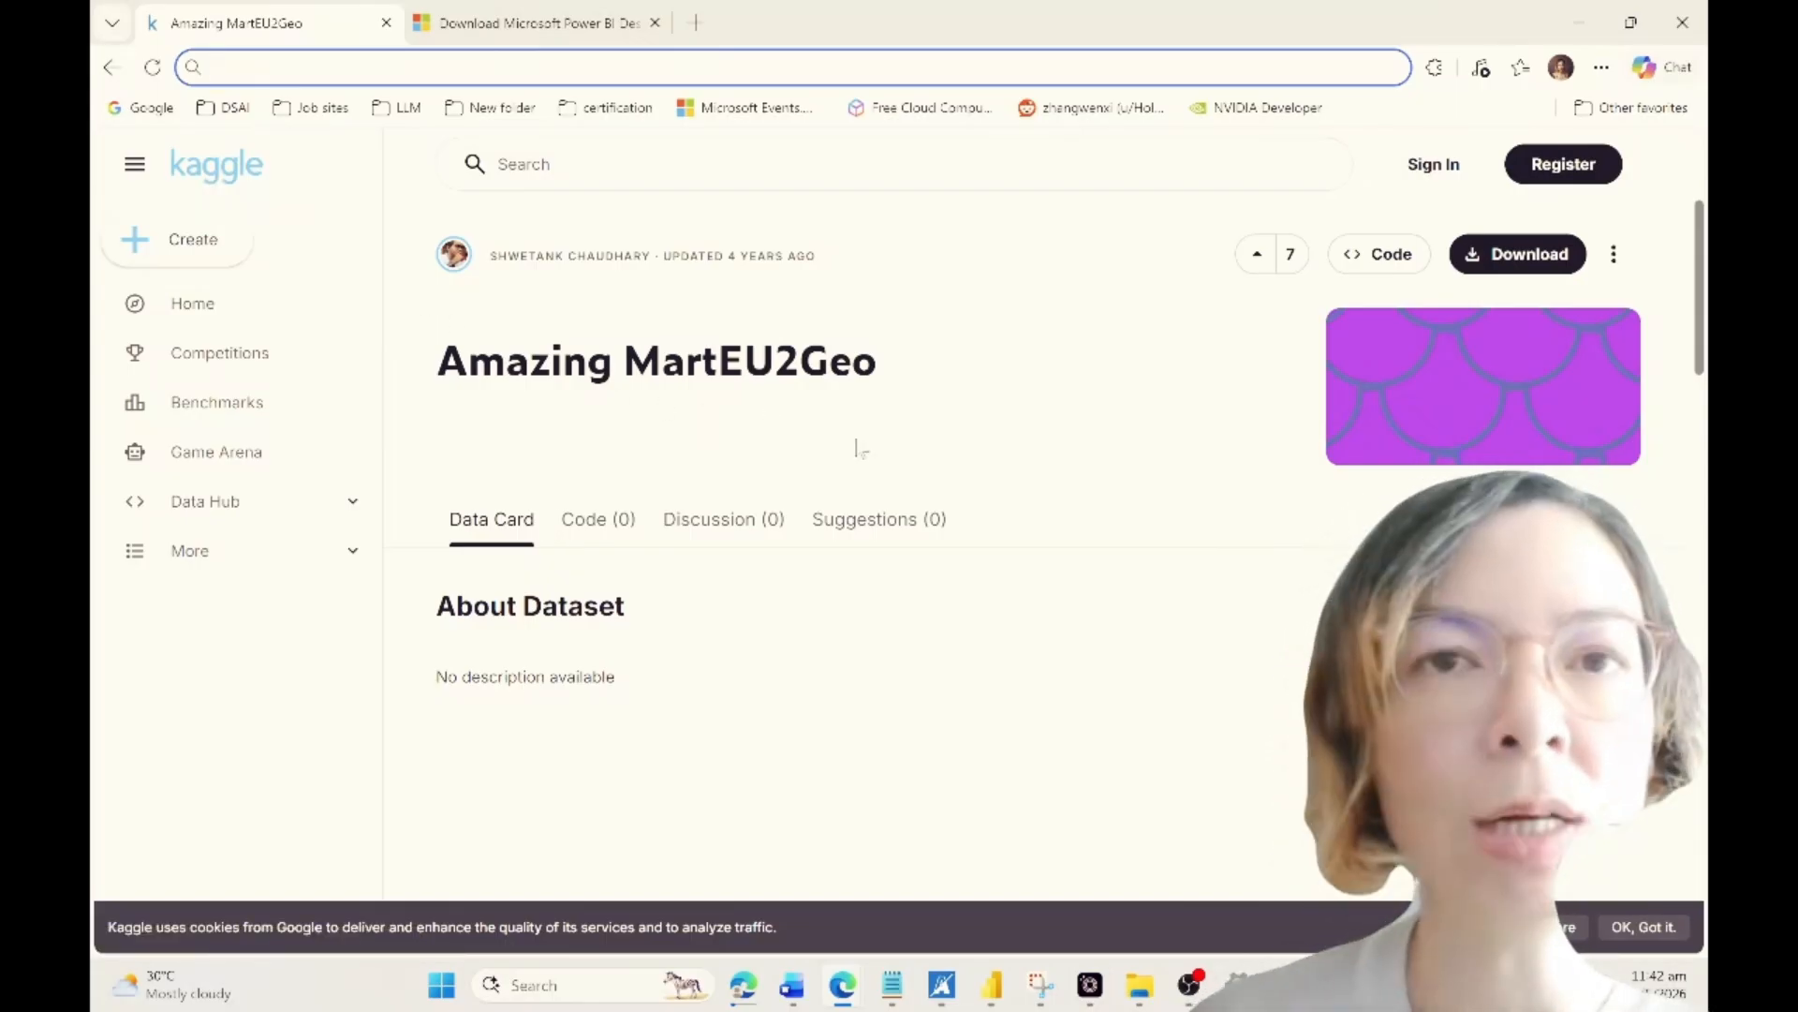
# Step: Review the Microsoft Power BI Desktop download page, including its version details and feature description
pyautogui.click(599, 27)
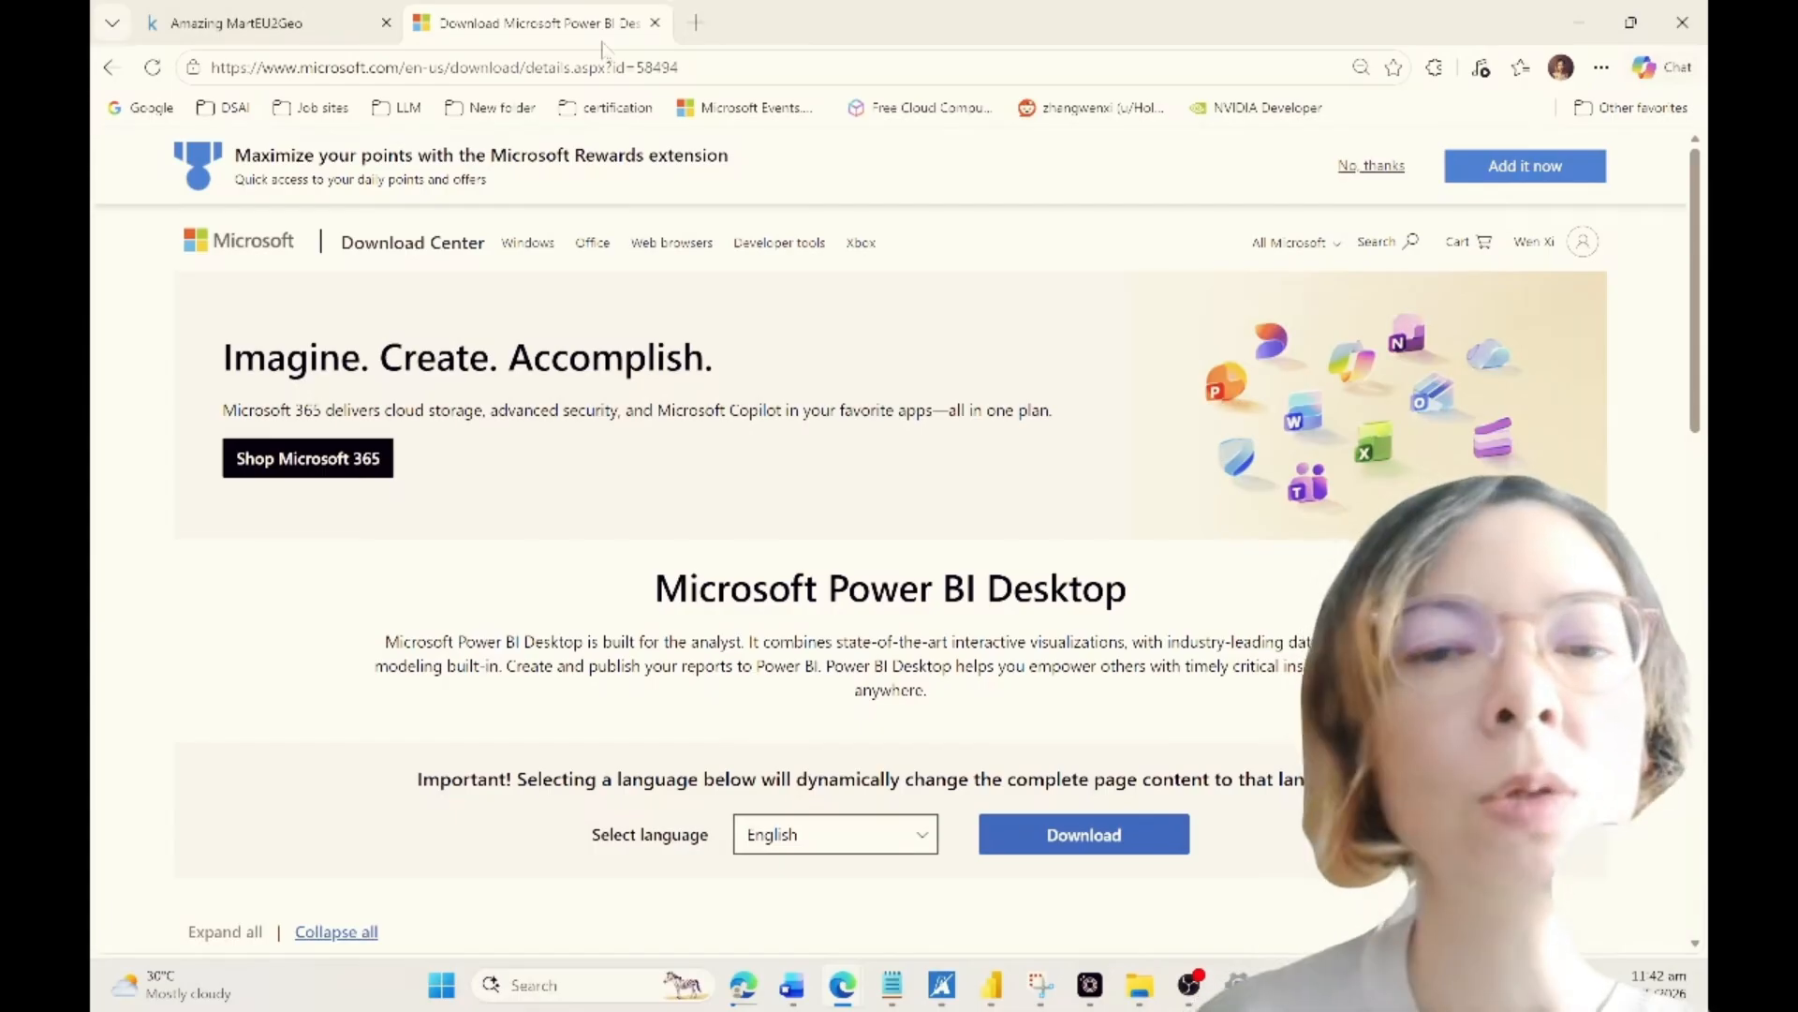
pyautogui.scroll(-6, 1000, 506)
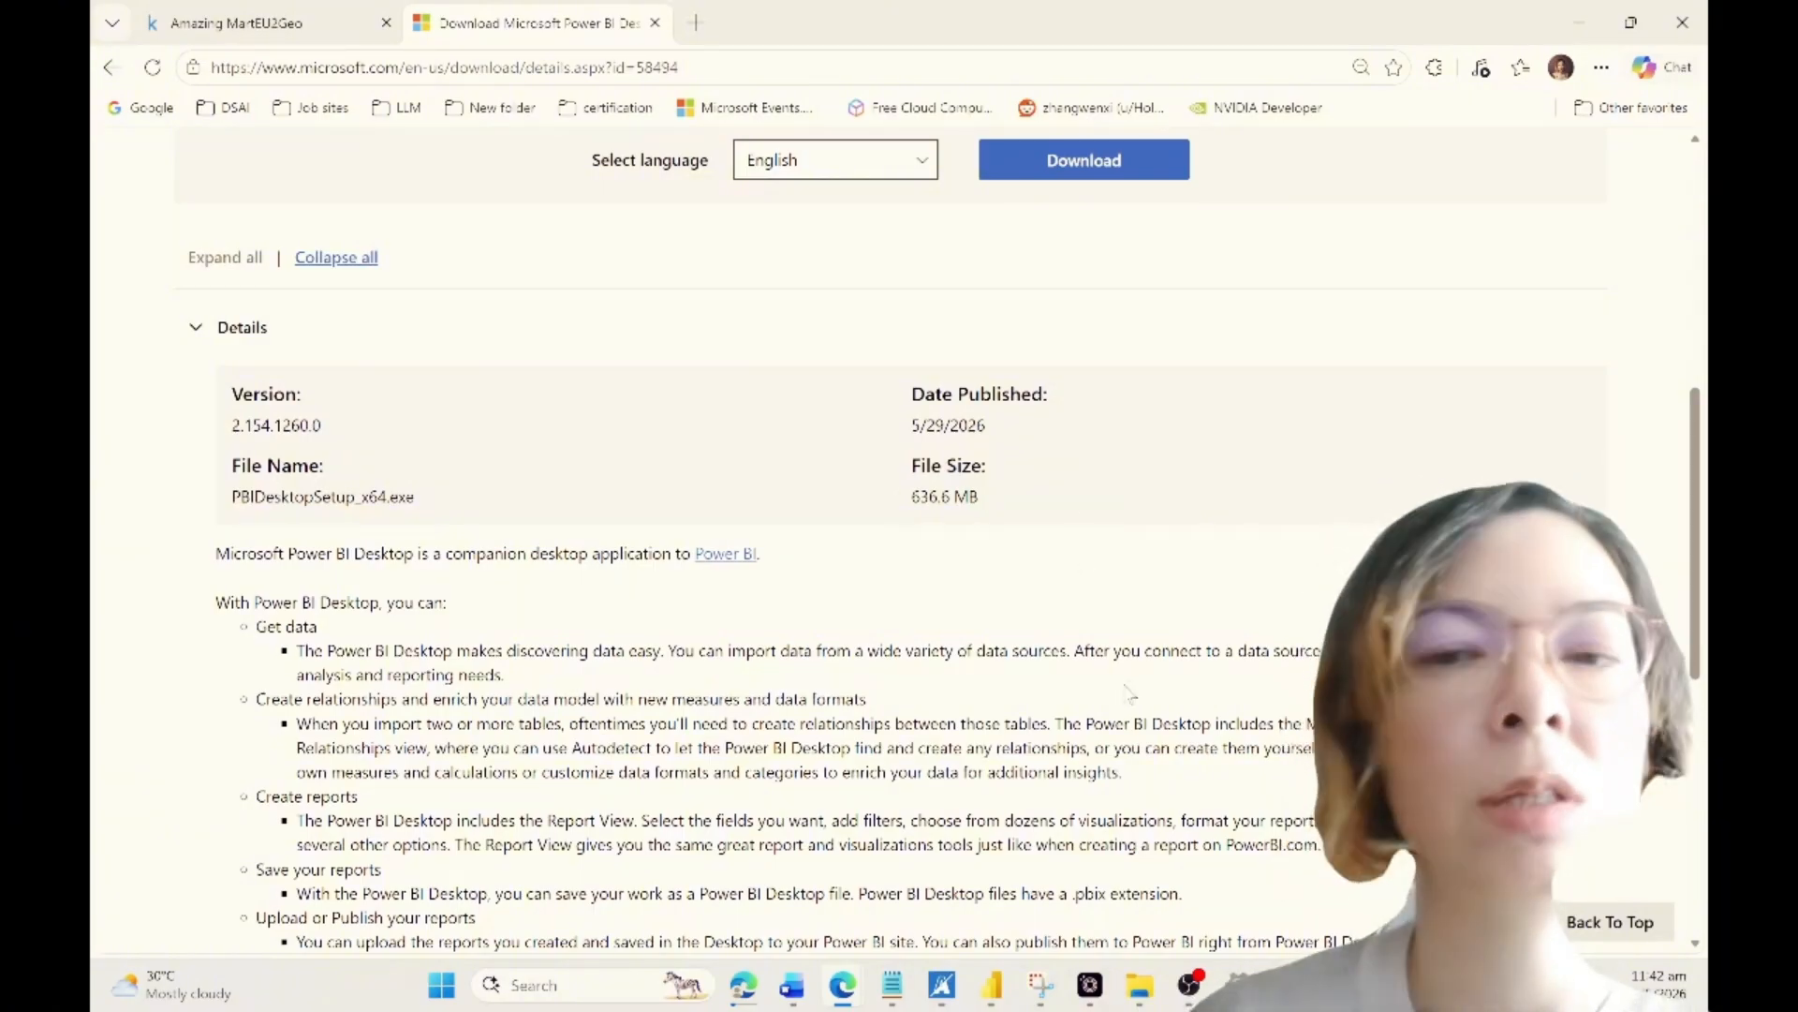
pyautogui.scroll(-1, 1127, 691)
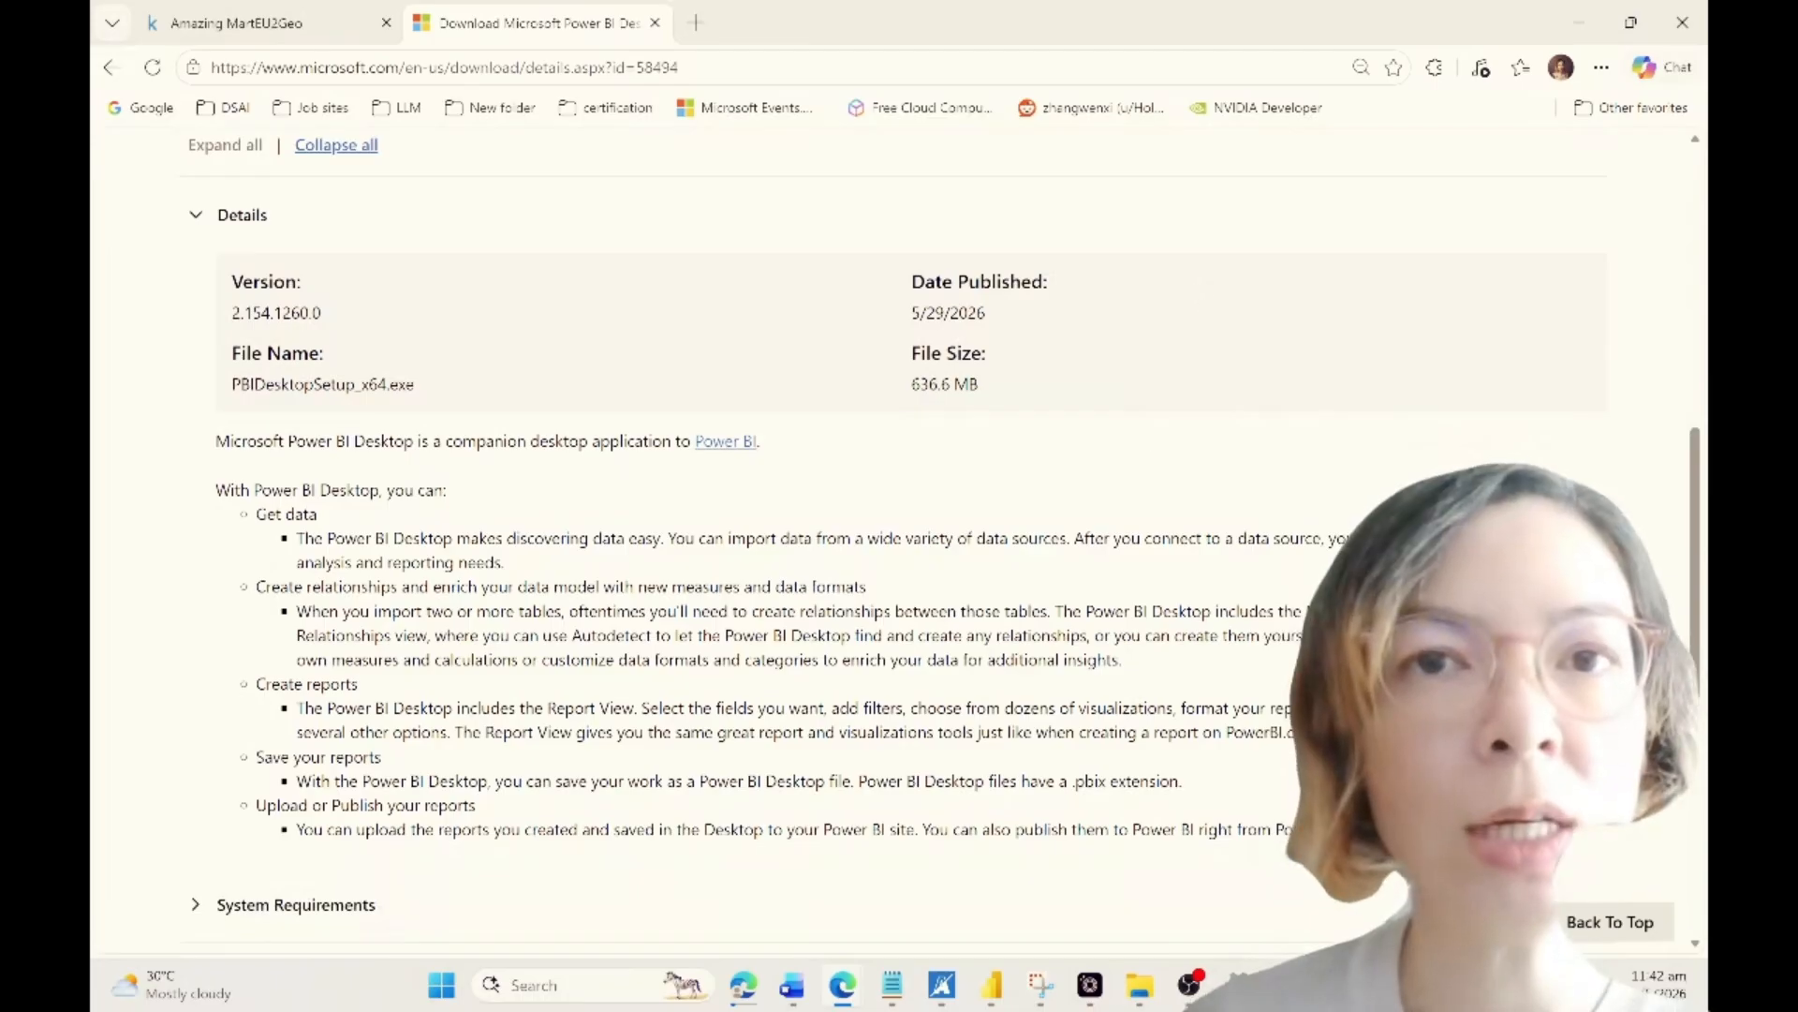
pyautogui.click(1611, 922)
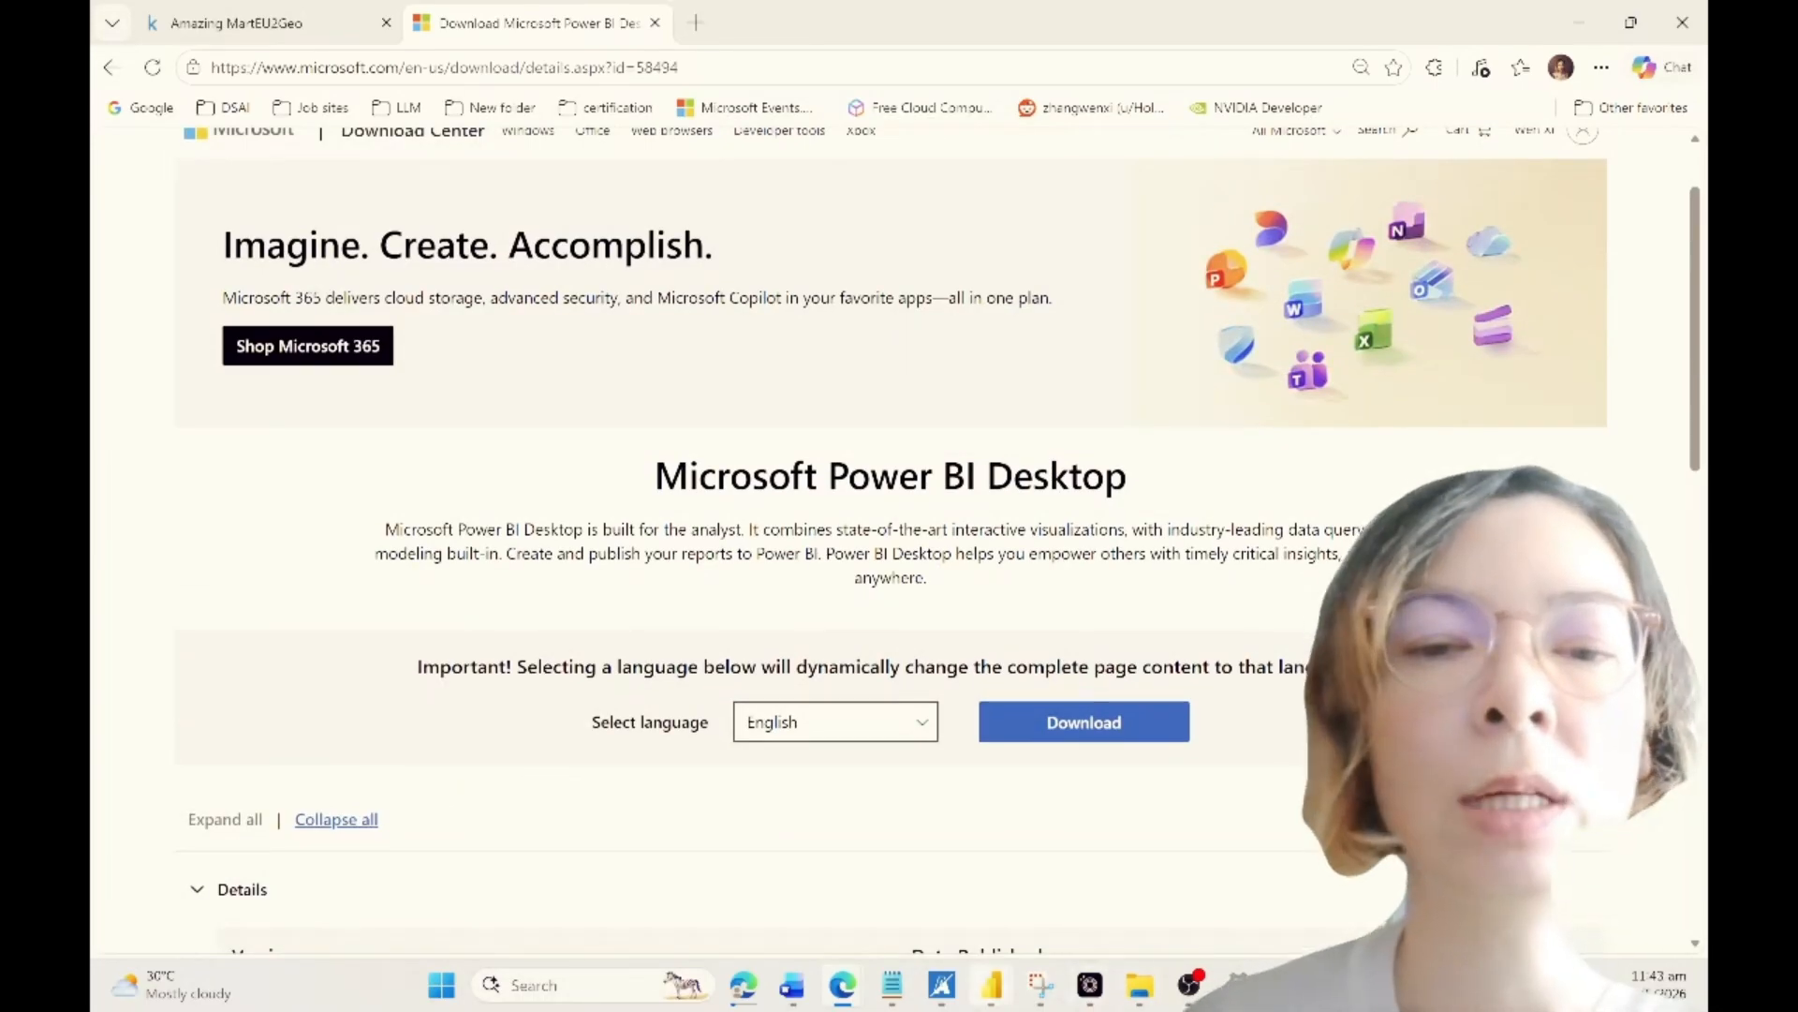
# Step: Switch to Power BI Desktop and create a blank report
pyautogui.click(993, 985)
pyautogui.click(1111, 877)
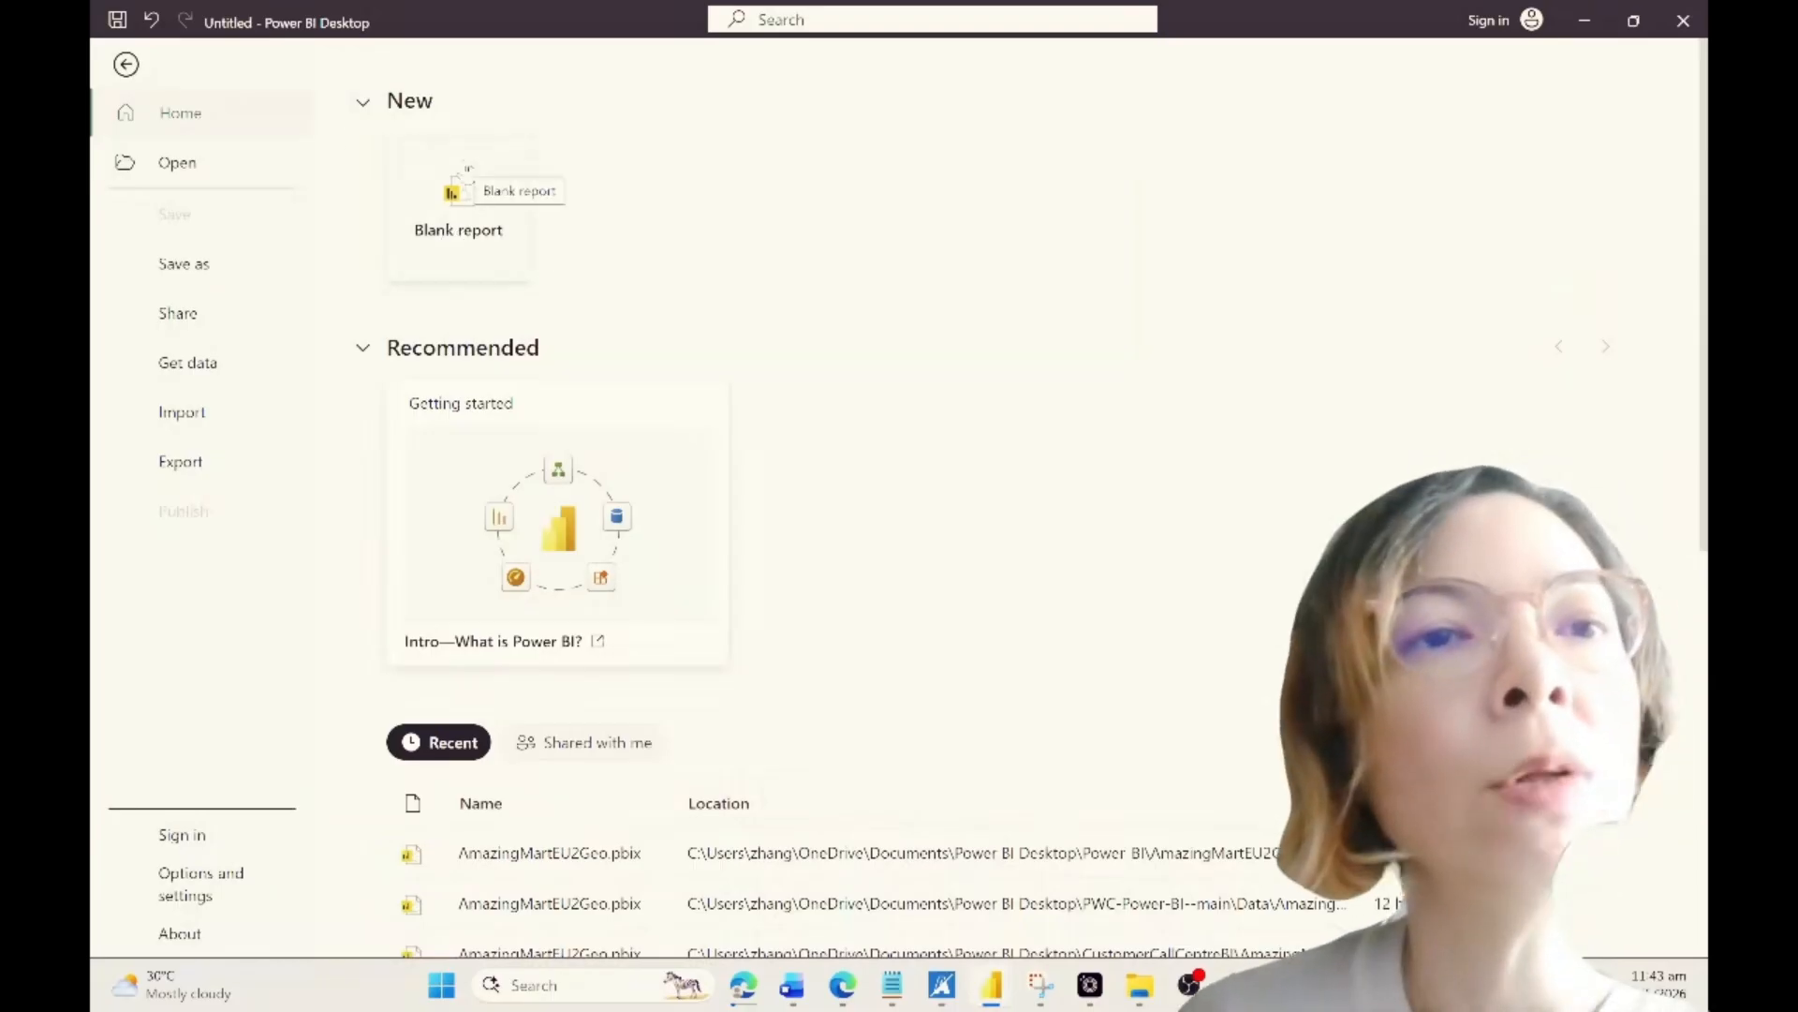
pyautogui.click(459, 178)
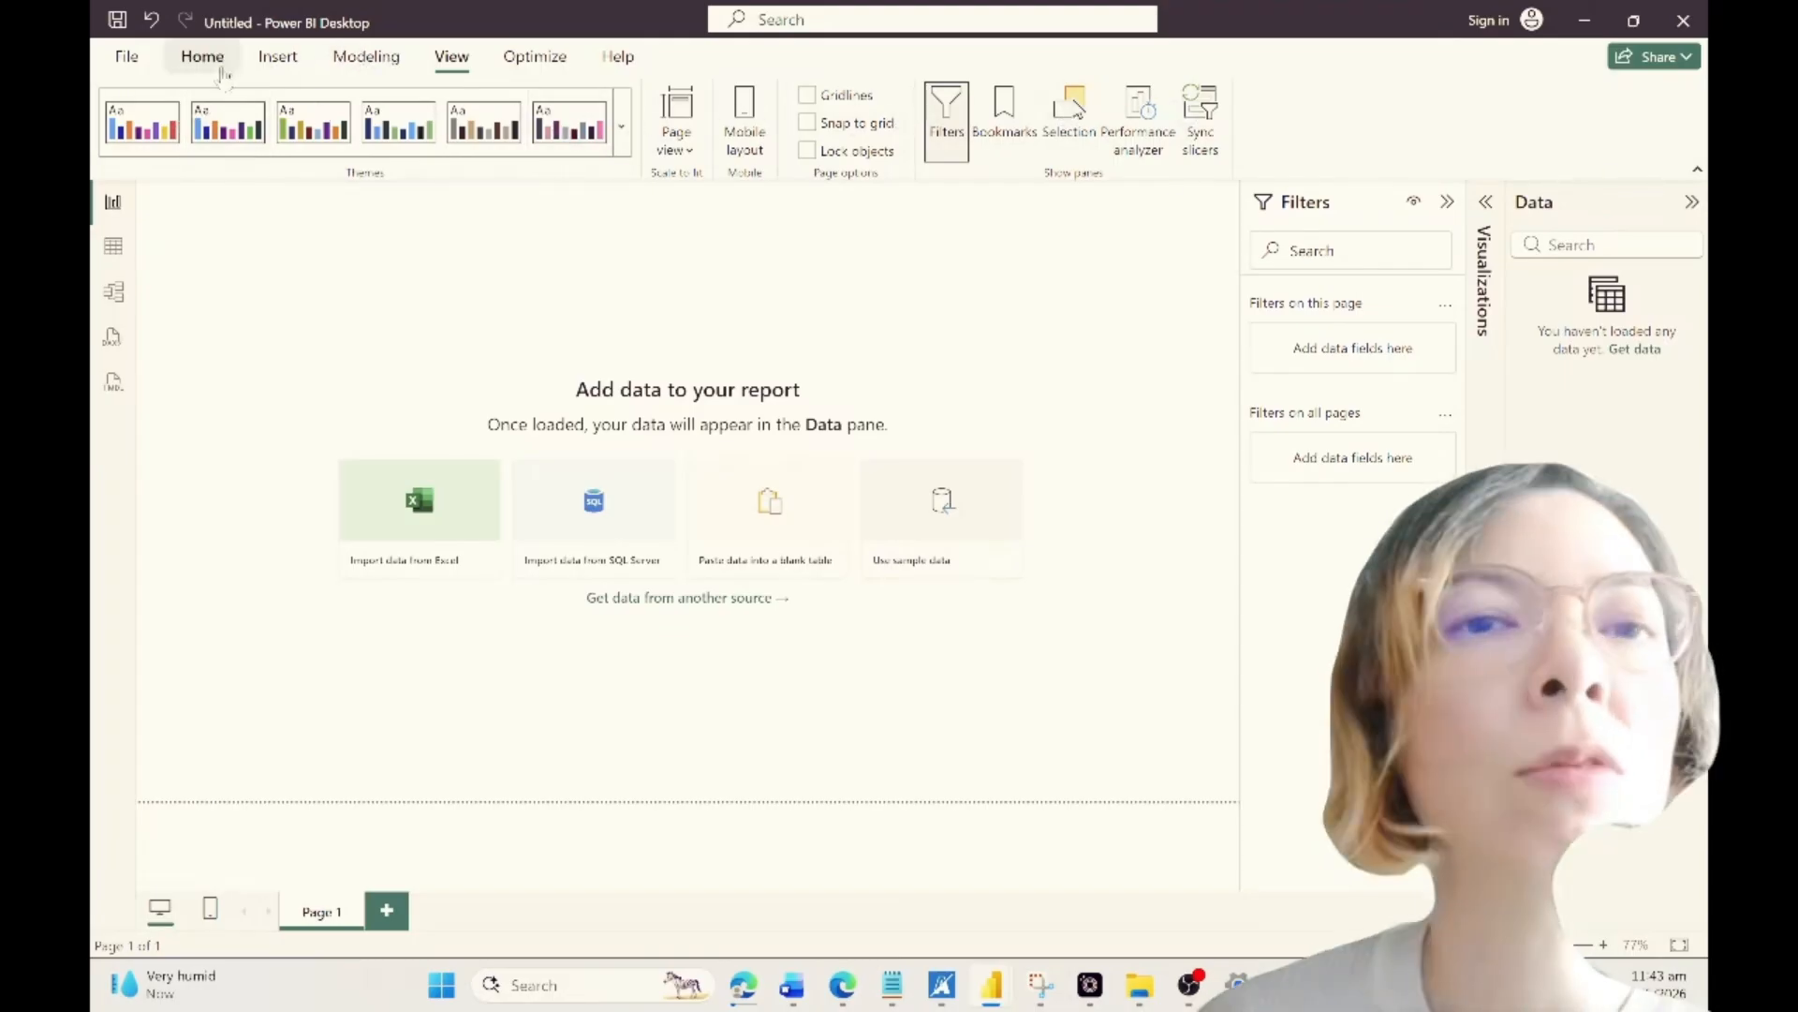
pyautogui.click(187, 66)
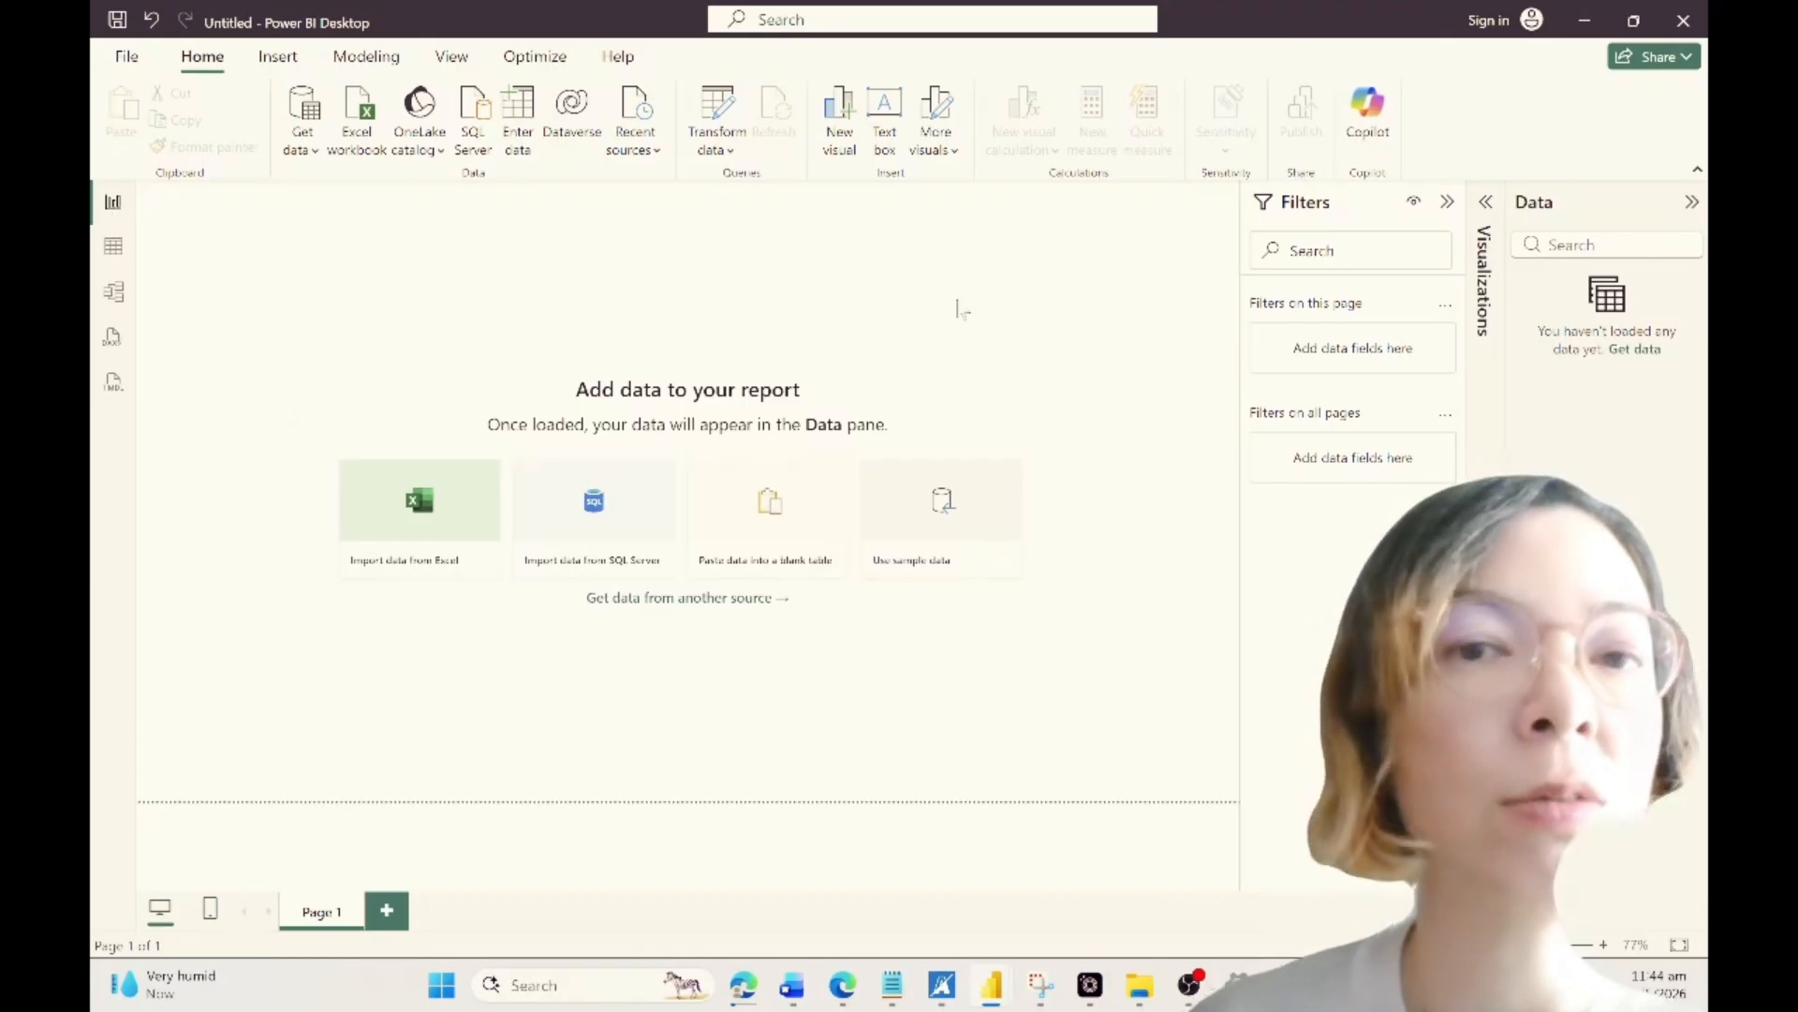
# Step: In the model view, load the ListOfOrders and OrderBreakdown tables from the AmazingMartEU2Geo Excel workbook
pyautogui.click(116, 249)
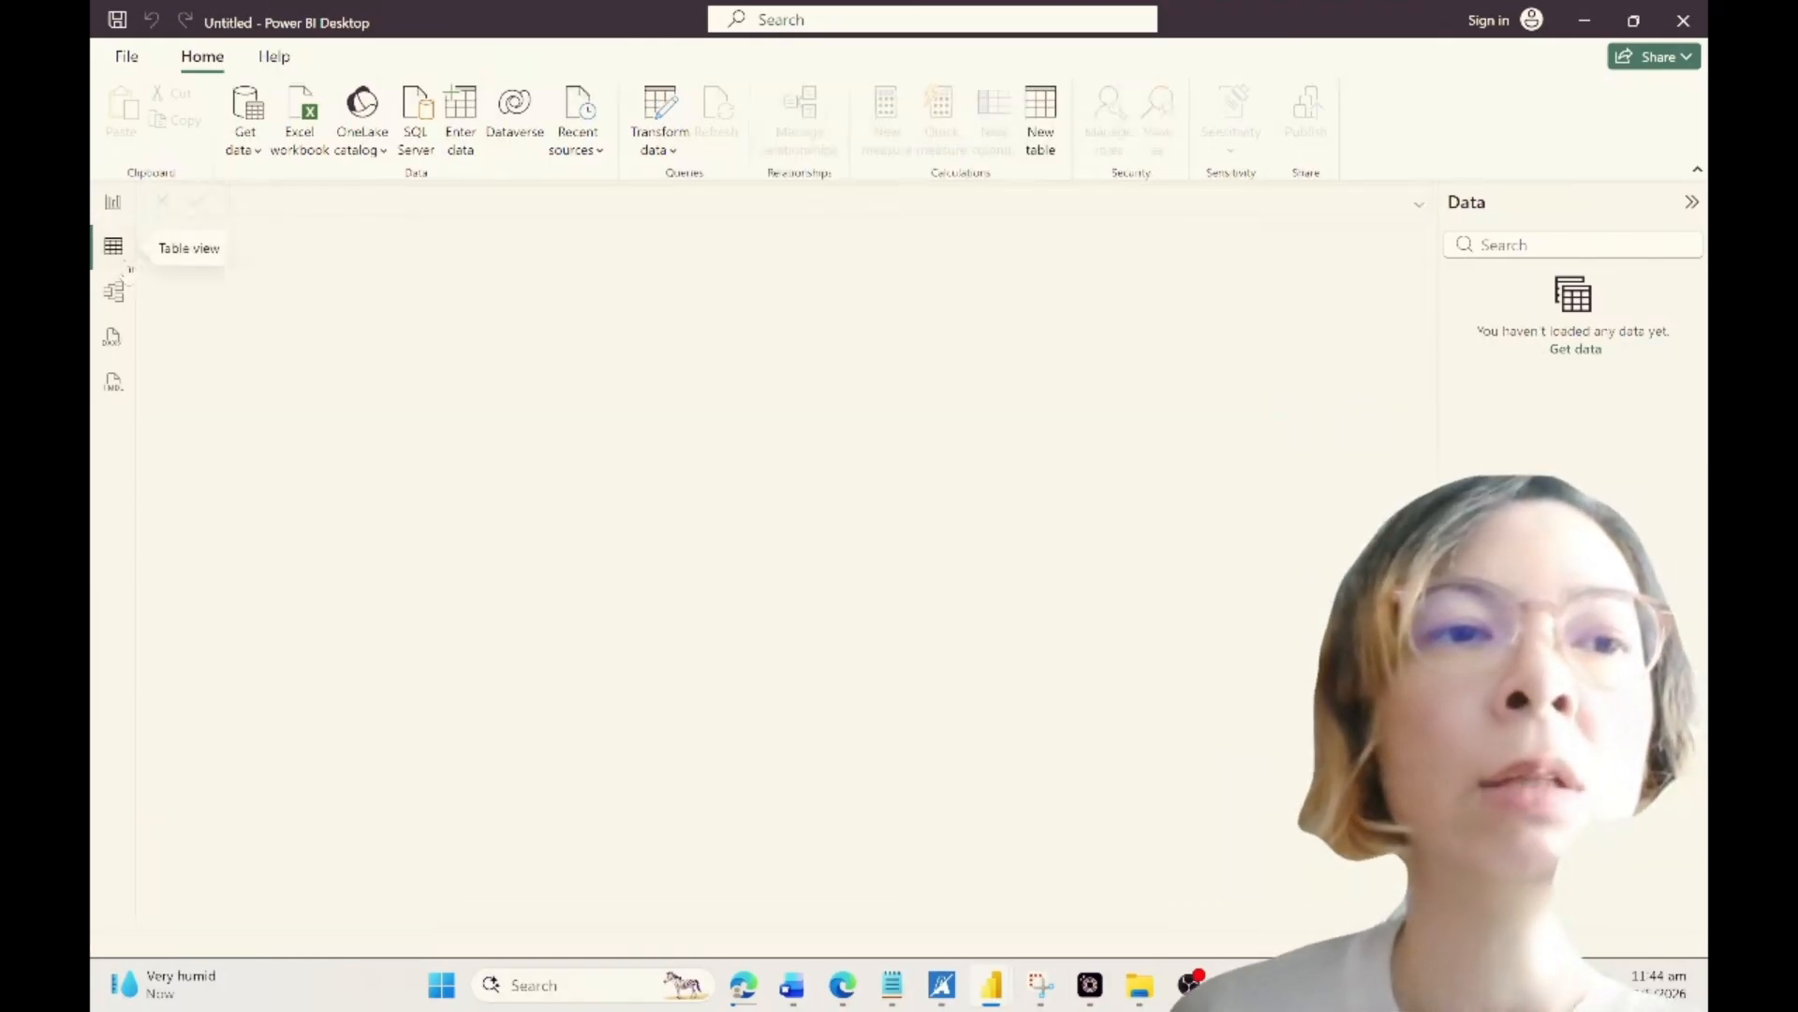
pyautogui.click(113, 292)
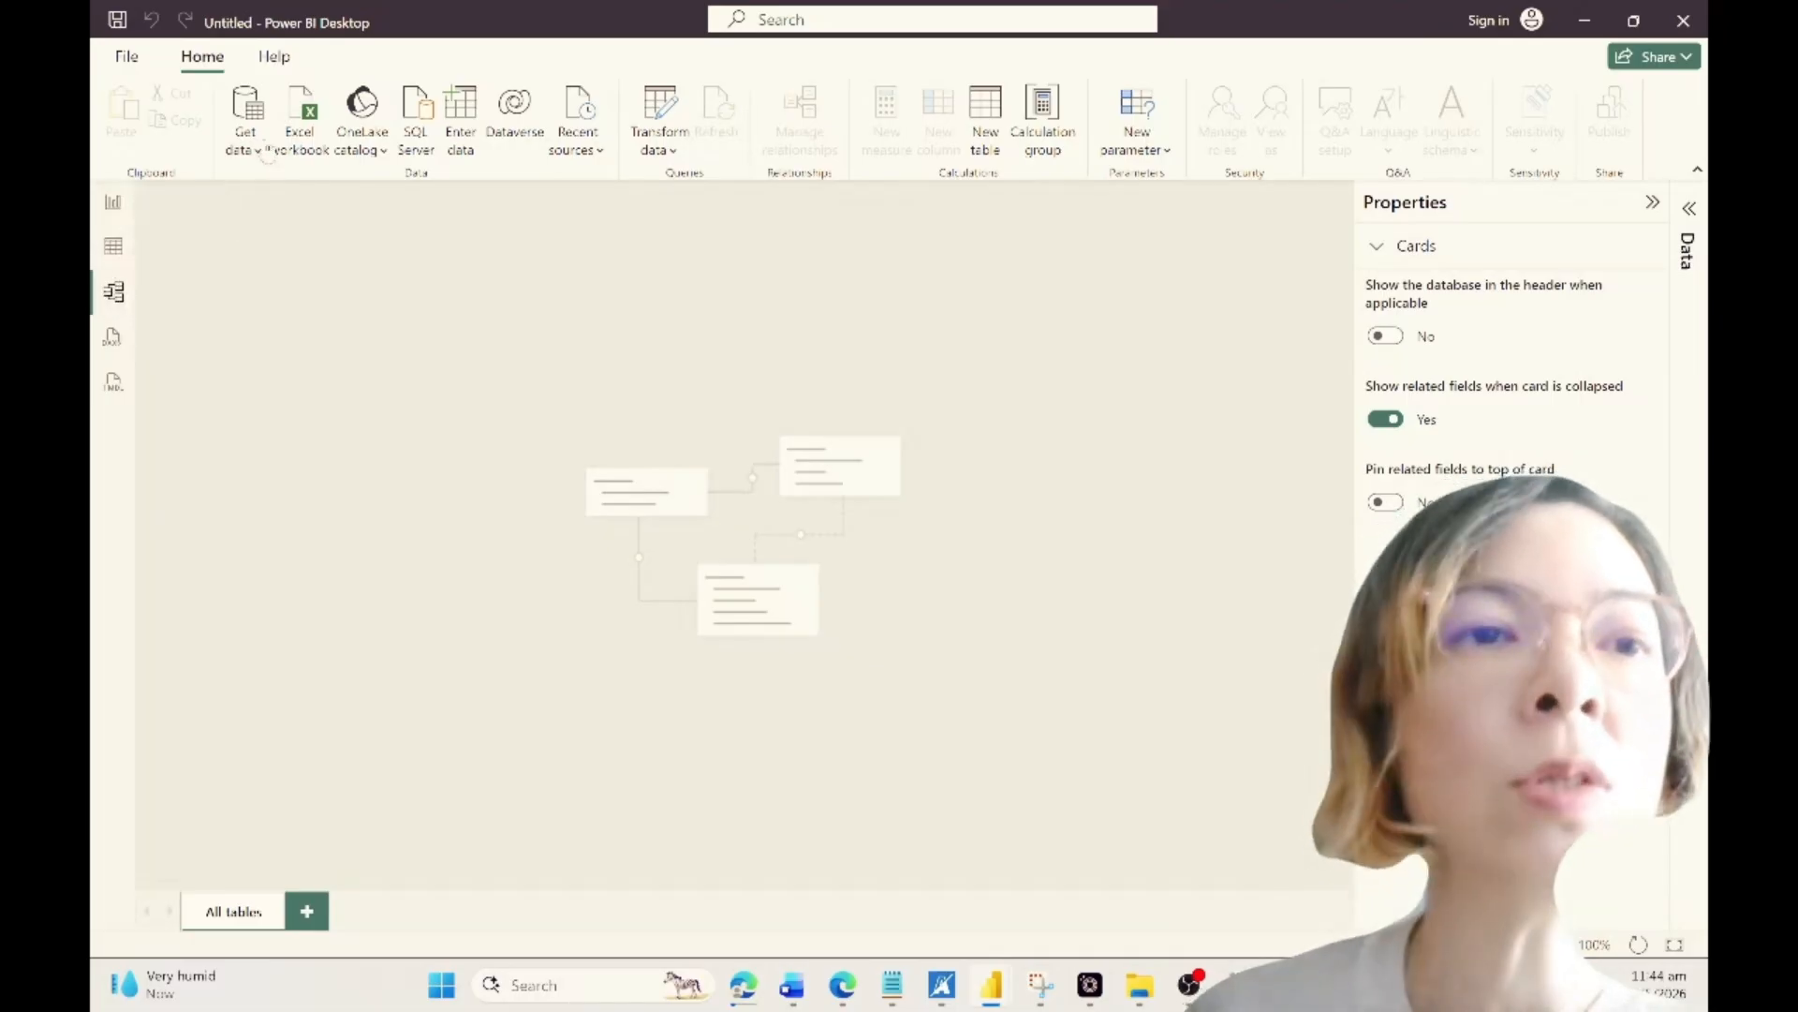
pyautogui.click(263, 148)
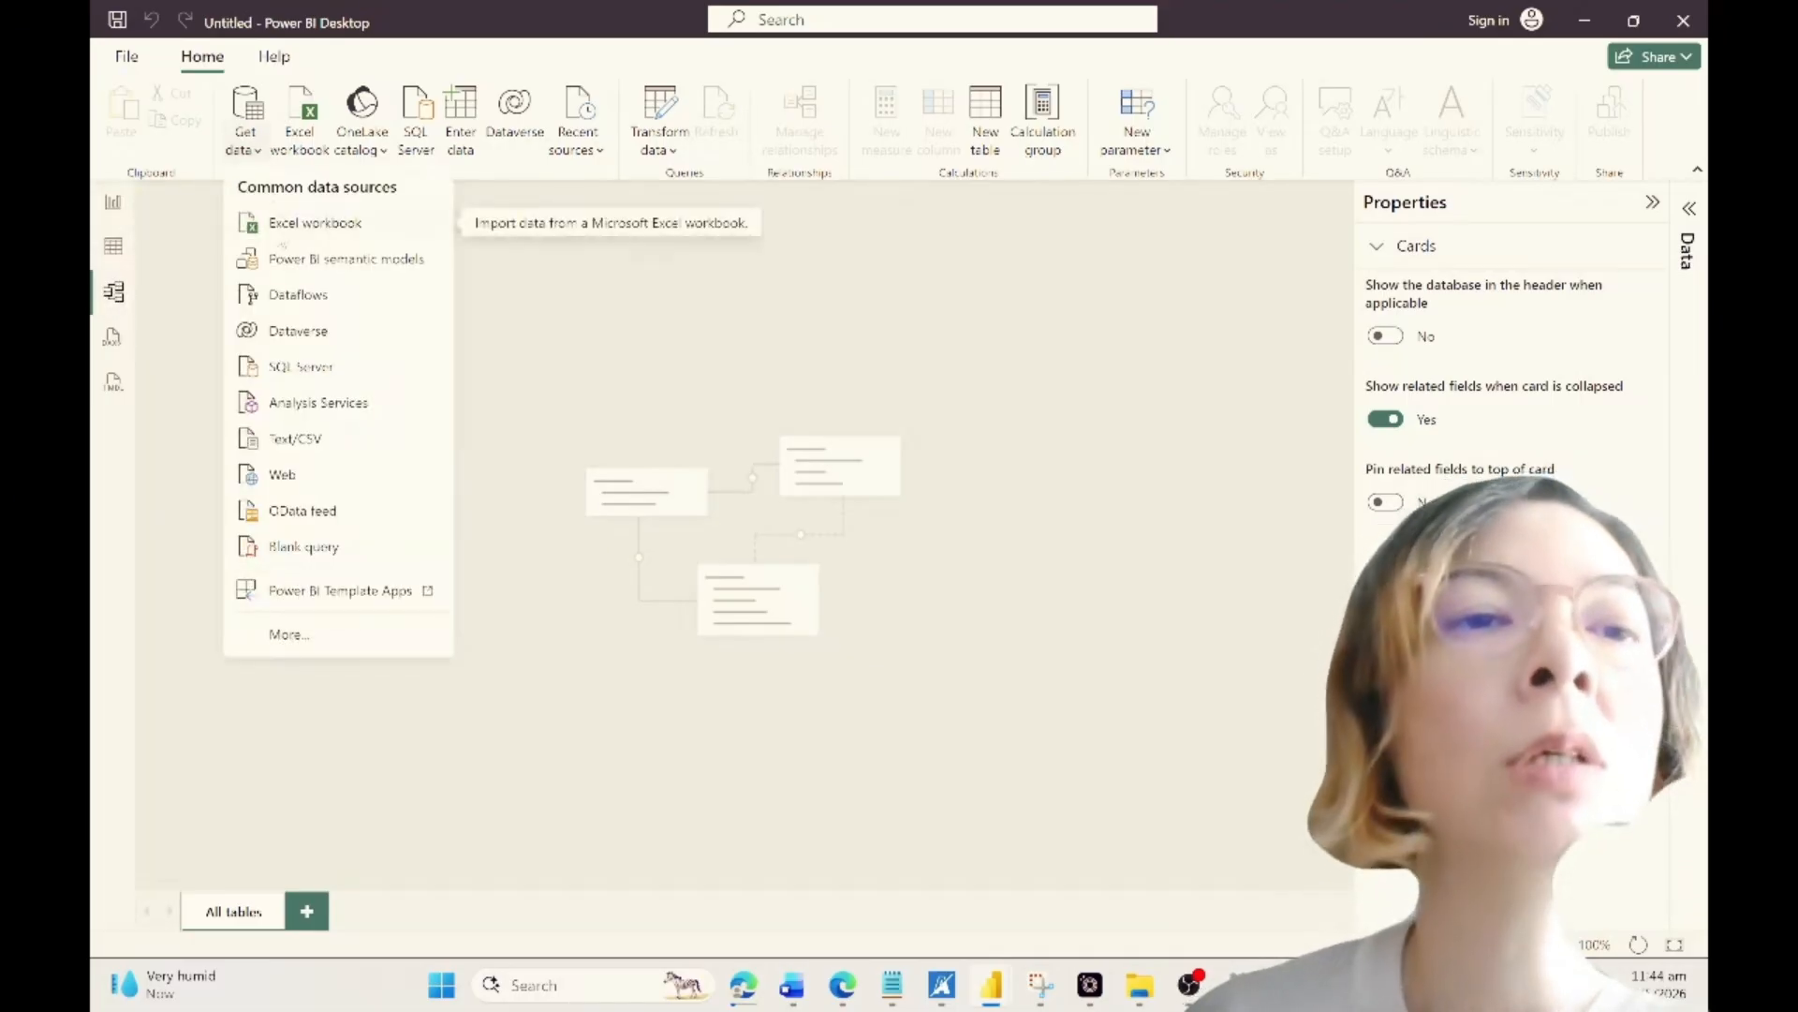
pyautogui.click(269, 223)
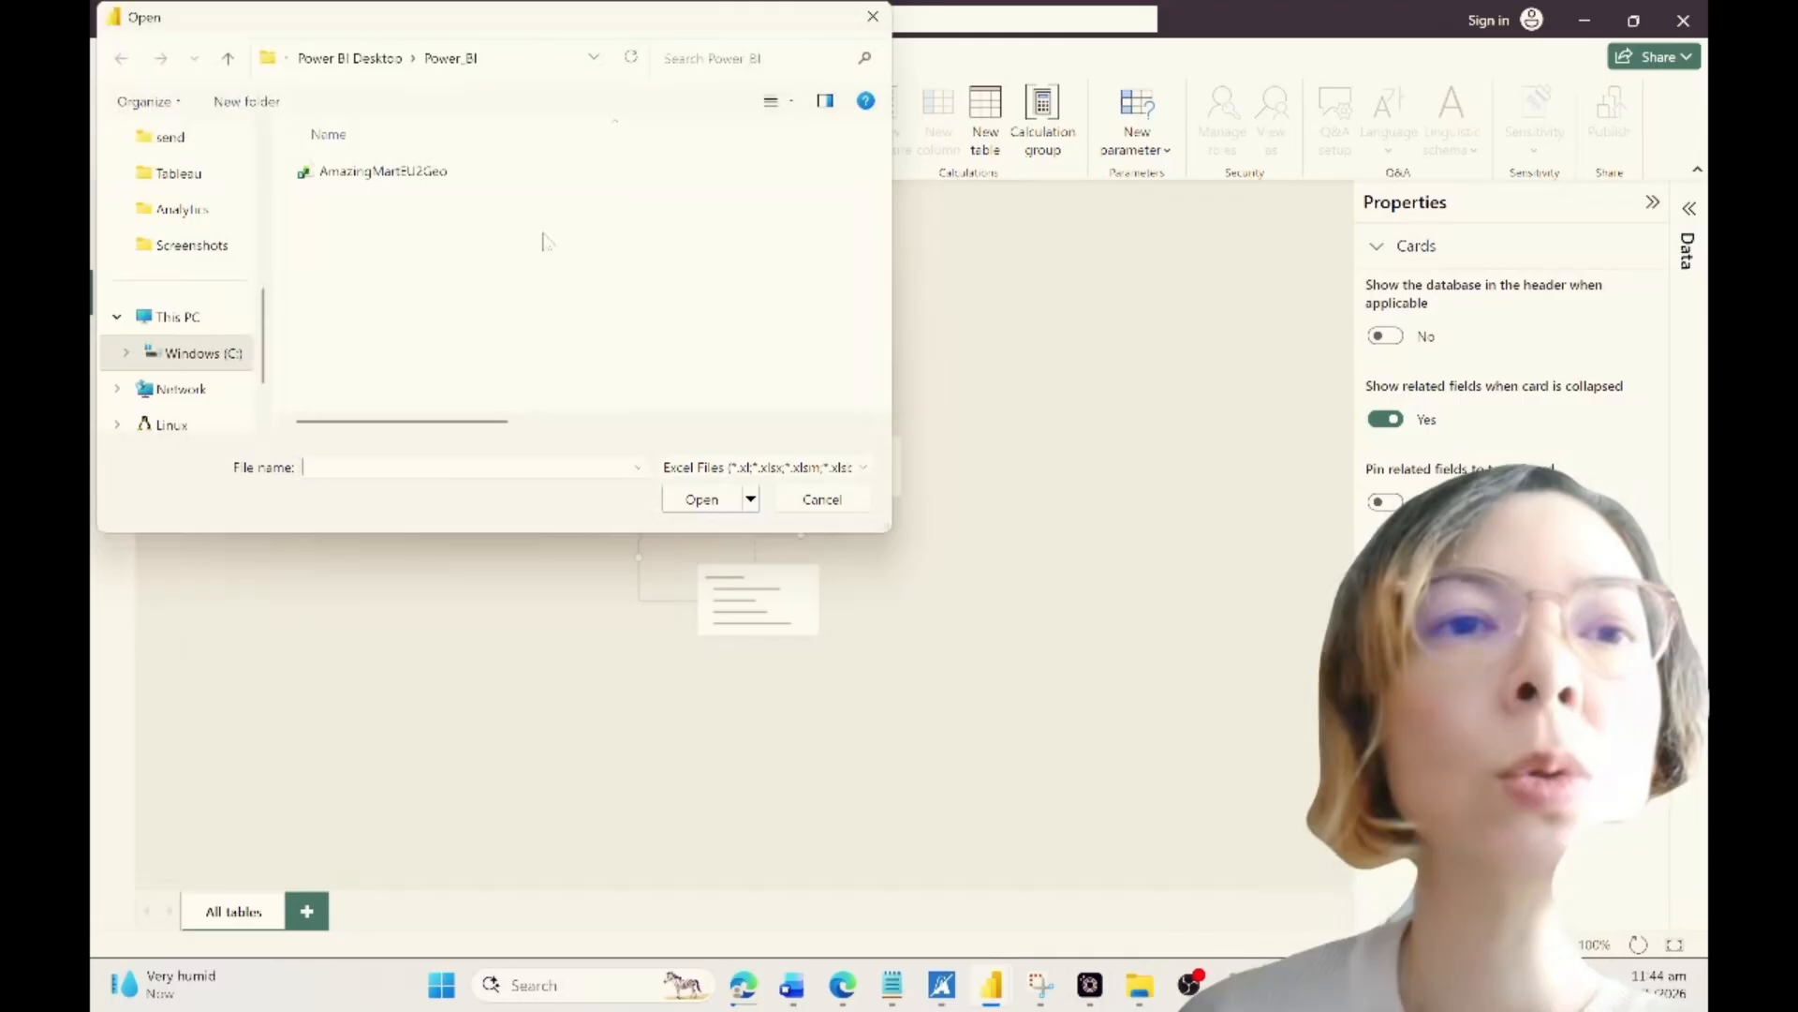
pyautogui.doubleClick(419, 173)
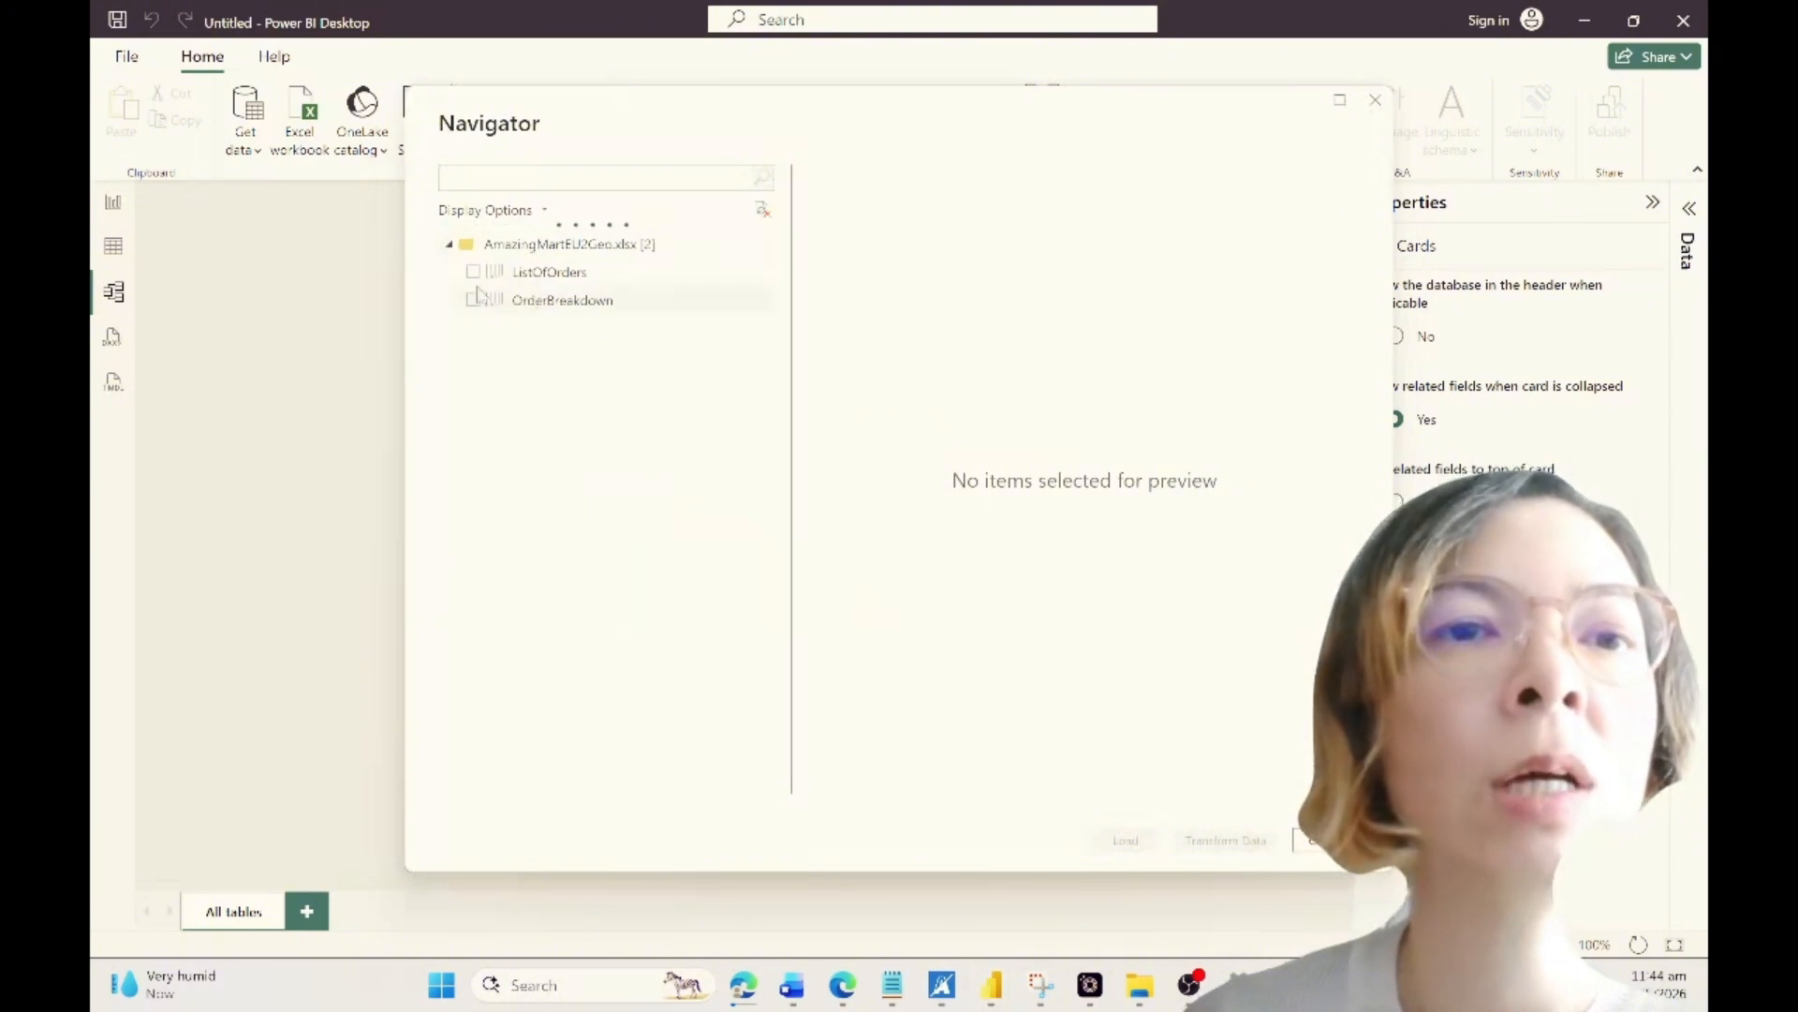
pyautogui.click(473, 272)
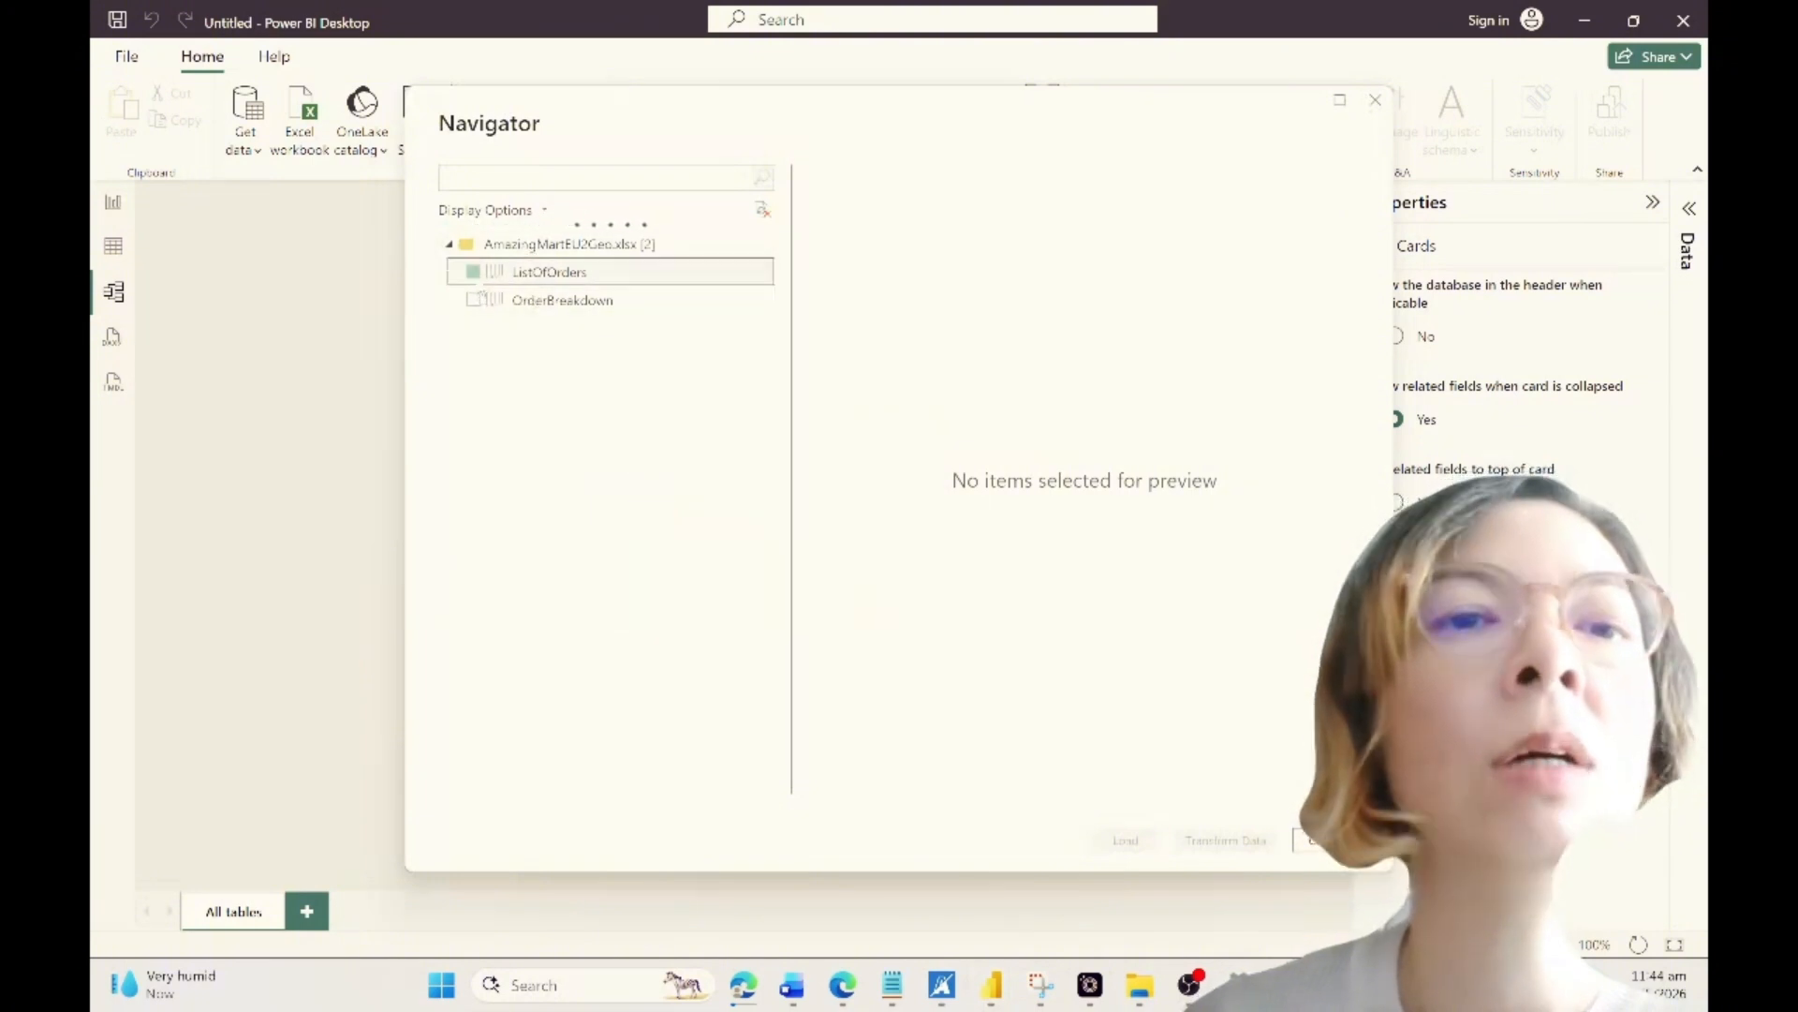
pyautogui.click(473, 300)
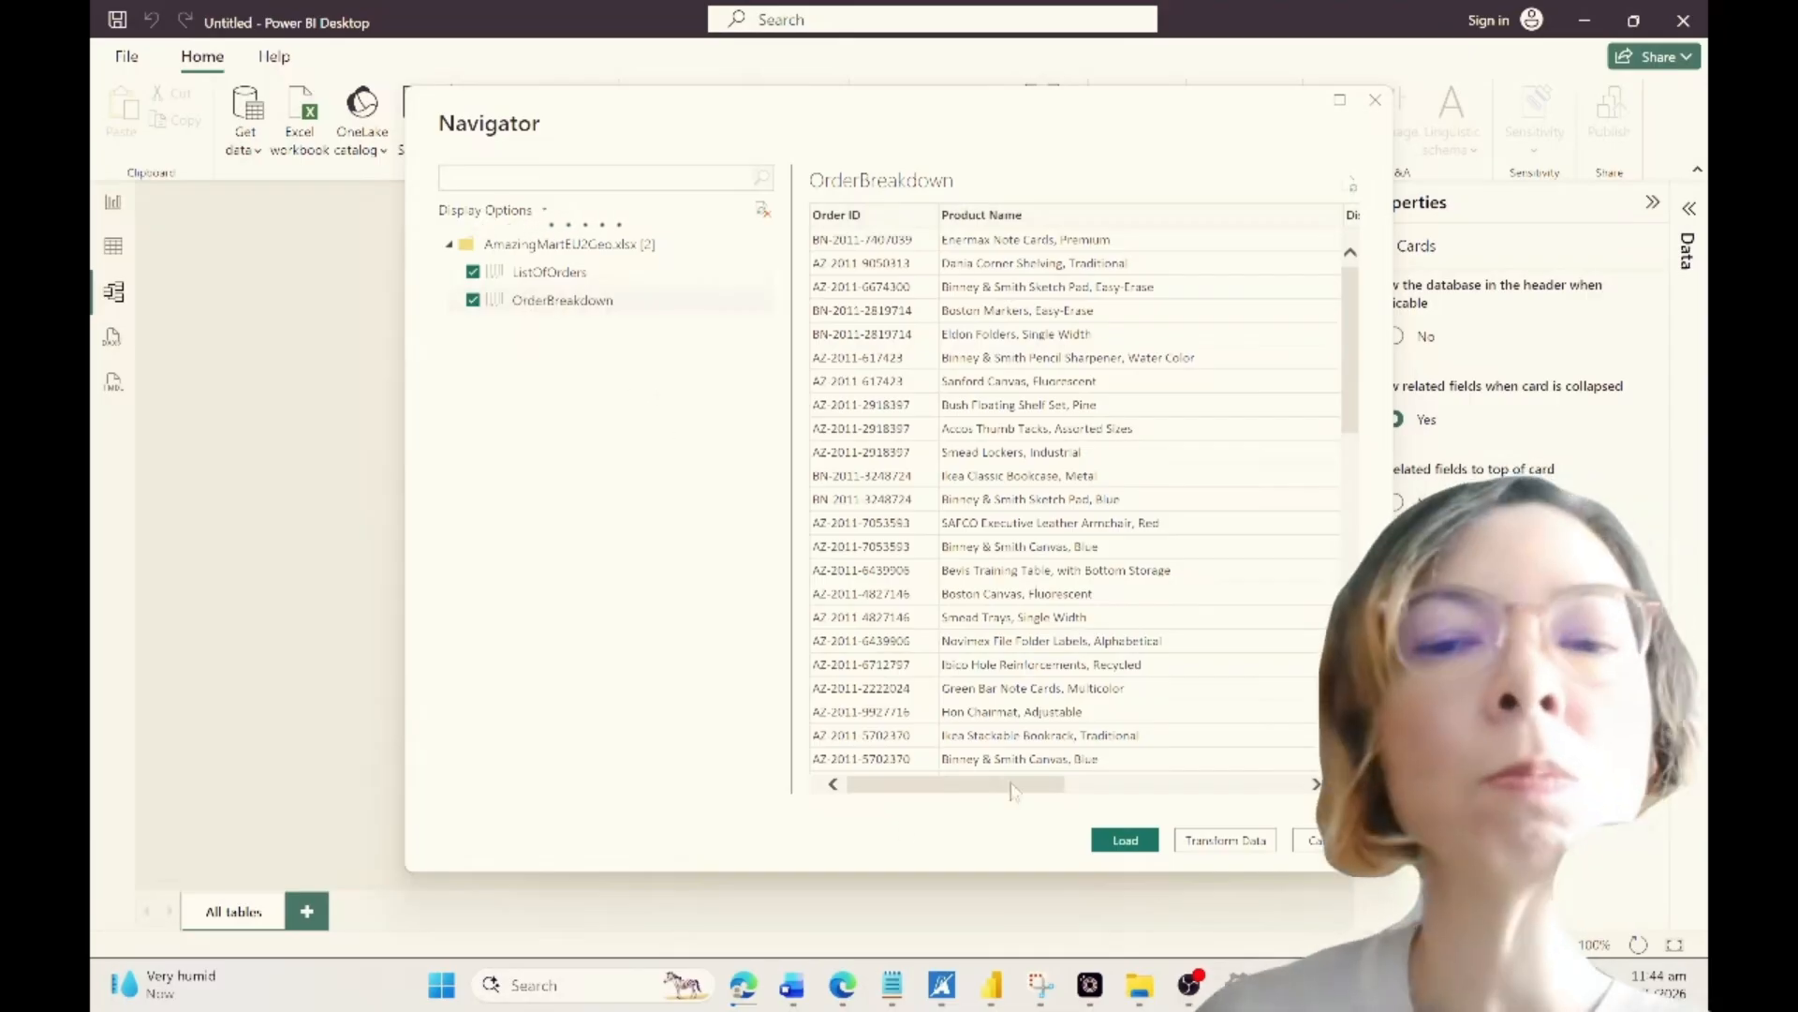
pyautogui.click(1124, 841)
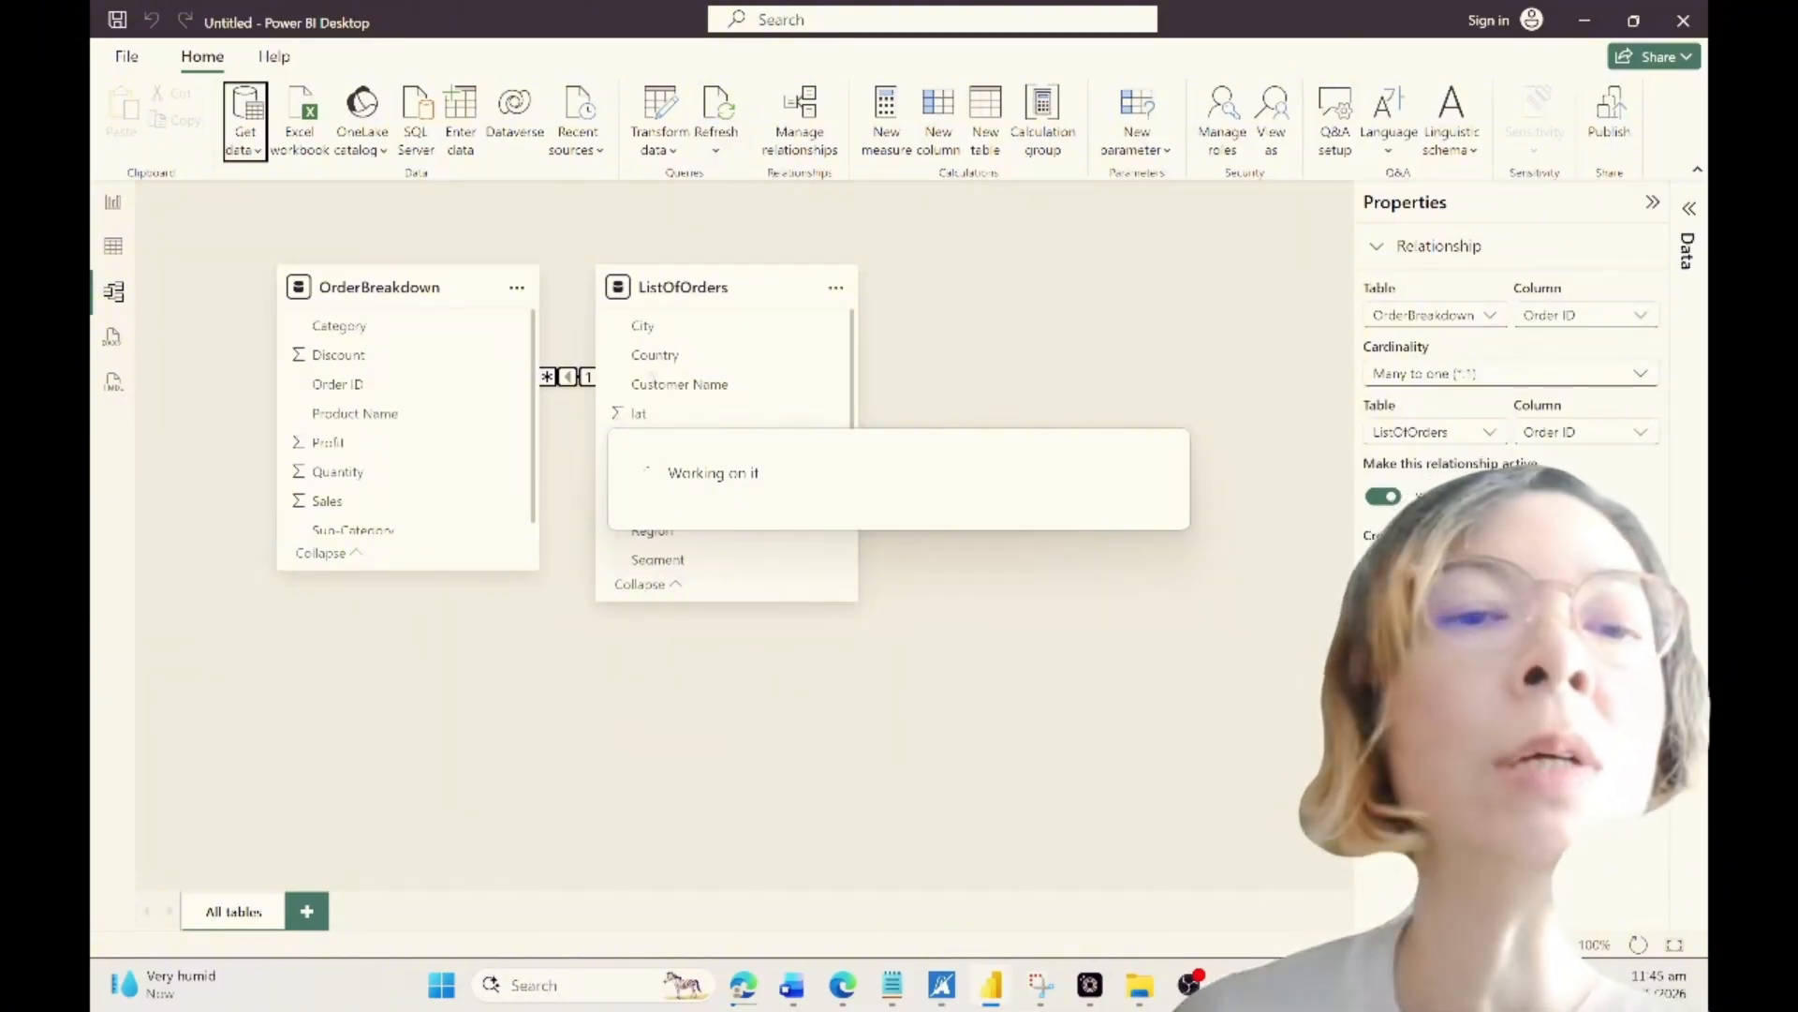
# Step: Move the ListOfOrders table farther from OrderBreakdown in the model diagram and inspect the Order ID relationship between them
pyautogui.click(486, 326)
pyautogui.click(668, 312)
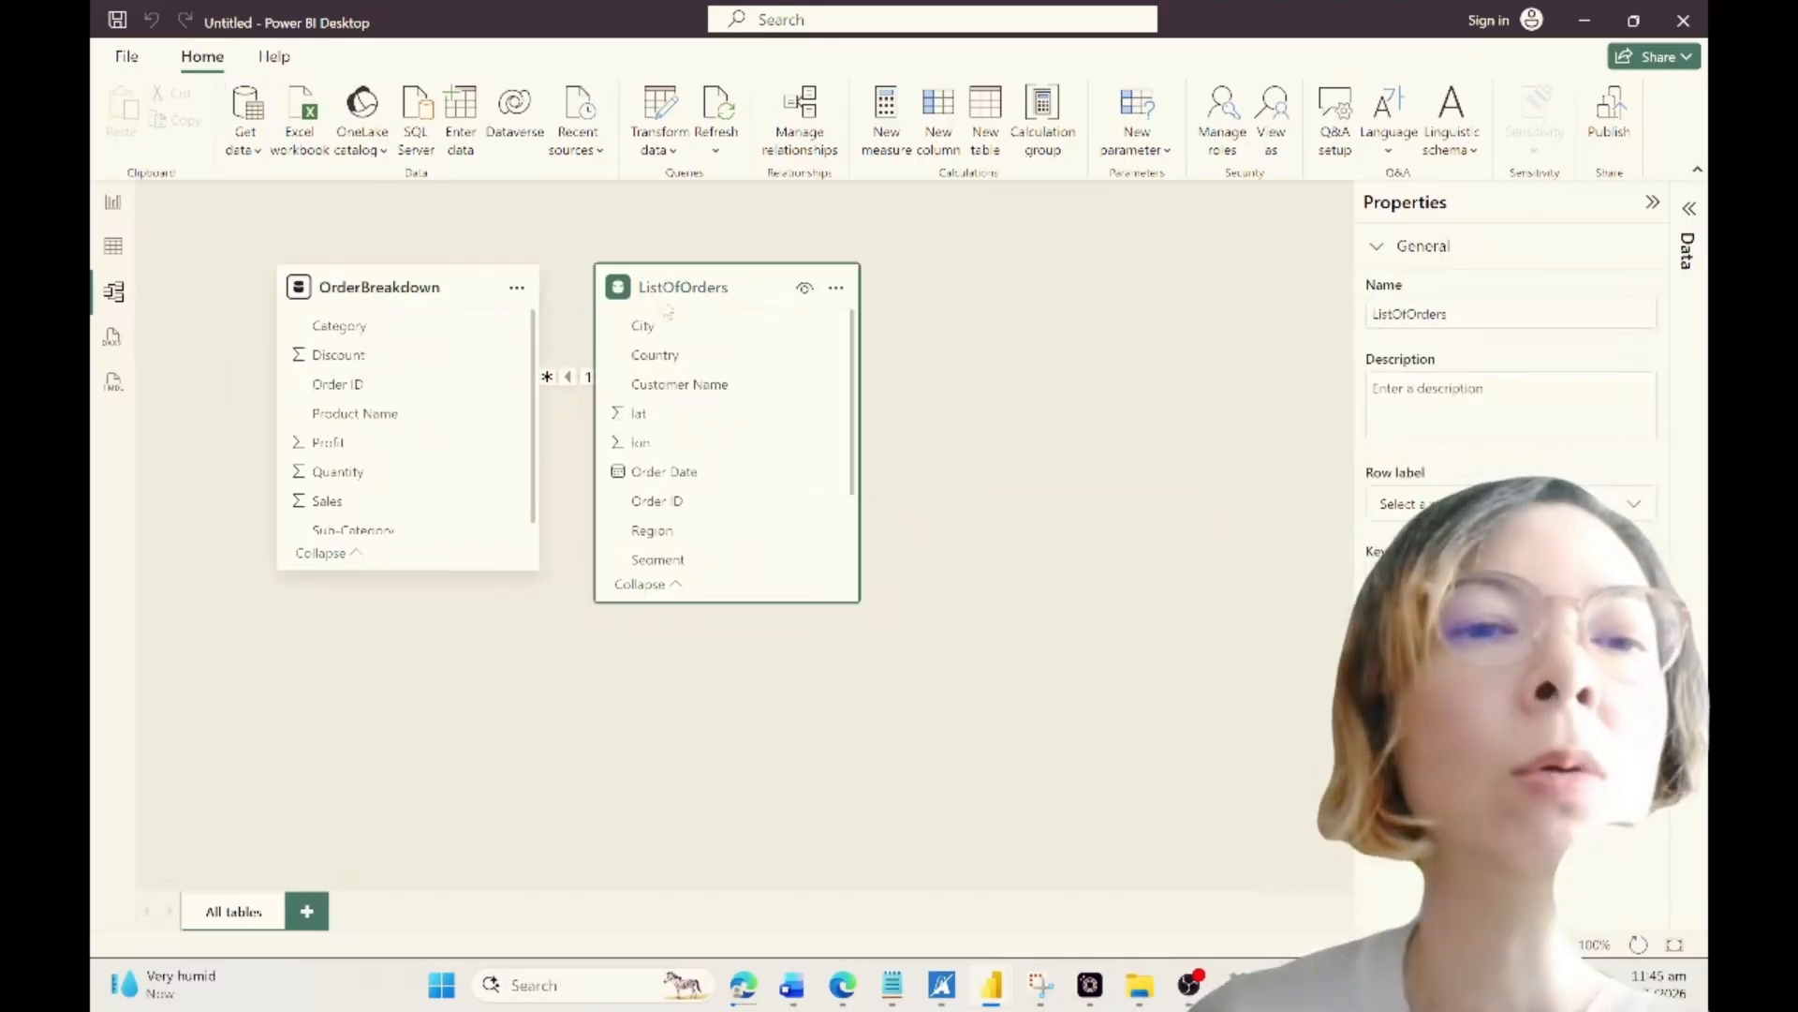
pyautogui.moveTo(668, 312); pyautogui.dragTo(895, 313)
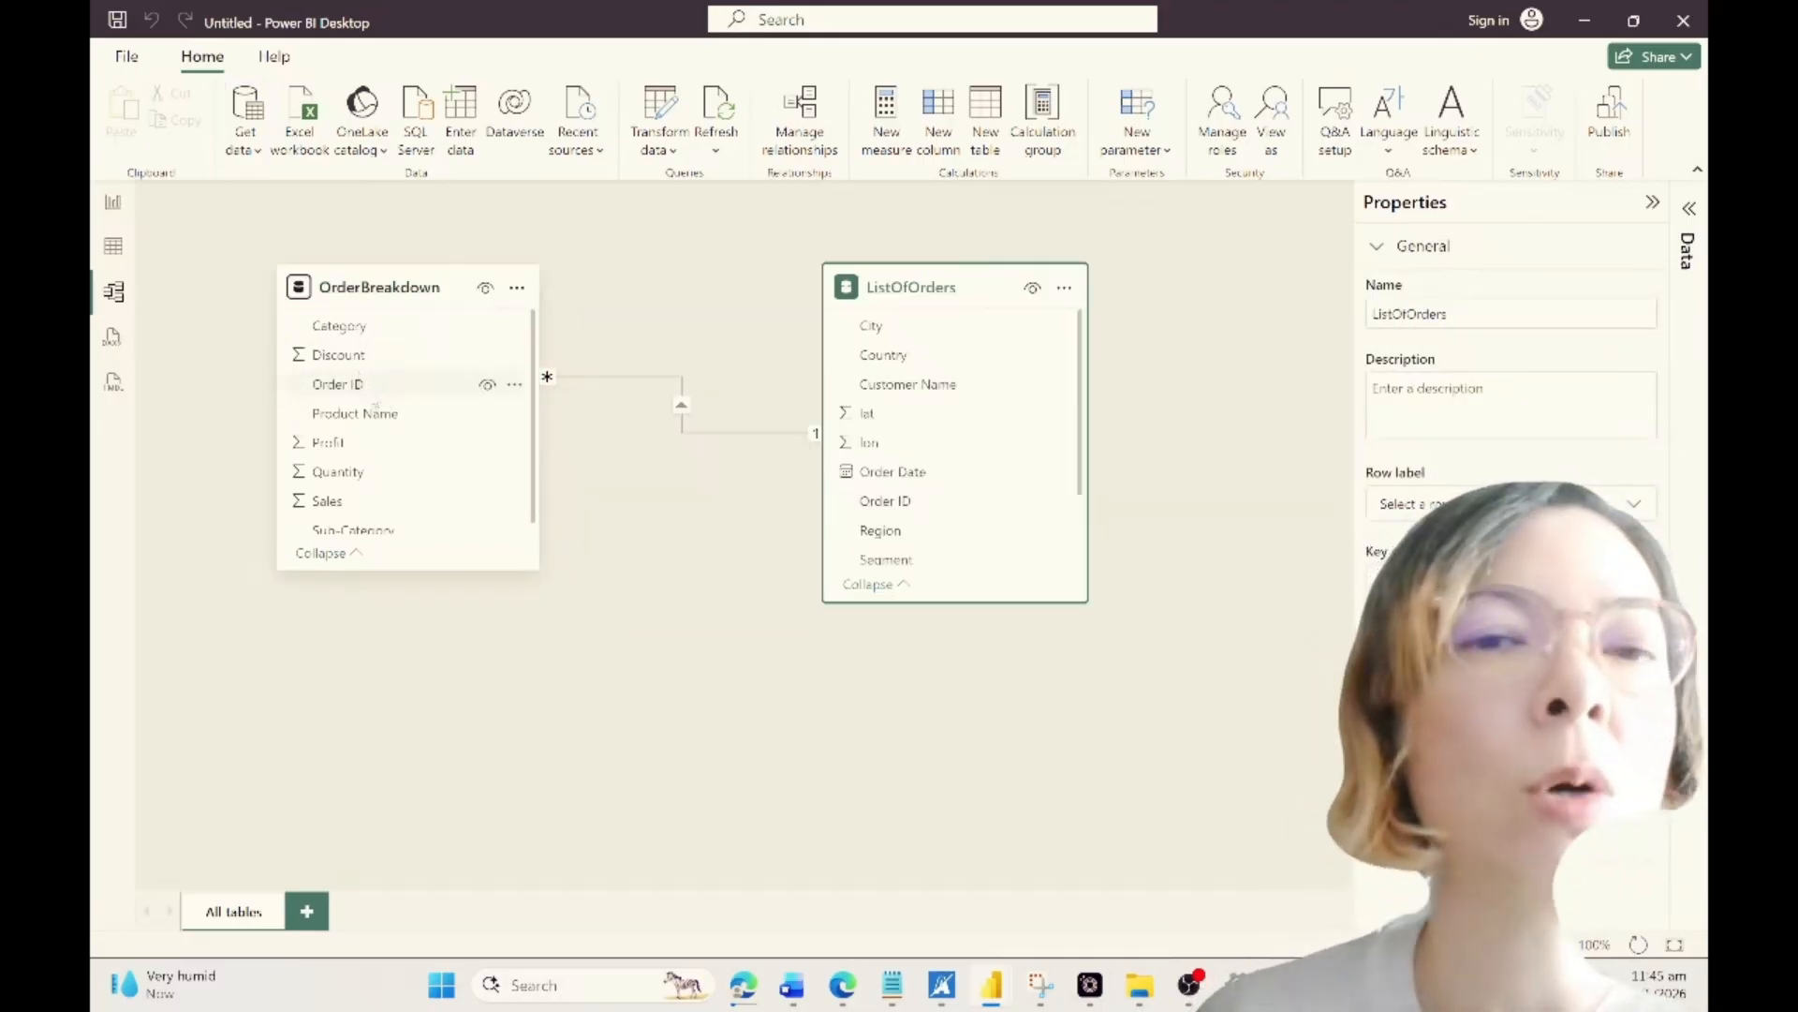
pyautogui.click(932, 504)
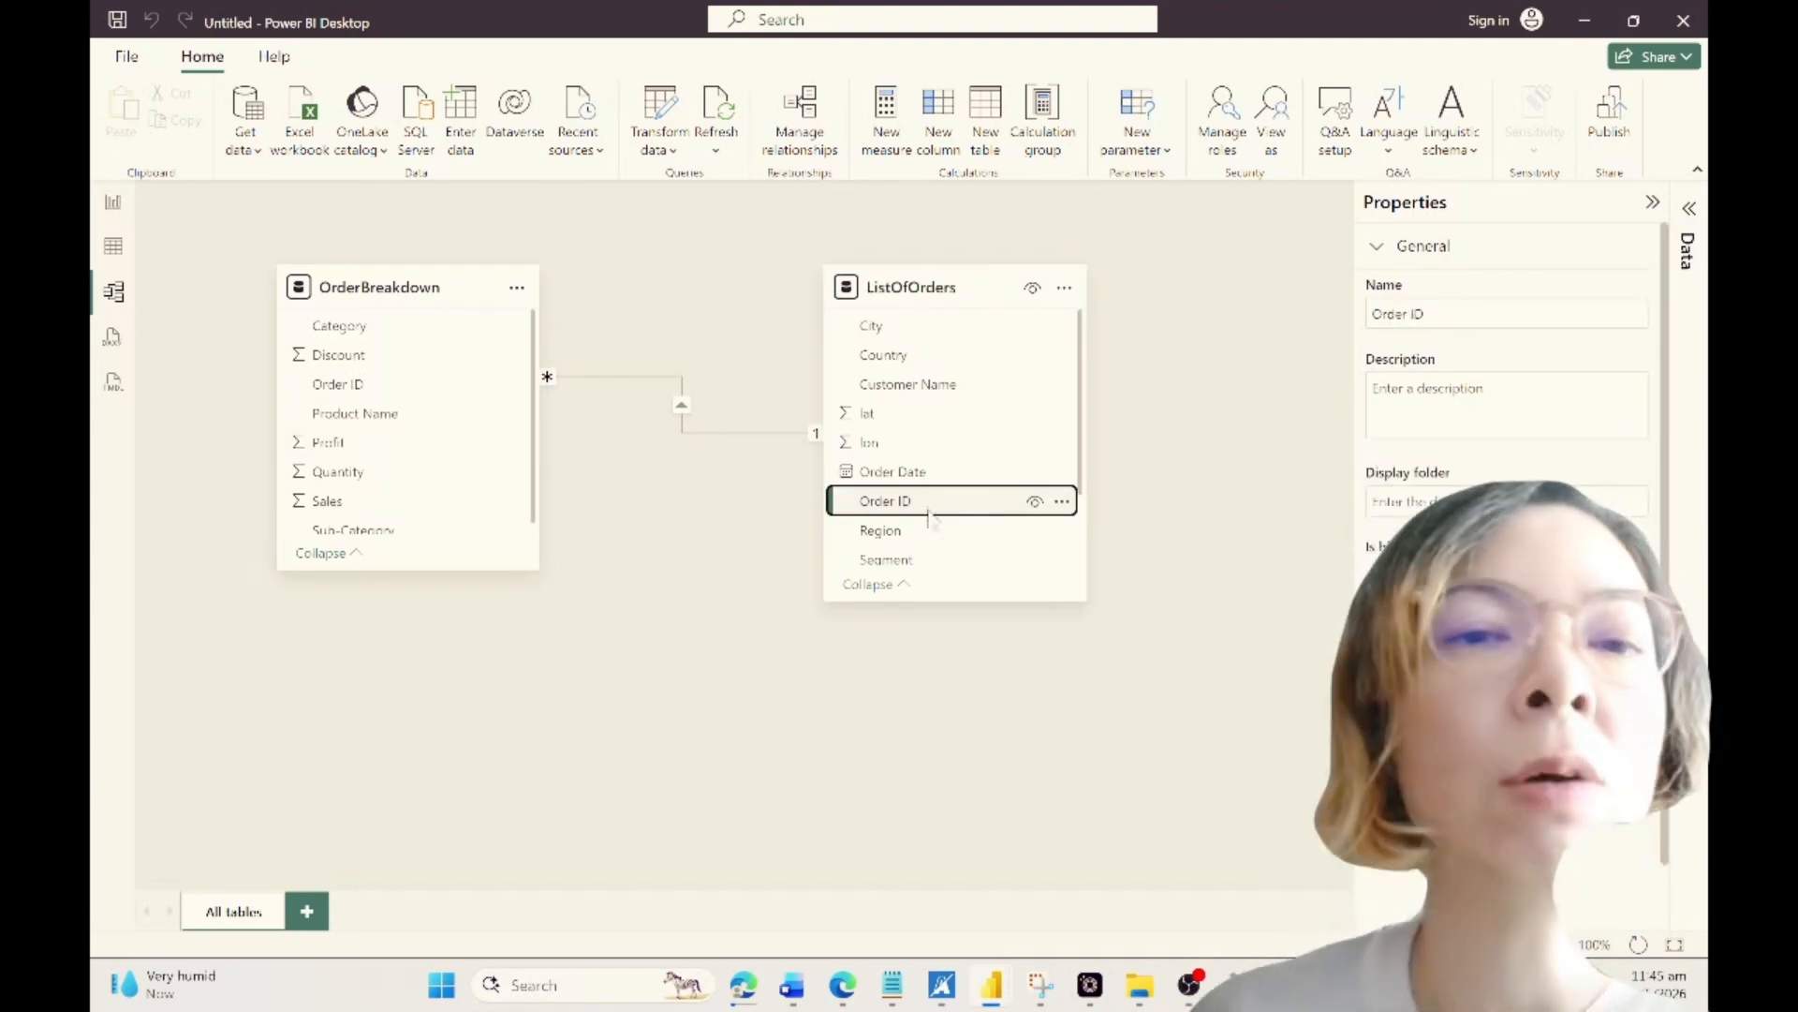
pyautogui.click(682, 408)
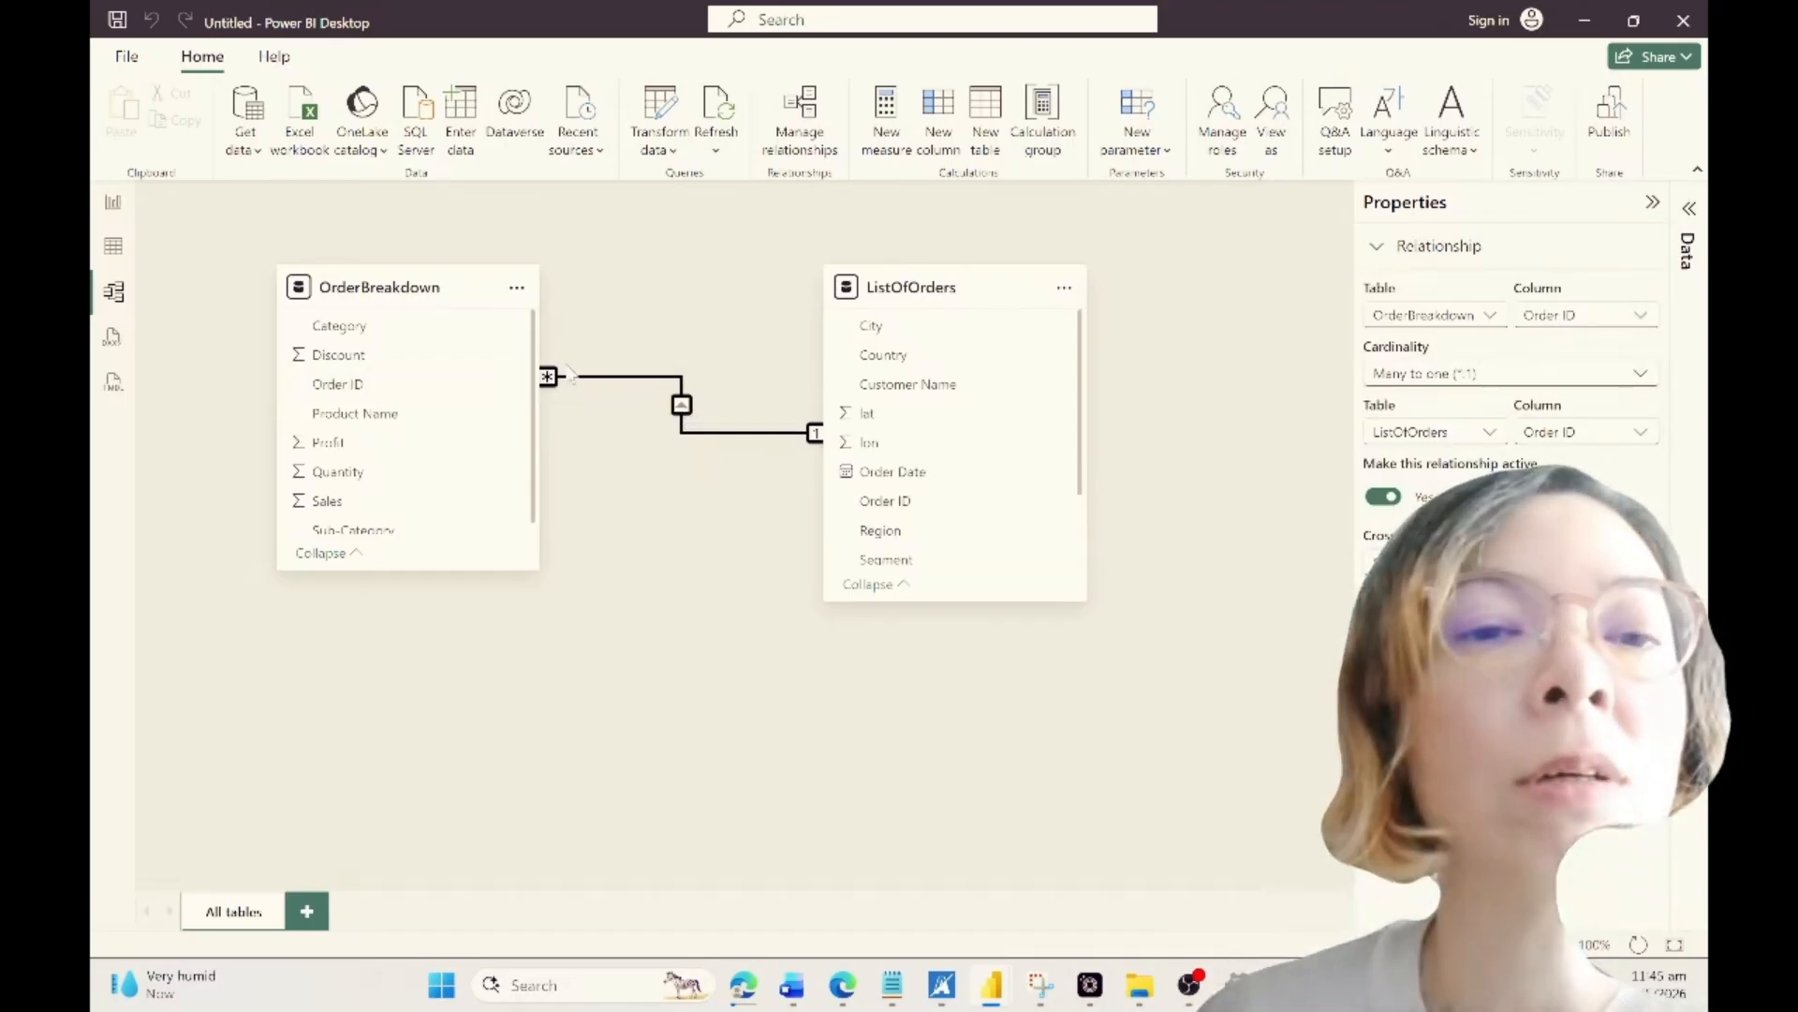
# Step: Create a hierarchy from the Country field in ListOfOrders and add State and City as its lower levels
pyautogui.click(1689, 215)
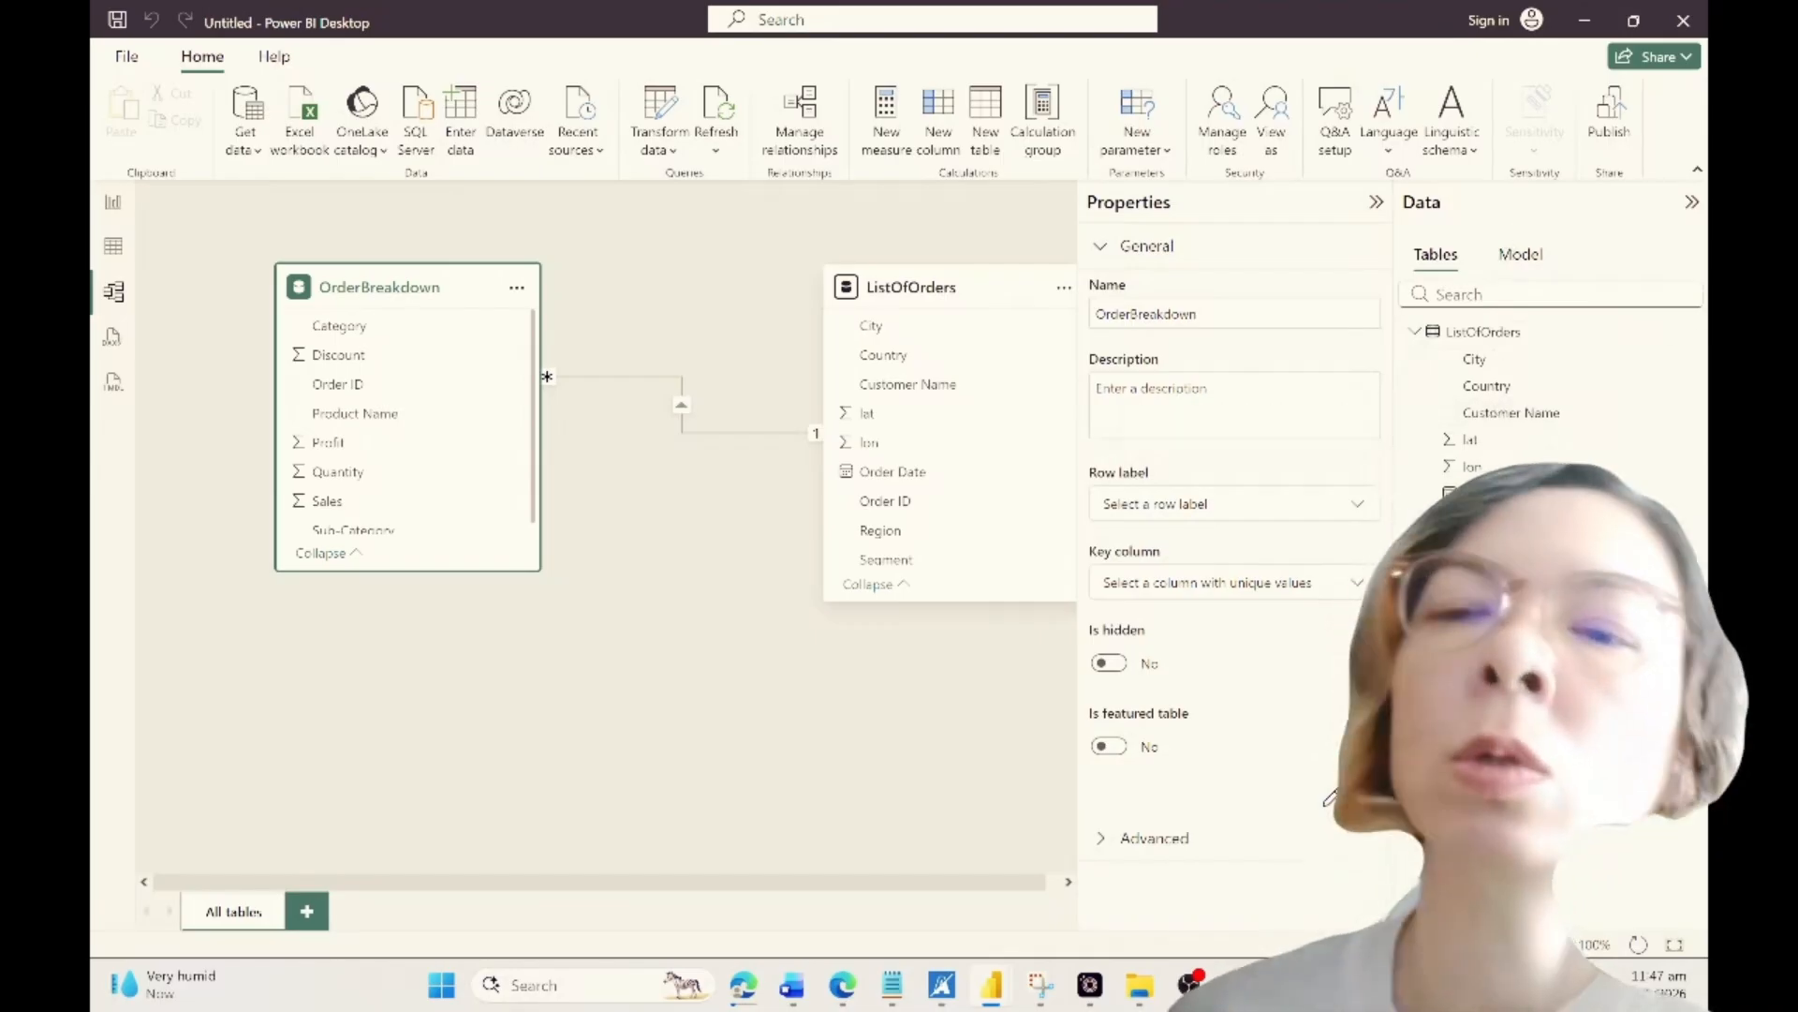
pyautogui.click(1498, 334)
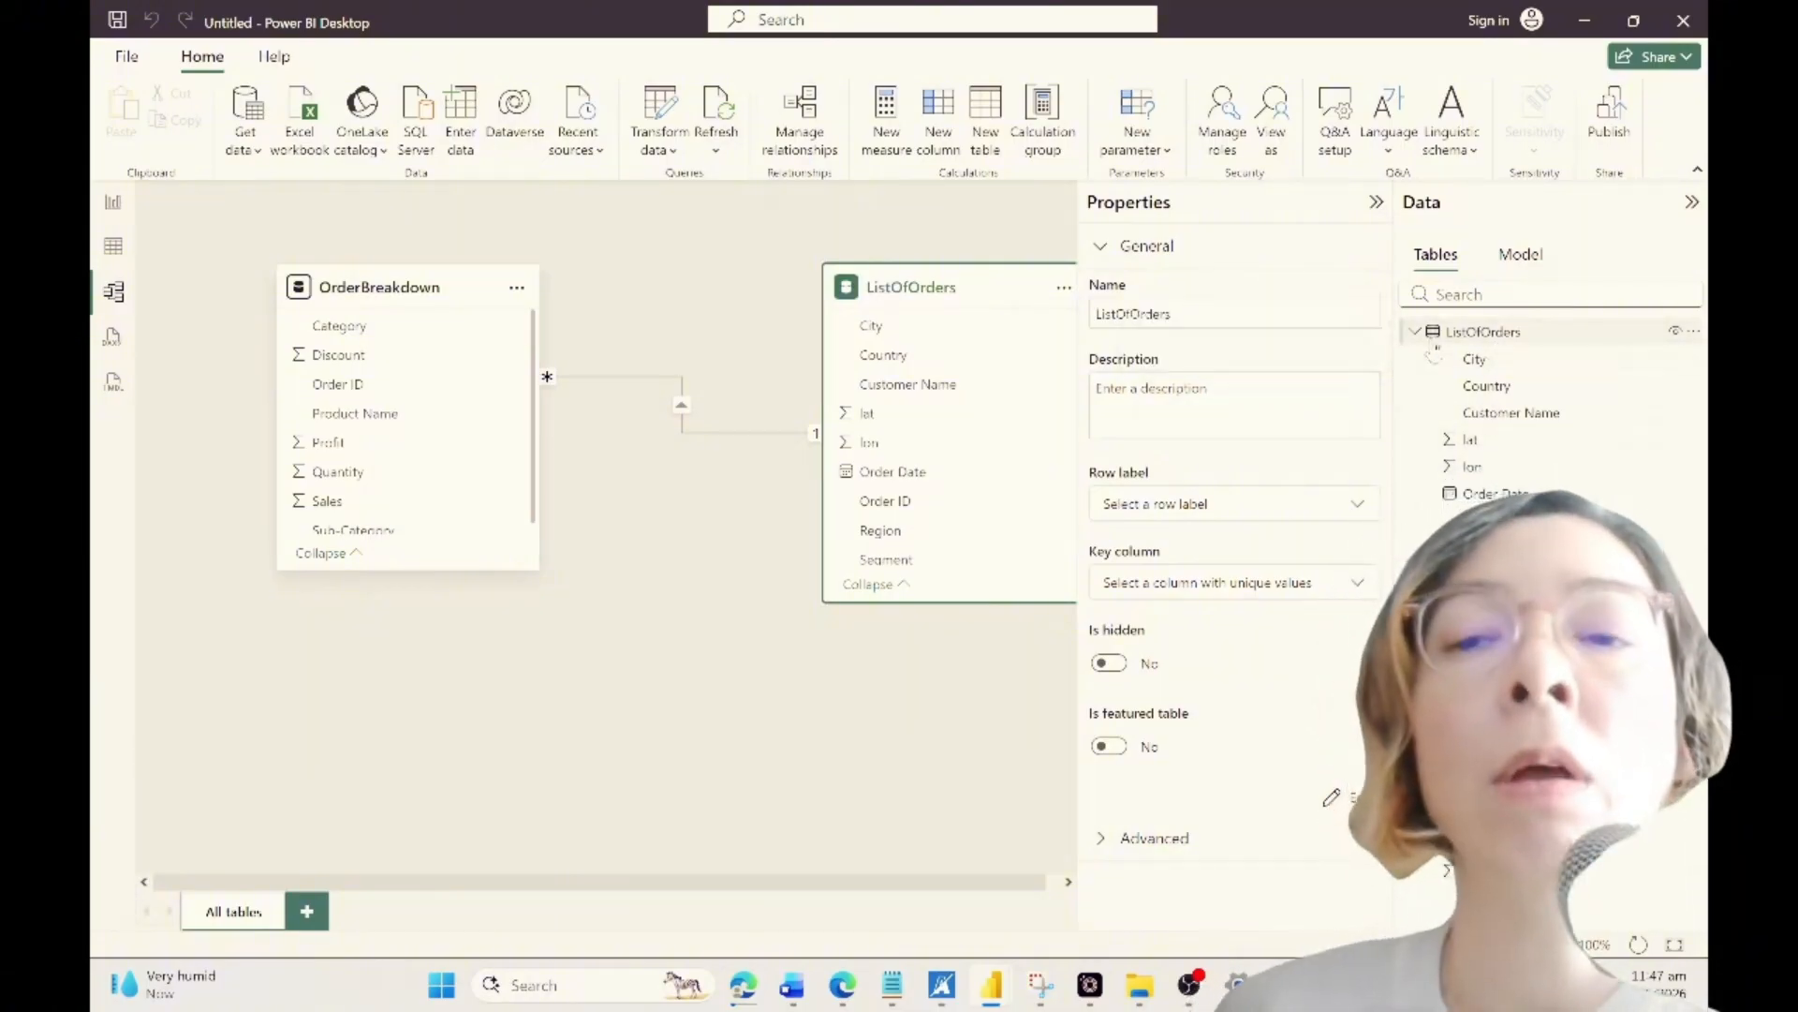
pyautogui.click(1489, 386)
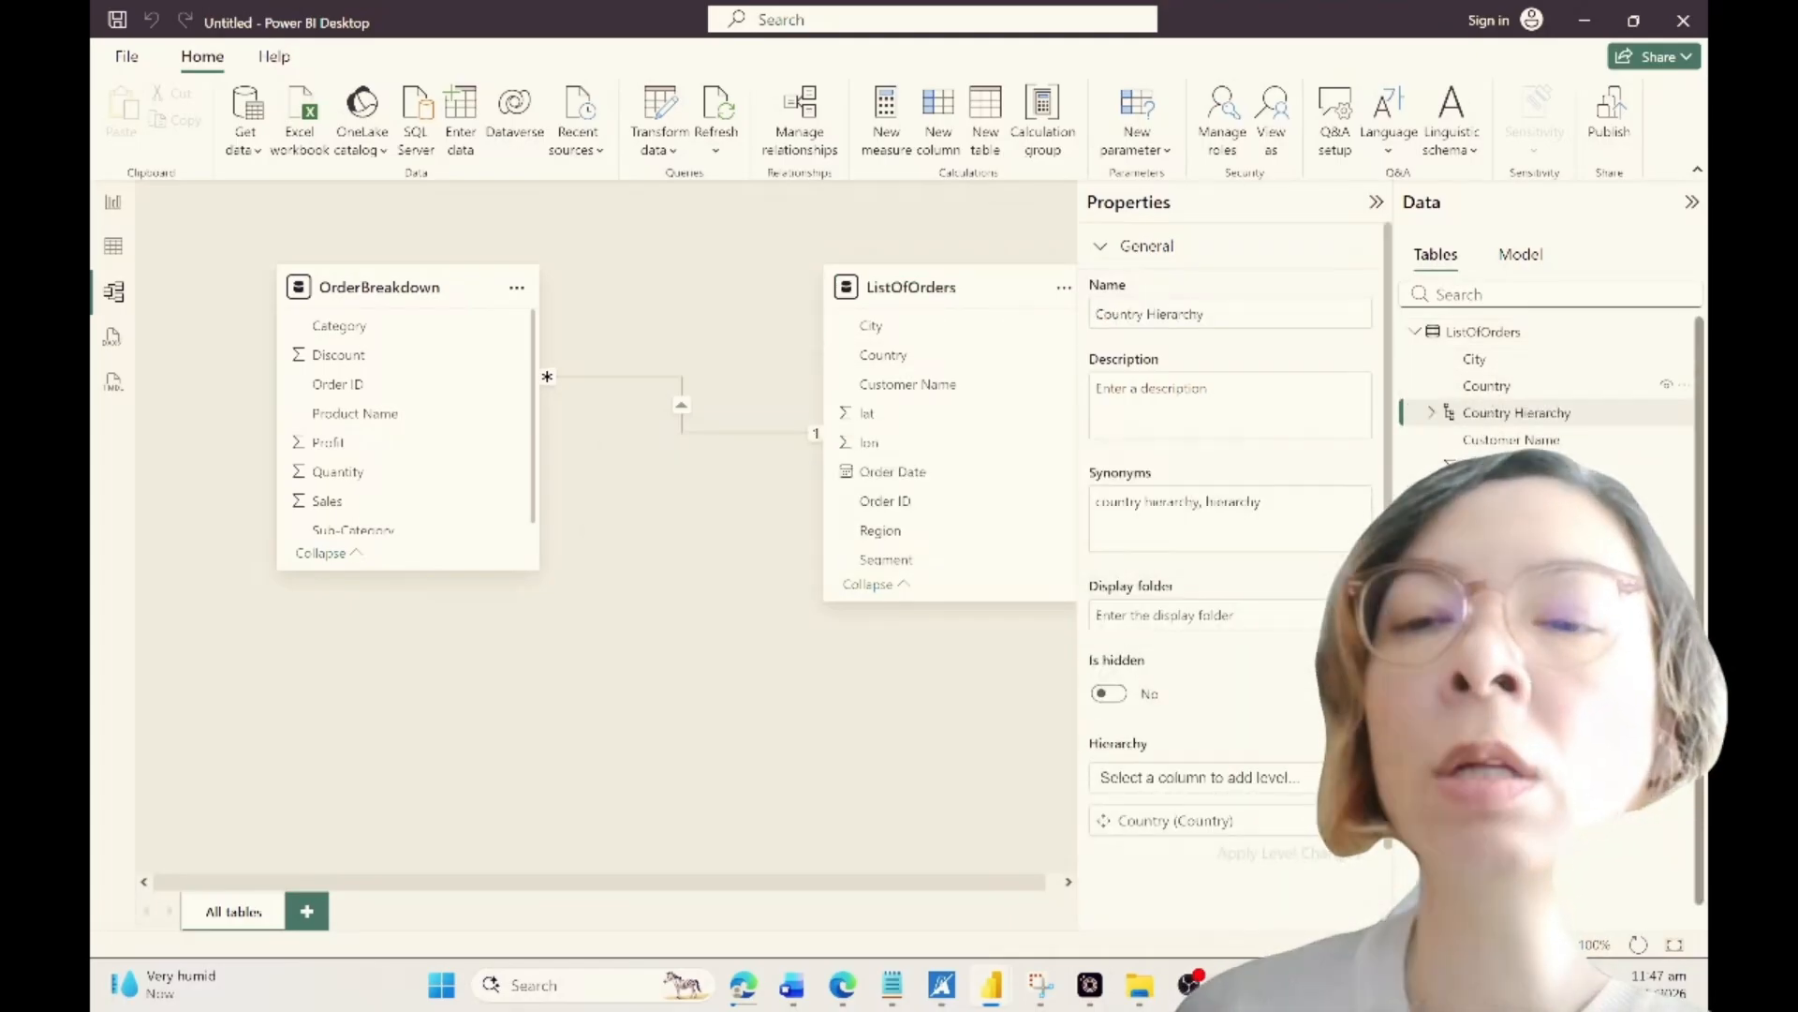
pyautogui.moveTo(1479, 681); pyautogui.dragTo(1506, 441)
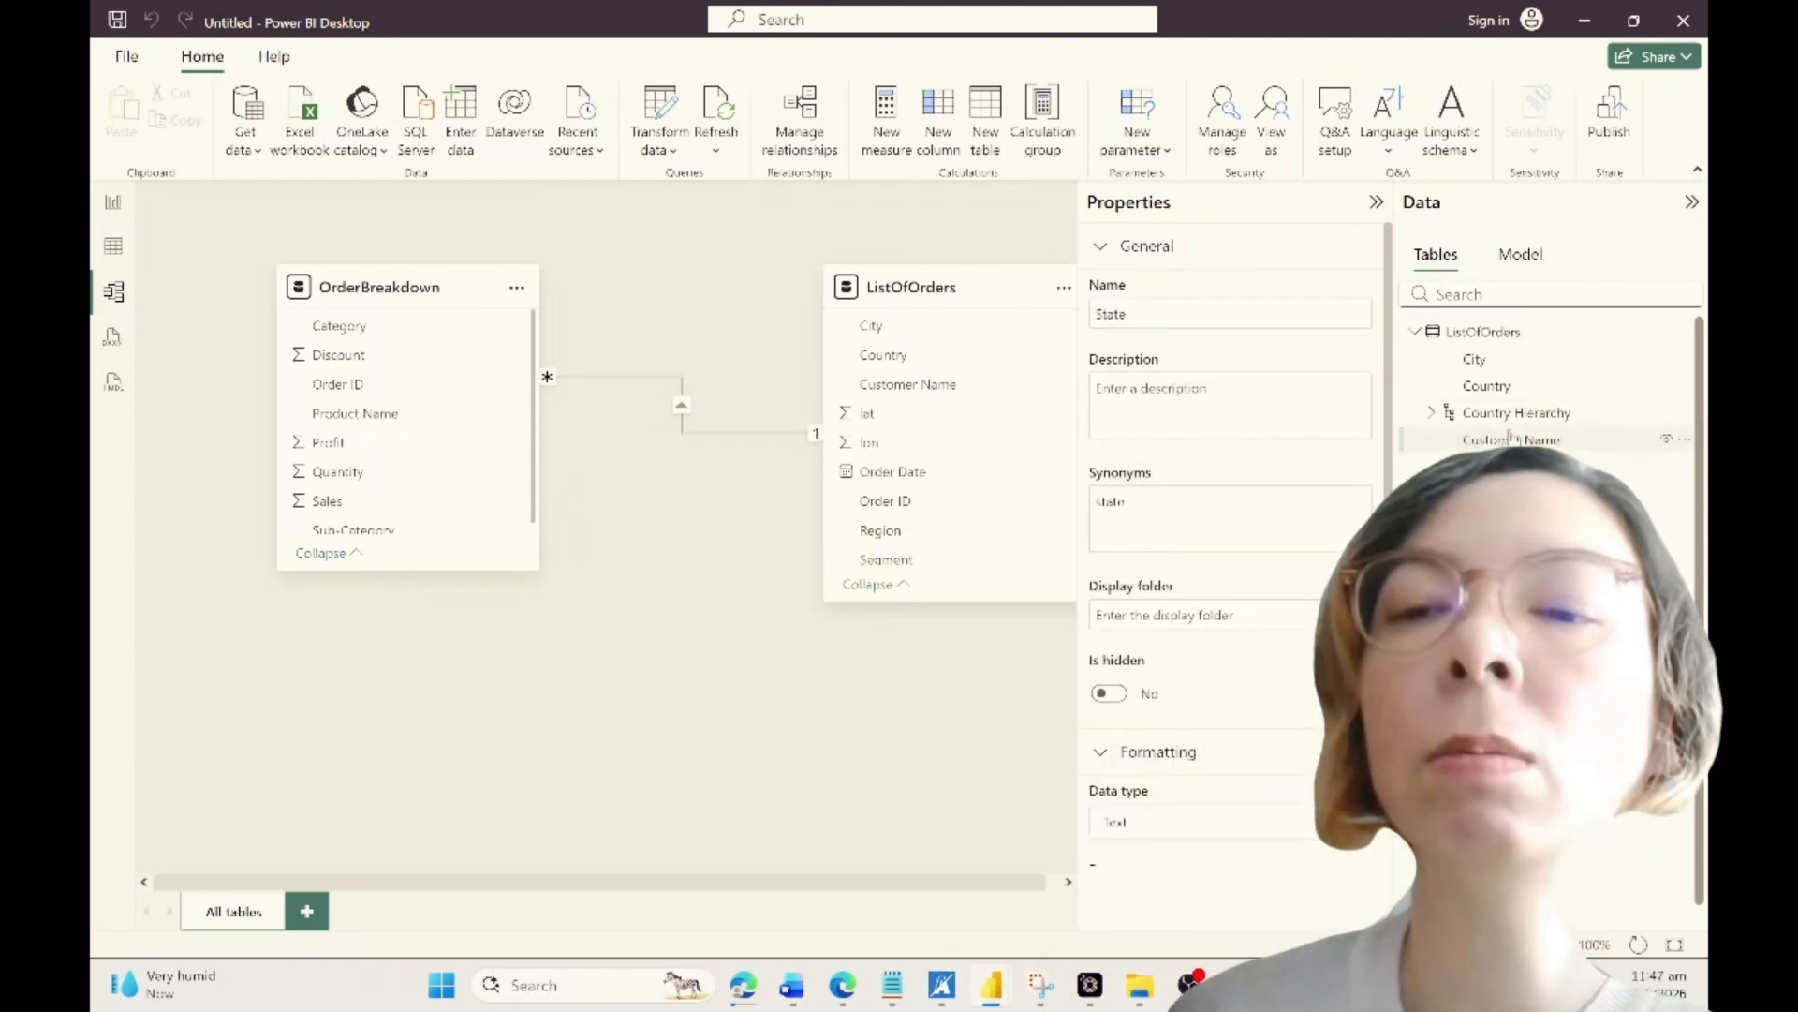
pyautogui.moveTo(1480, 682); pyautogui.dragTo(1467, 423)
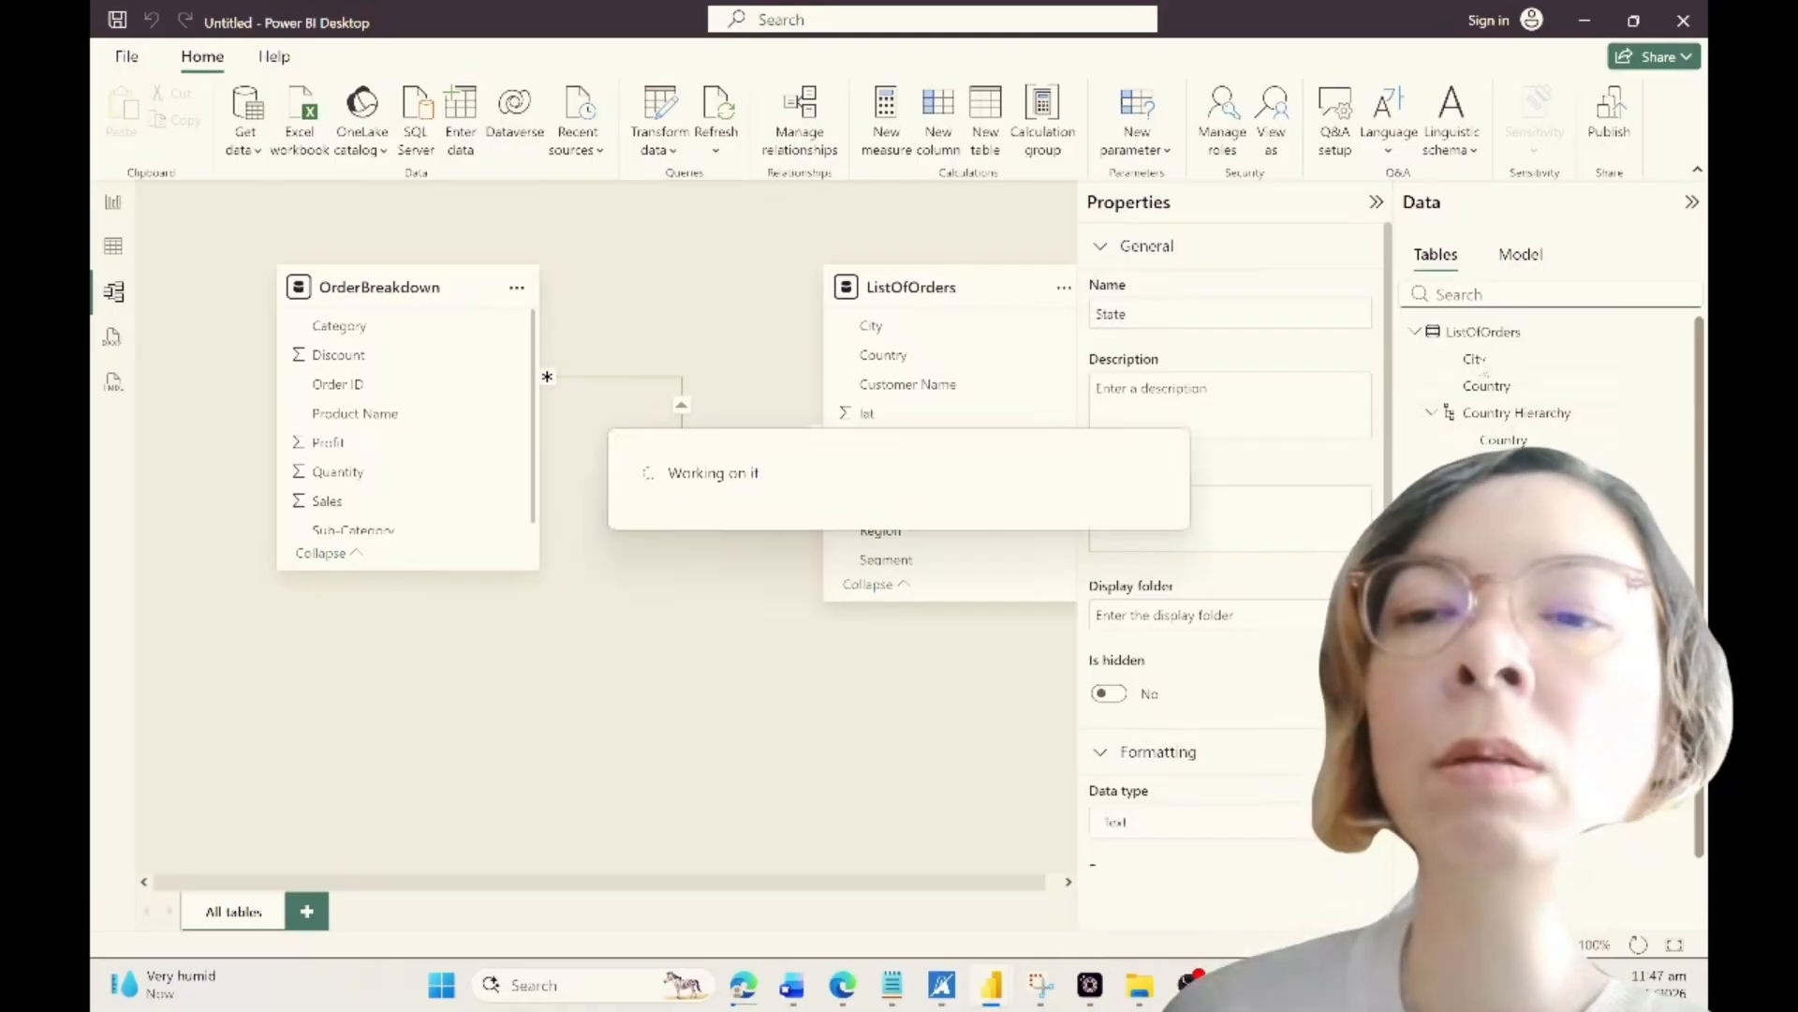
pyautogui.moveTo(1475, 358); pyautogui.dragTo(1500, 418)
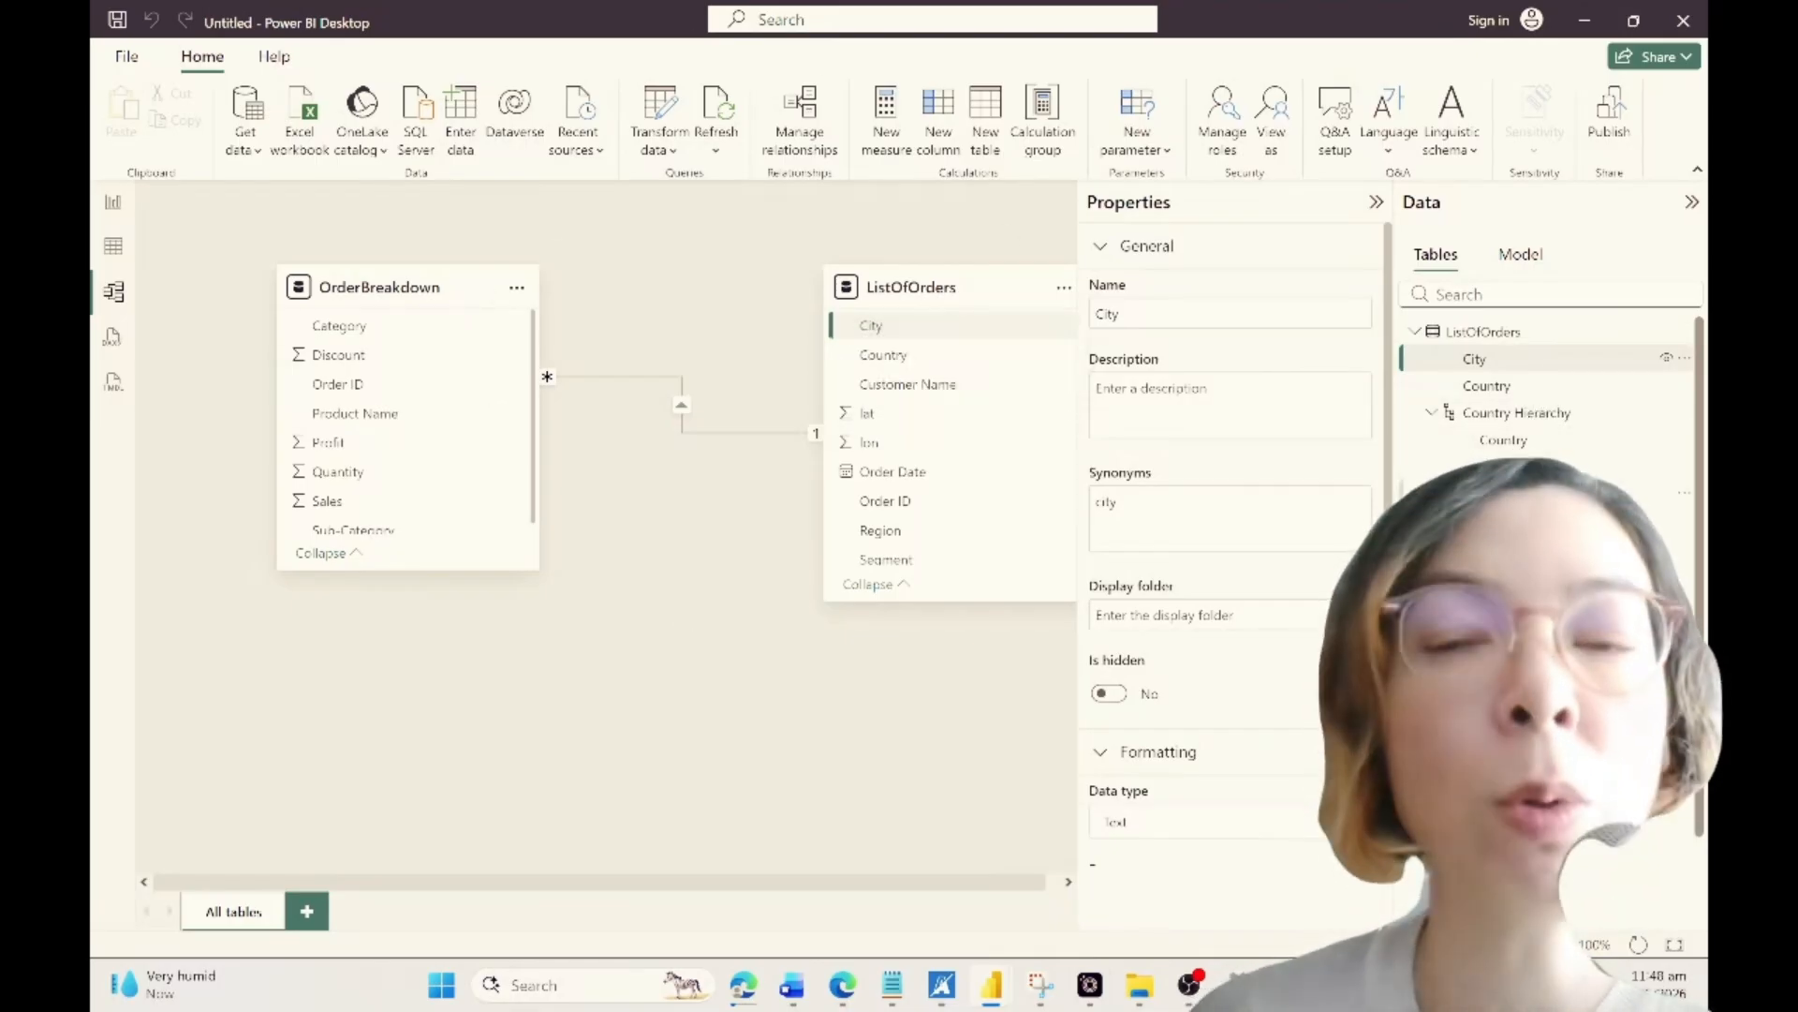
# Step: Create a measure in OrderBreakdown defined as Profit Margin = SUM(OrderBreakdown[Profit]) / SUM(OrderBreakdown[Sales])
pyautogui.scroll(-2, 1550, 487)
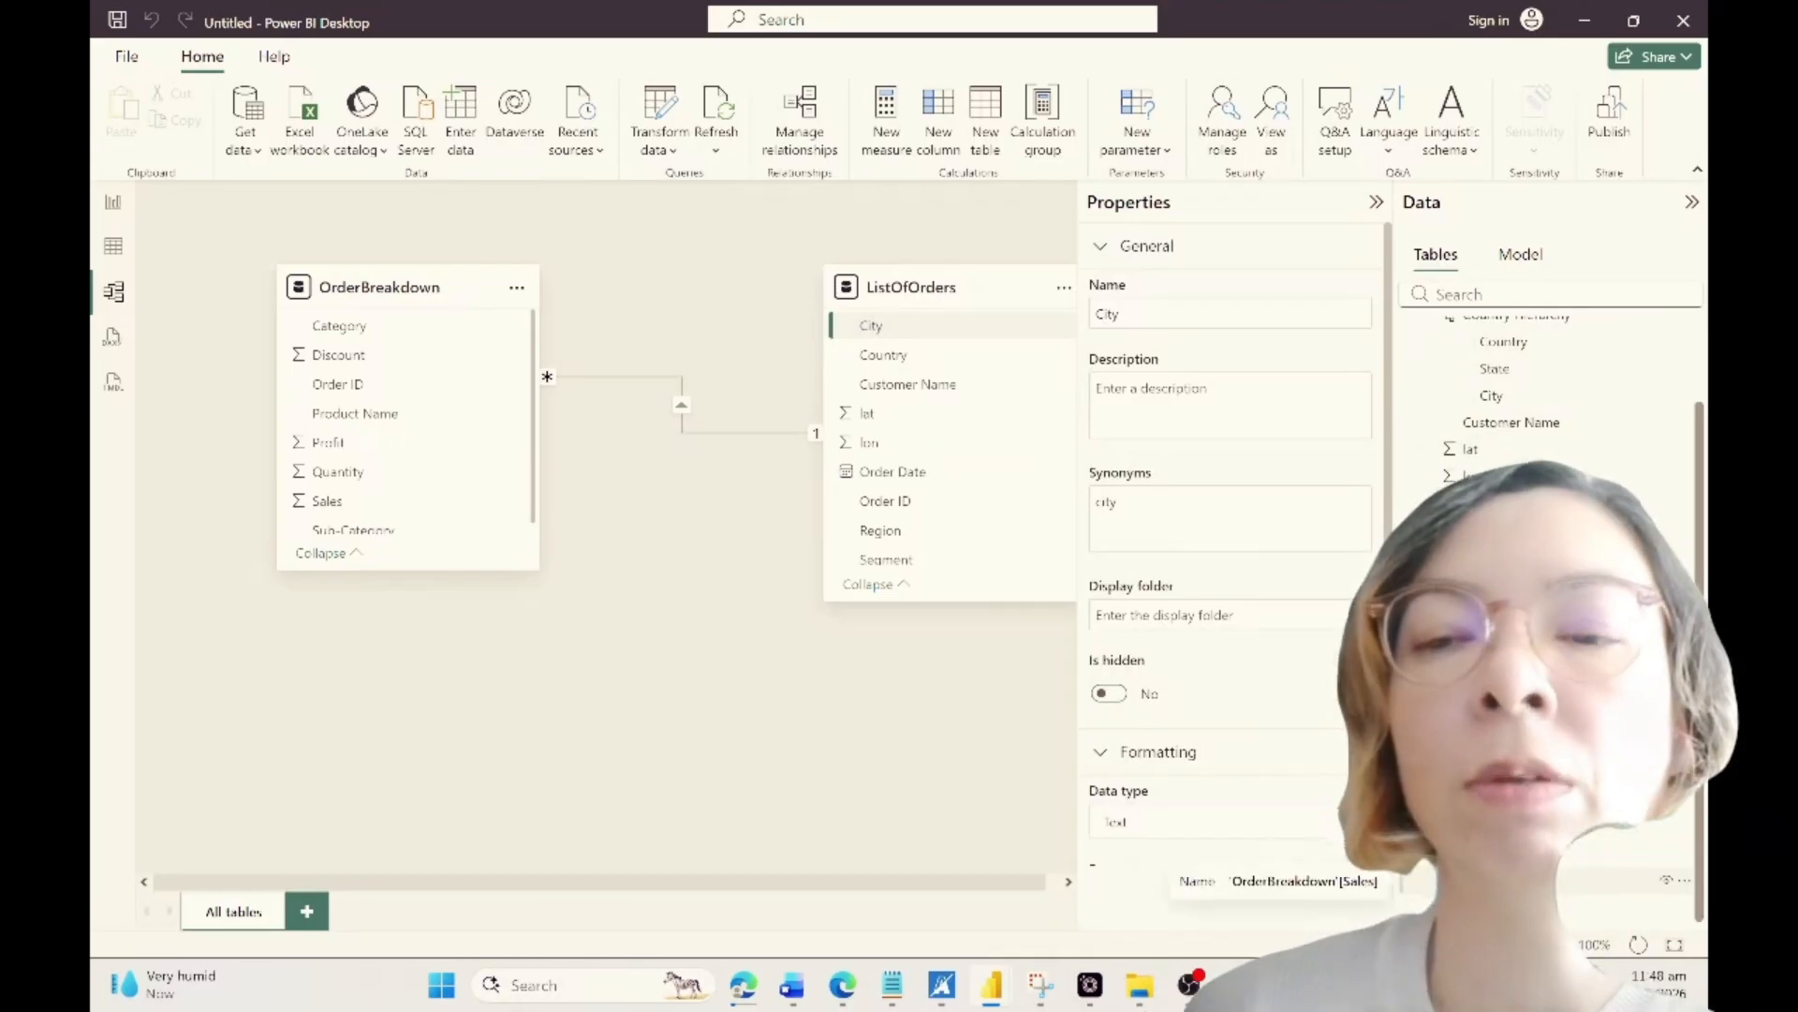
pyautogui.click(1480, 881)
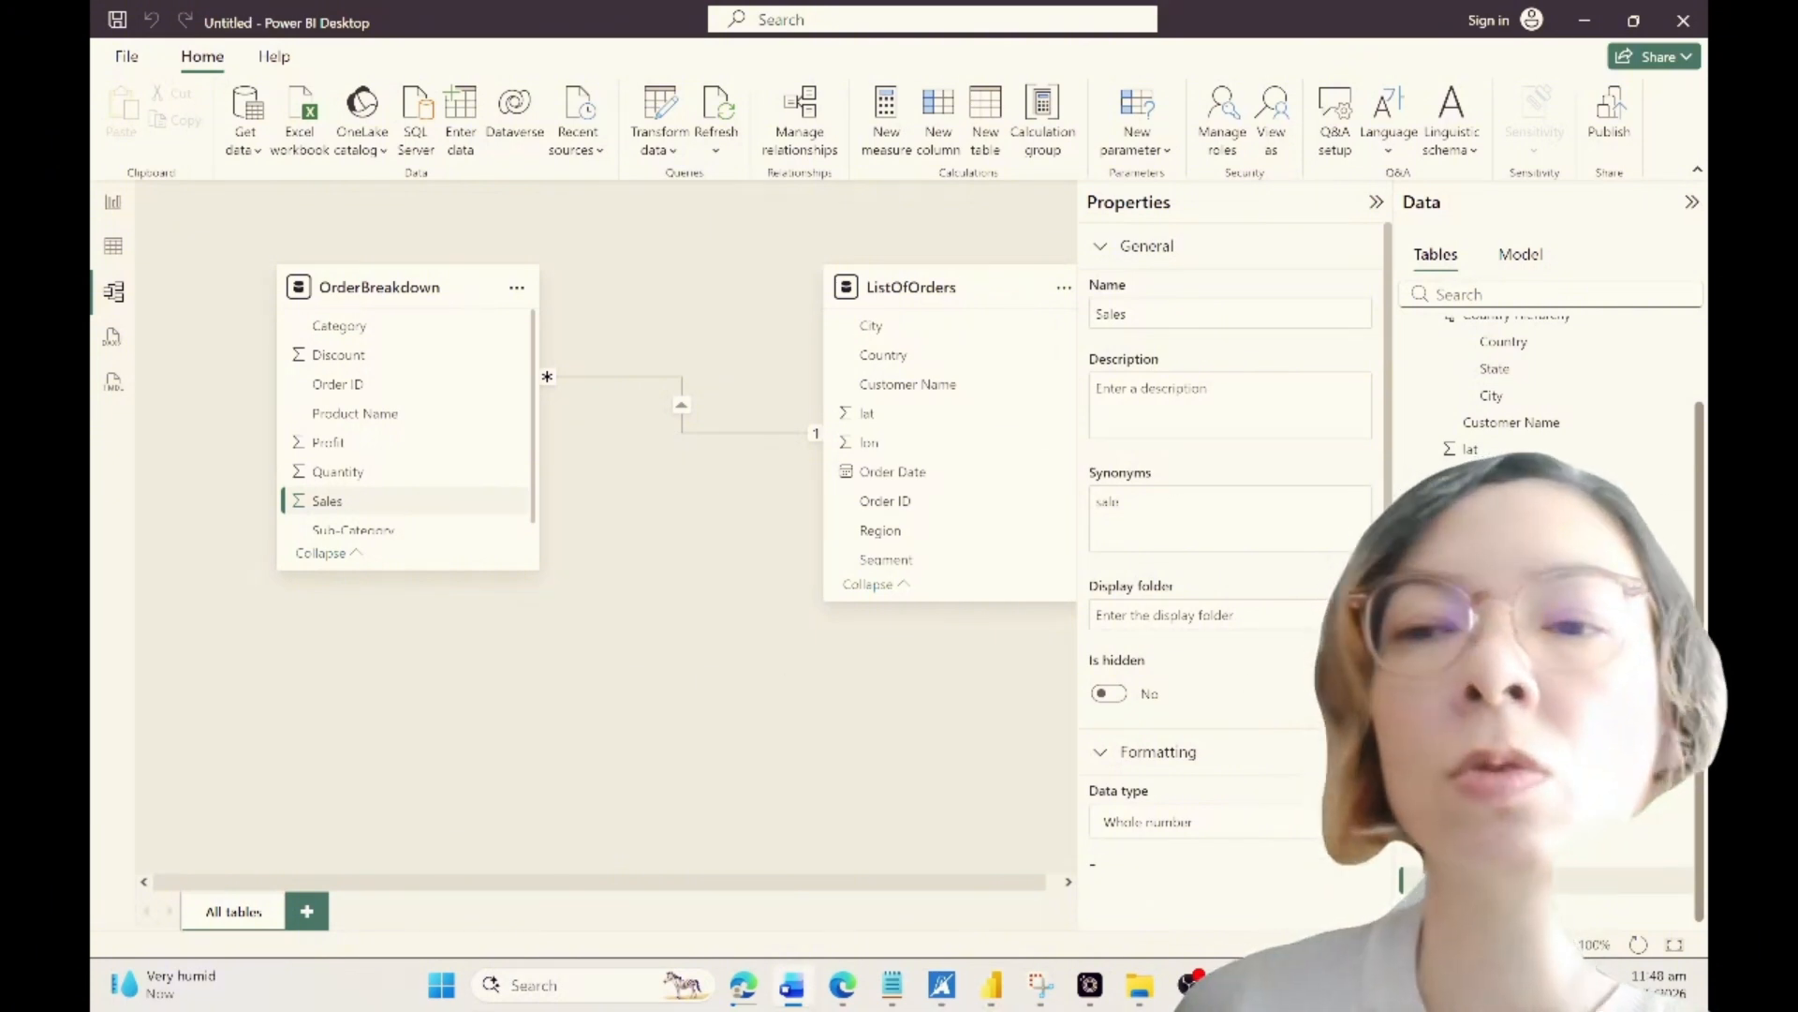
pyautogui.rightClick(1519, 691)
pyautogui.click(948, 298)
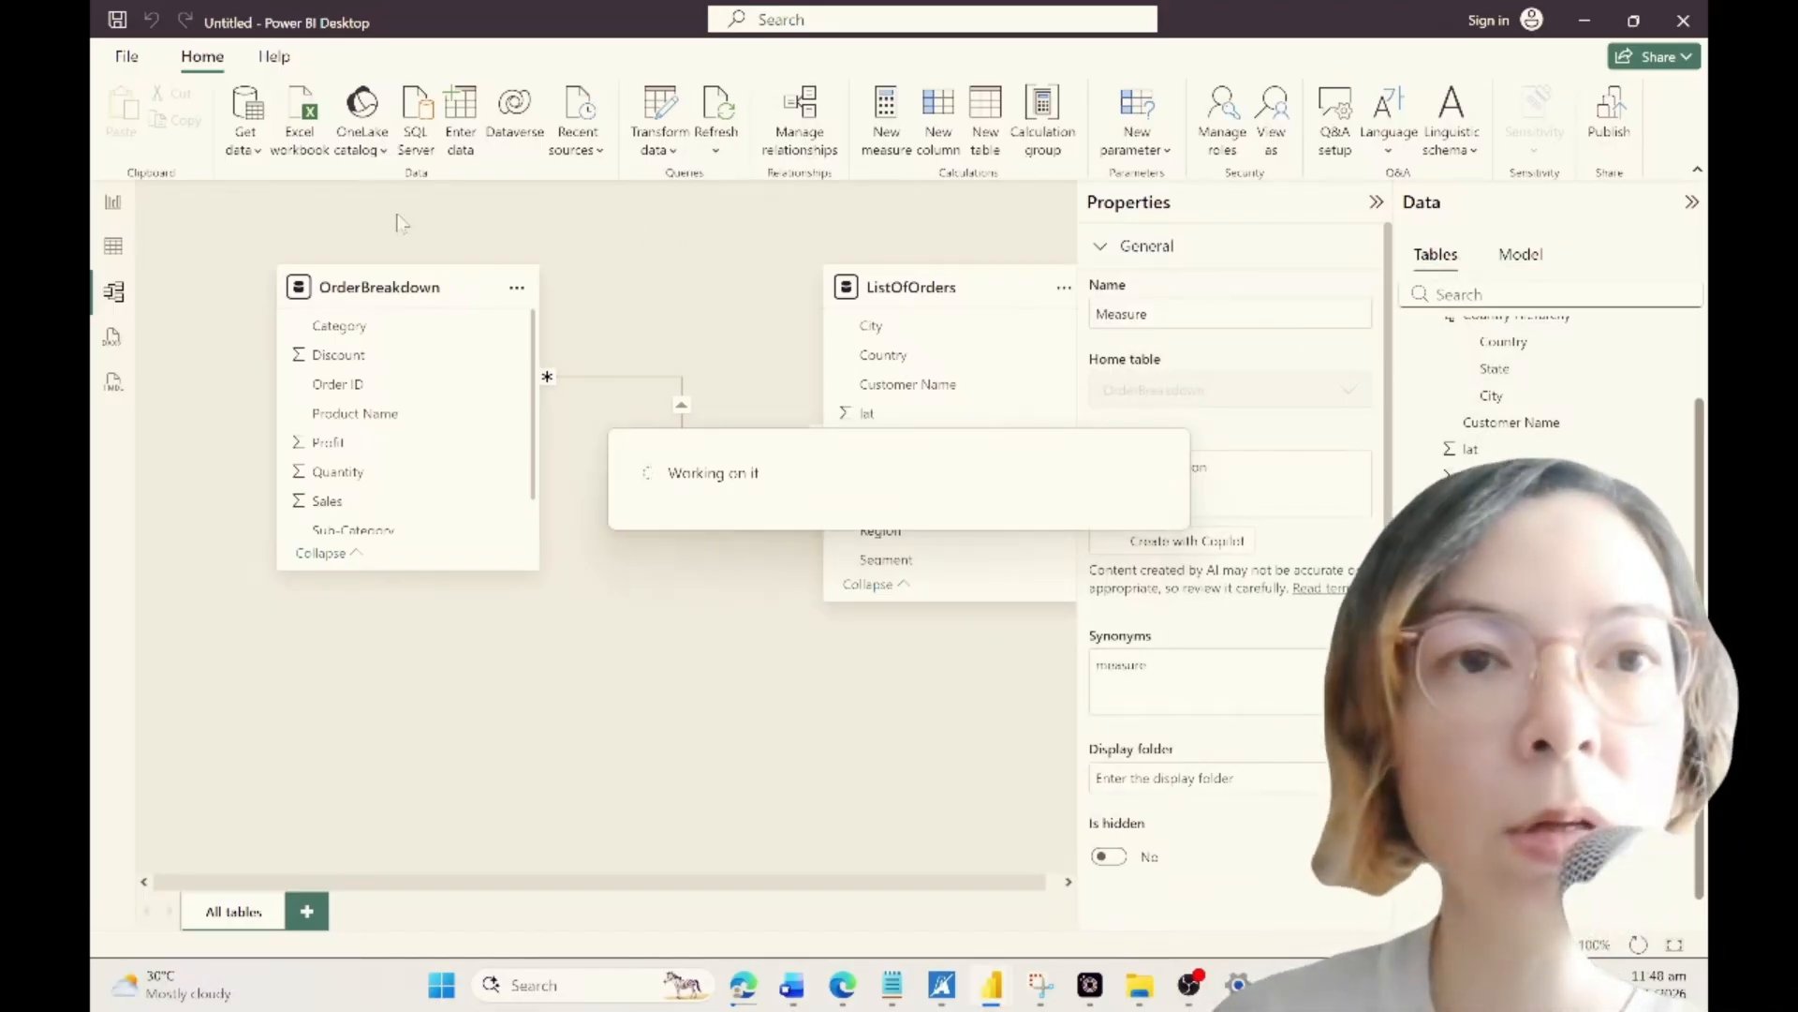
pyautogui.write('Profit Margin = SUM(OrderBreakdown[Profit]) / SUM(OrderBreakdown[Sales])')
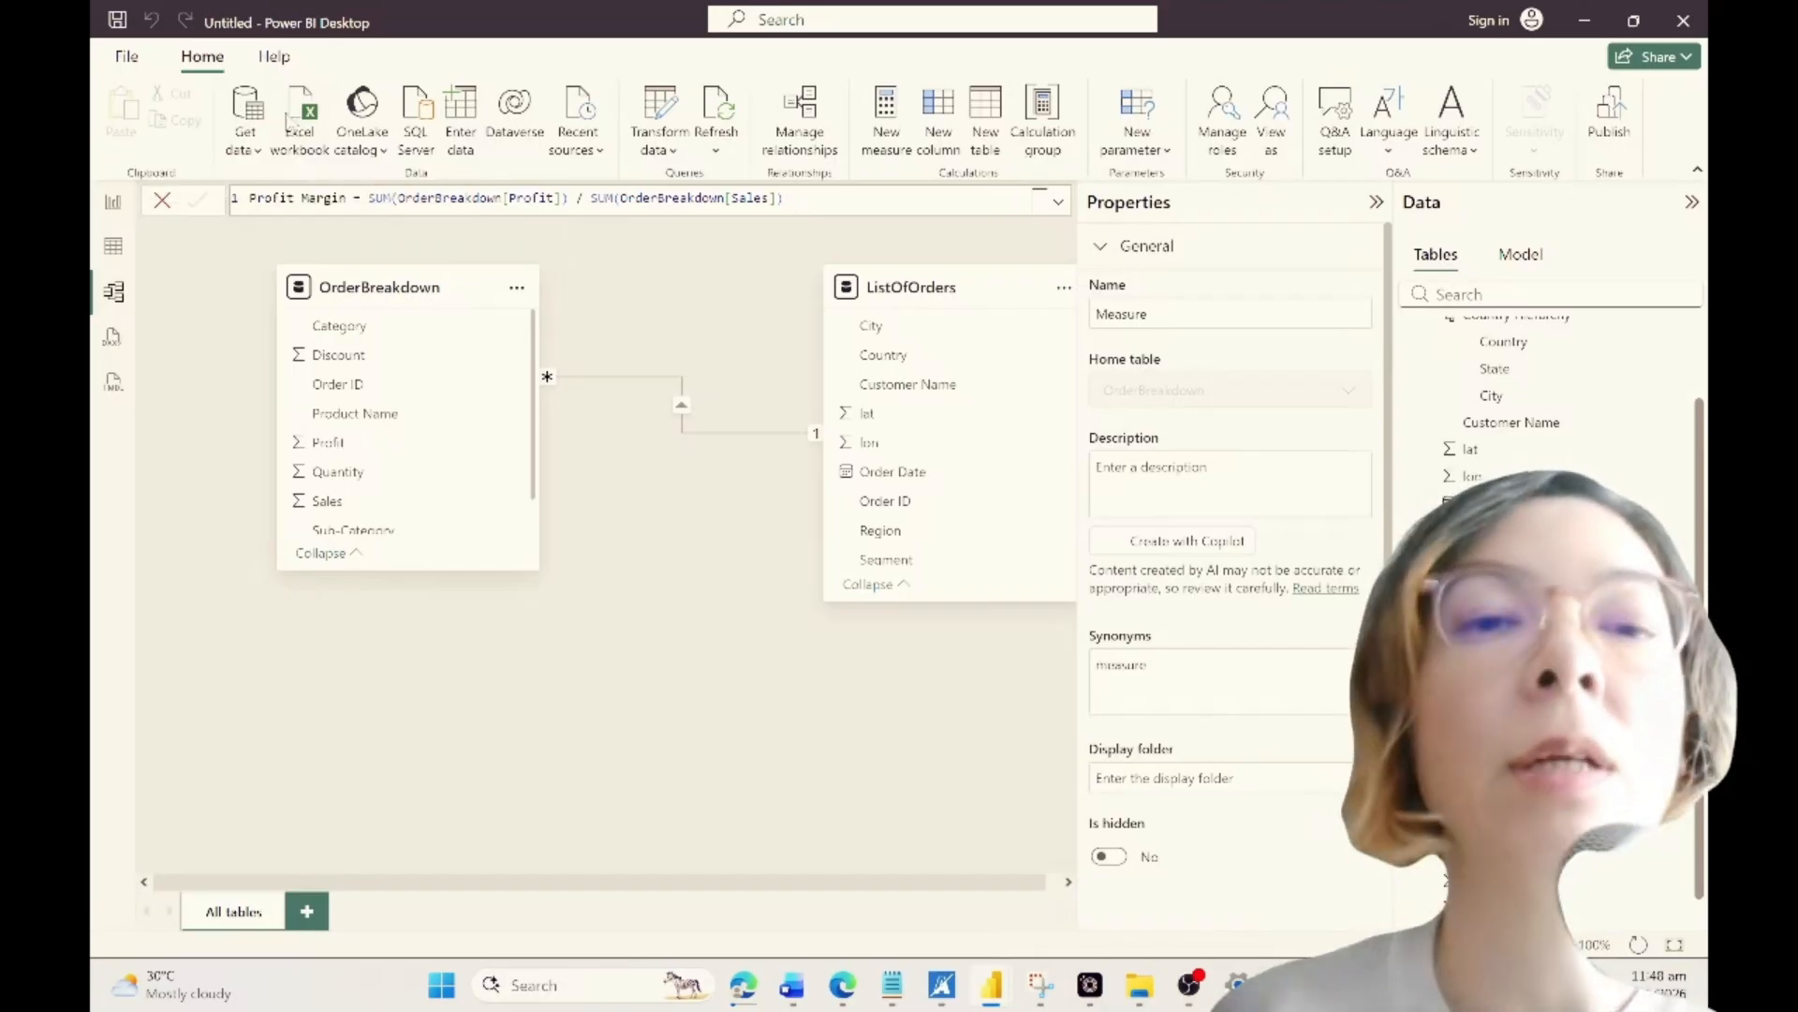
pyautogui.press('Return')
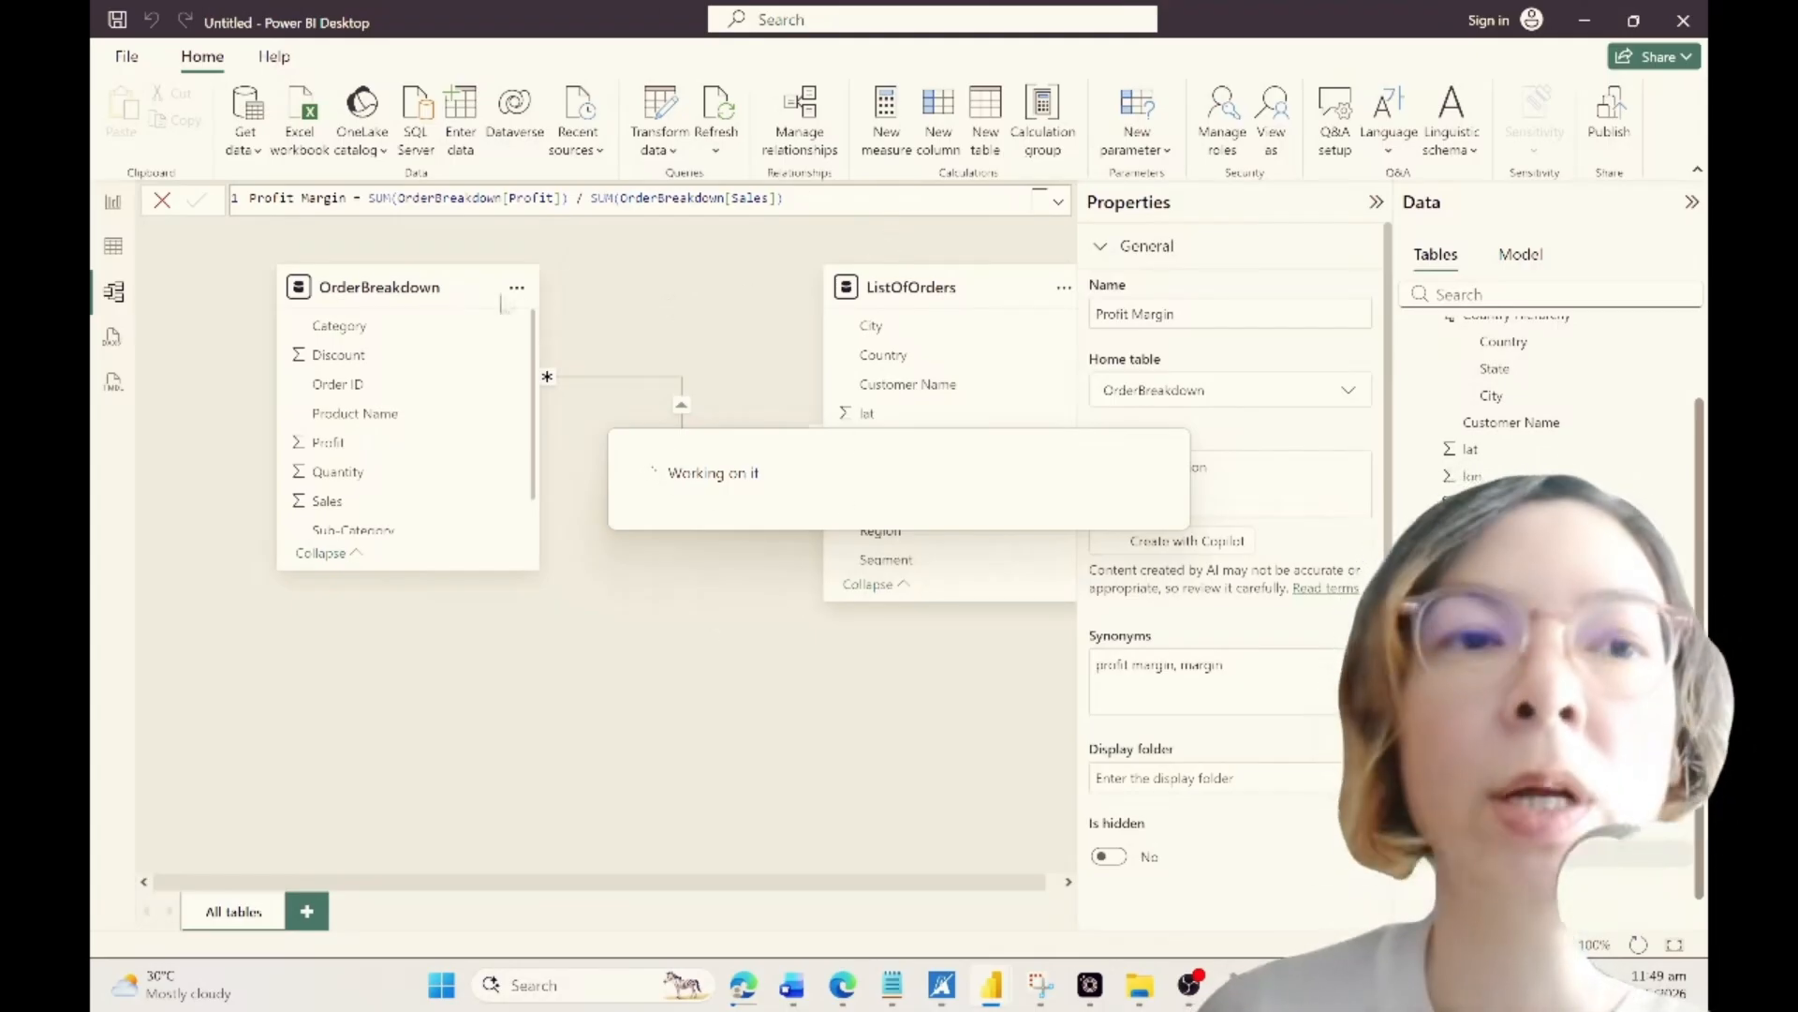
# Step: Add a slicer to the report page in the report view and assign the Region field to it
pyautogui.click(112, 202)
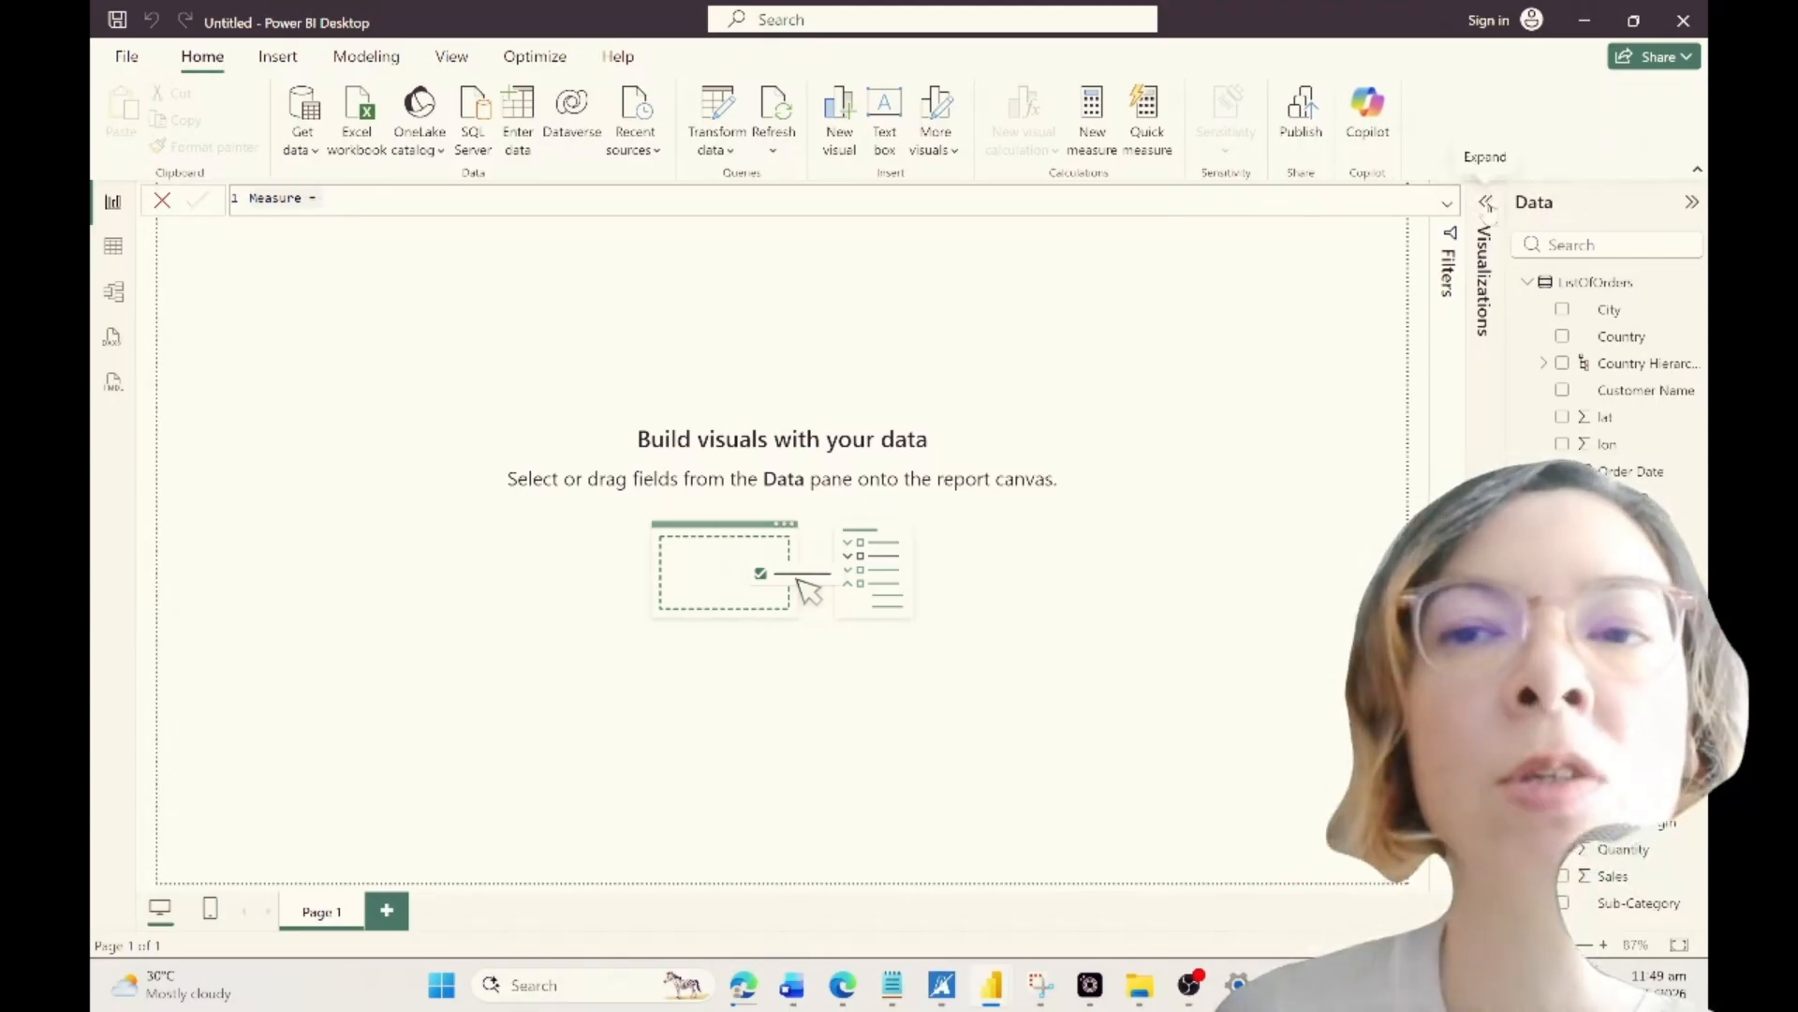
pyautogui.click(1486, 202)
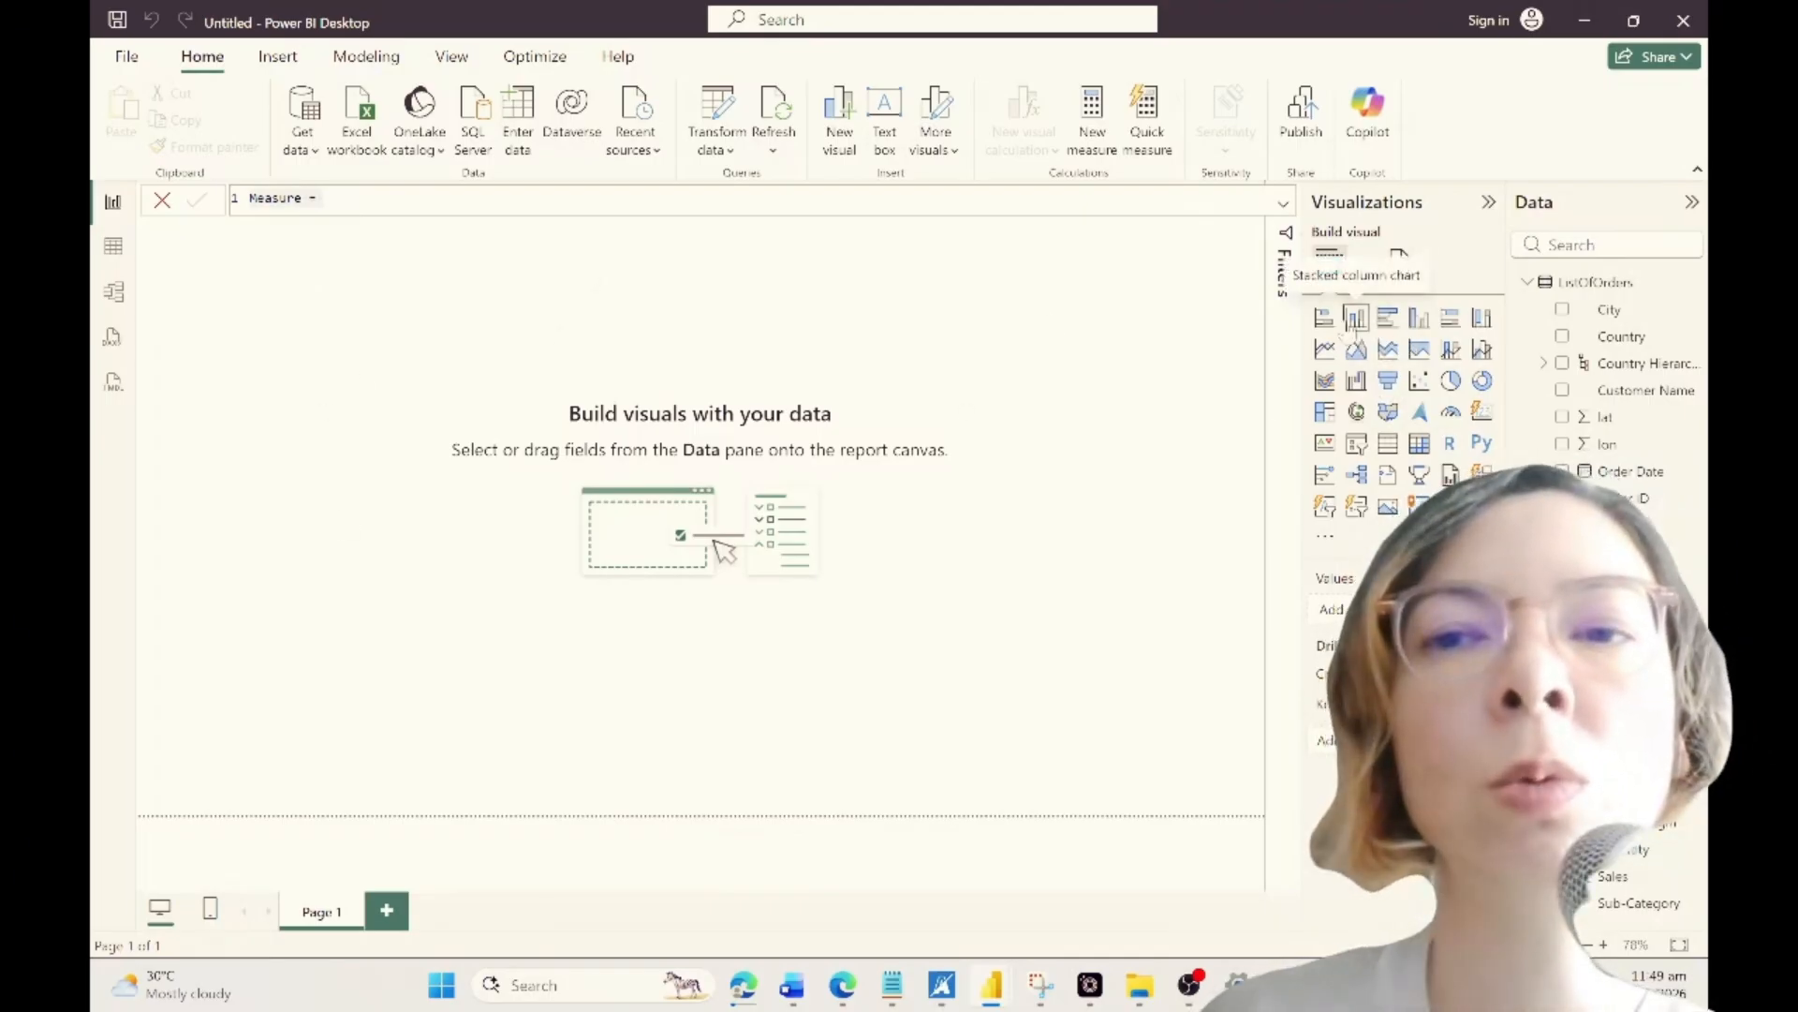
pyautogui.click(1359, 446)
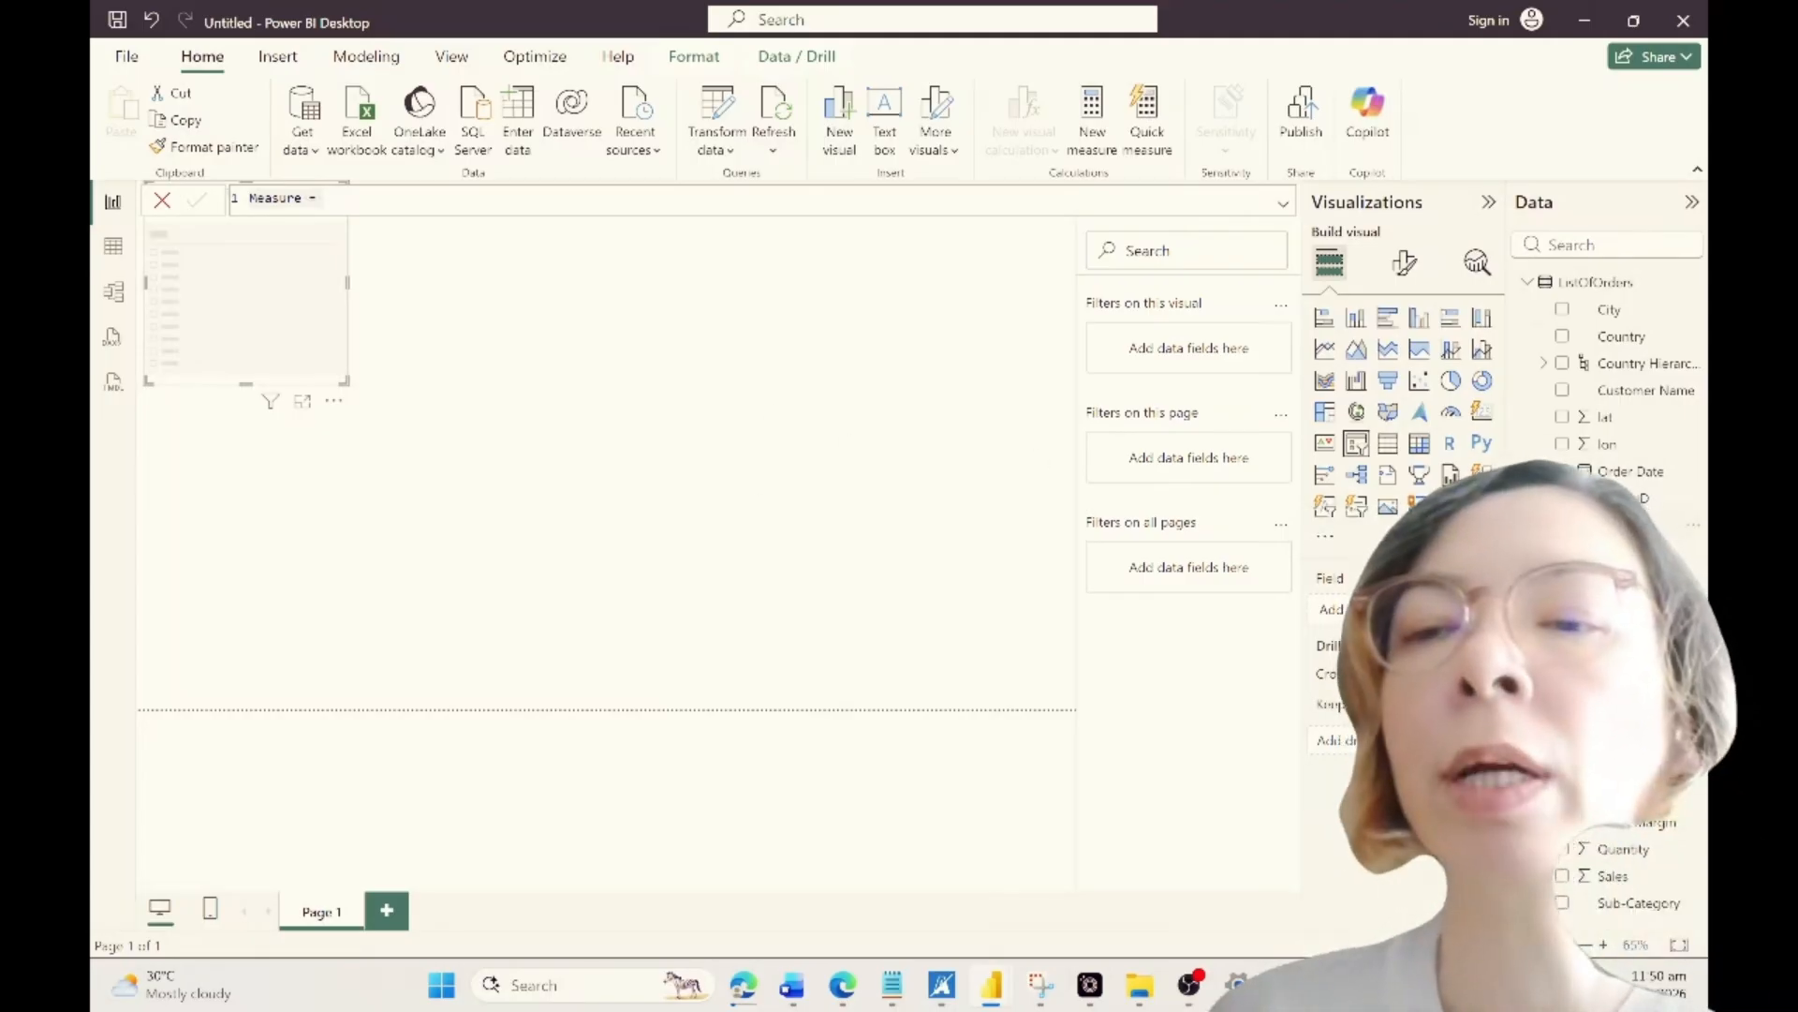
pyautogui.moveTo(1616, 524); pyautogui.dragTo(278, 309)
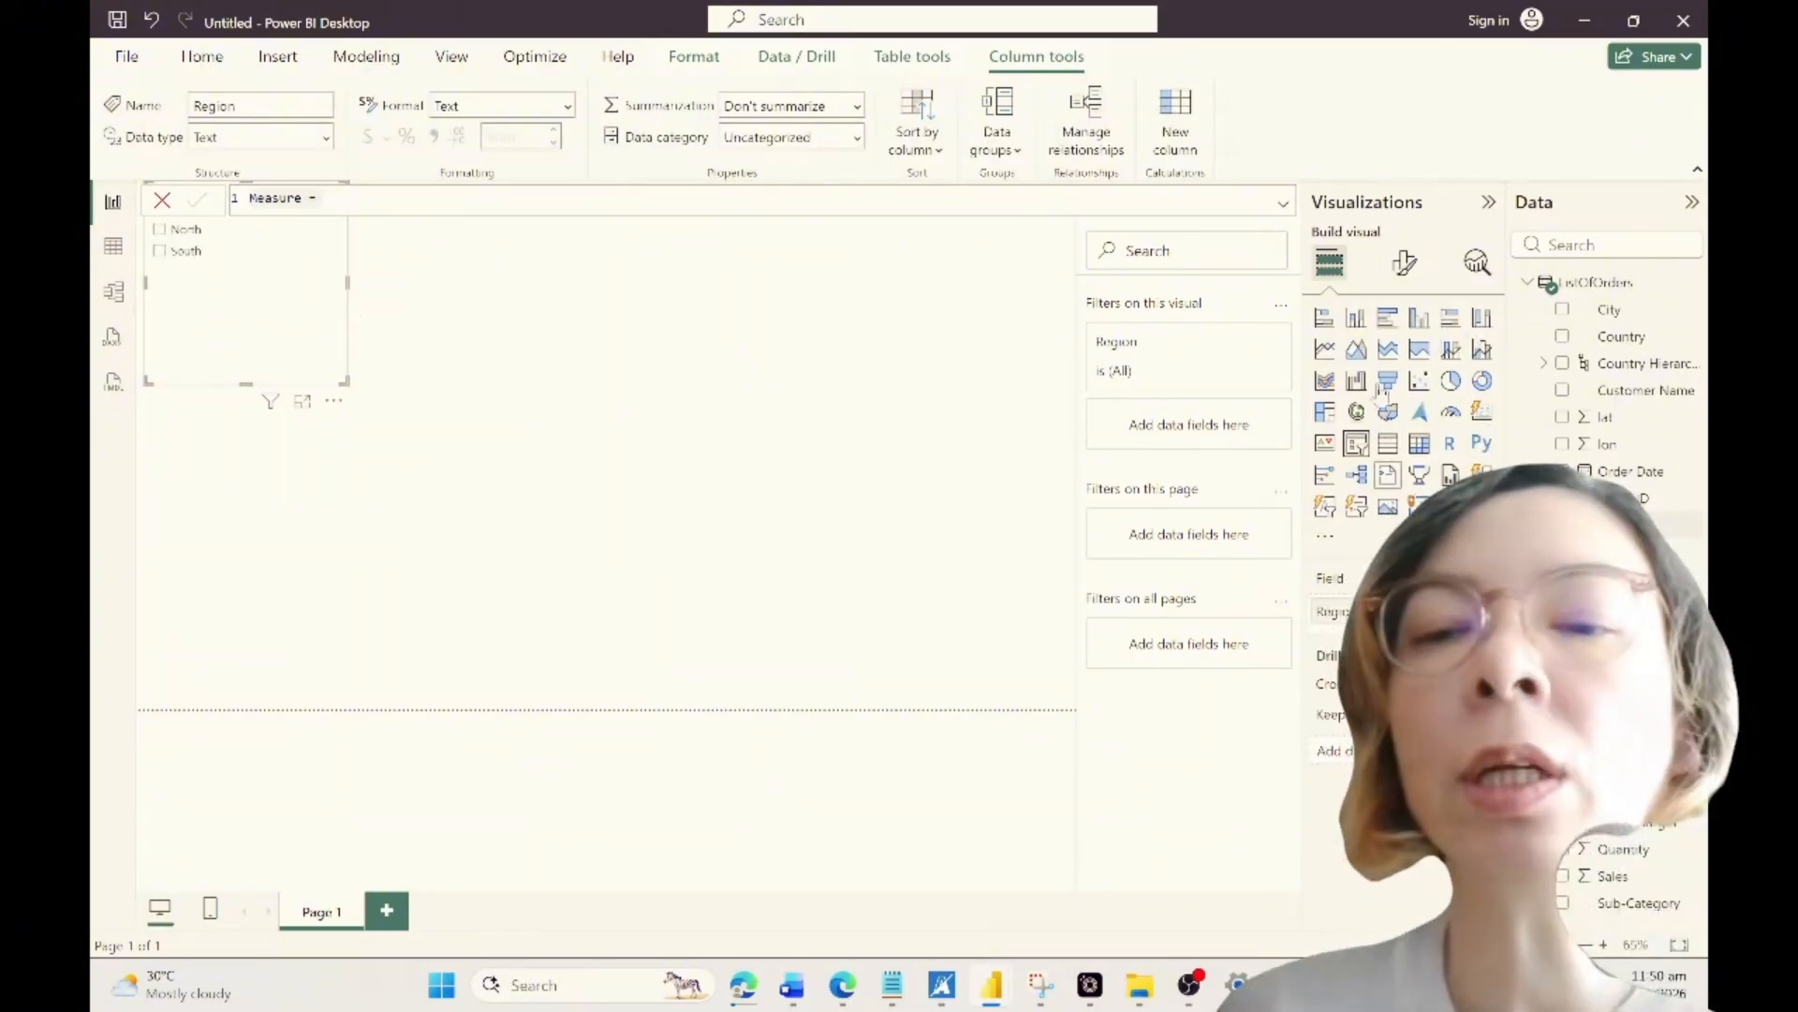
# Step: Set the Region slicer's style to Tile and resize it so its tiles fit in a single horizontal row
pyautogui.click(1403, 264)
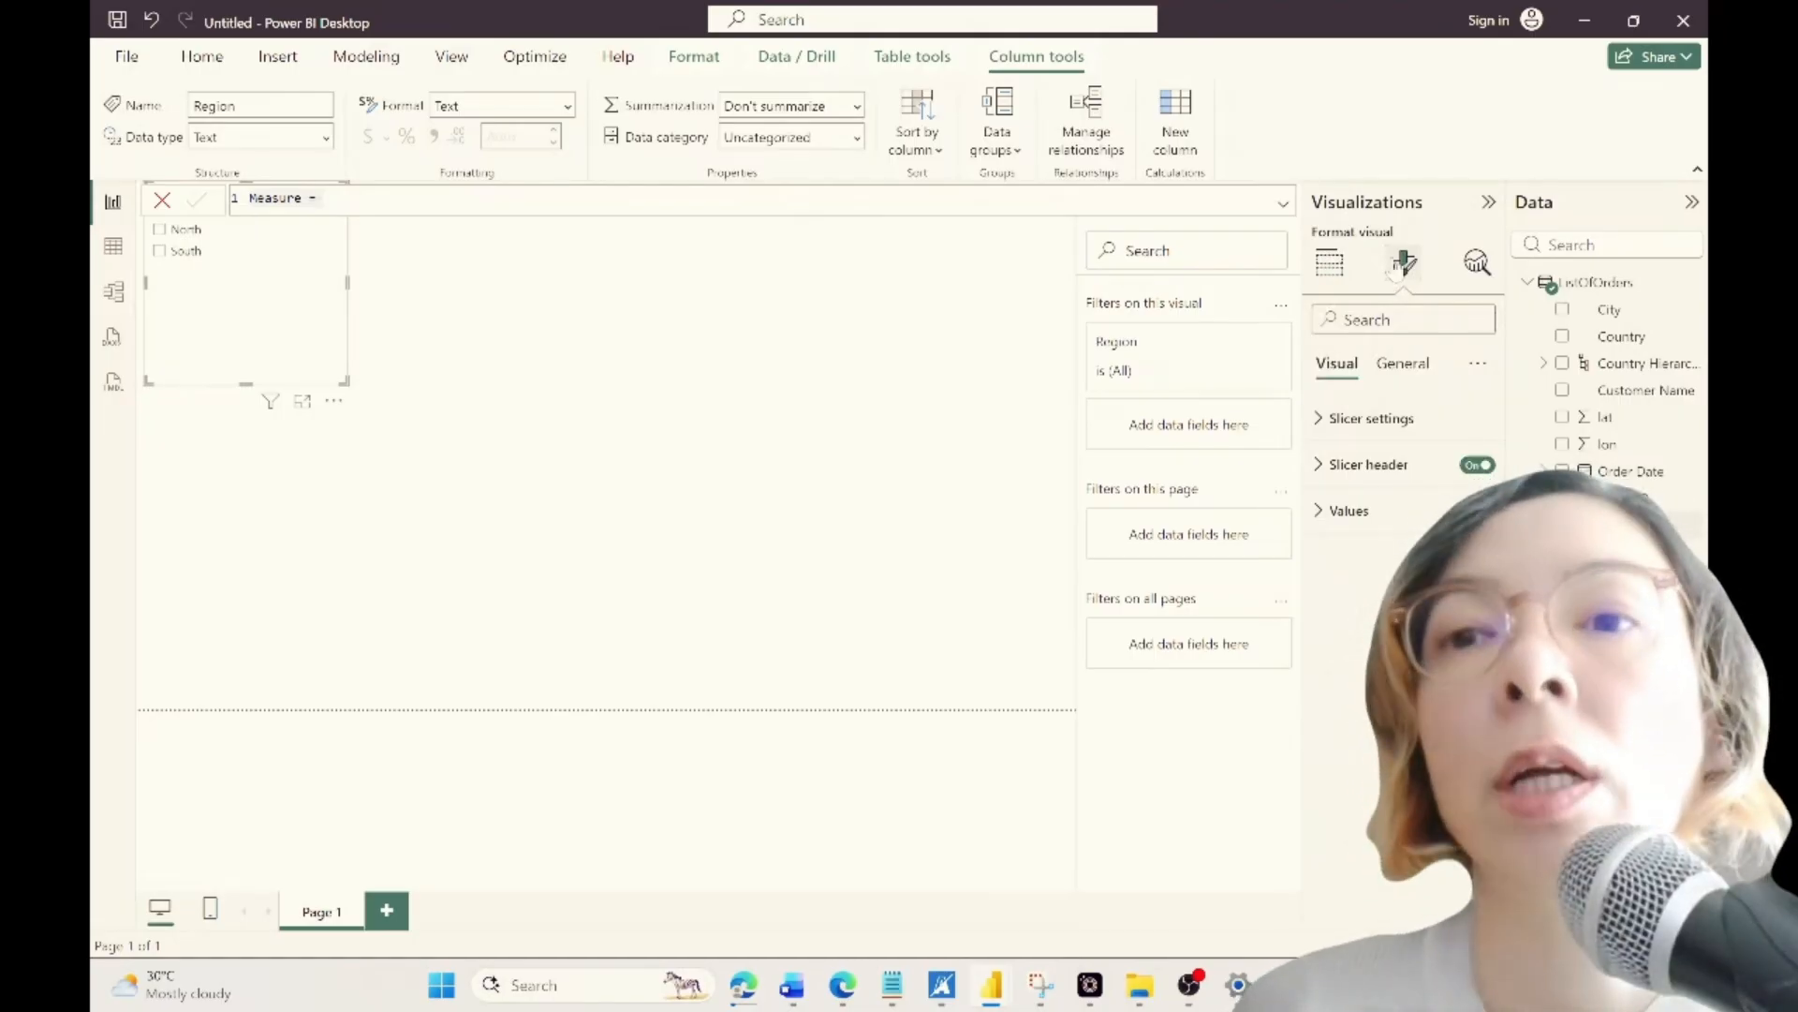
pyautogui.click(1377, 419)
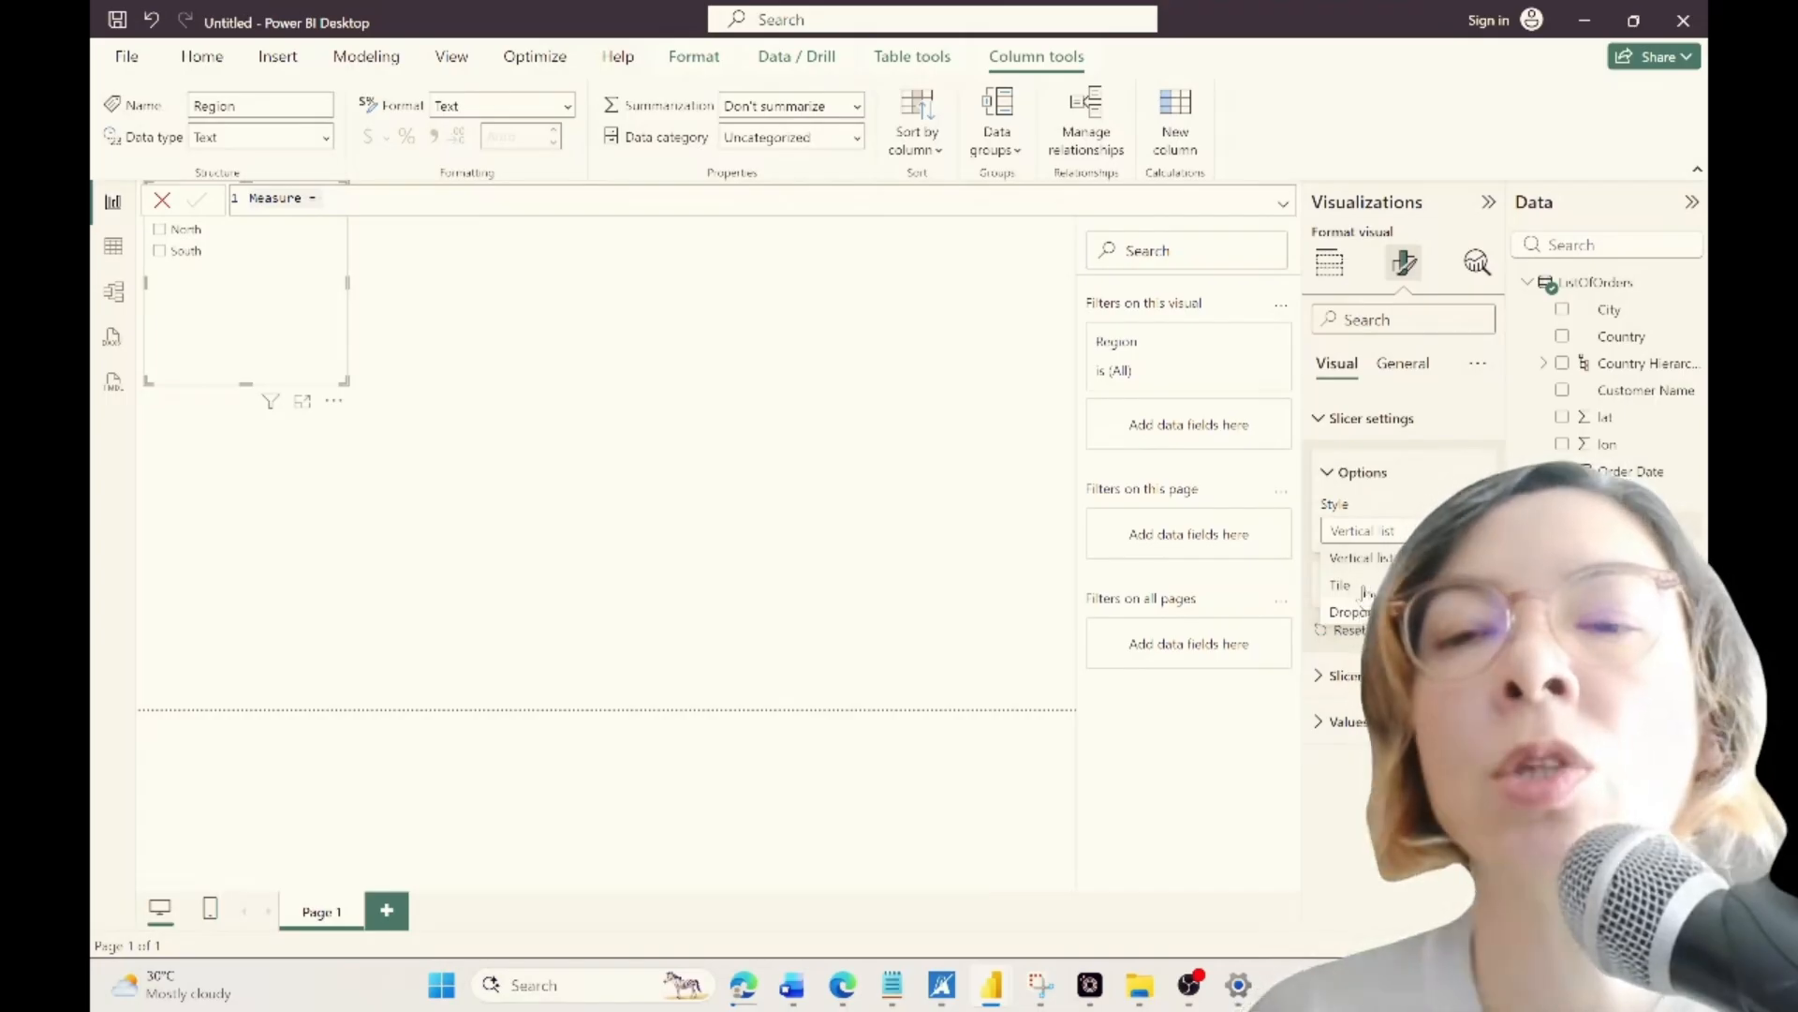
pyautogui.click(1371, 588)
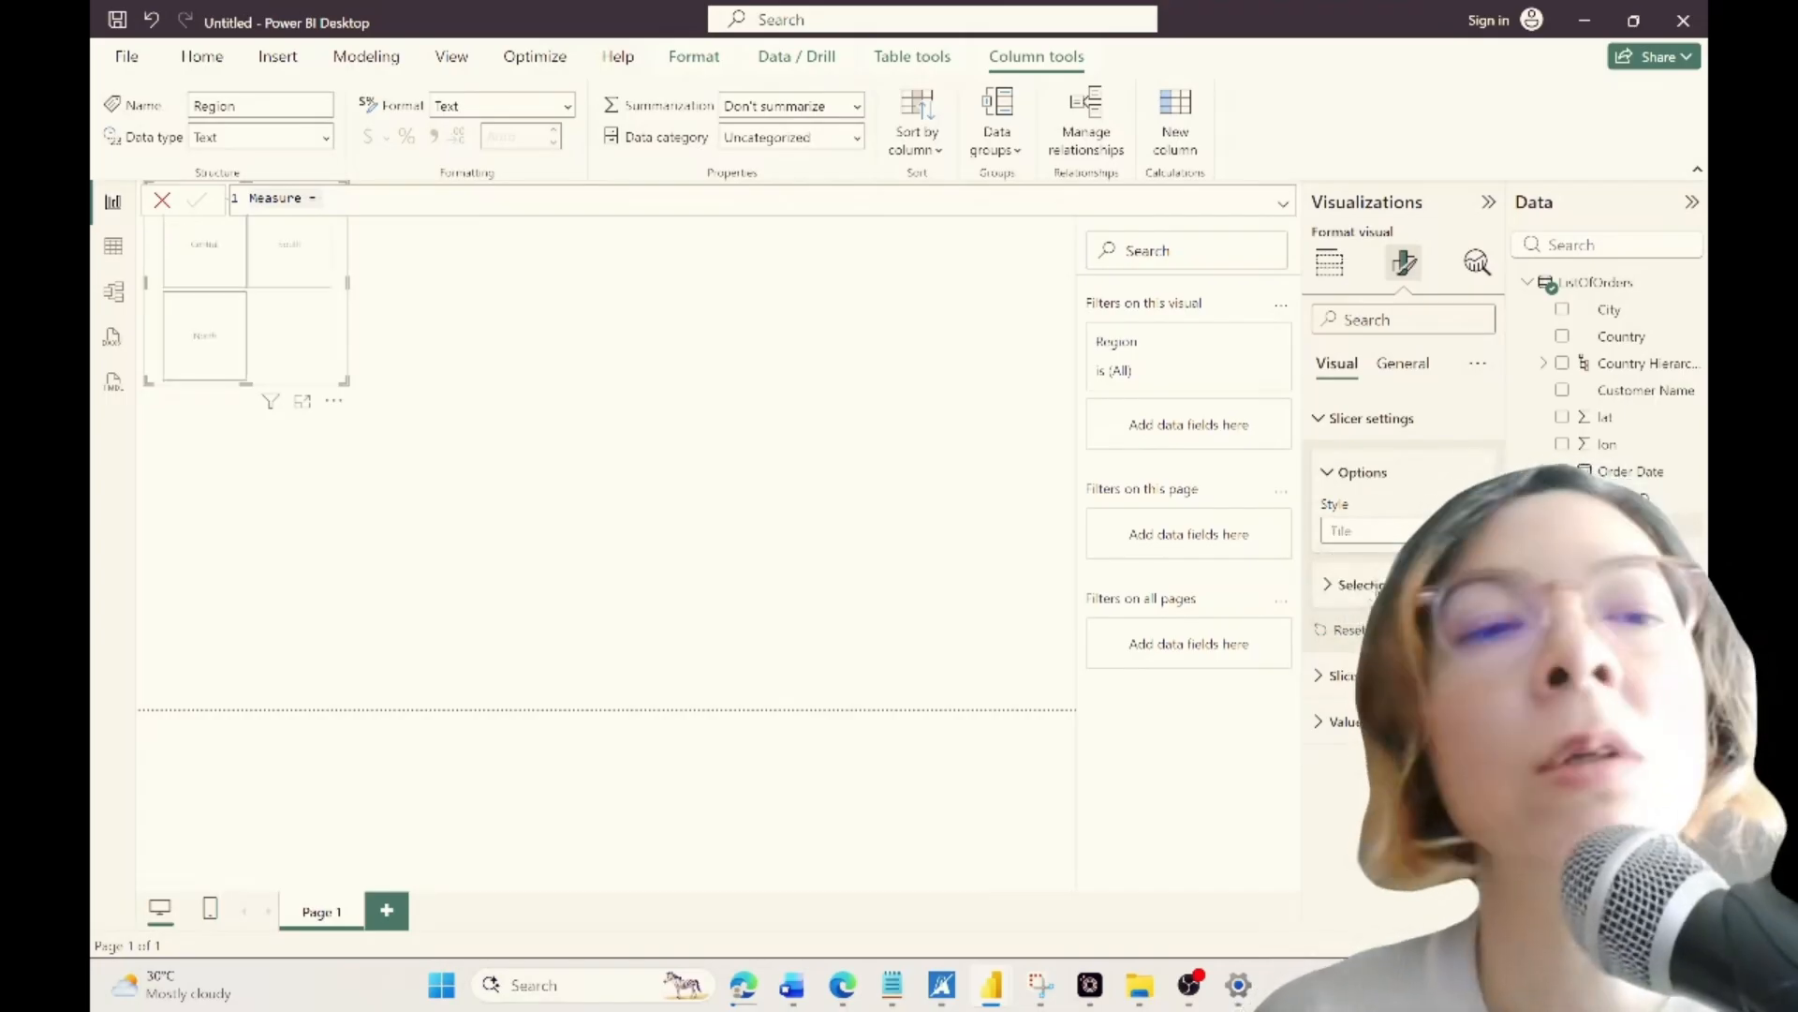
pyautogui.moveTo(349, 382); pyautogui.dragTo(454, 233)
pyautogui.click(452, 227)
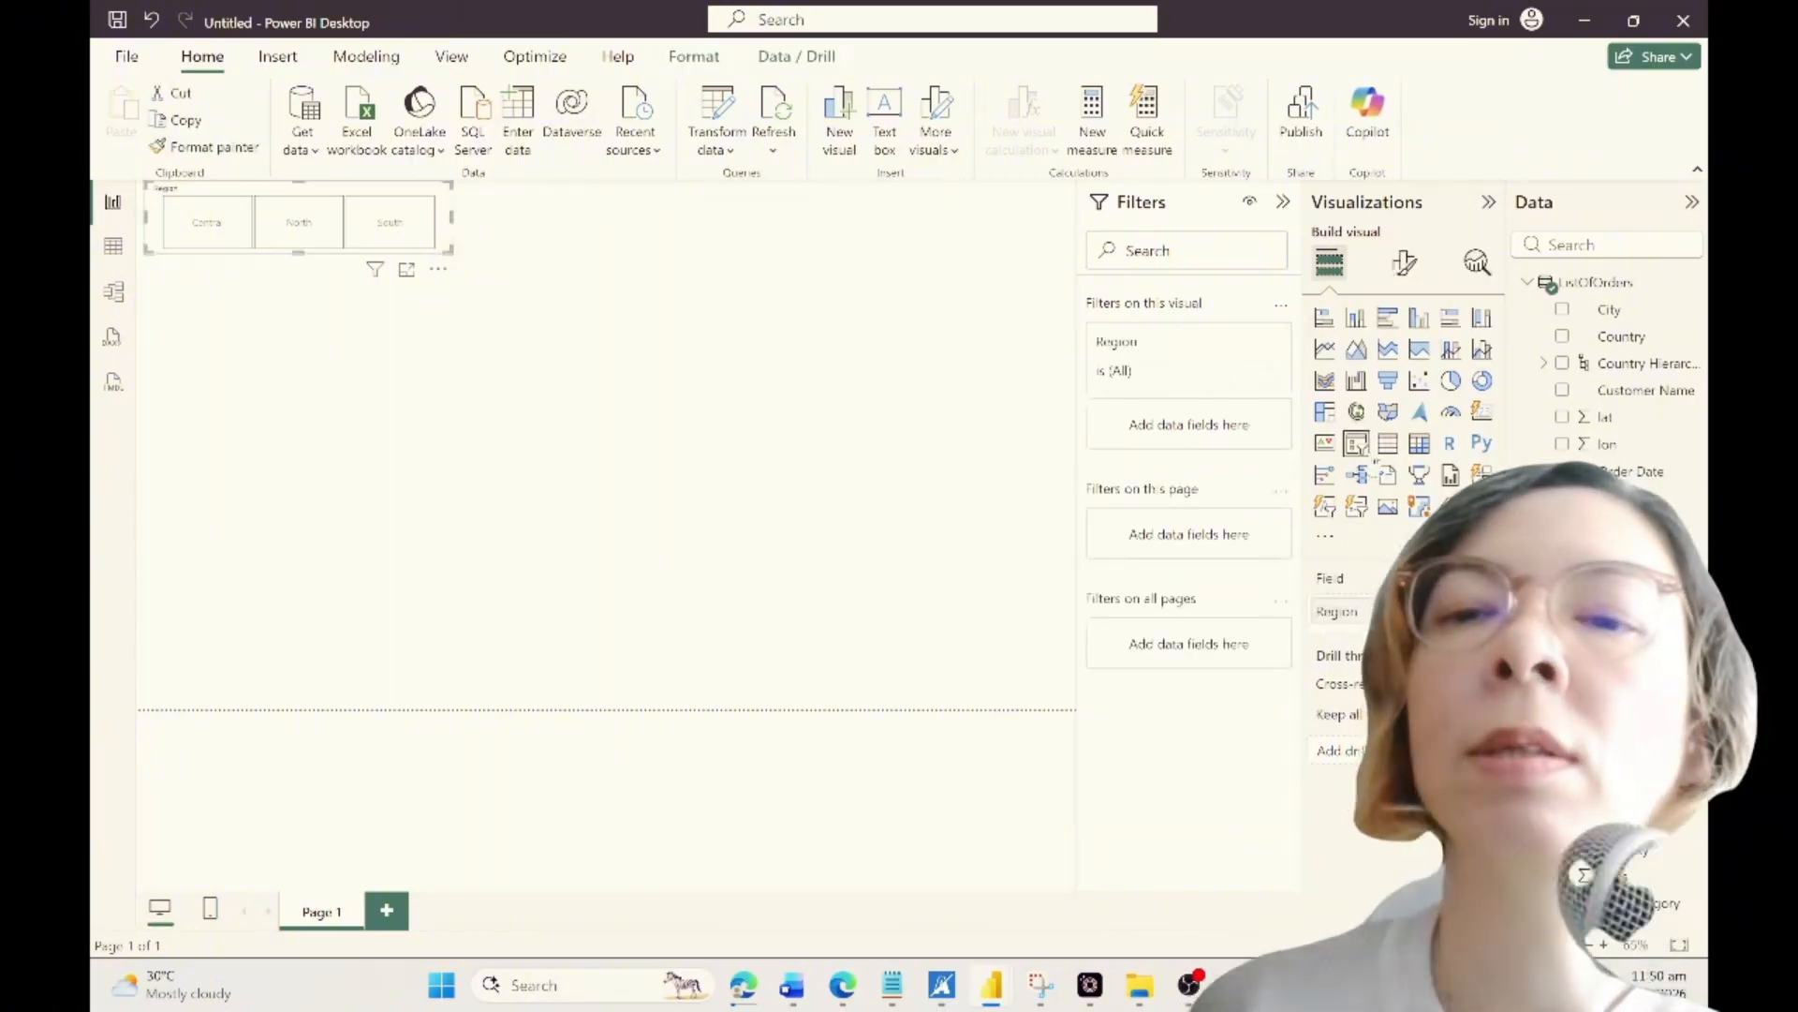
# Step: Add a slicer for Order Date below the Region slicer and another slicer for Category beneath it
pyautogui.click(1357, 444)
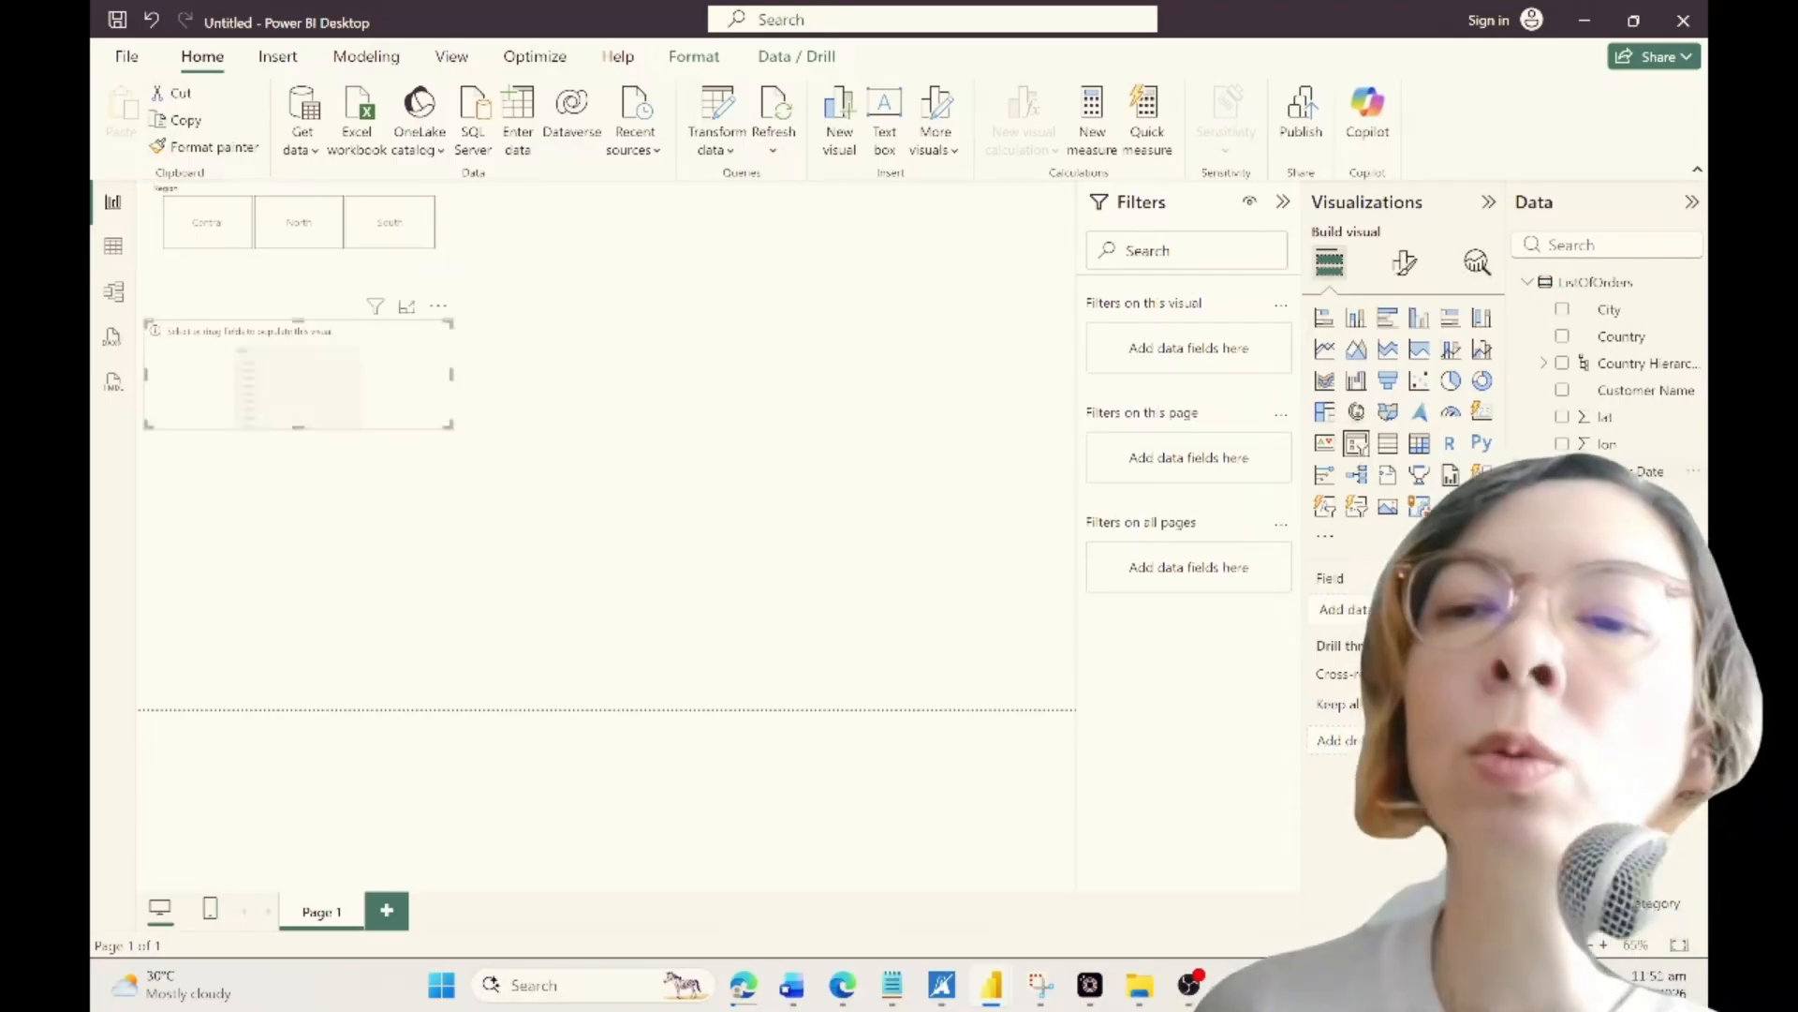
pyautogui.moveTo(1503, 451); pyautogui.dragTo(309, 412)
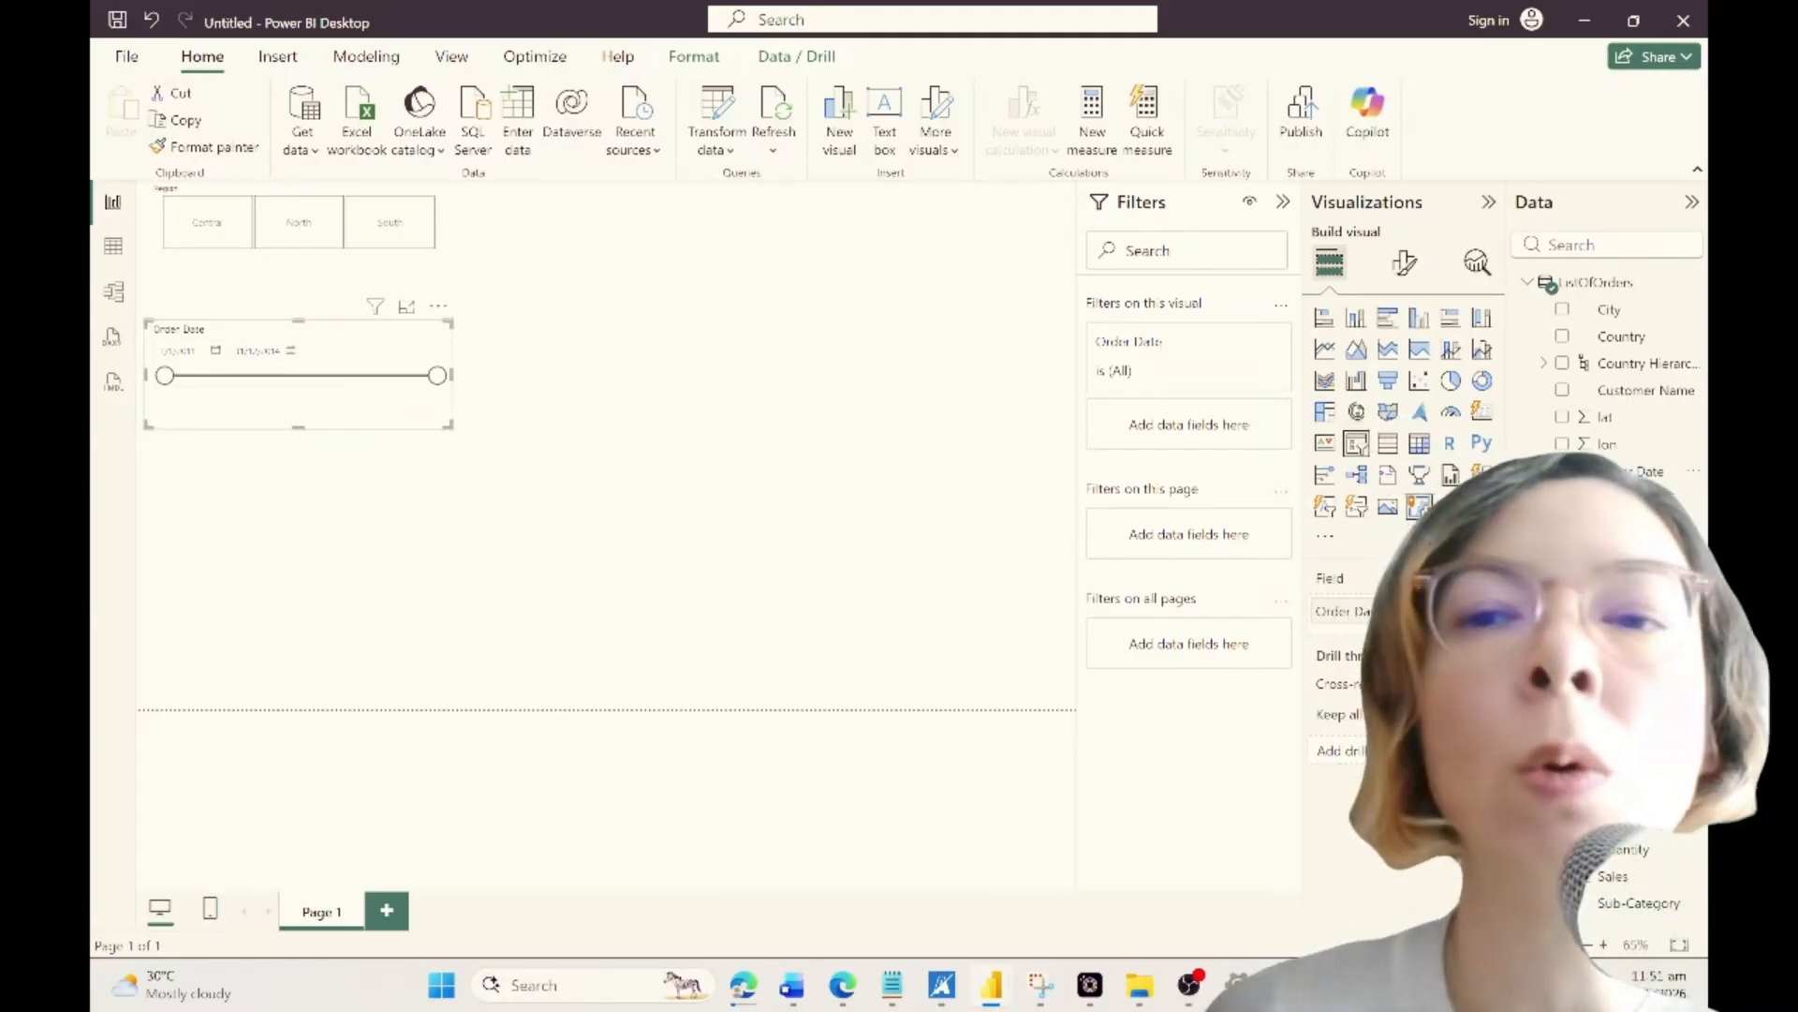
pyautogui.click(615, 542)
pyautogui.click(1355, 444)
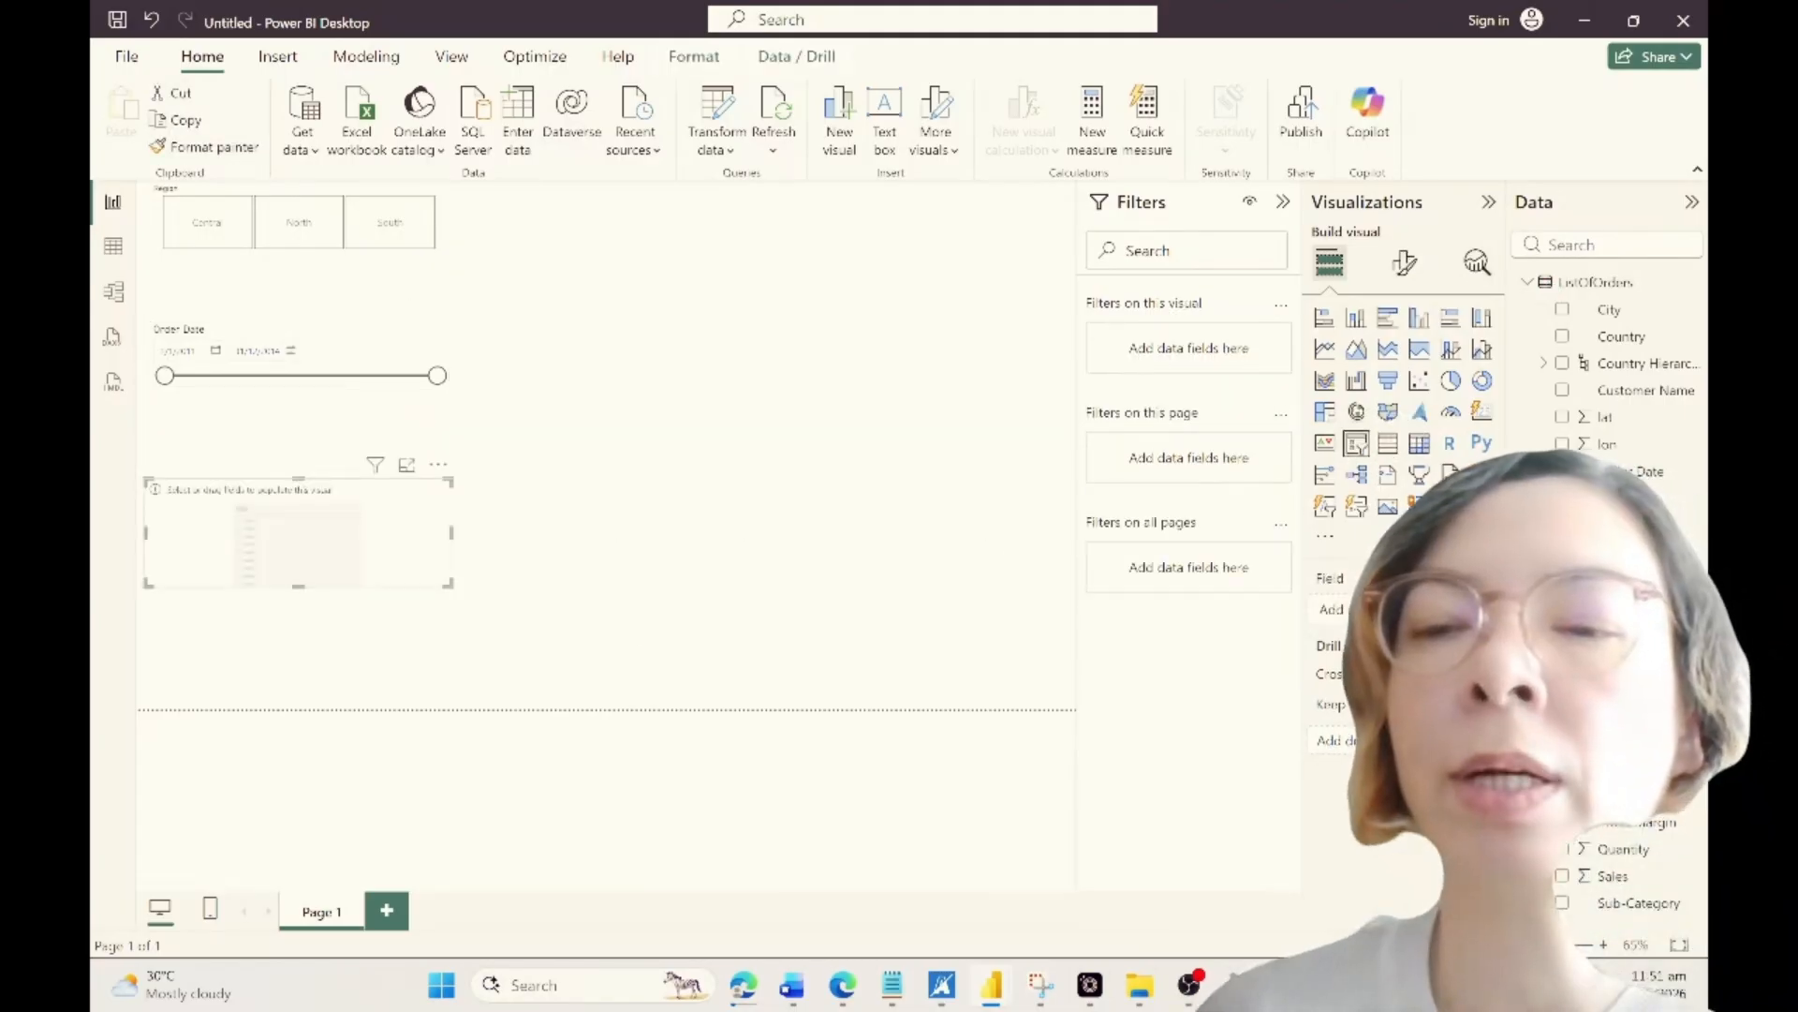
pyautogui.moveTo(1619, 688); pyautogui.dragTo(414, 550)
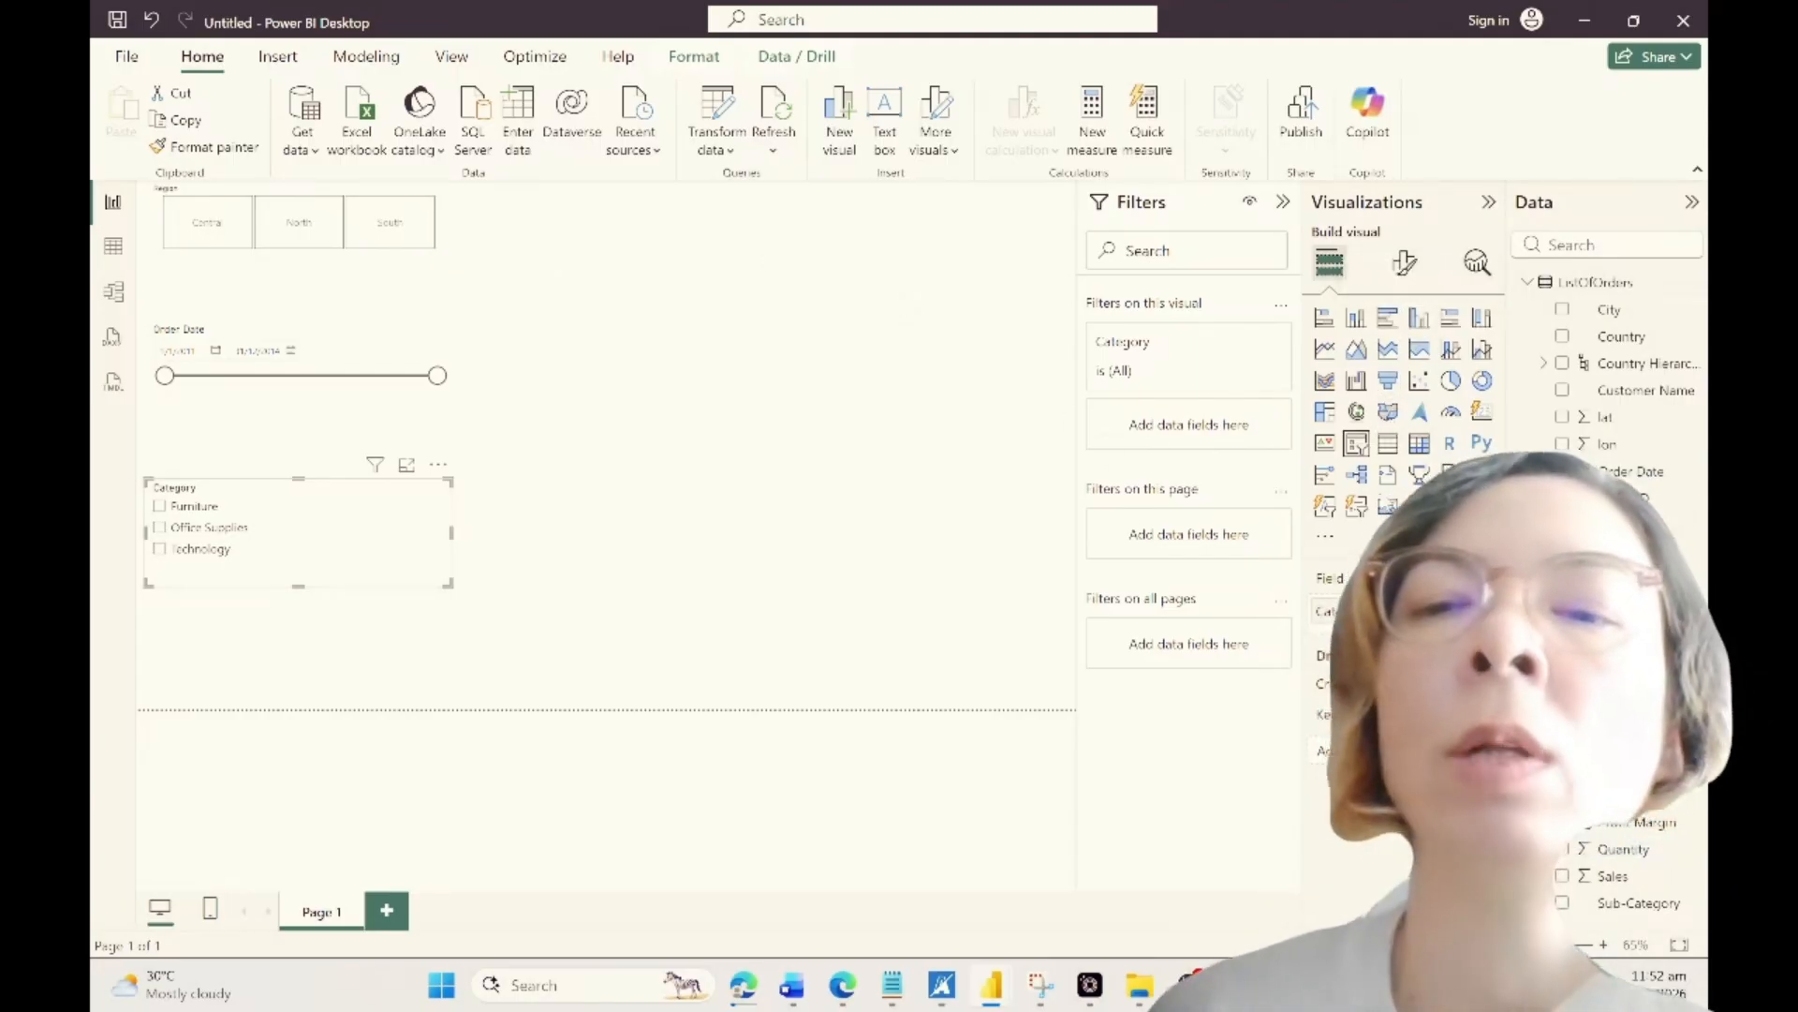
# Step: Add a map visual beside the slicers, enlarge it to fill the remaining page width, and collapse the Filters pane
pyautogui.click(1356, 412)
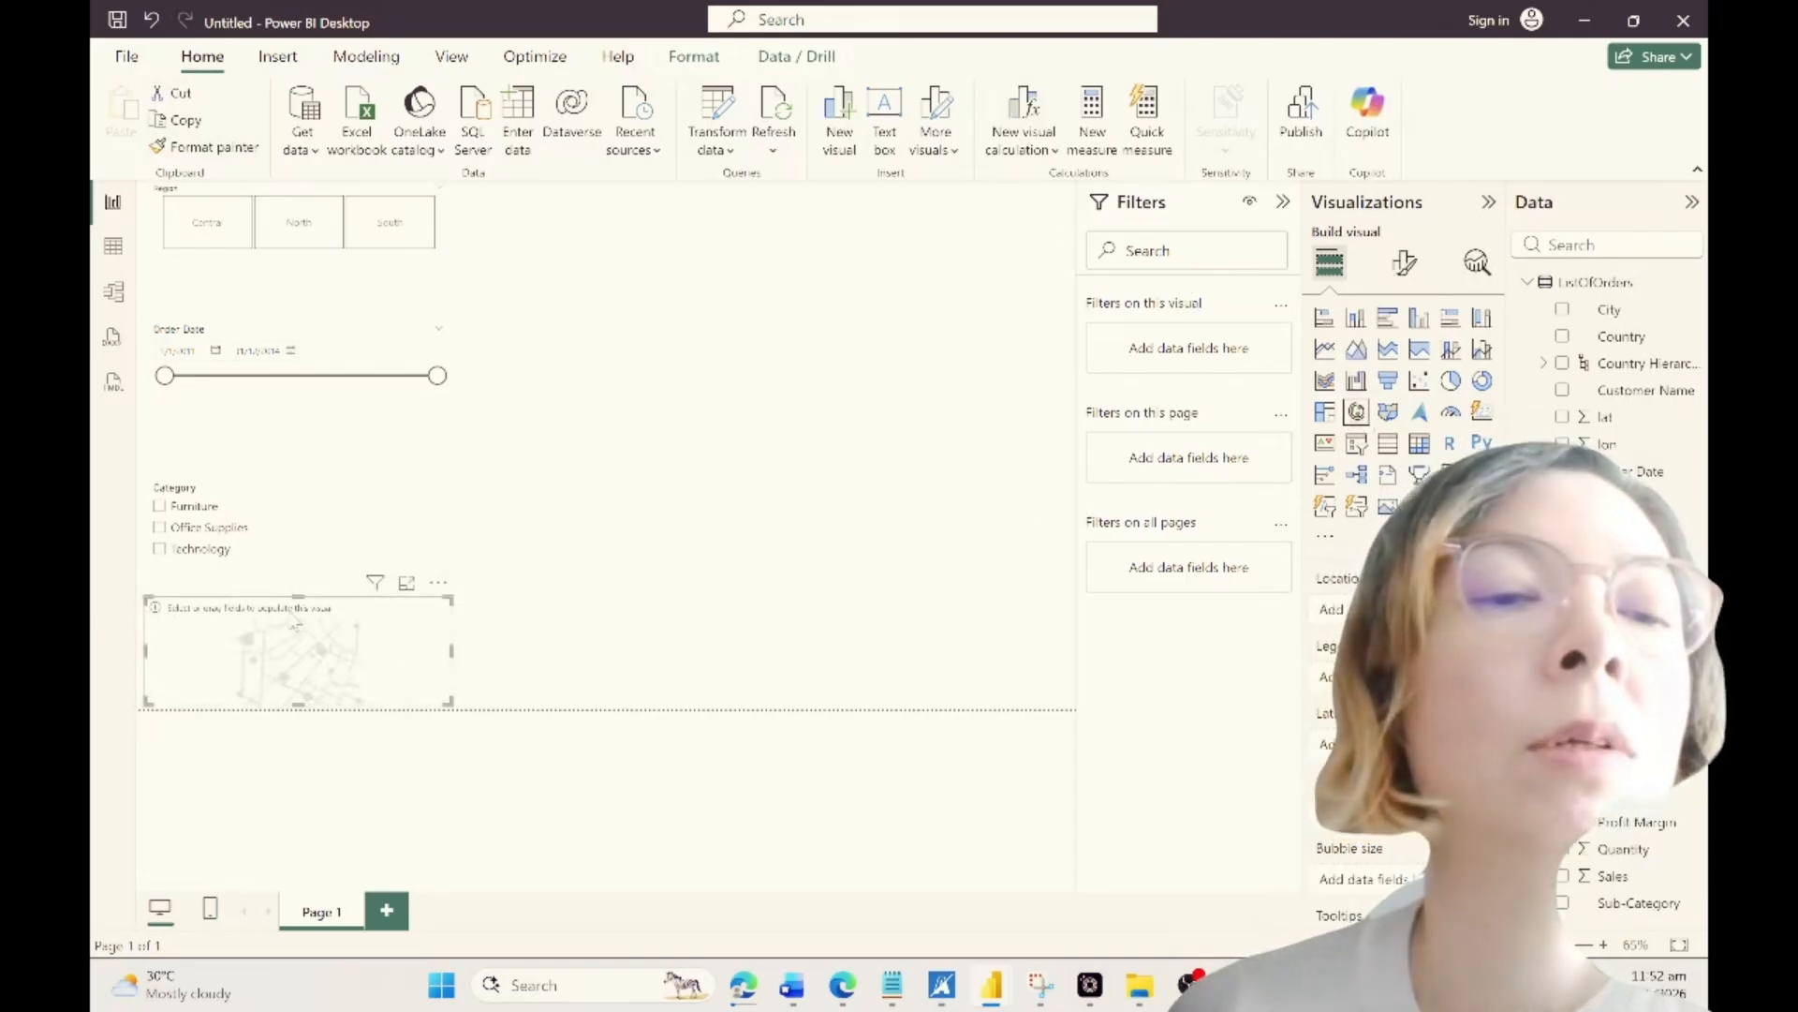
pyautogui.moveTo(296, 616); pyautogui.dragTo(603, 210)
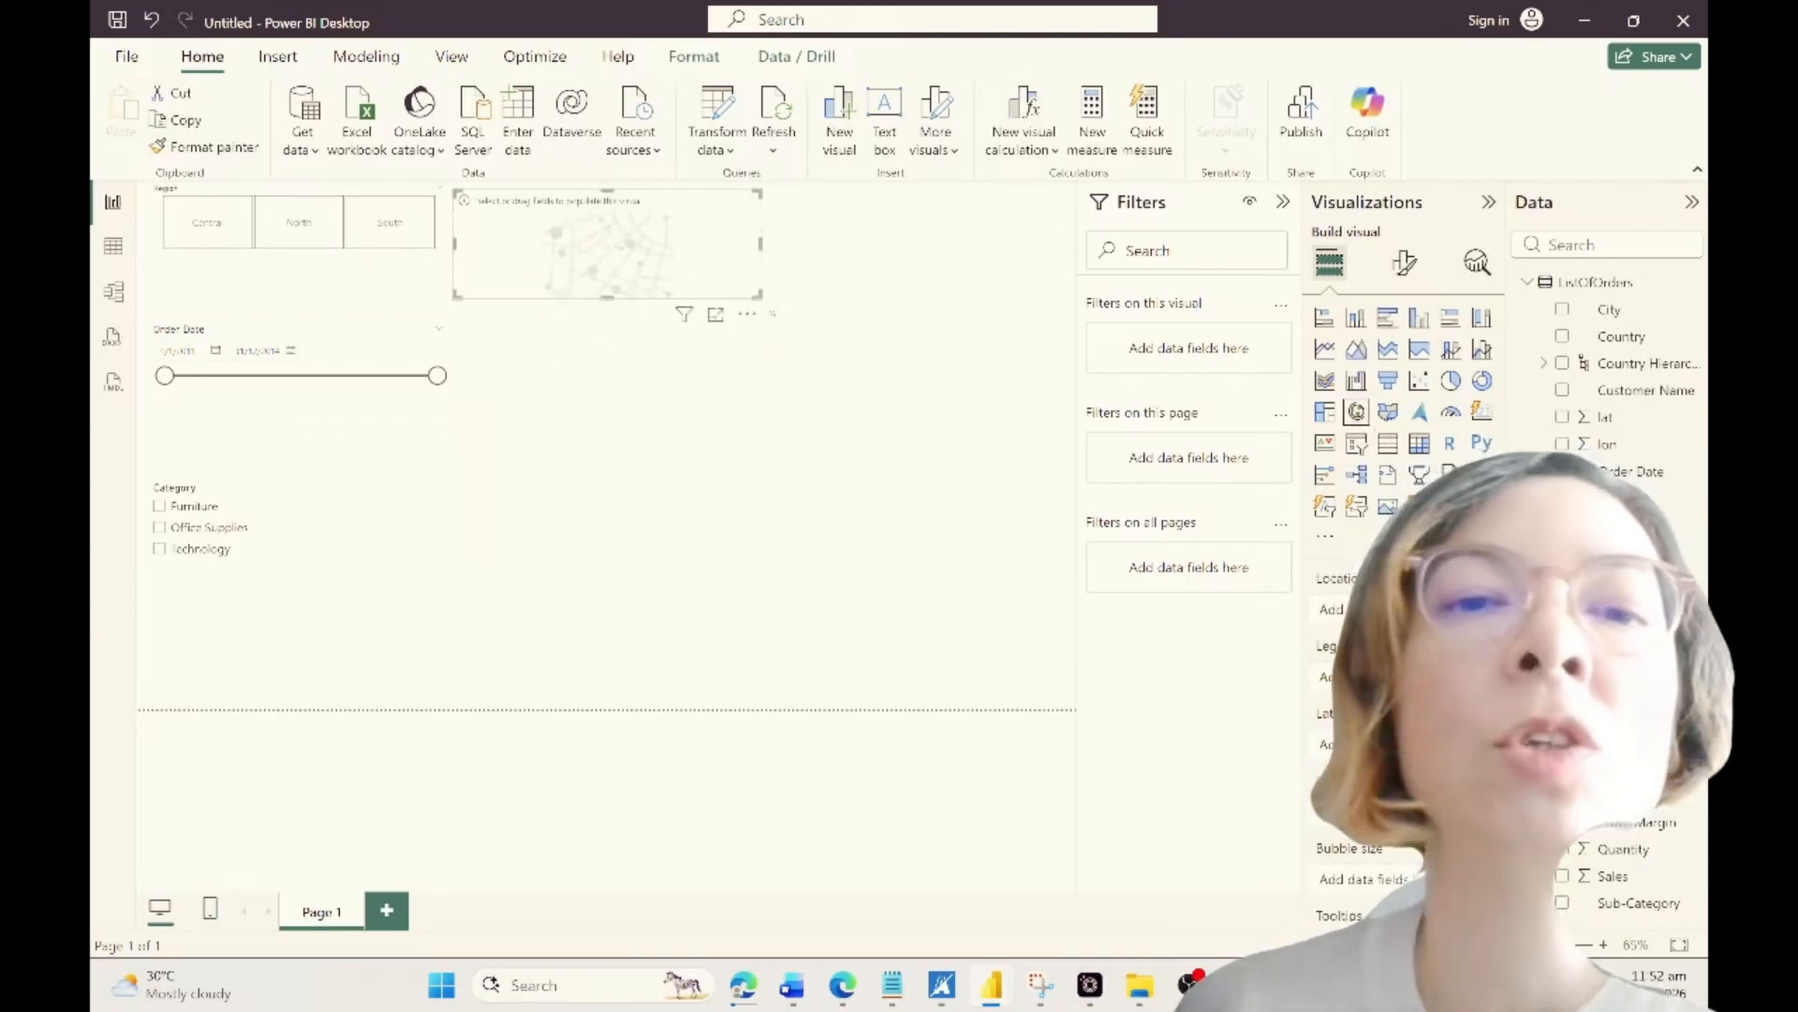
pyautogui.moveTo(760, 298); pyautogui.dragTo(1068, 514)
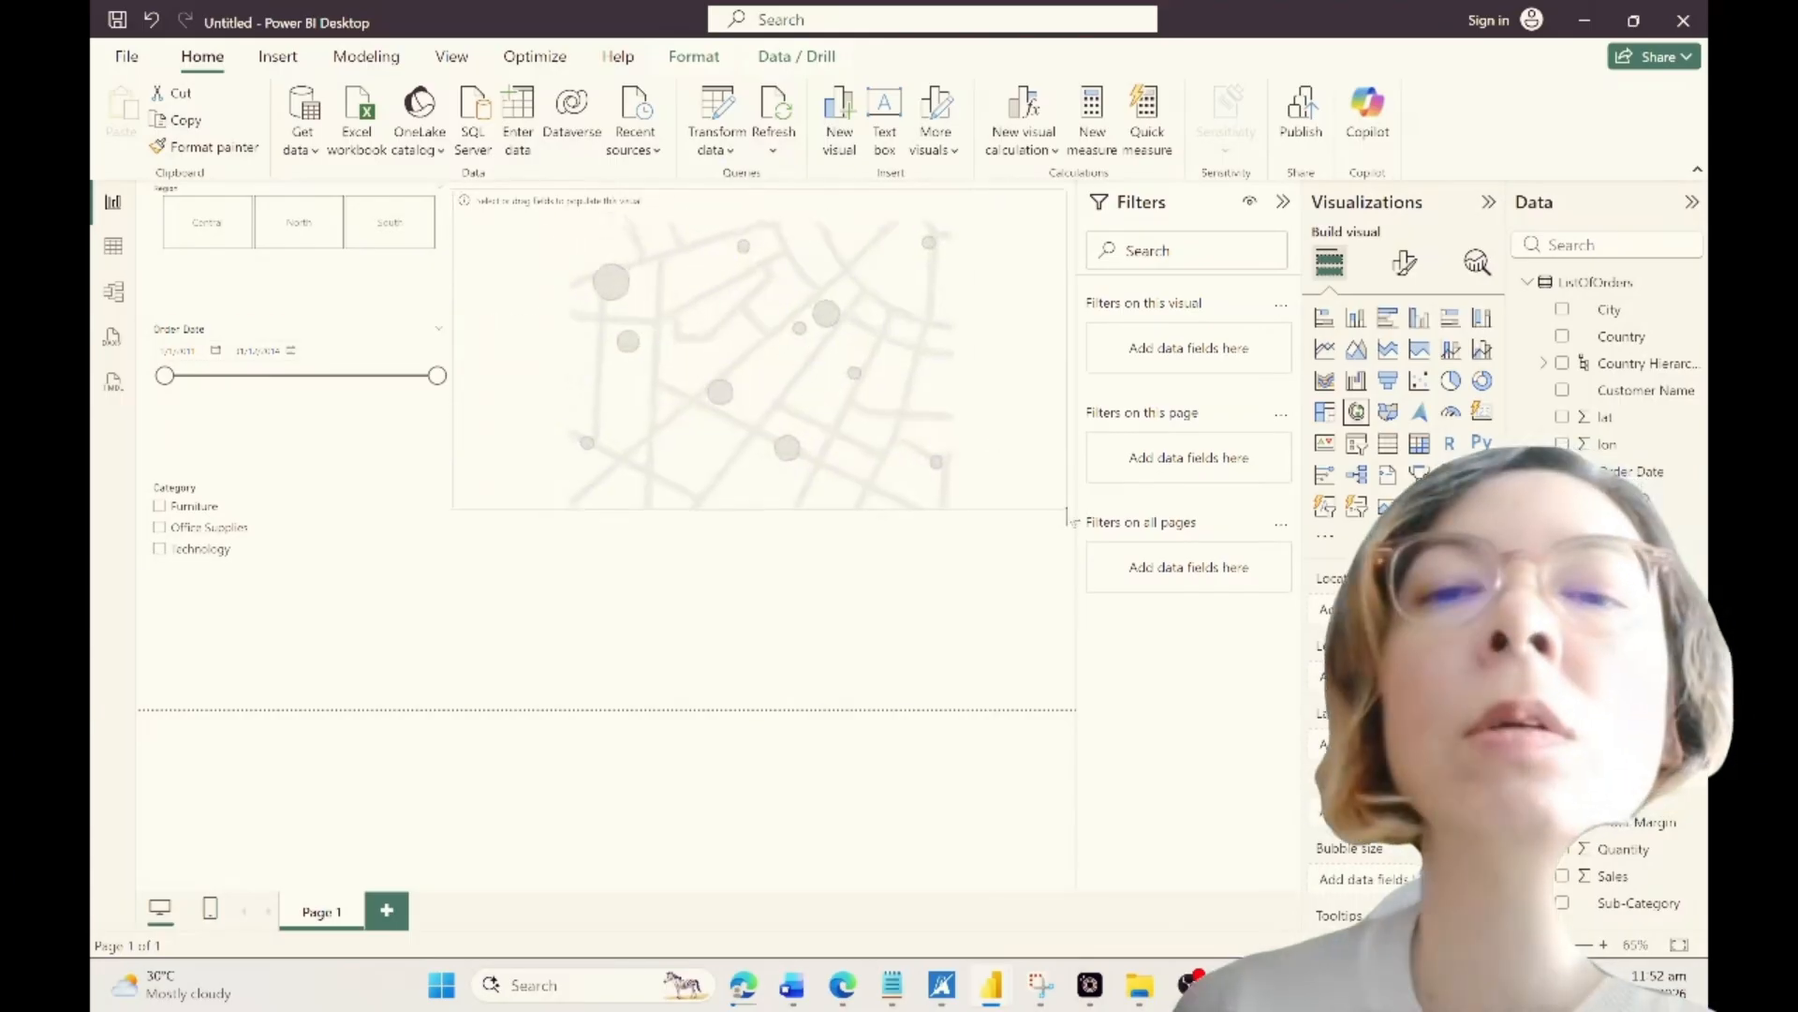
pyautogui.click(1283, 202)
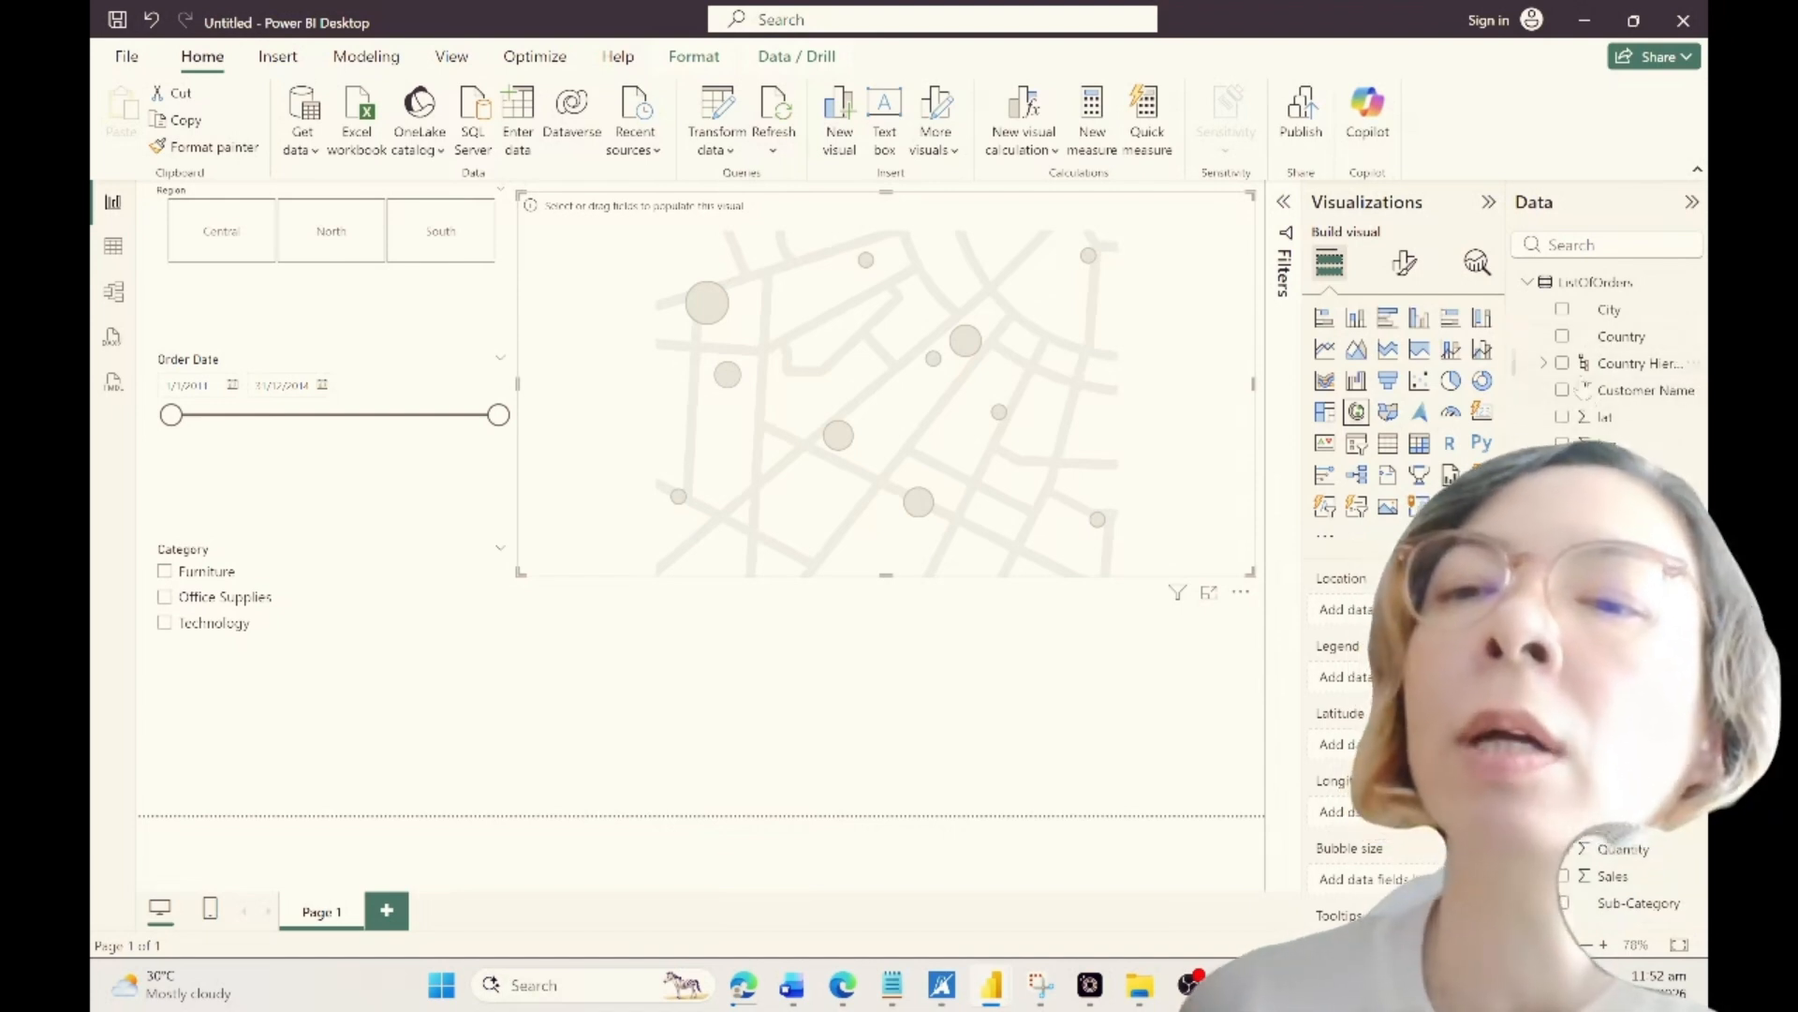
# Step: Assign Country Hierarchy to the map's Location and its Country level to the map's Legend
pyautogui.click(1634, 372)
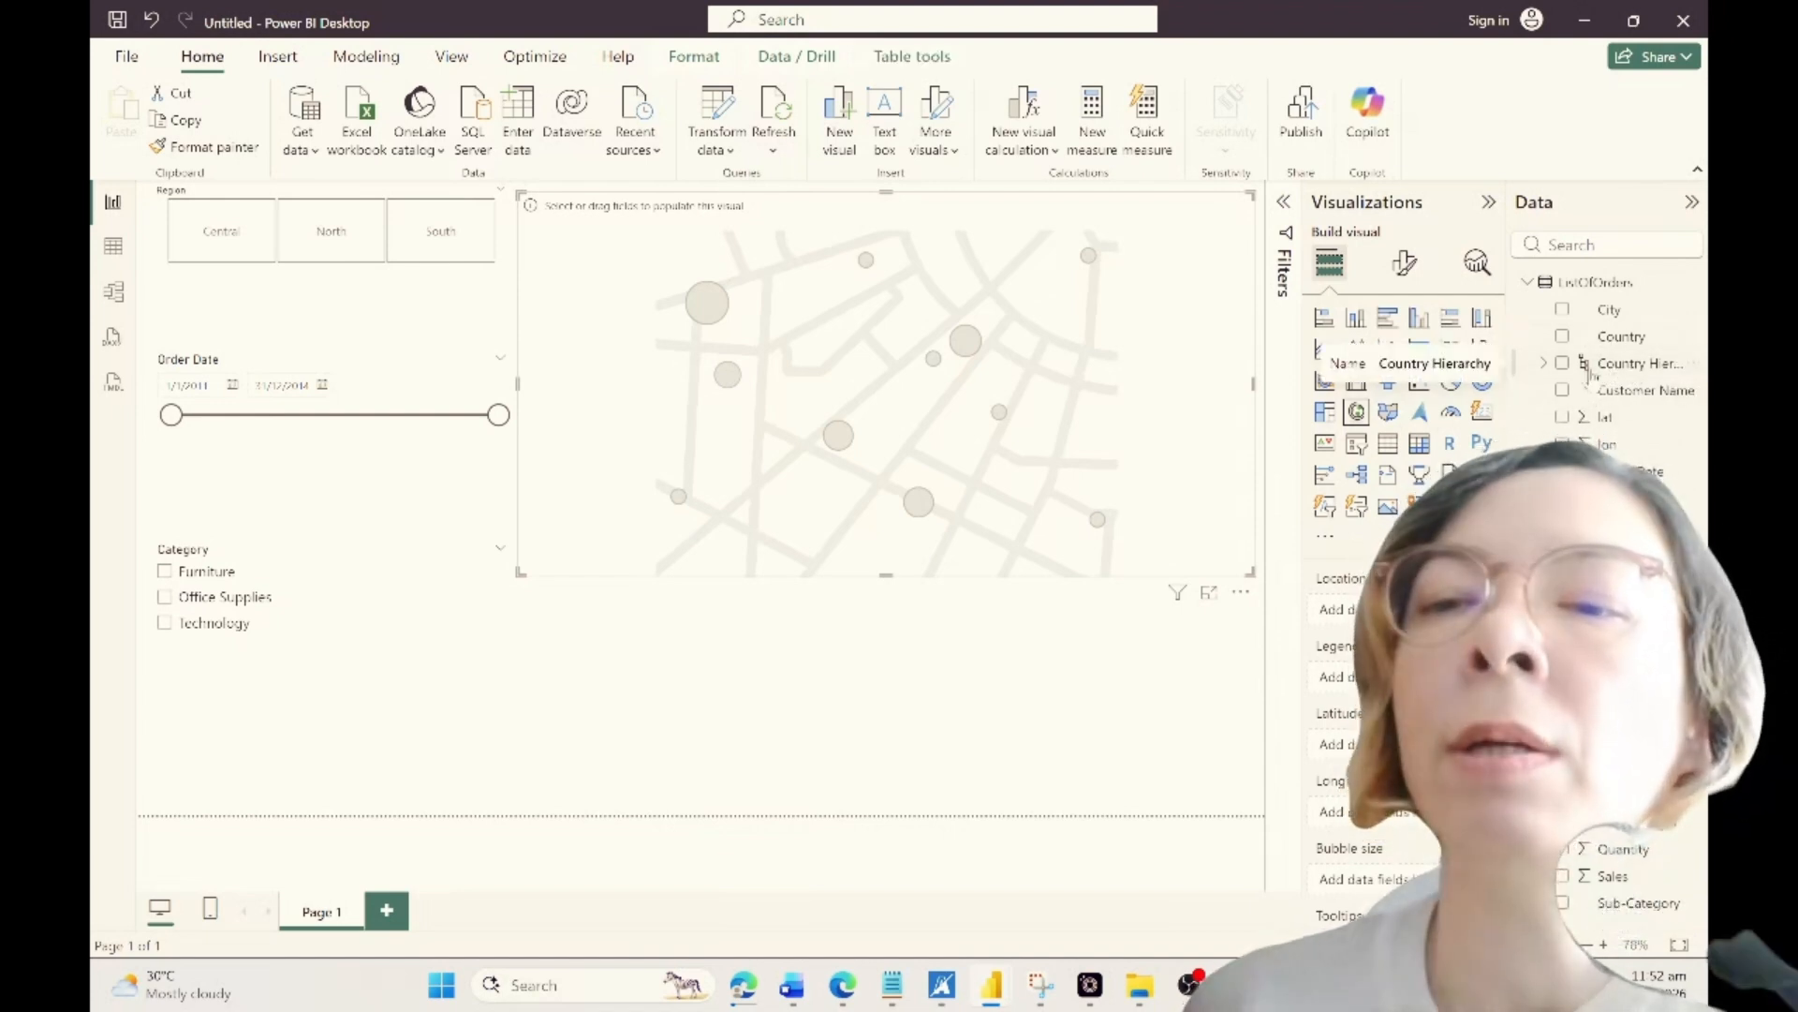
pyautogui.moveTo(1628, 373); pyautogui.dragTo(1541, 393)
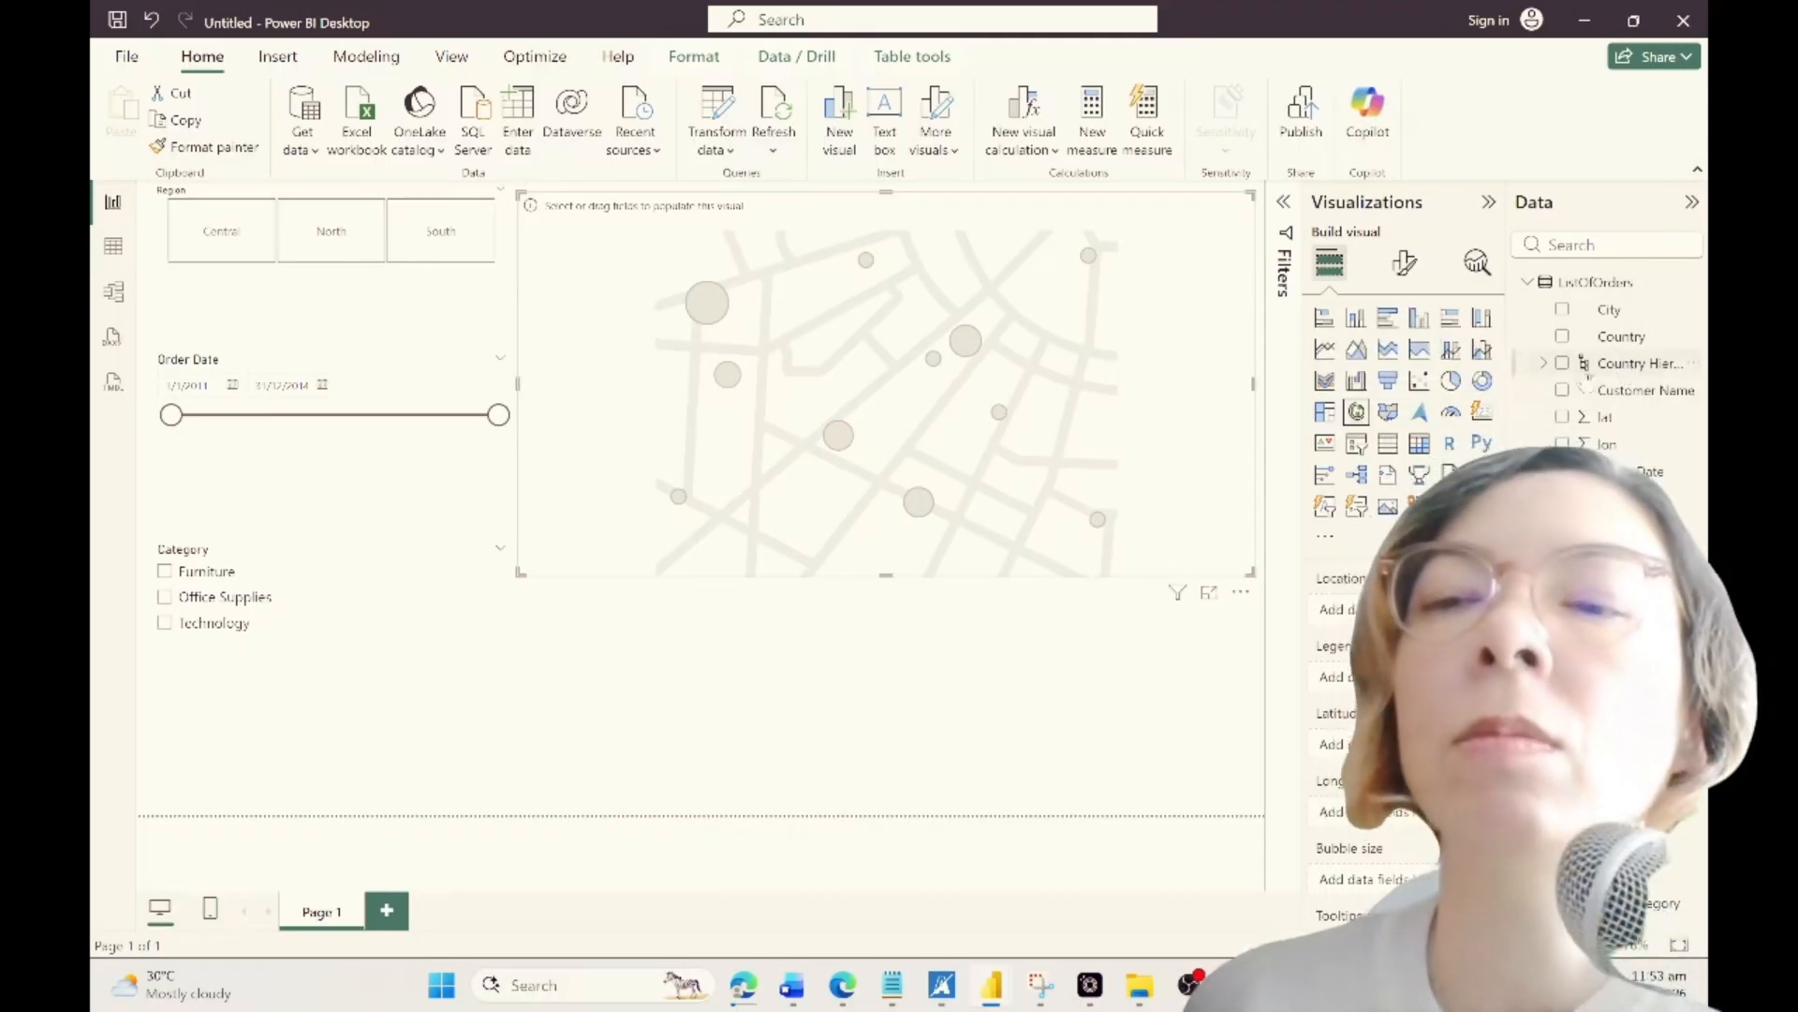
pyautogui.moveTo(1414, 604); pyautogui.dragTo(1396, 610)
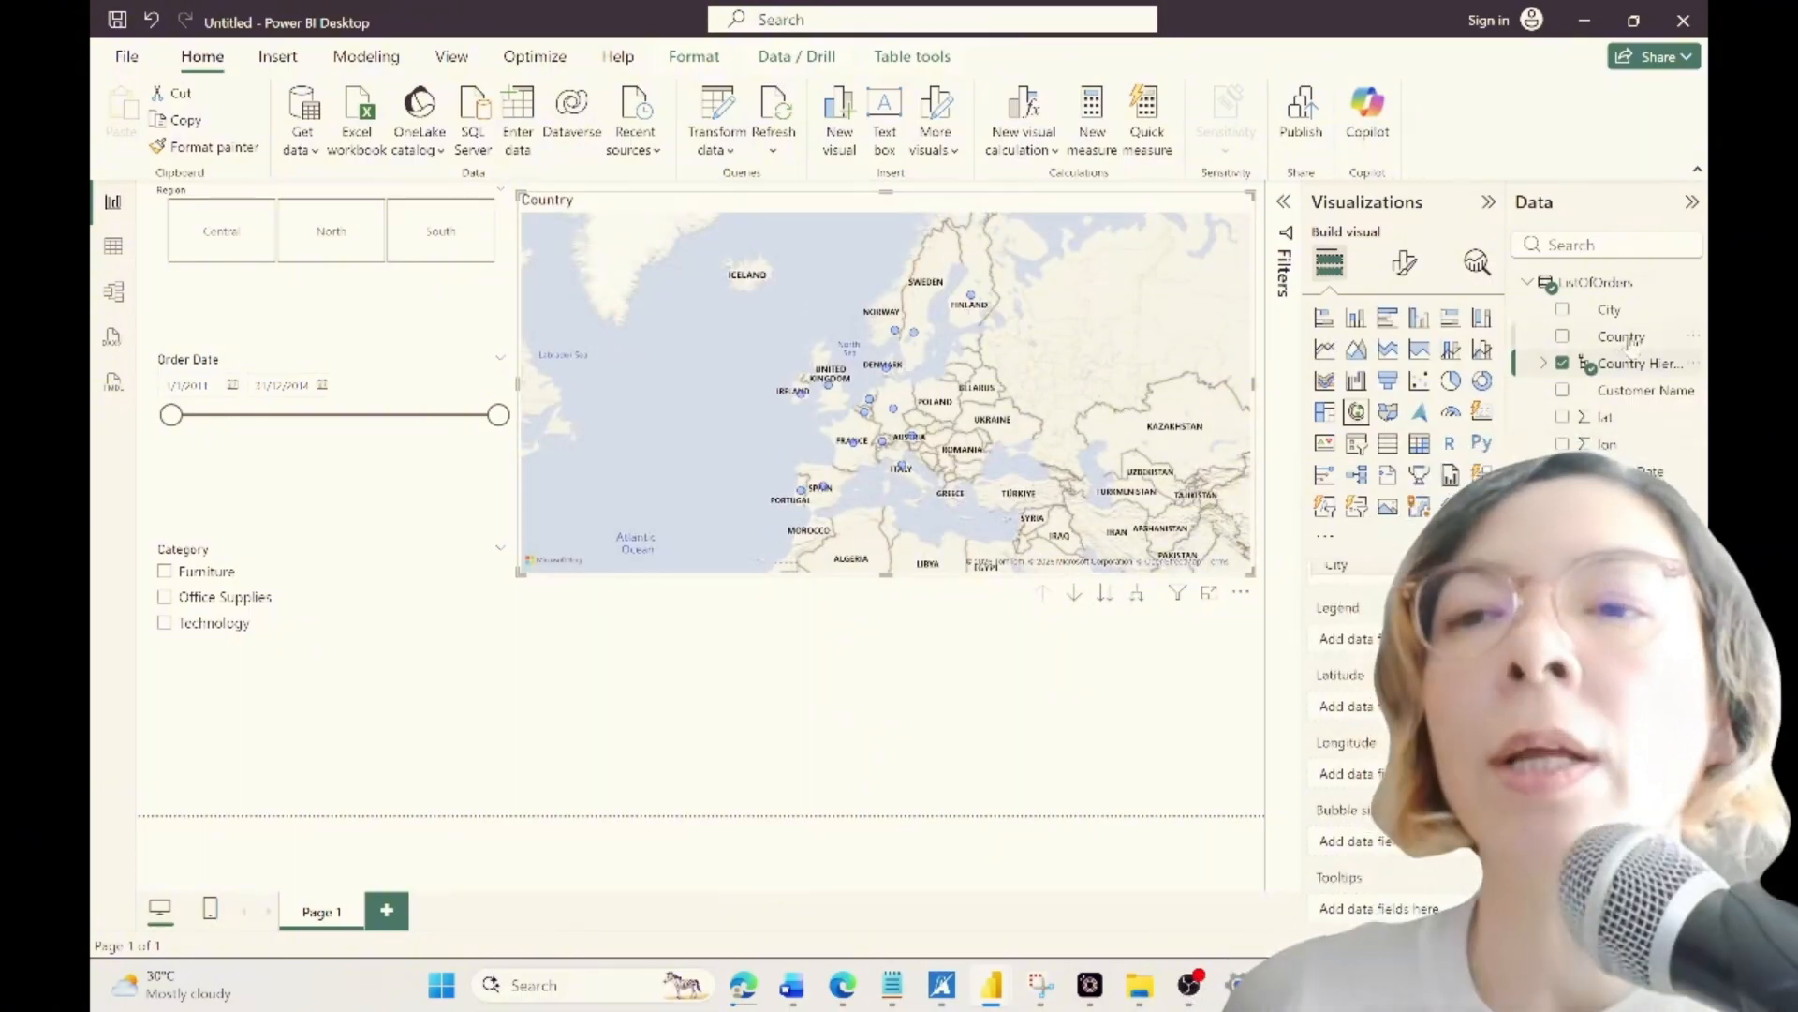
pyautogui.click(1544, 363)
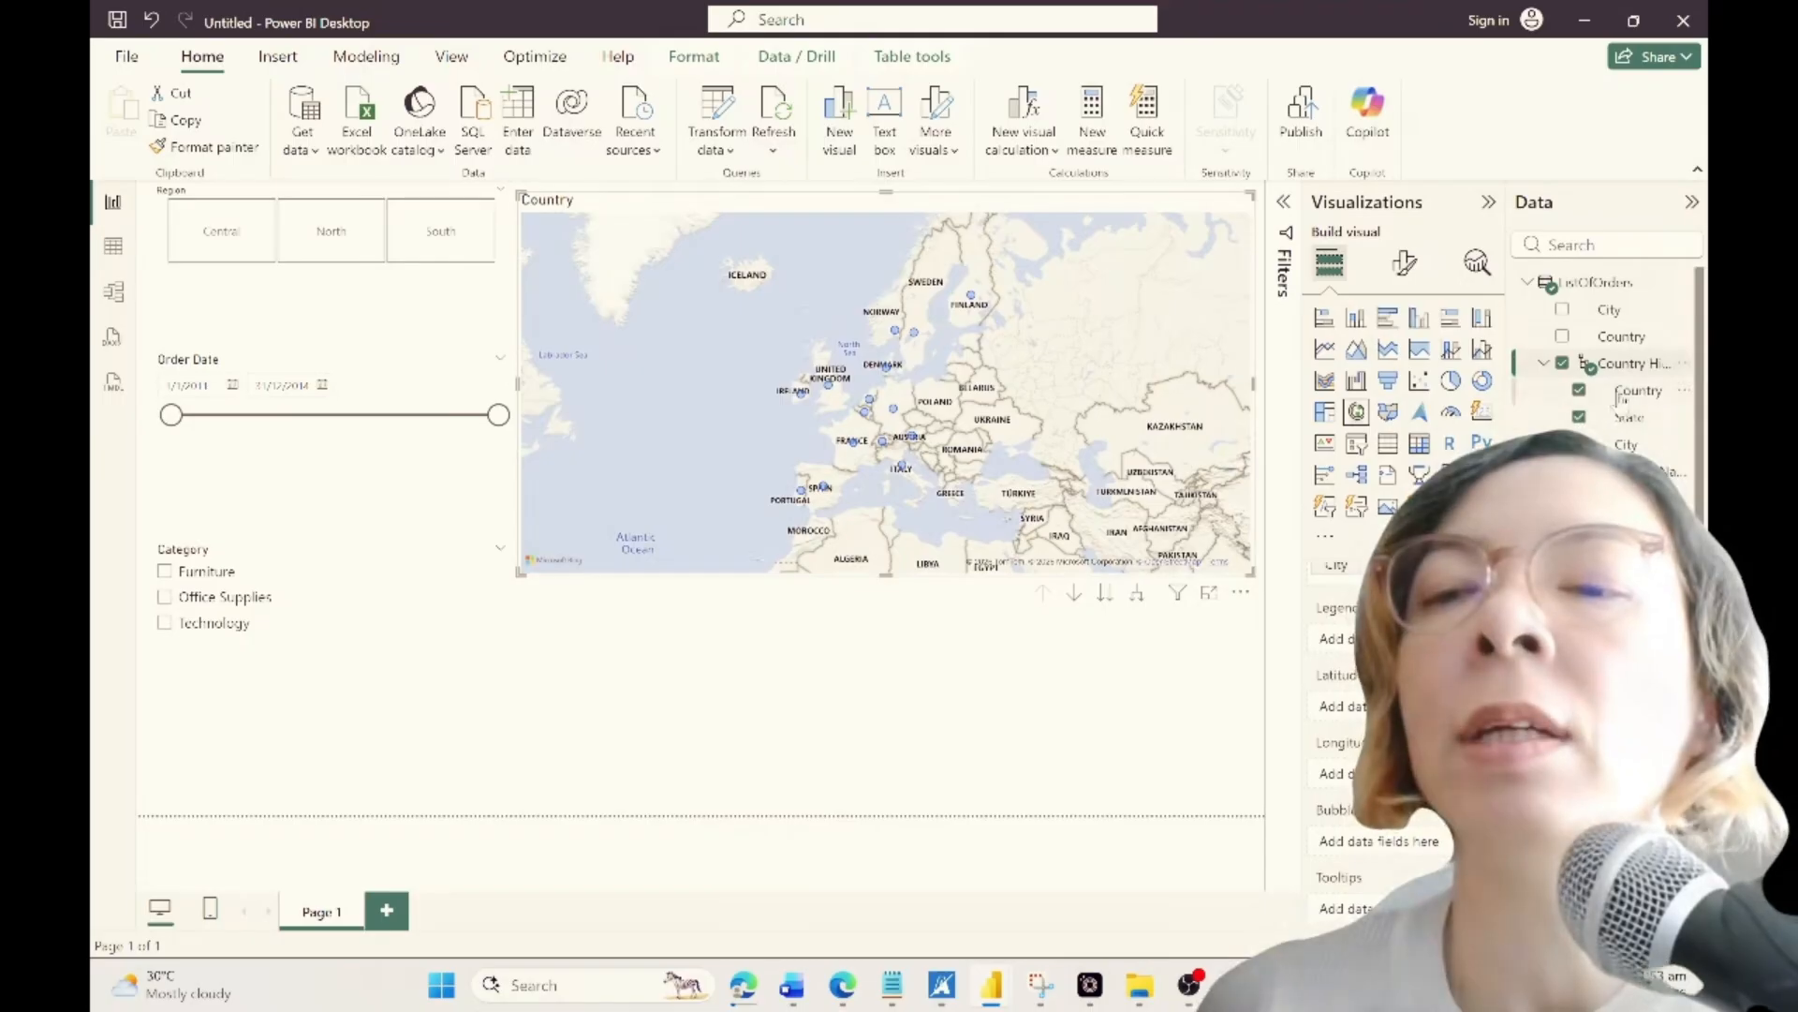
pyautogui.moveTo(1637, 390); pyautogui.dragTo(1386, 639)
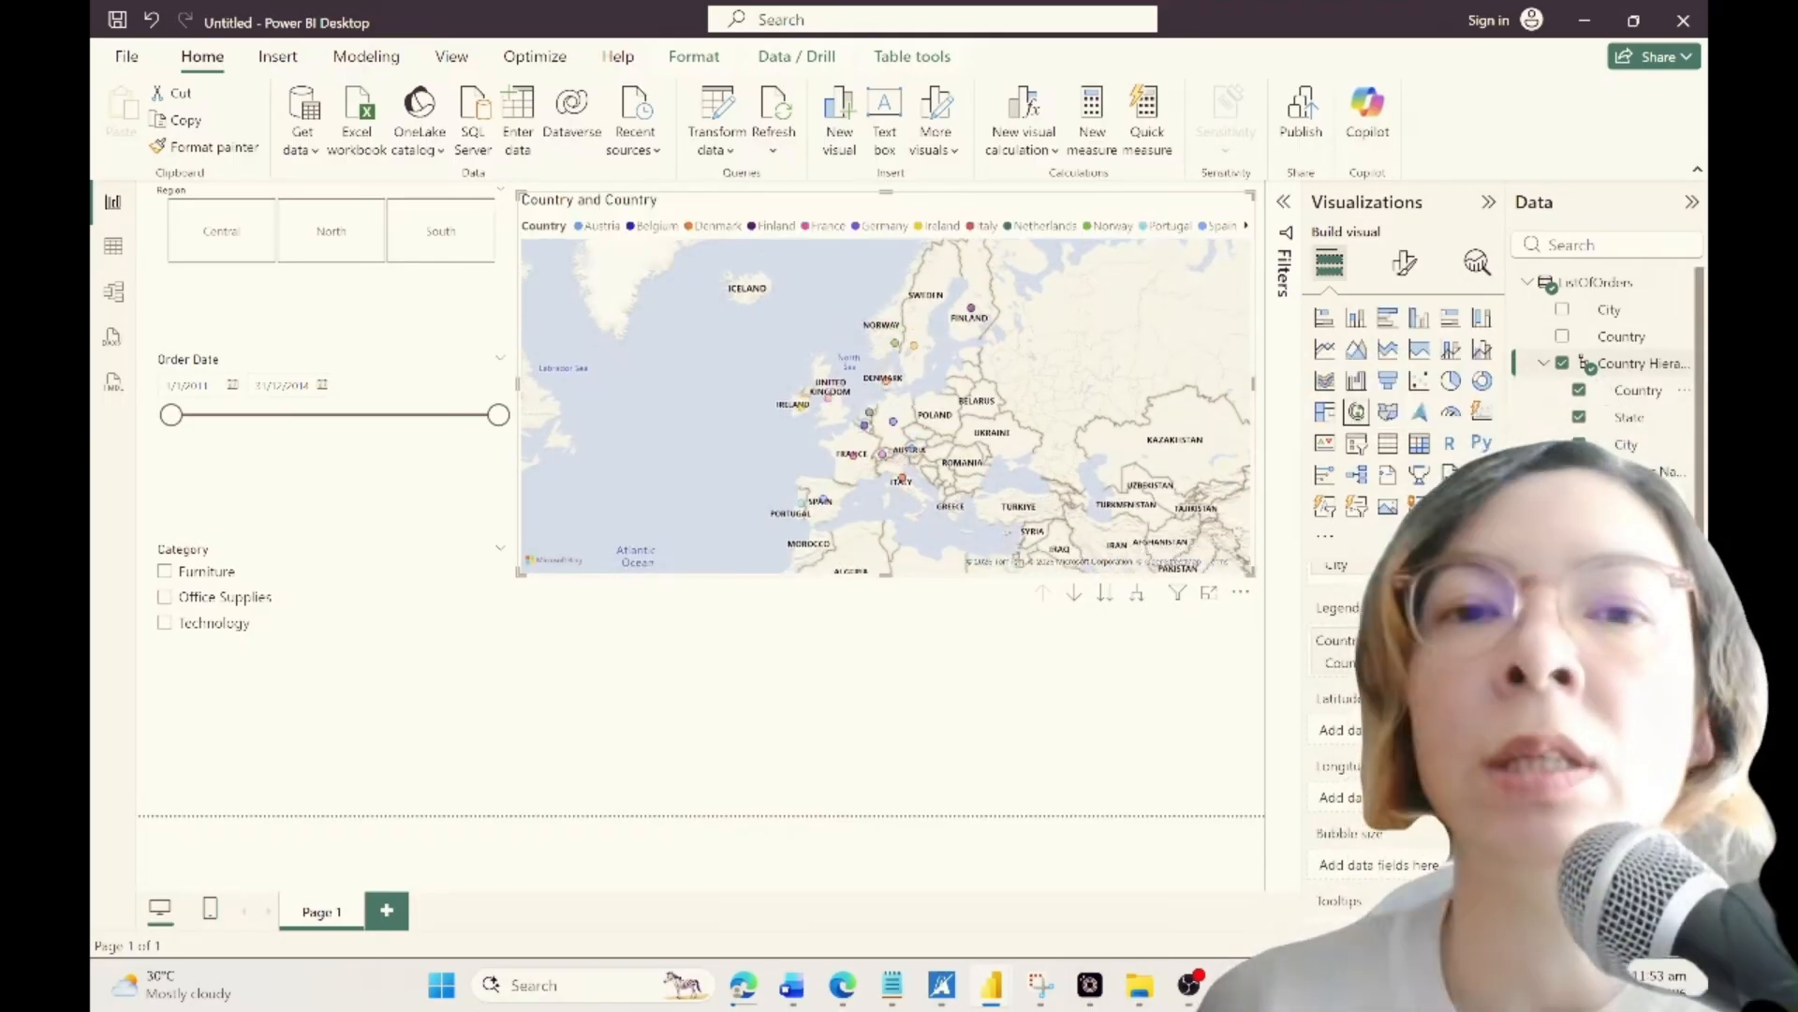
# Step: Assign the lat field to the map's Latitude and the lon field to its Longitude
pyautogui.moveTo(1607, 552); pyautogui.dragTo(1386, 730)
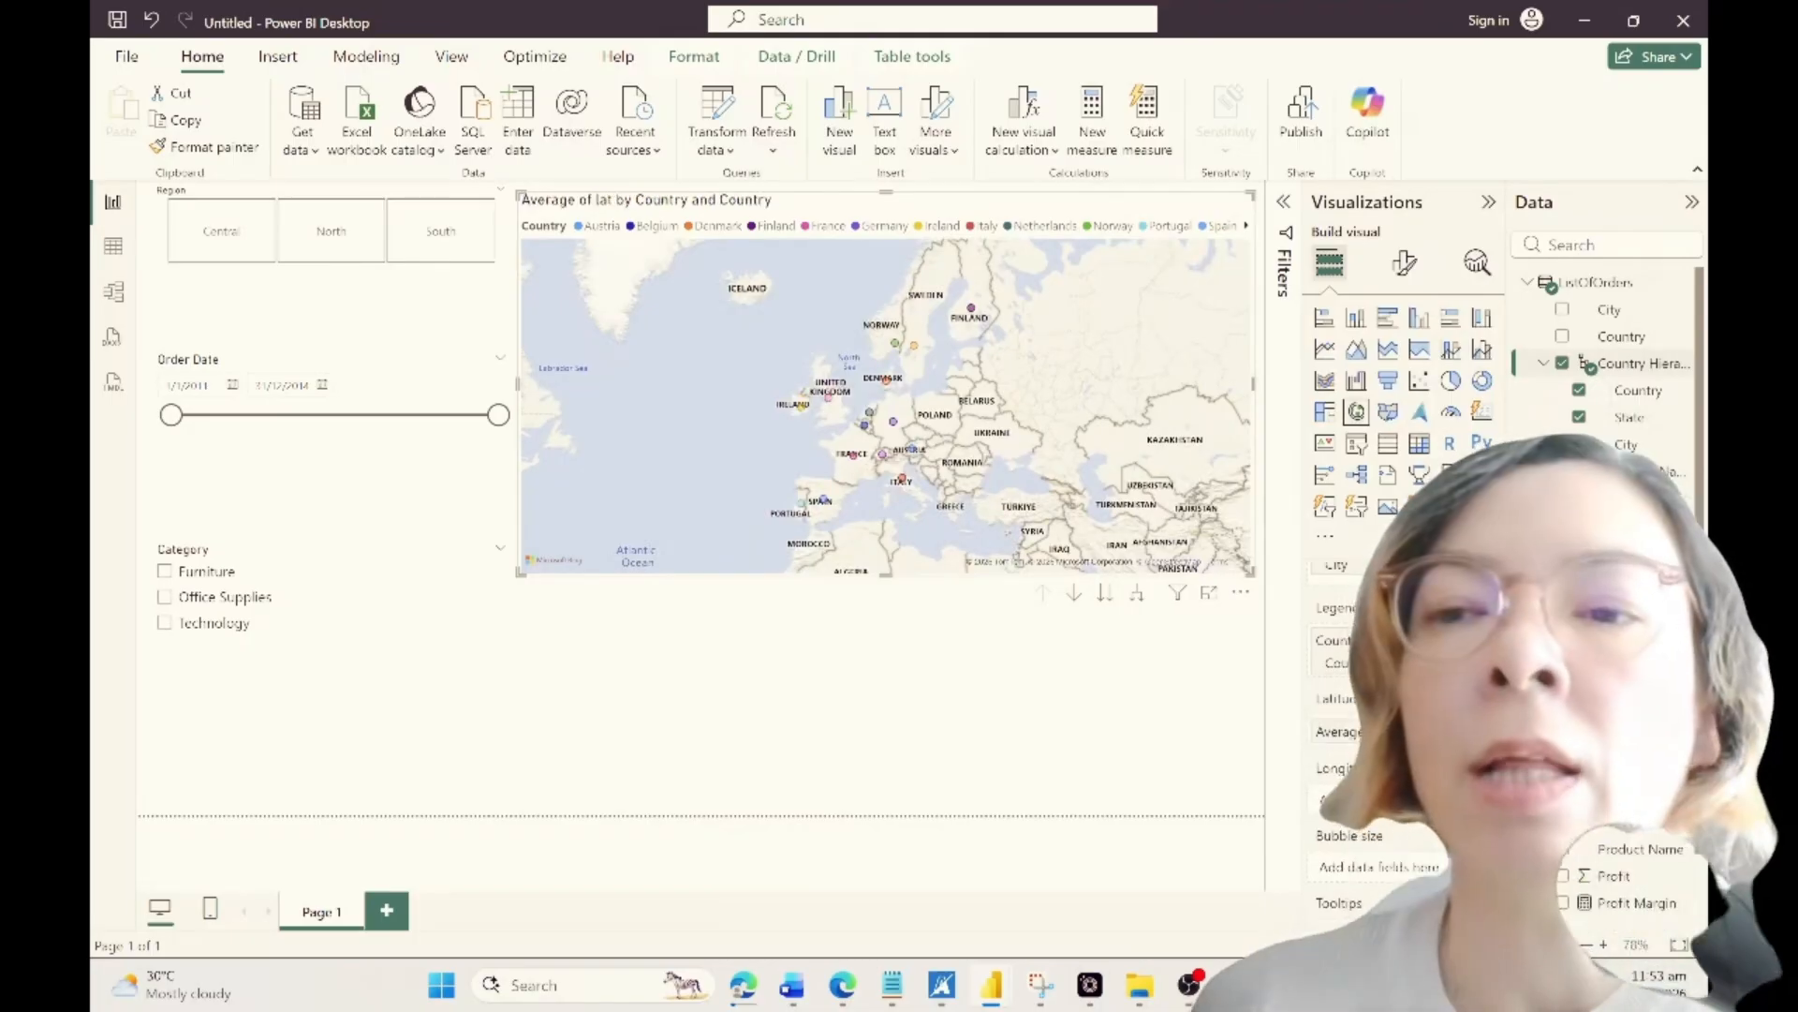
pyautogui.moveTo(1392, 828); pyautogui.dragTo(1373, 799)
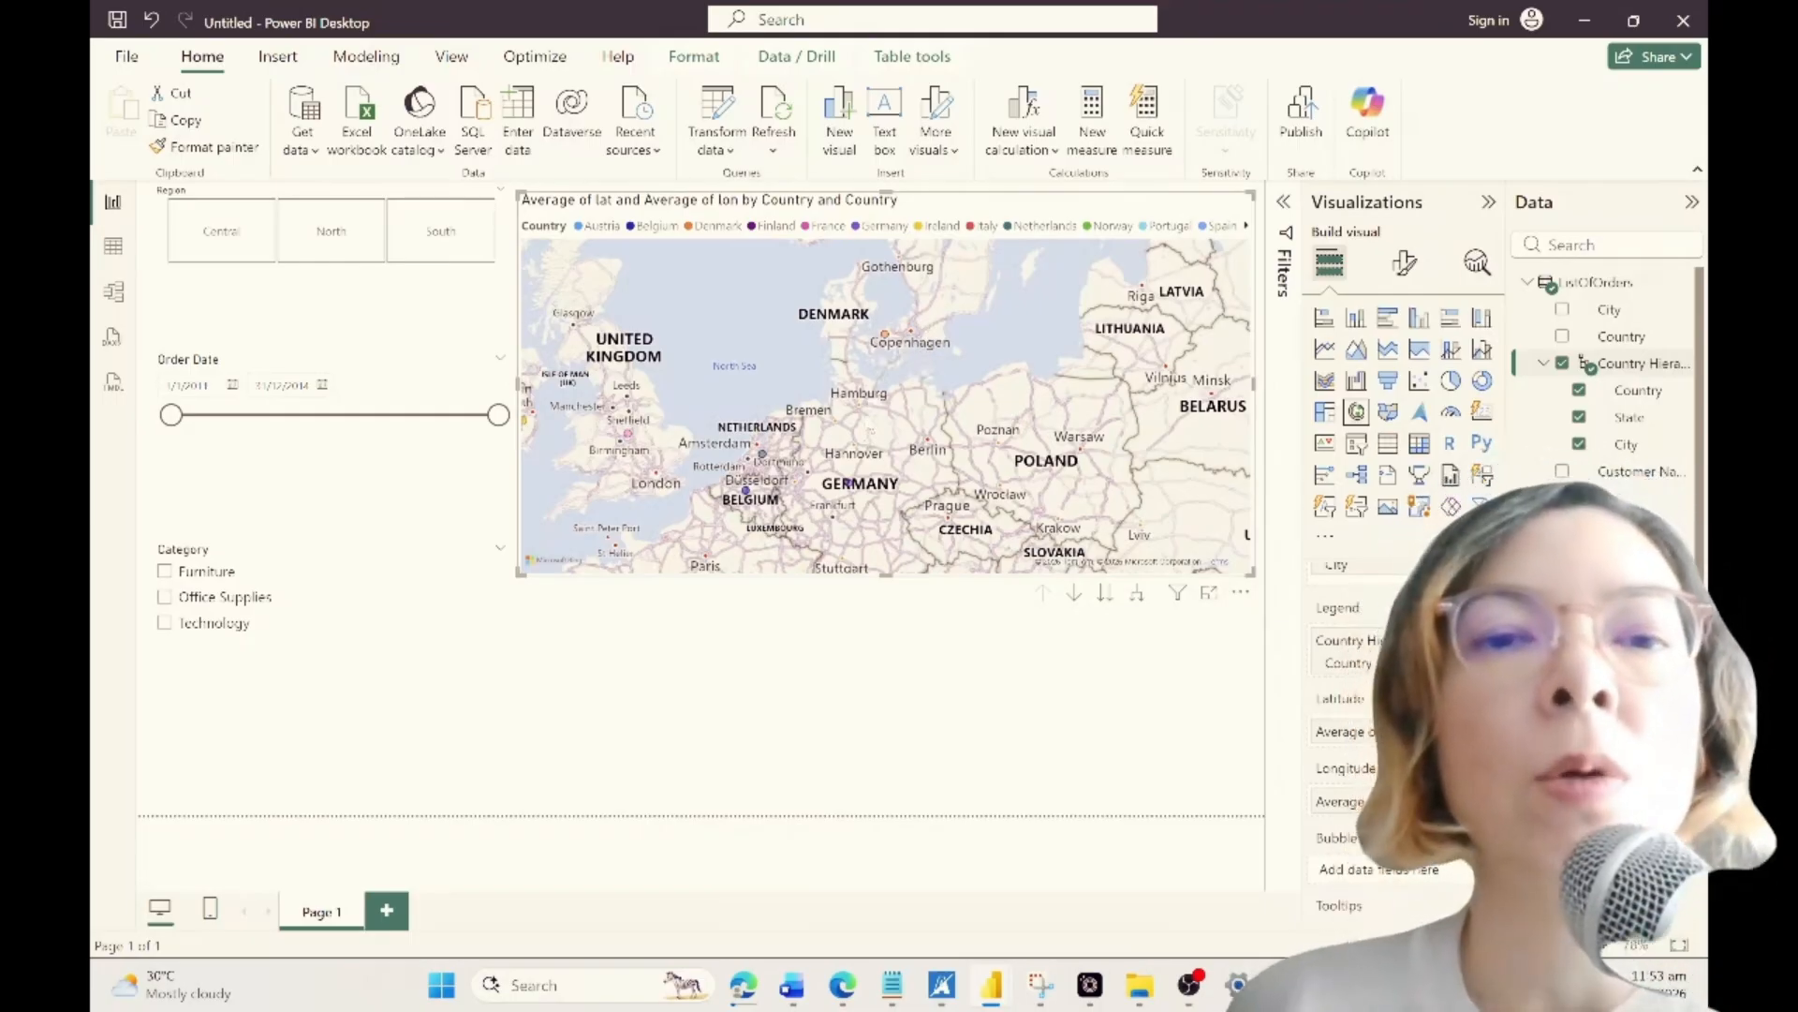
pyautogui.scroll(3, 843, 375)
pyautogui.scroll(2, 828, 351)
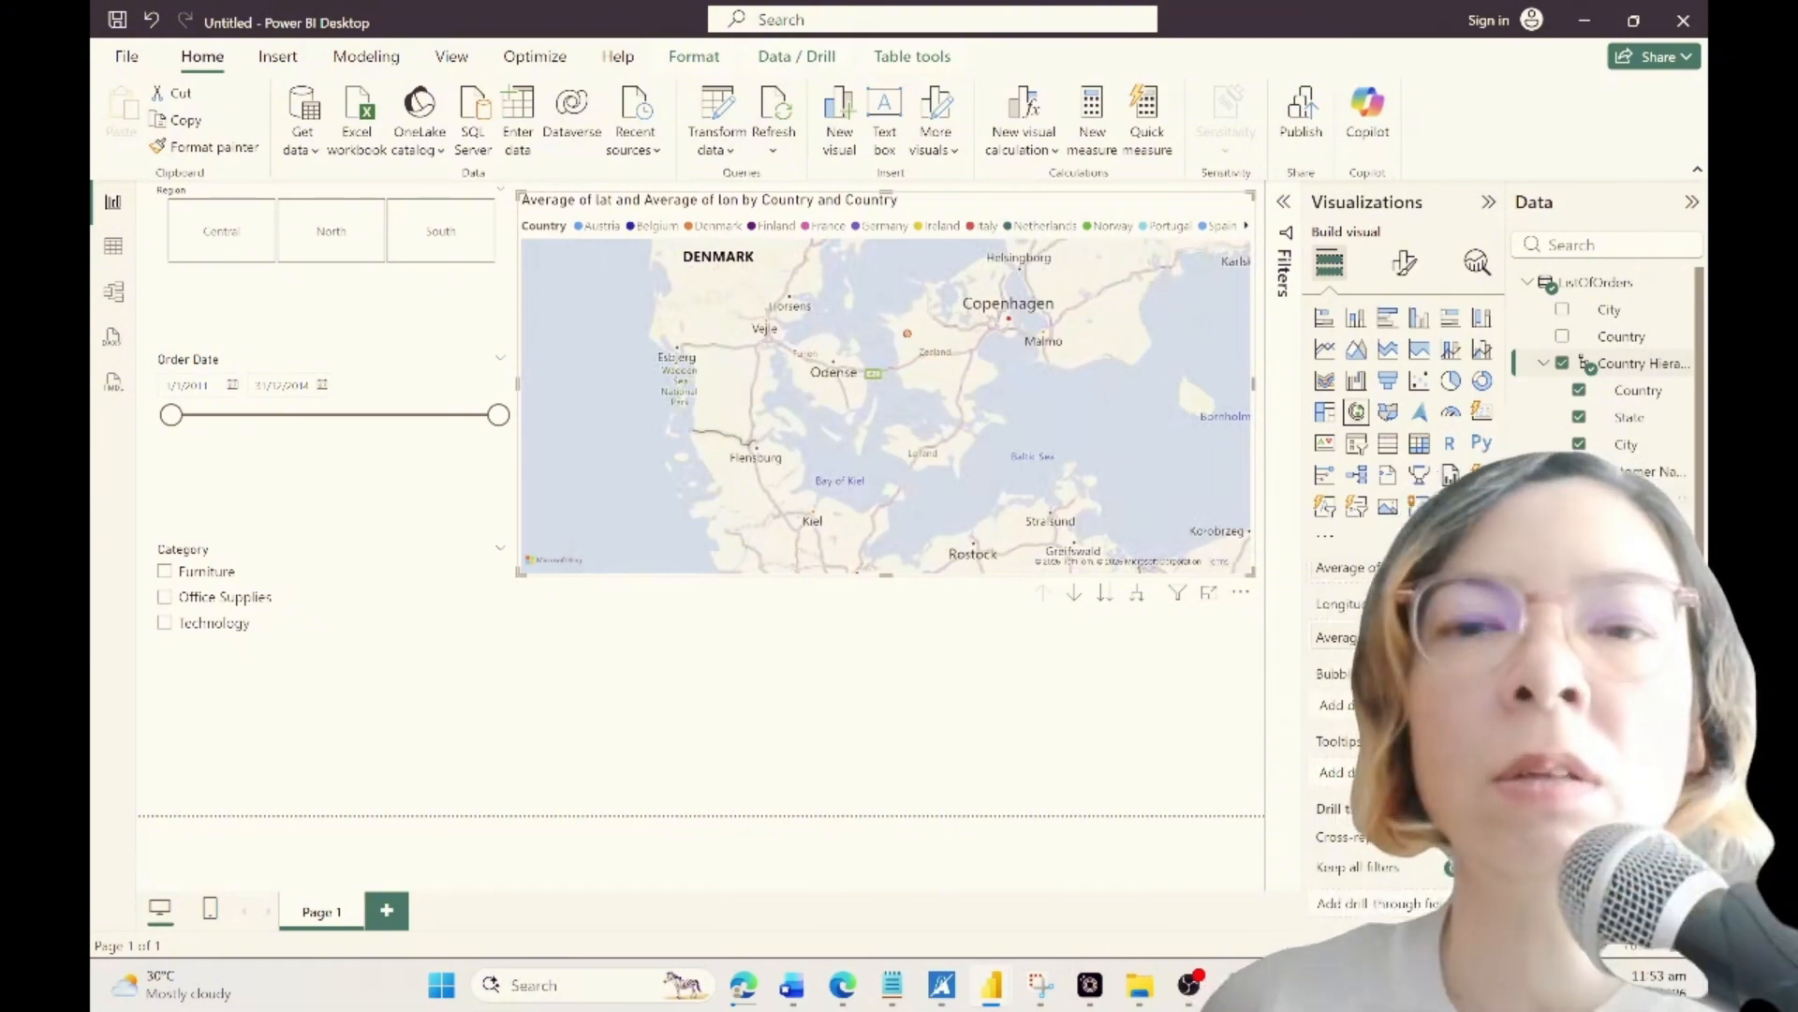
# Step: Assign the Sales field to the map's Bubble size and inspect the bubbles over Western Europe
pyautogui.scroll(-2, 1611, 374)
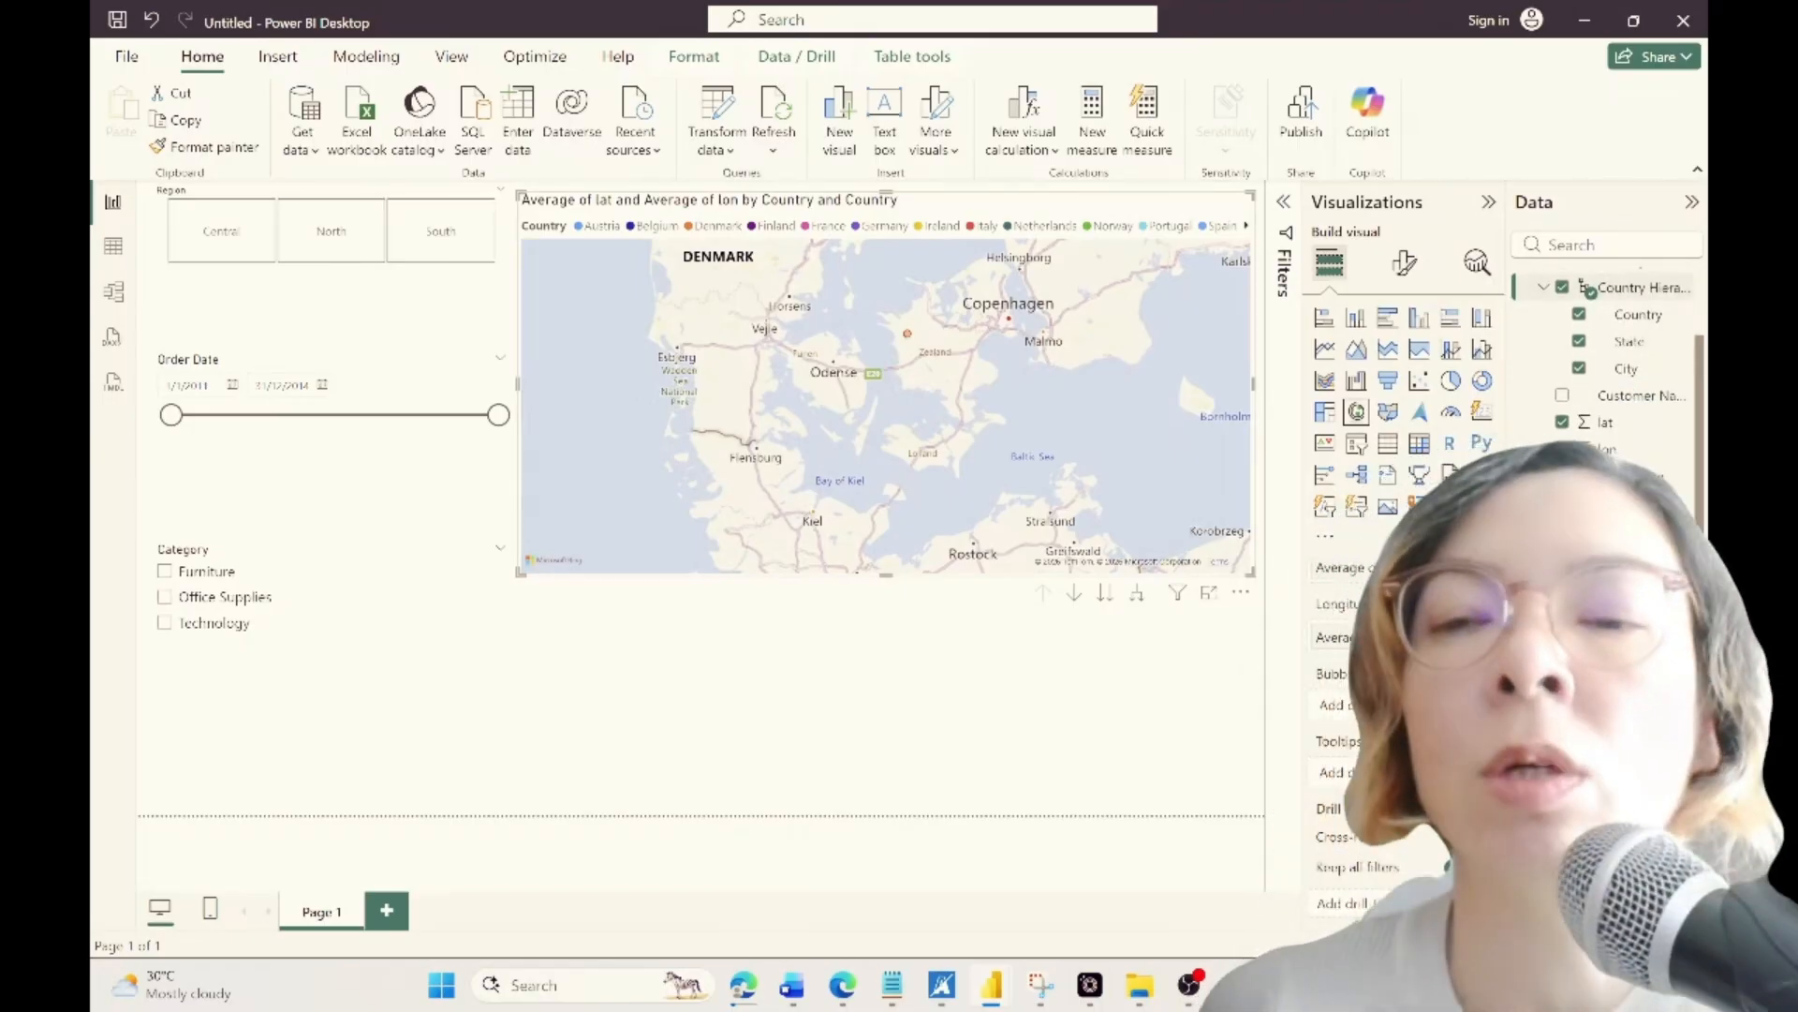
pyautogui.moveTo(1613, 881); pyautogui.dragTo(1377, 705)
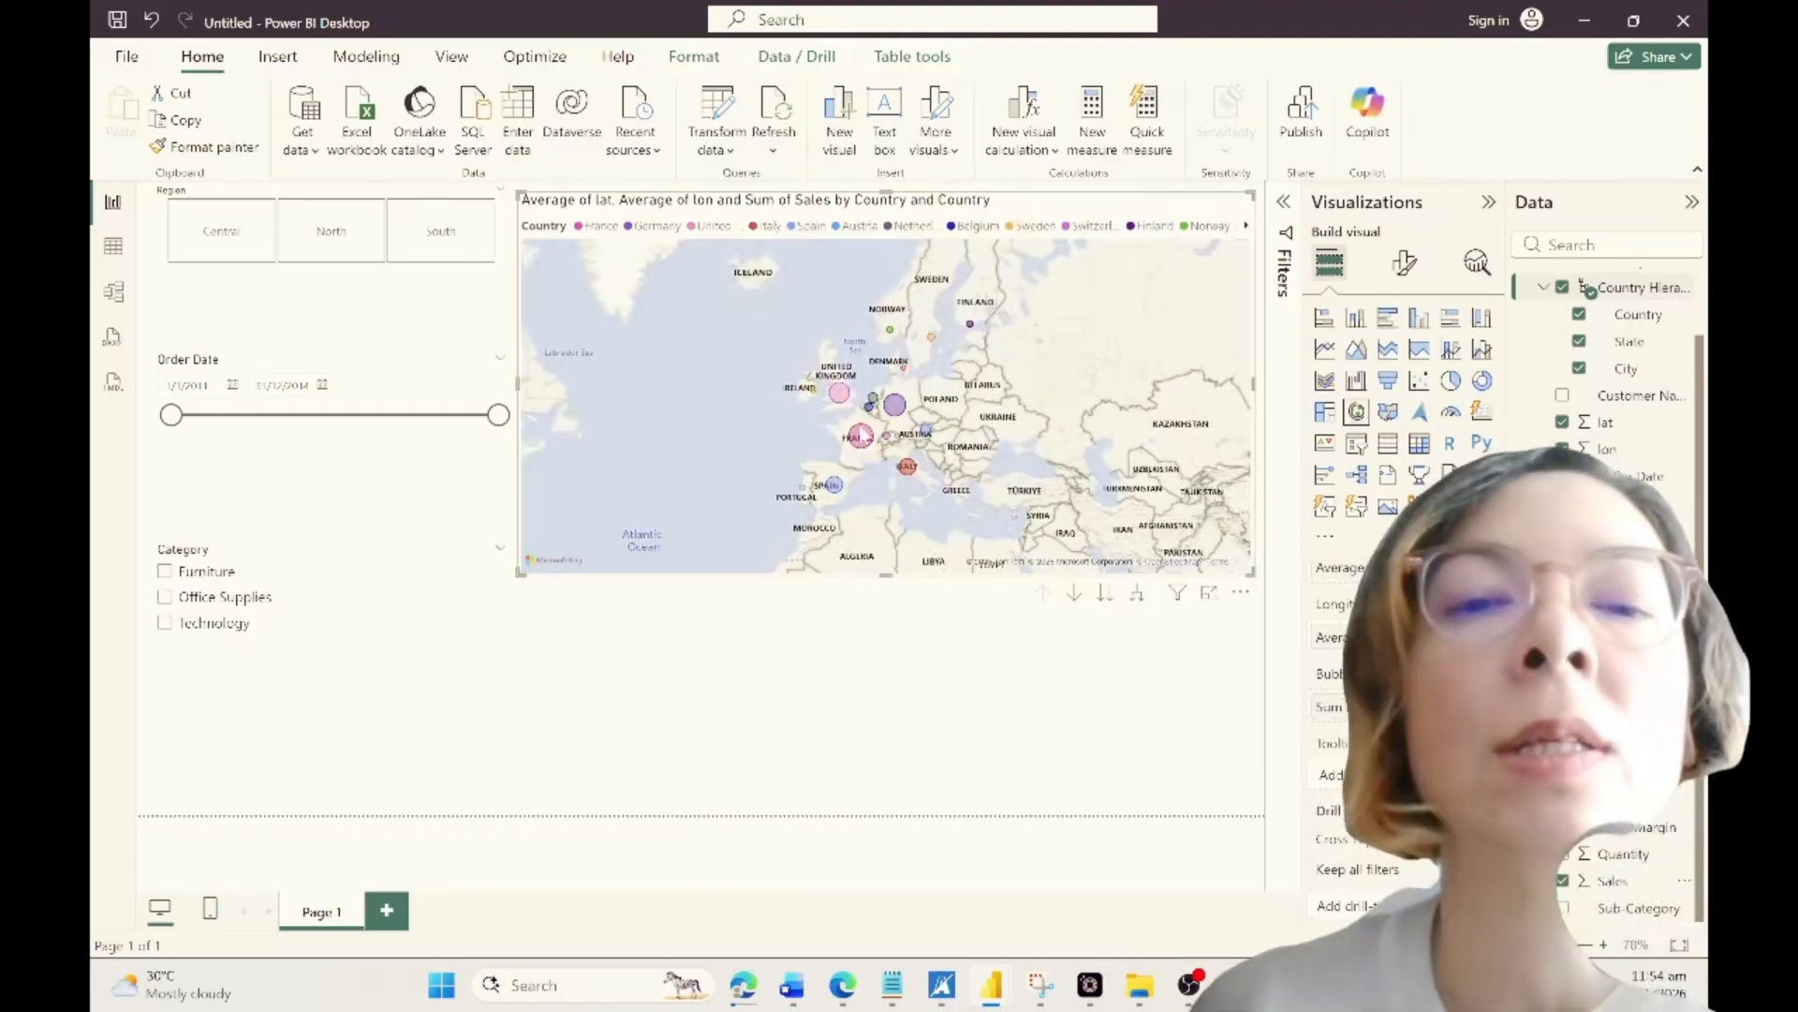
pyautogui.scroll(2, 862, 436)
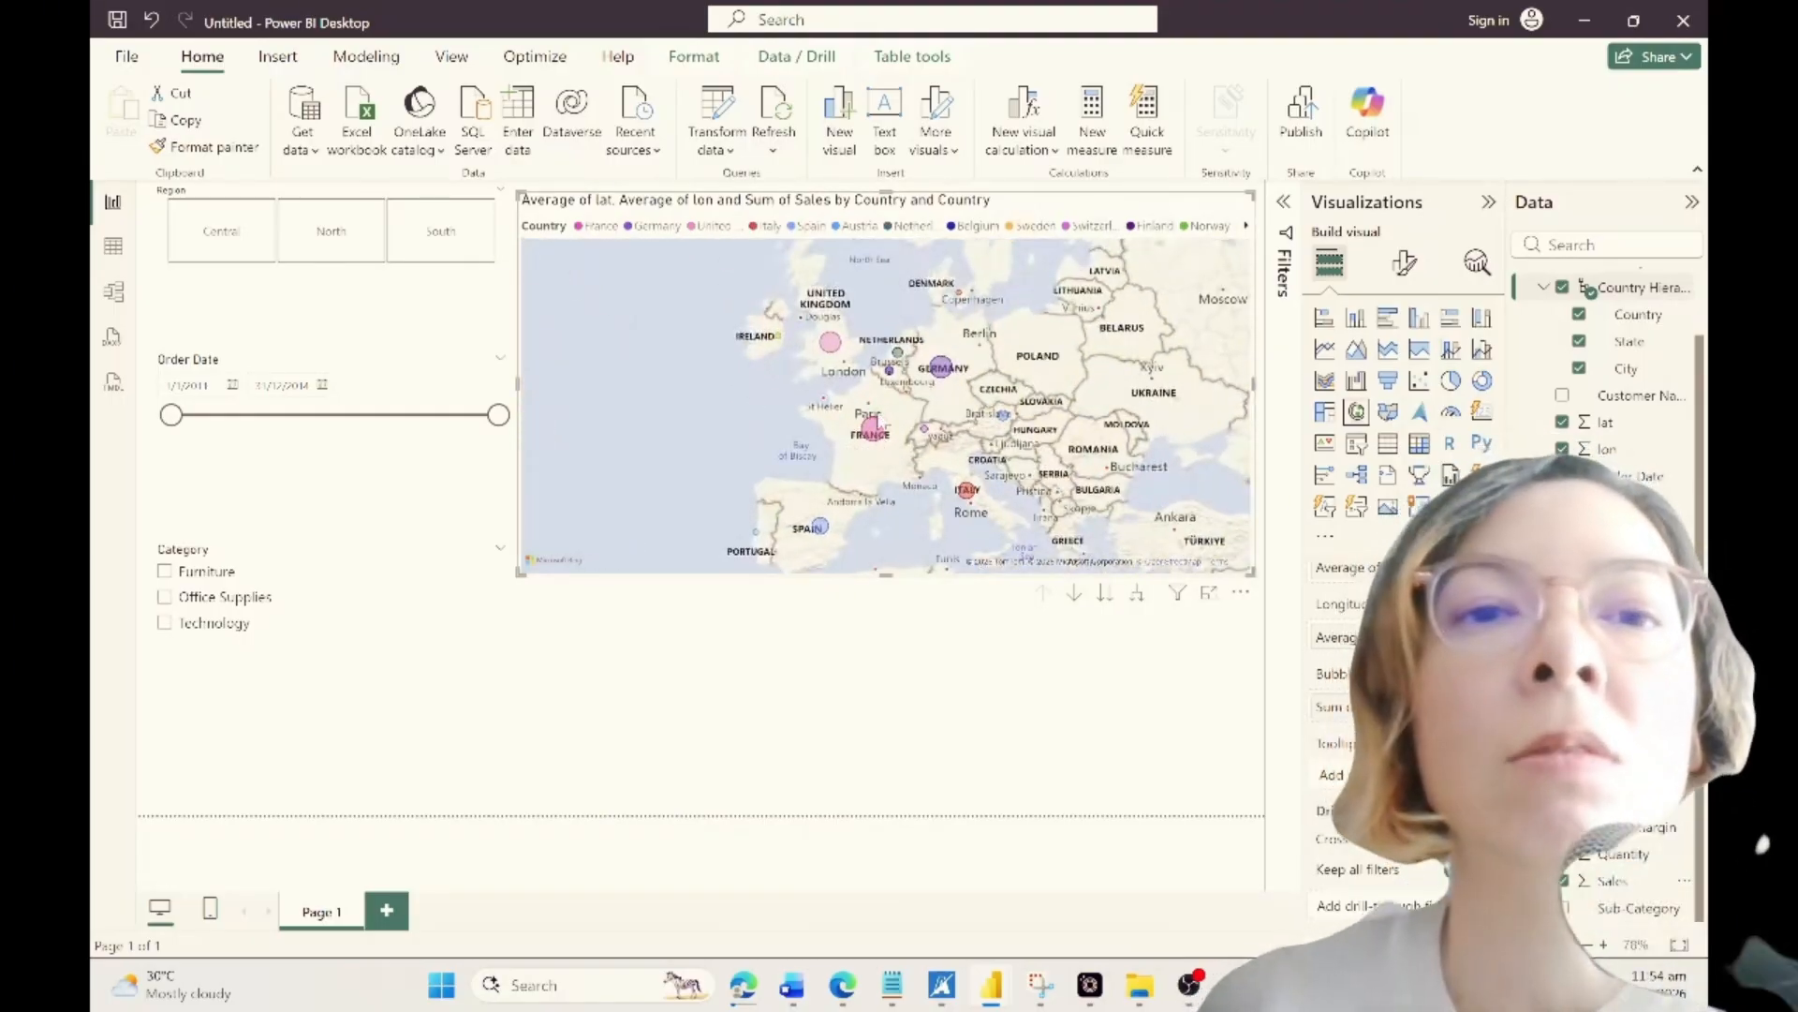
pyautogui.moveTo(872, 431)
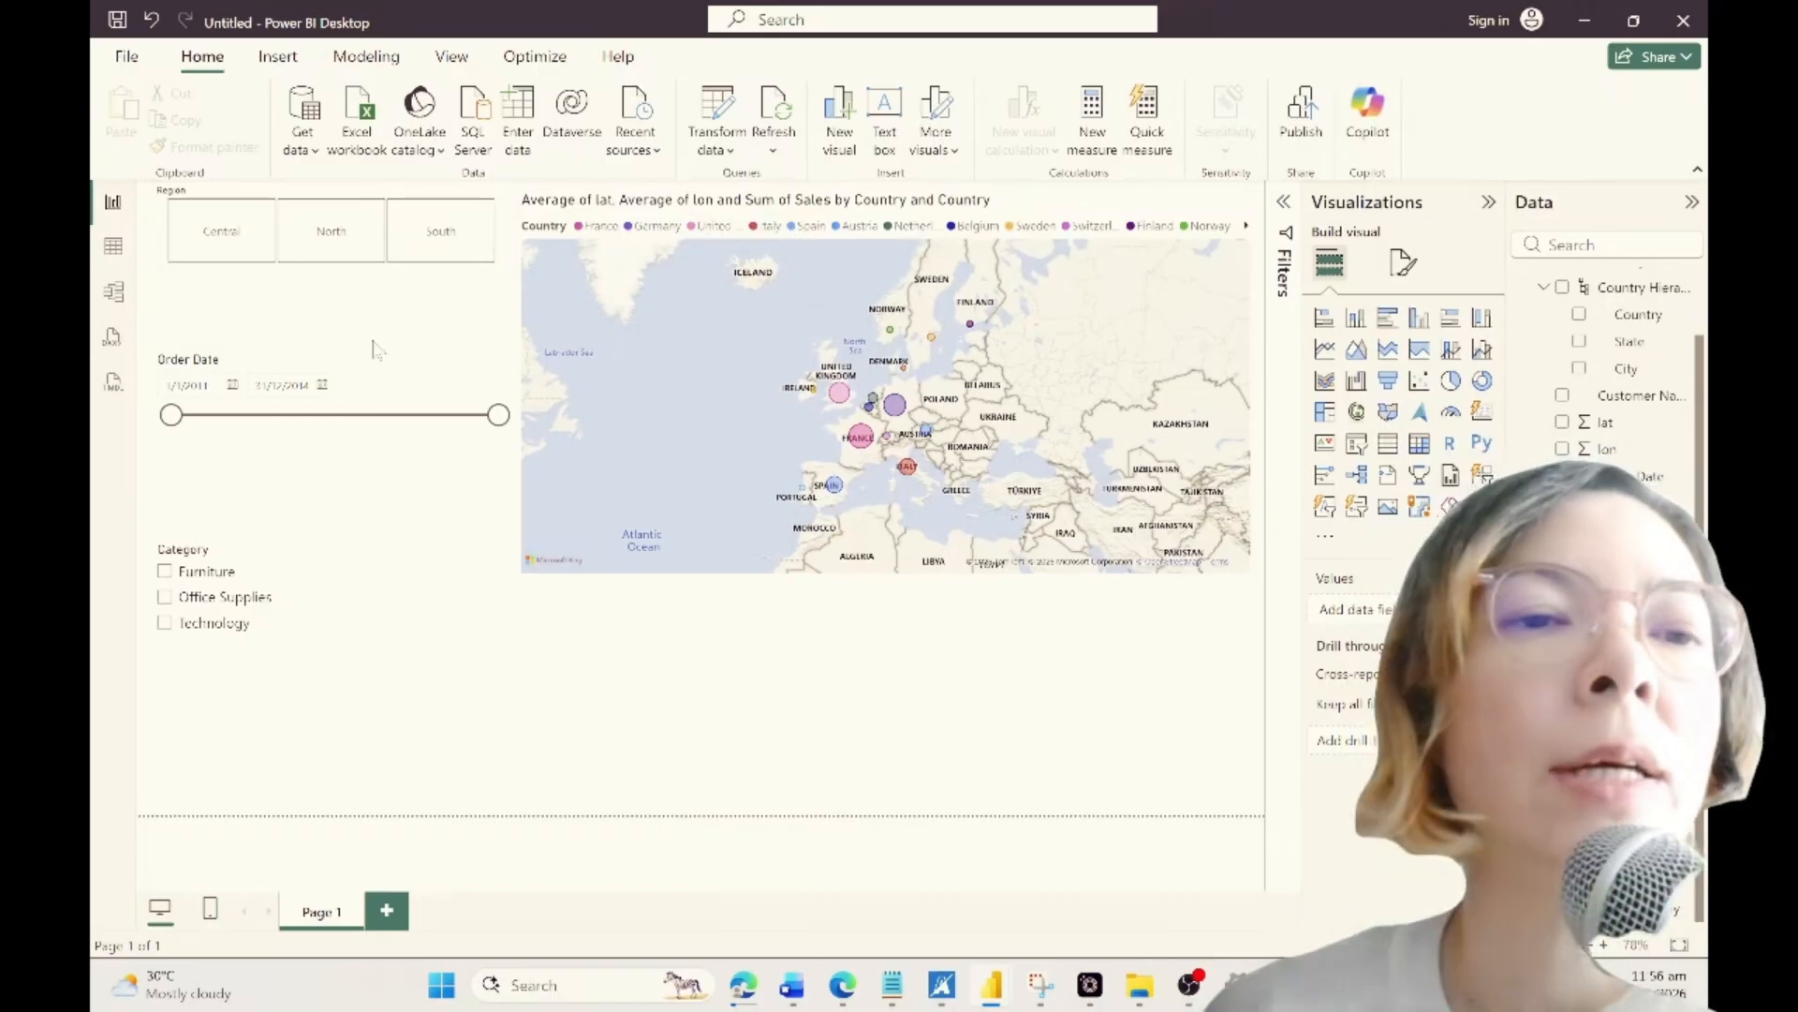
# Step: Add a donut chart below the Category slicer showing Profit as values with Order Date as the legend
pyautogui.click(1482, 379)
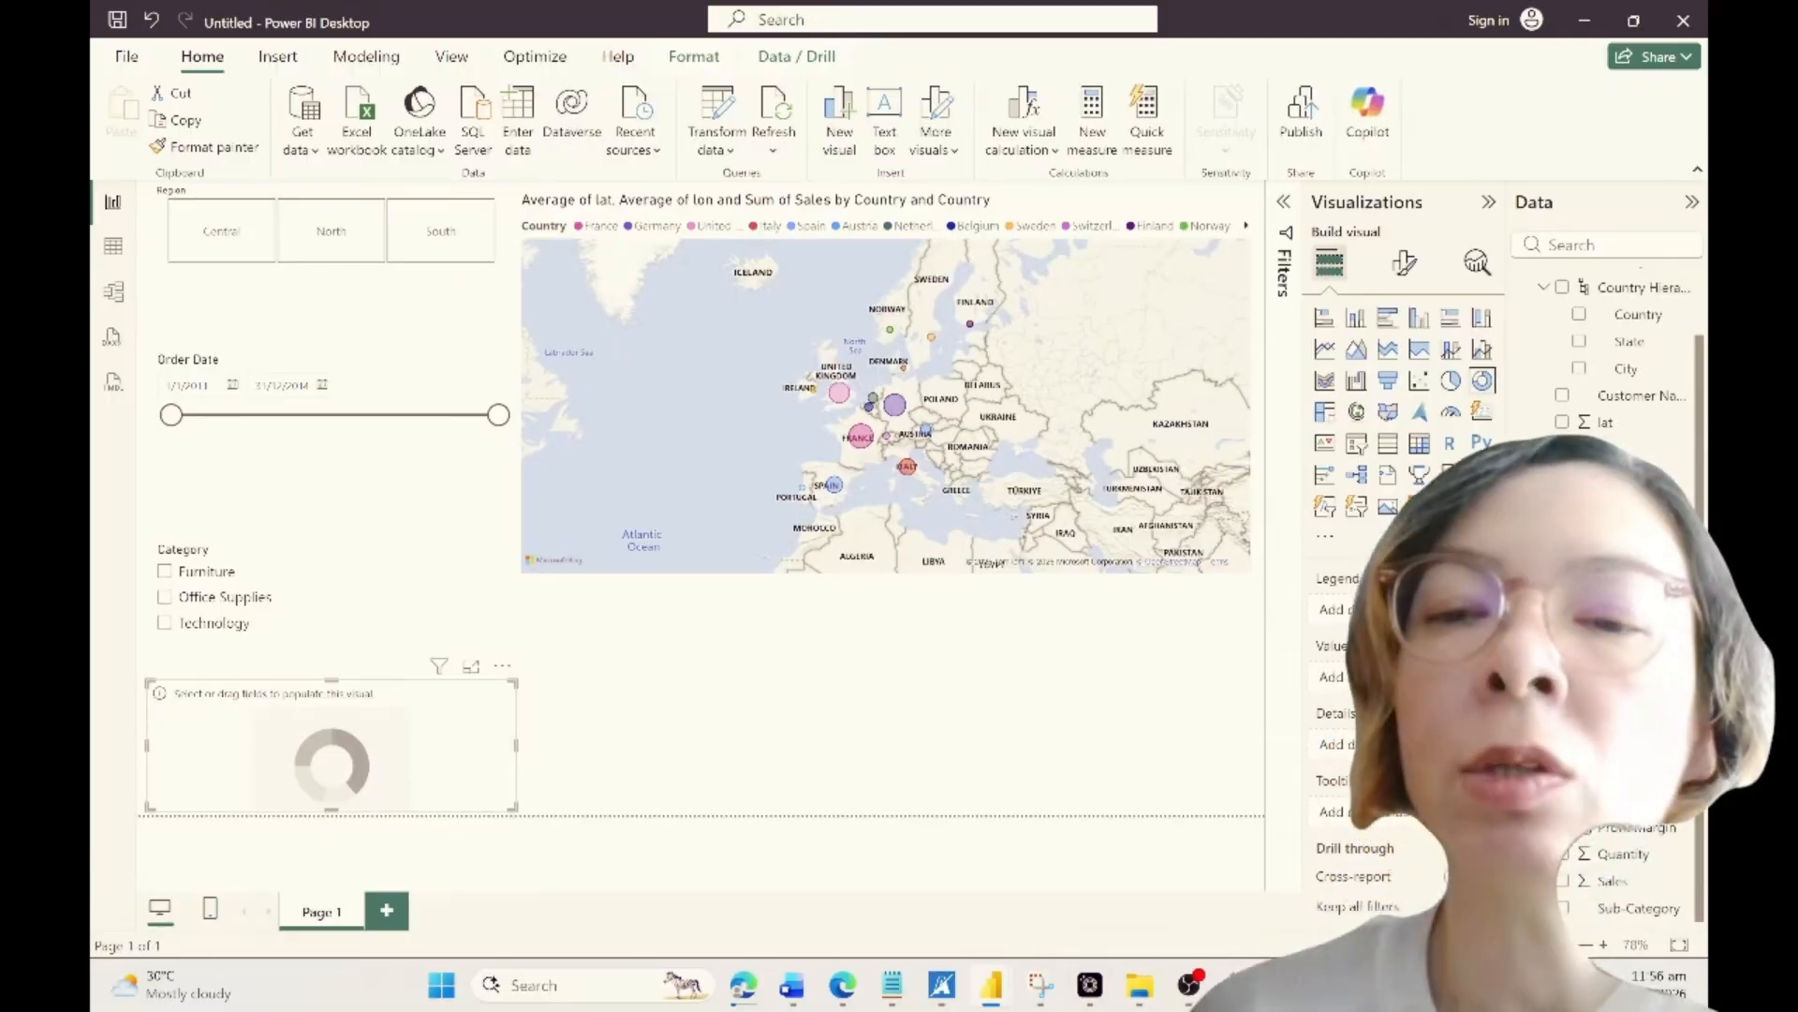
pyautogui.click(1562, 801)
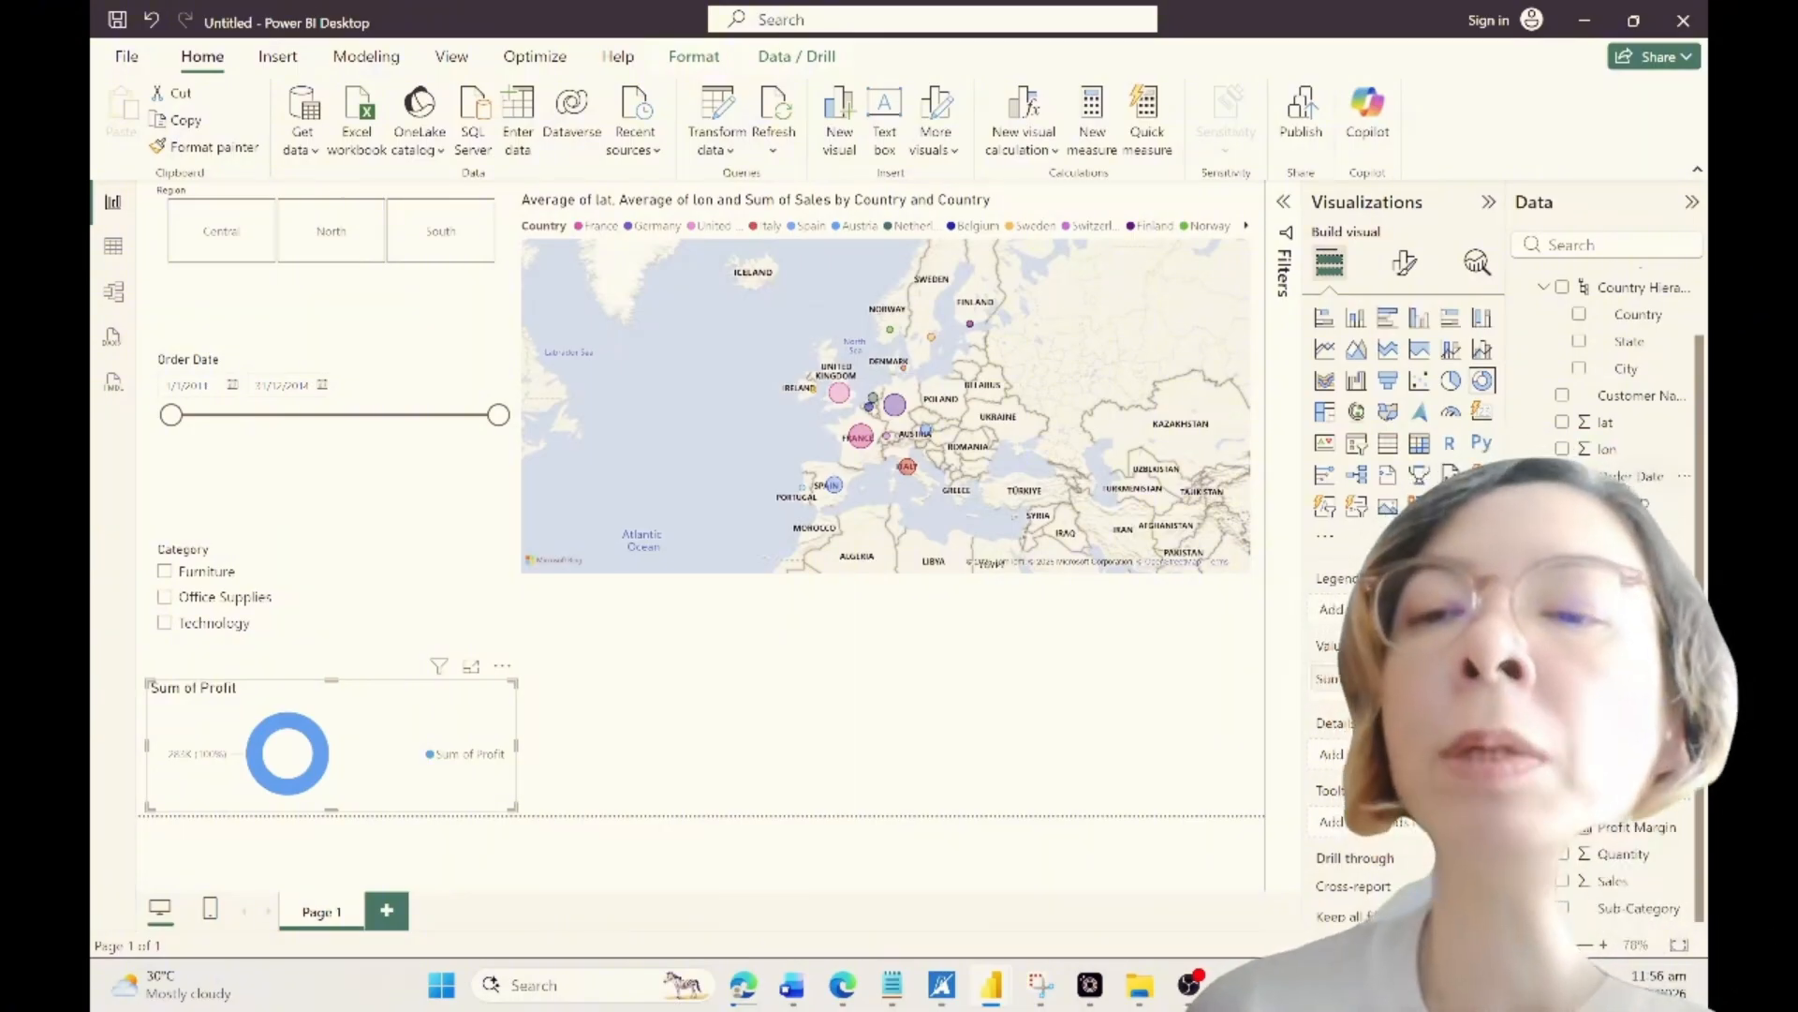
pyautogui.click(1563, 476)
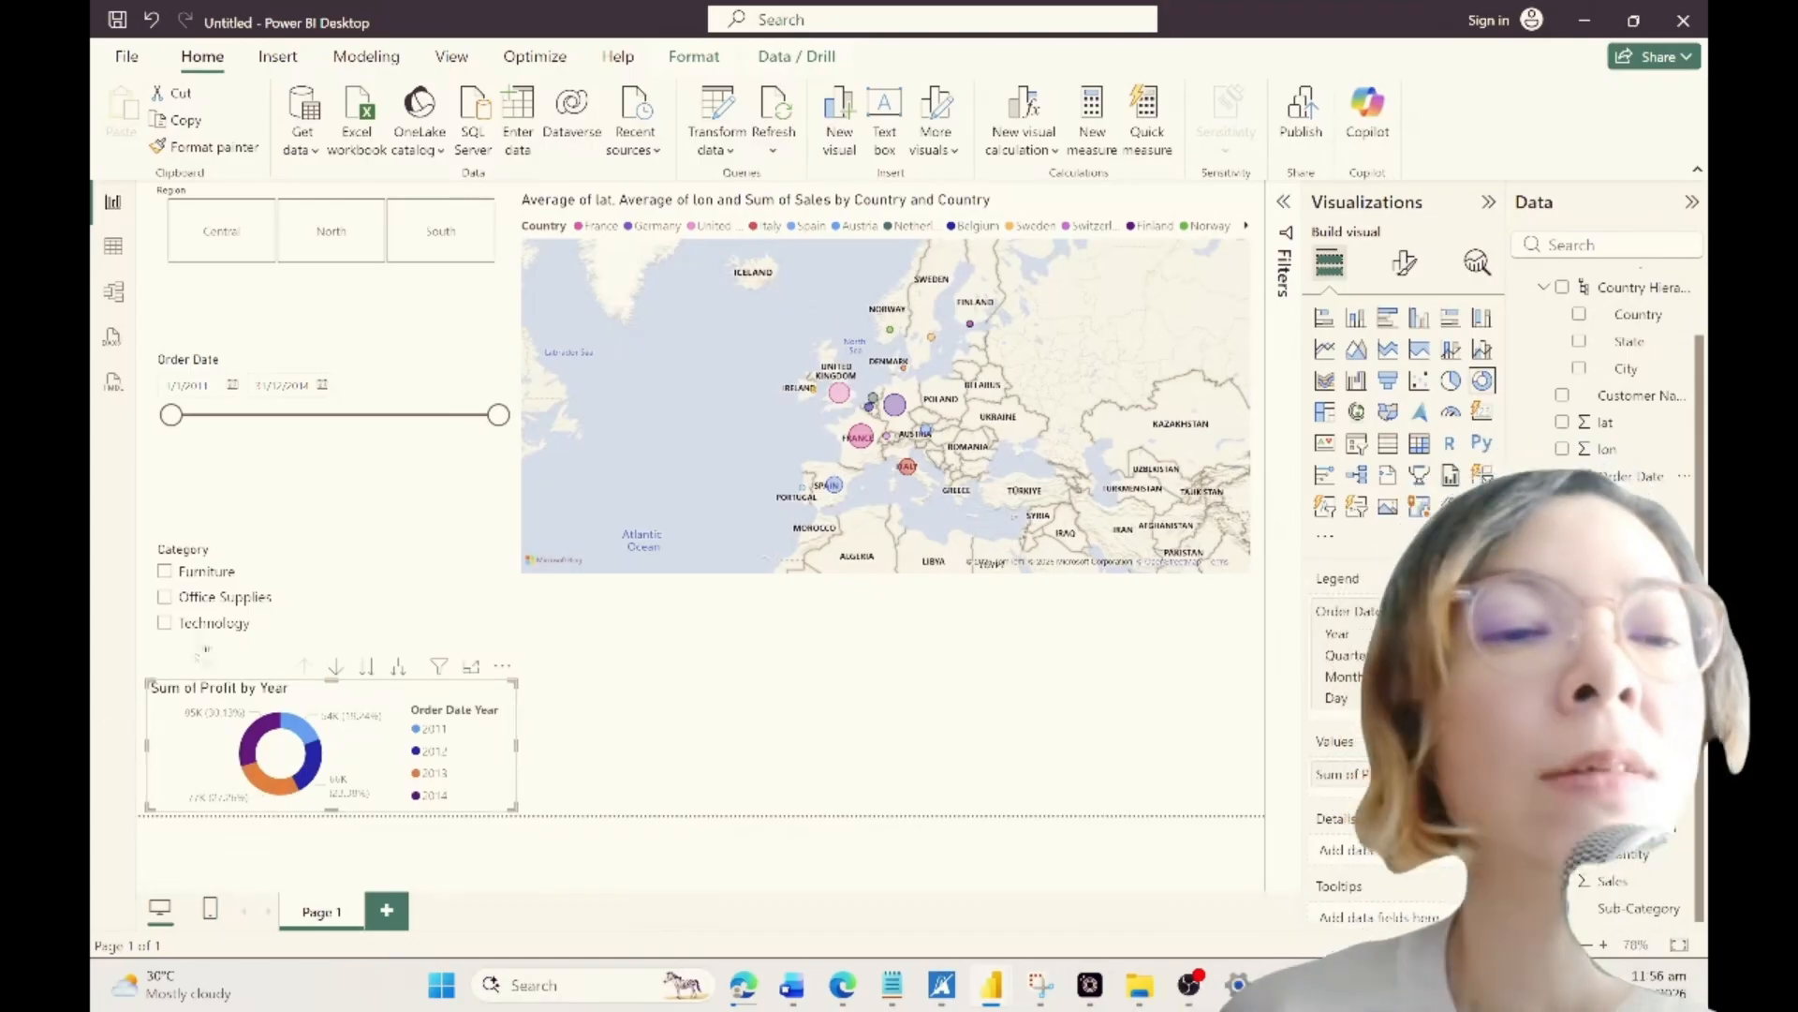
# Step: Switch the donut chart's date hierarchy from year through quarter to the month level
pyautogui.moveTo(356, 735)
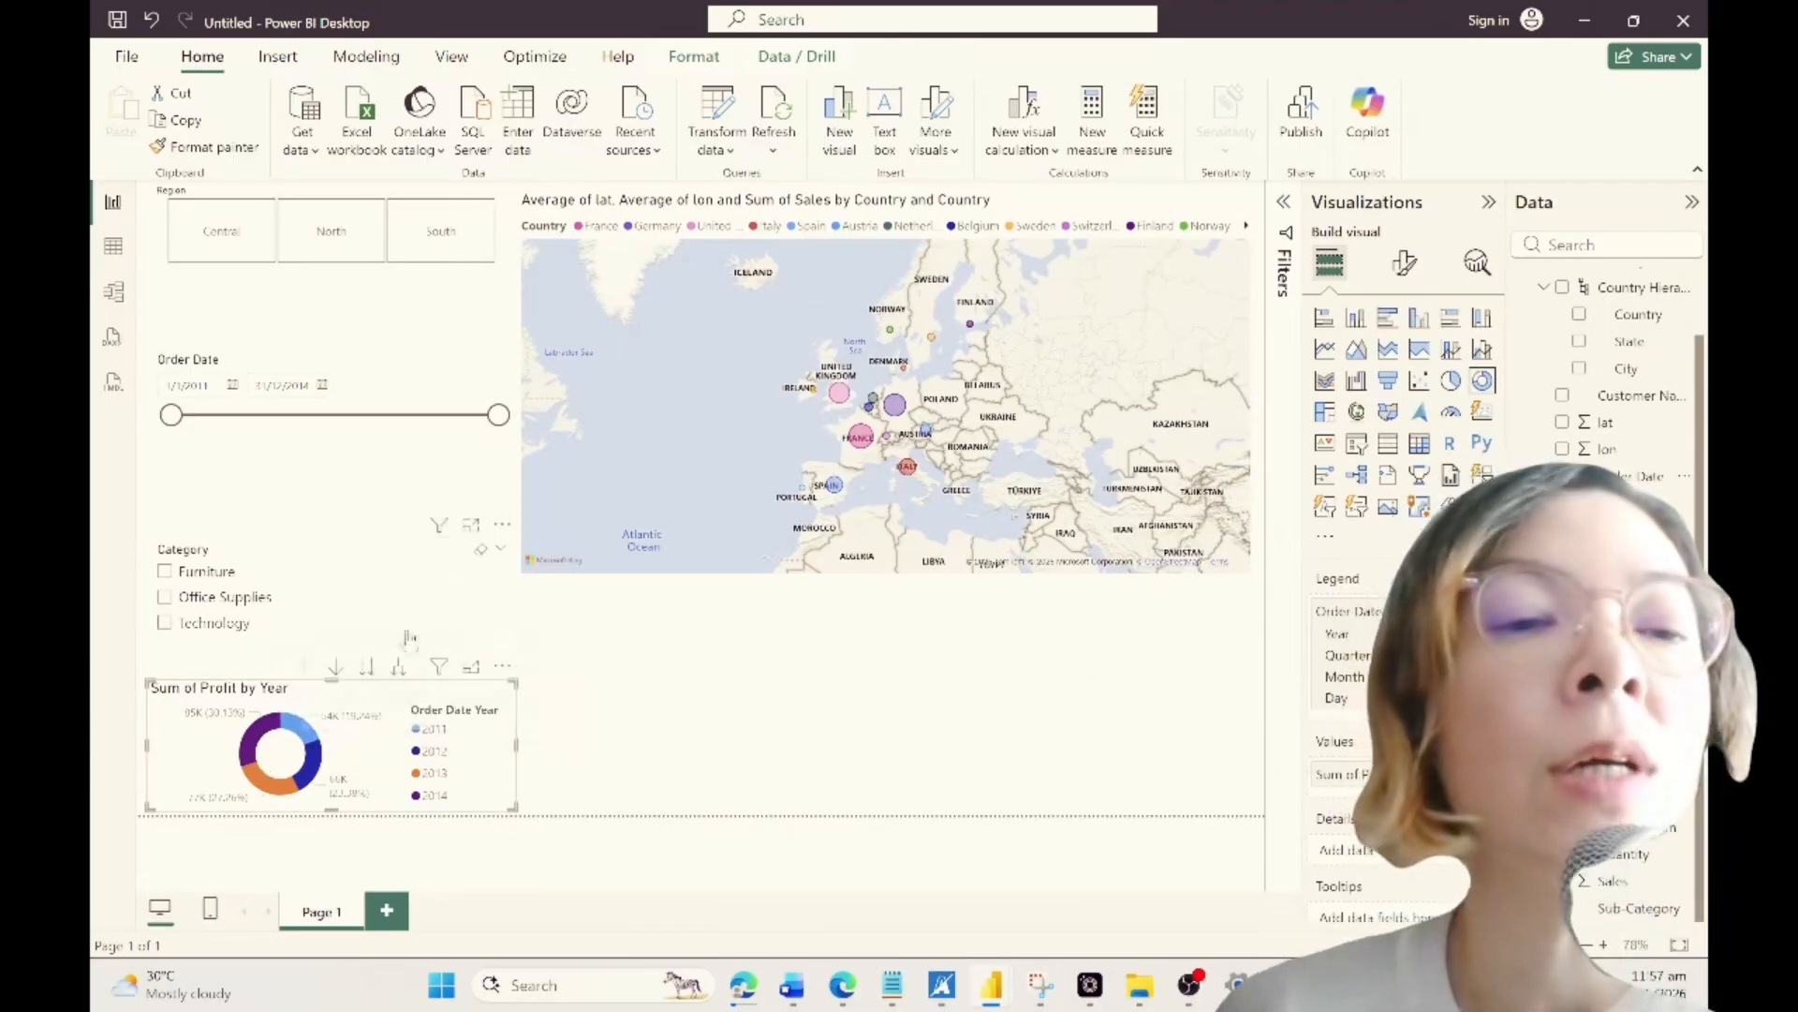
pyautogui.click(368, 666)
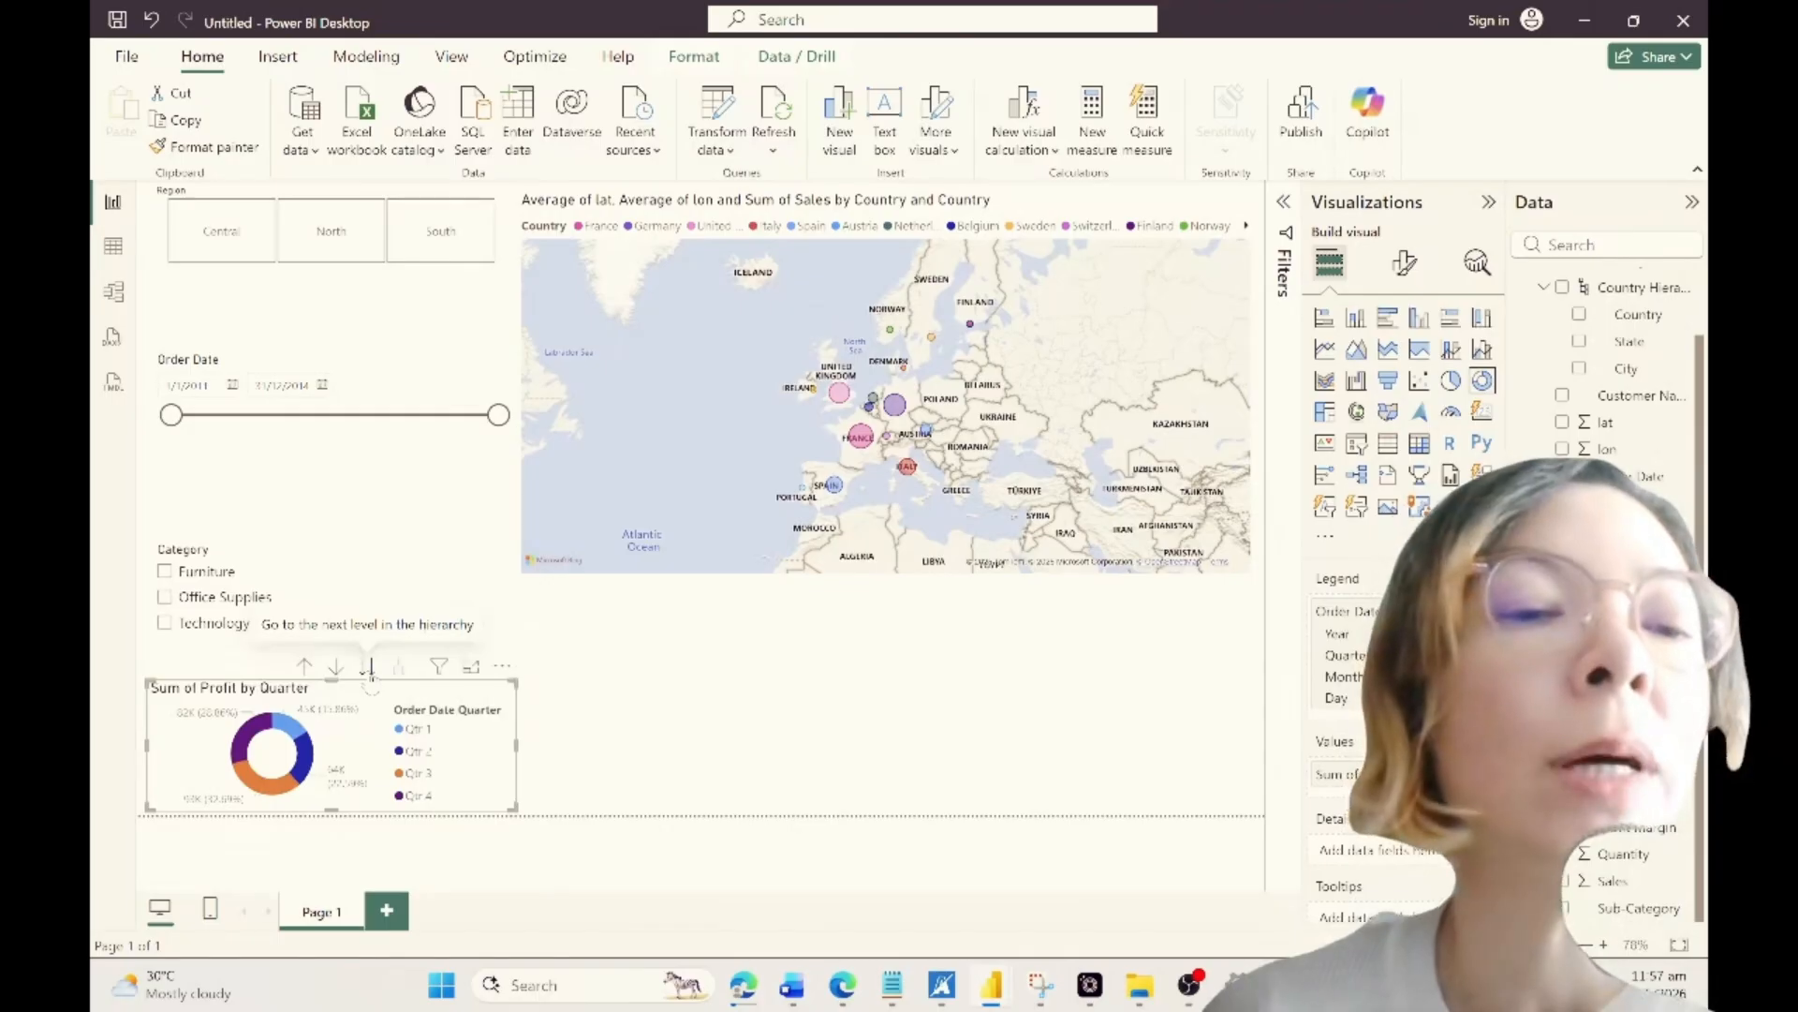
pyautogui.click(368, 667)
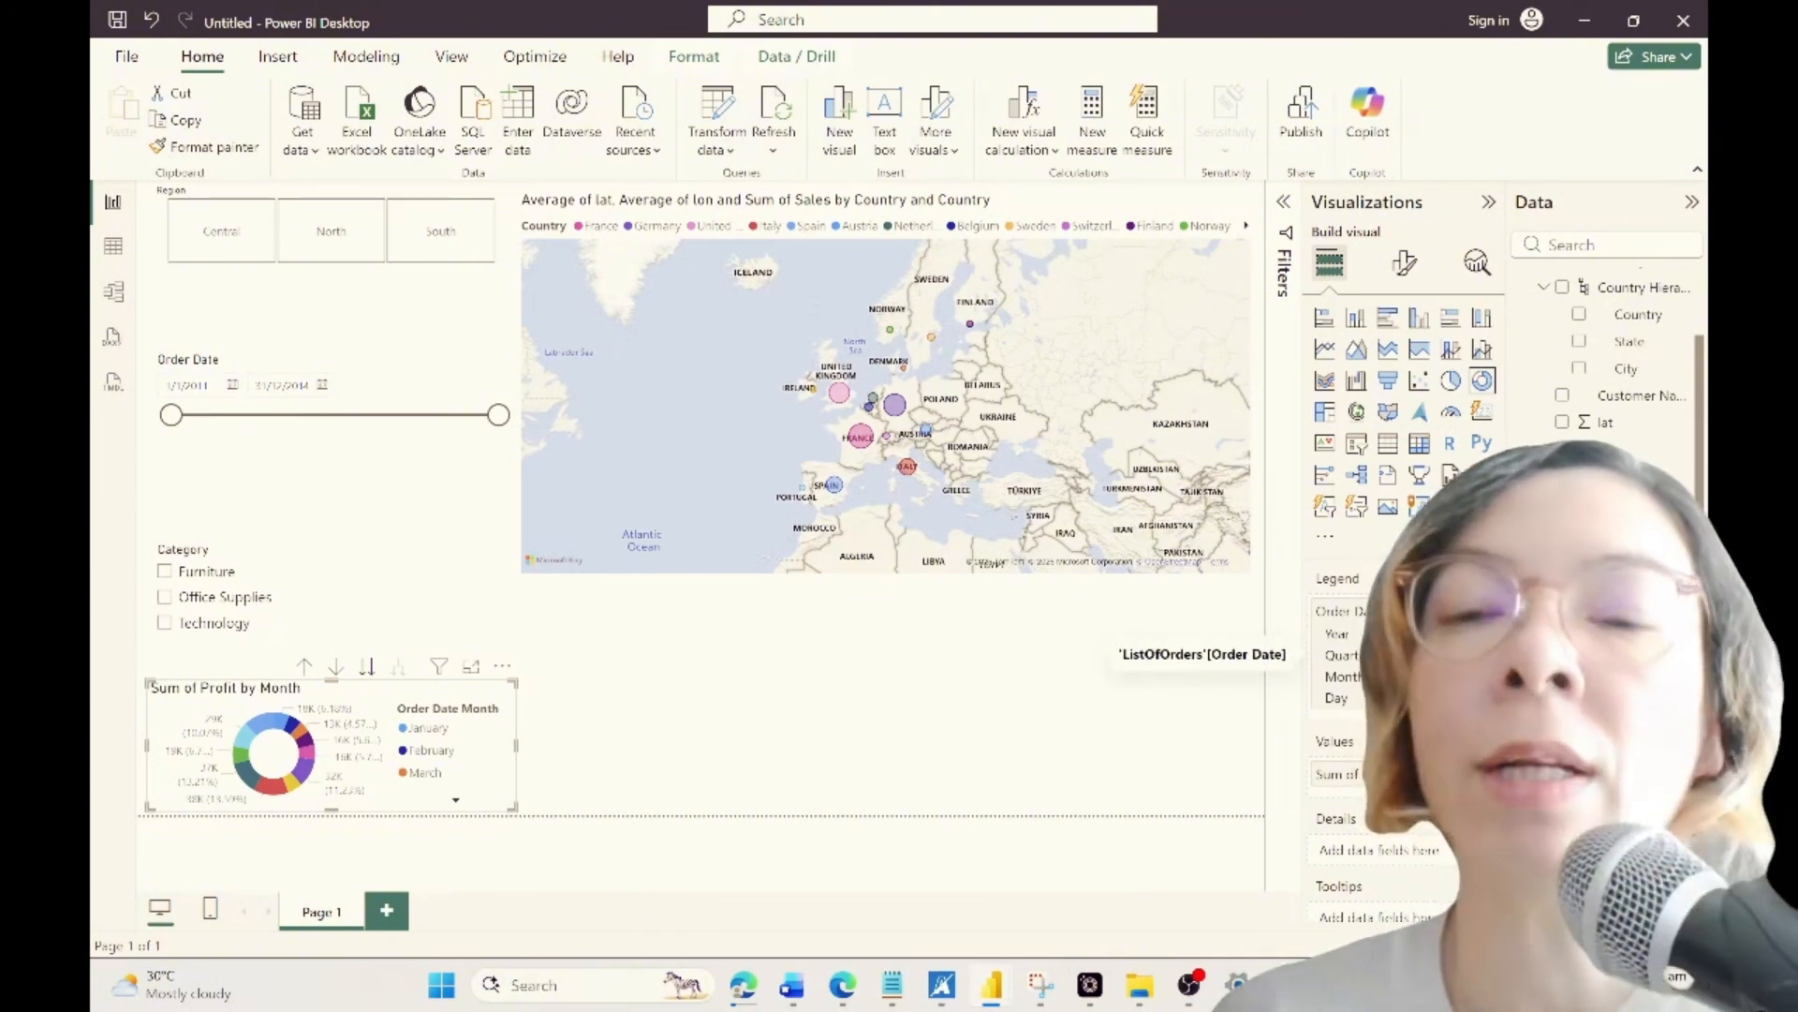
# Step: Add a scatter chart beside the donut chart, extend it up to just beneath the map, and match its width to the map's
pyautogui.click(832, 707)
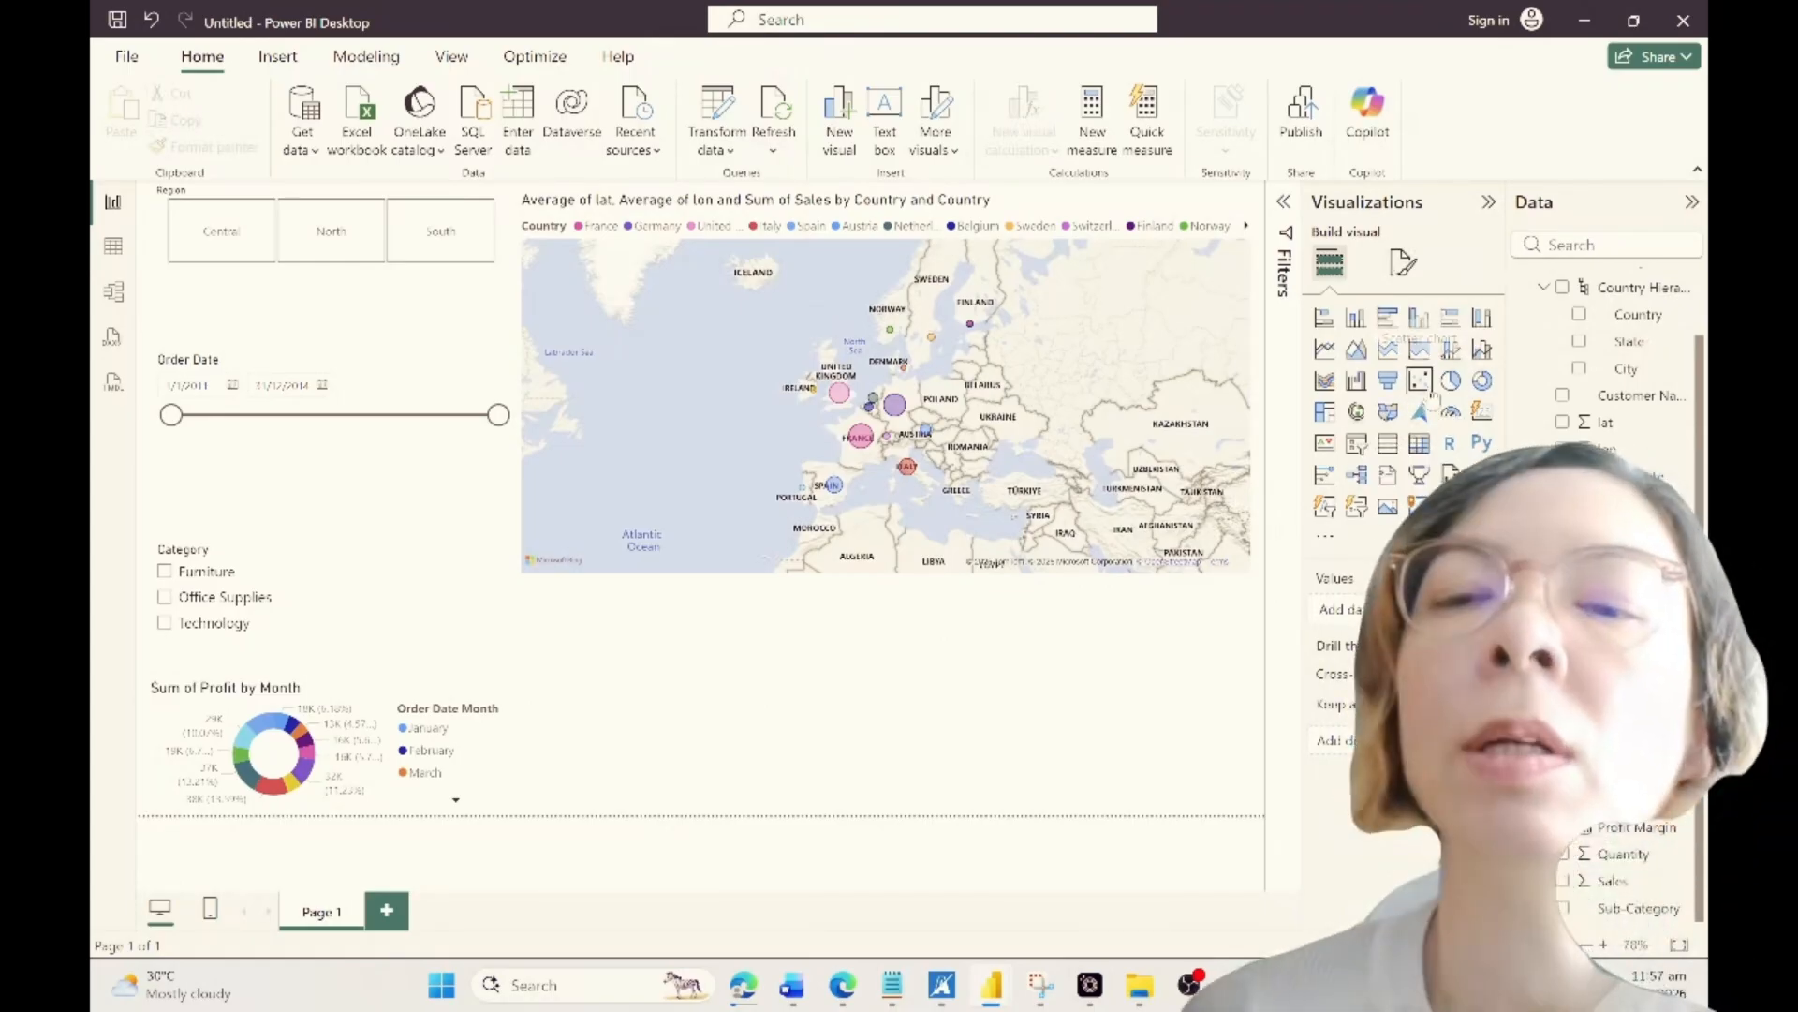
pyautogui.click(1420, 381)
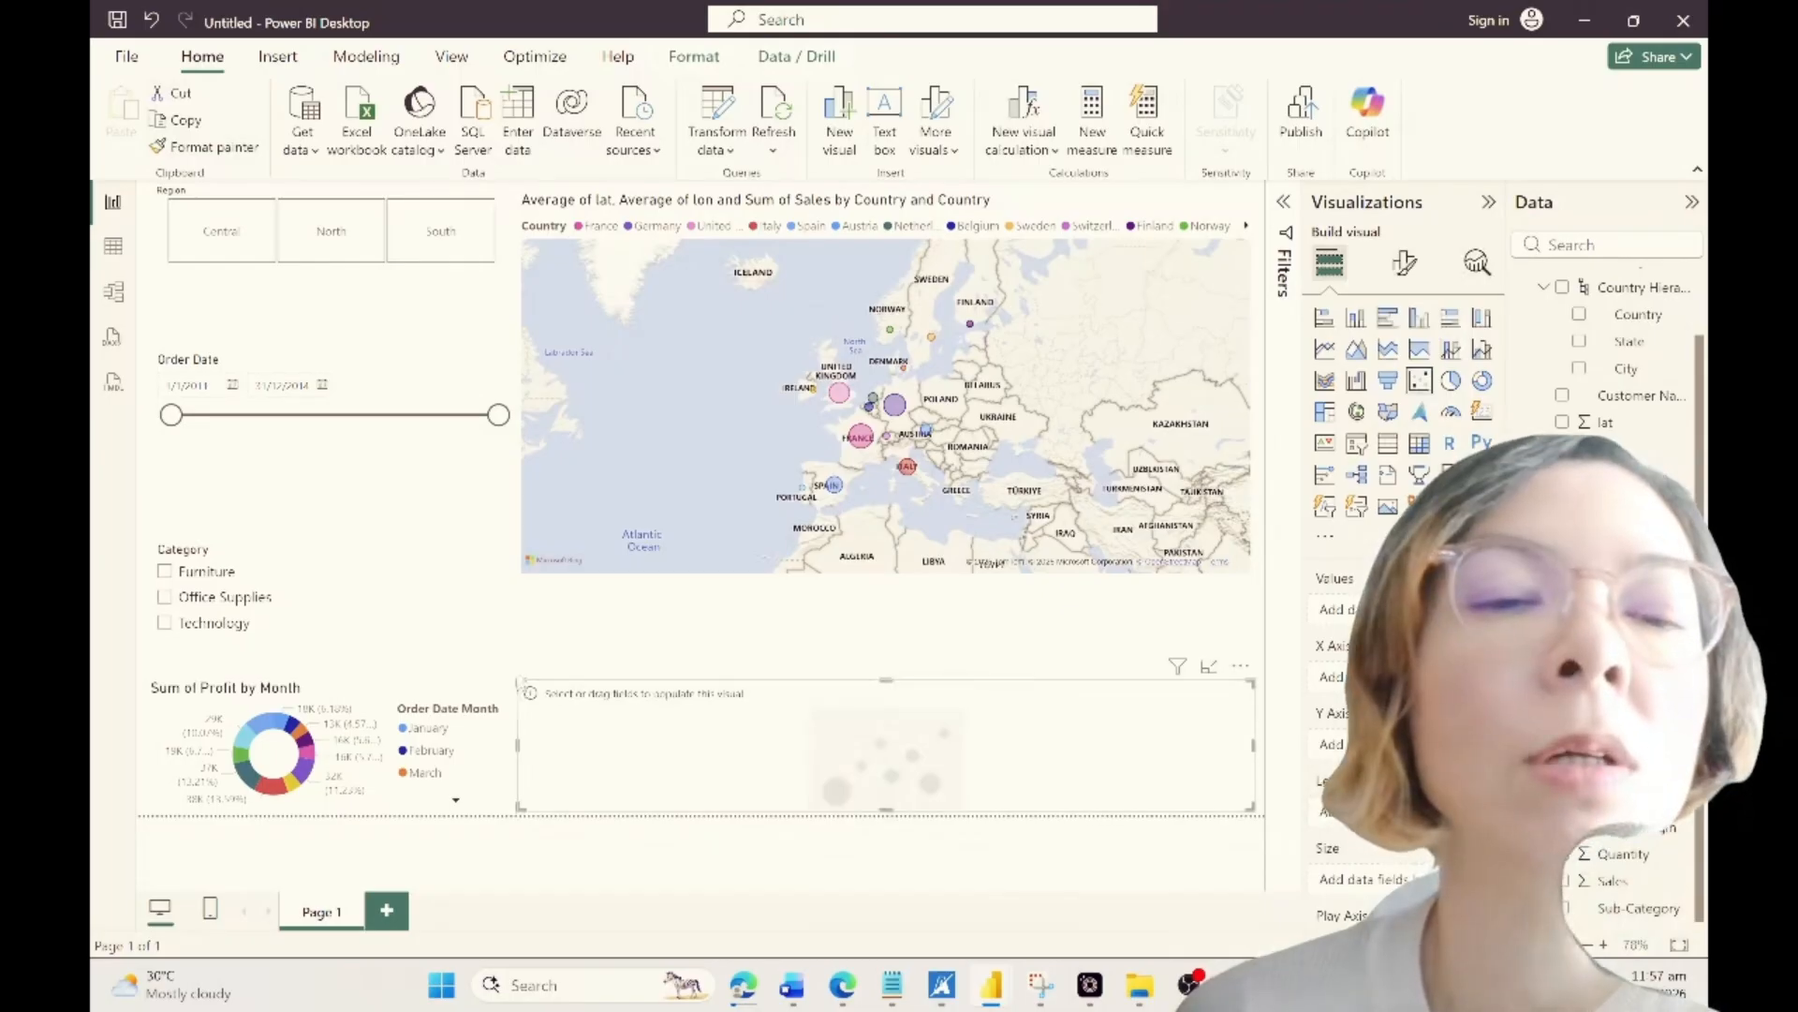
pyautogui.moveTo(521, 682); pyautogui.dragTo(518, 608)
pyautogui.moveTo(1232, 626)
pyautogui.mouseDown()
pyautogui.moveTo(1228, 647)
pyautogui.moveTo(1255, 610)
pyautogui.mouseUp()
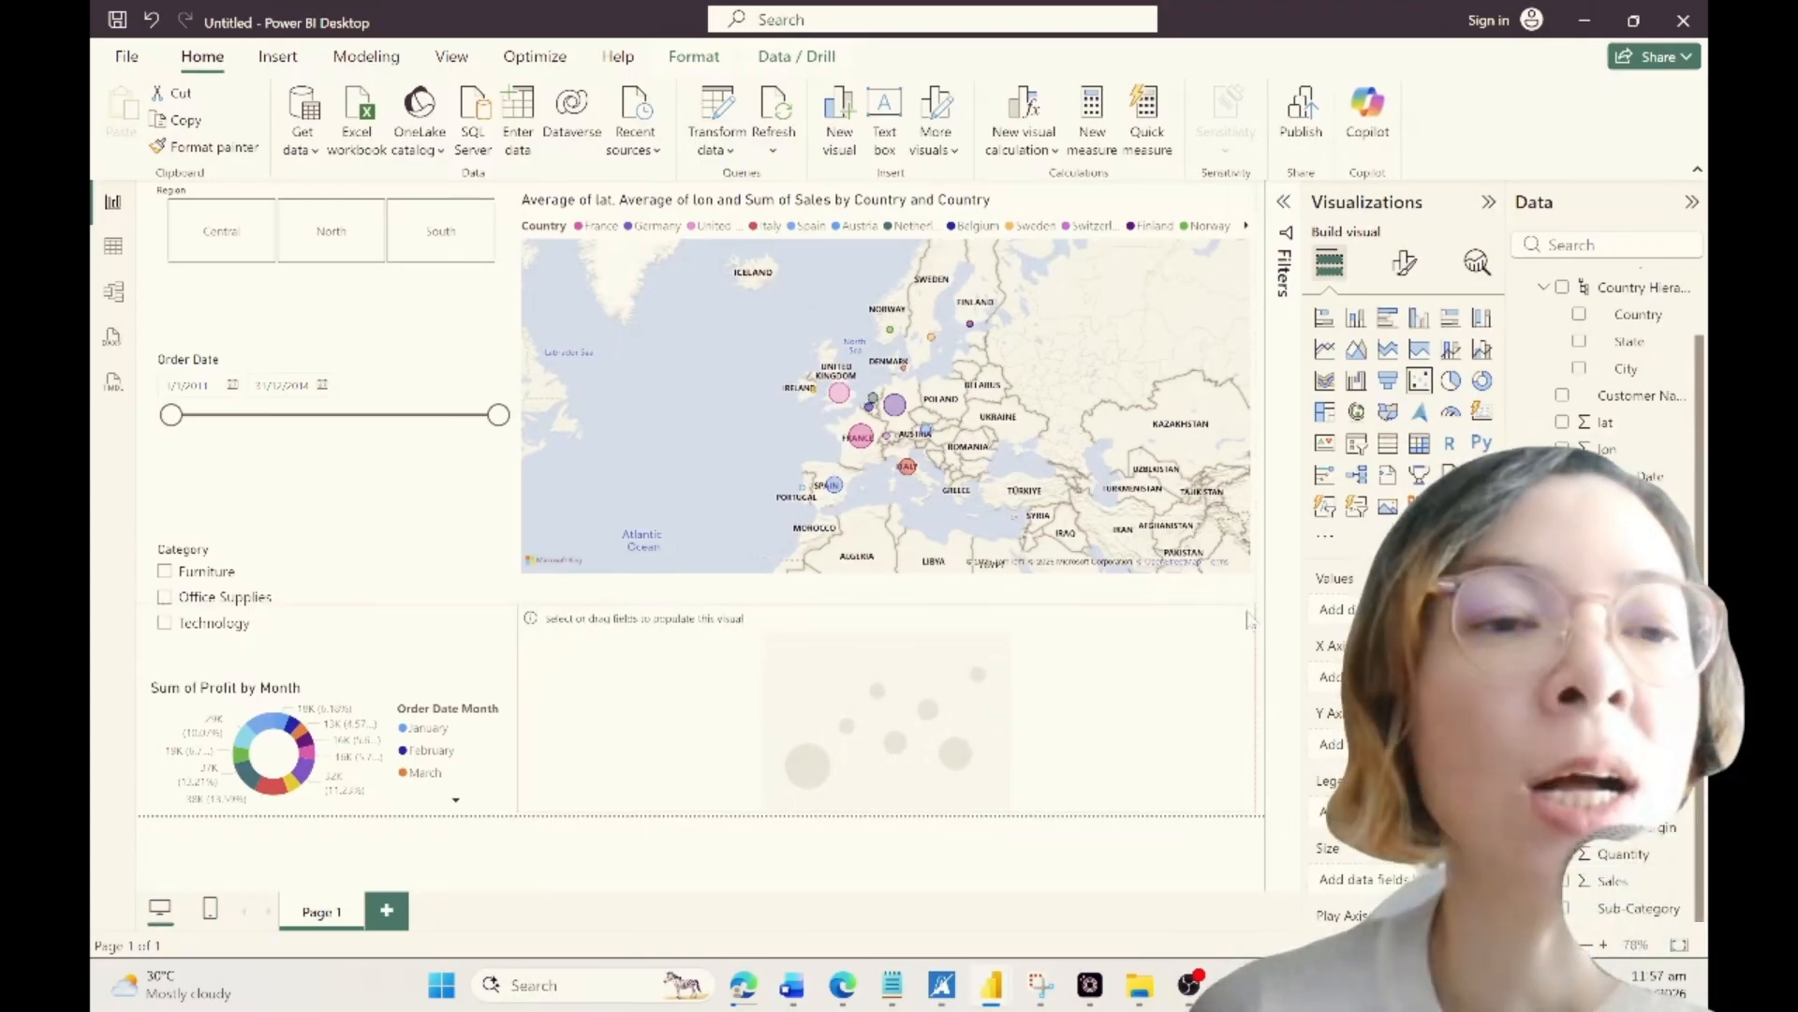
pyautogui.moveTo(1252, 622); pyautogui.dragTo(1264, 629)
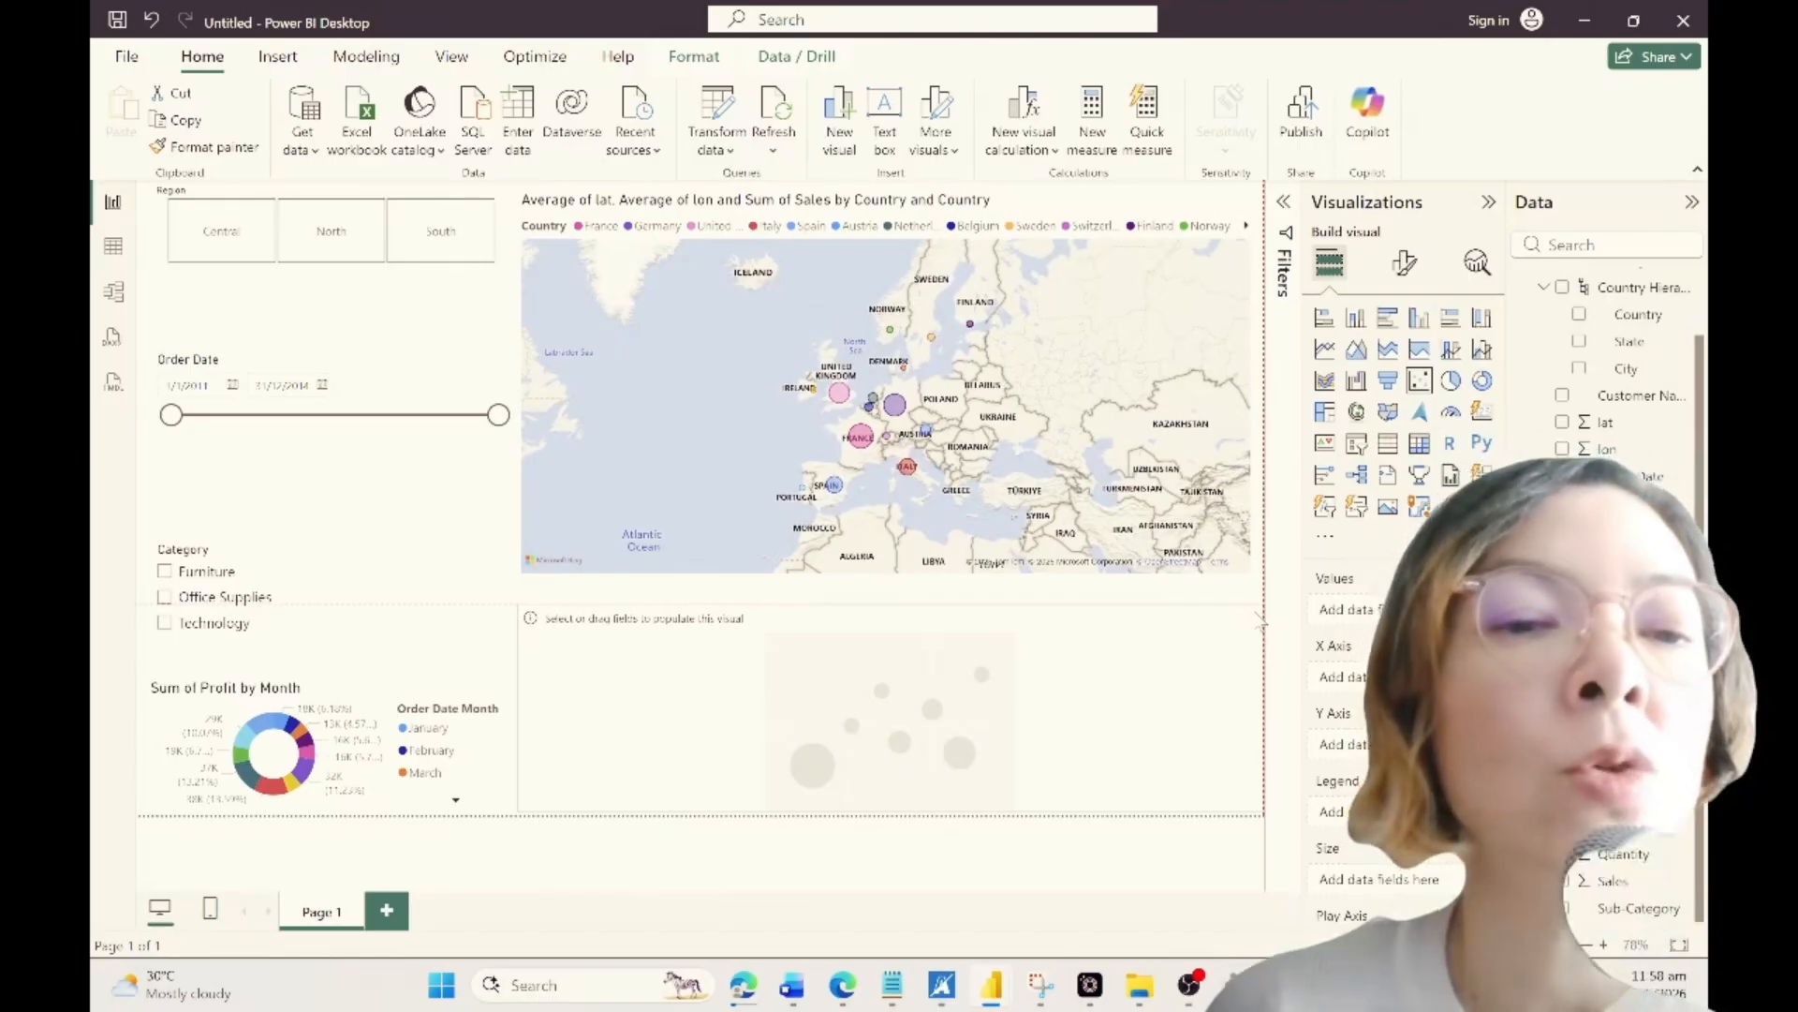
pyautogui.moveTo(1262, 623); pyautogui.dragTo(1252, 627)
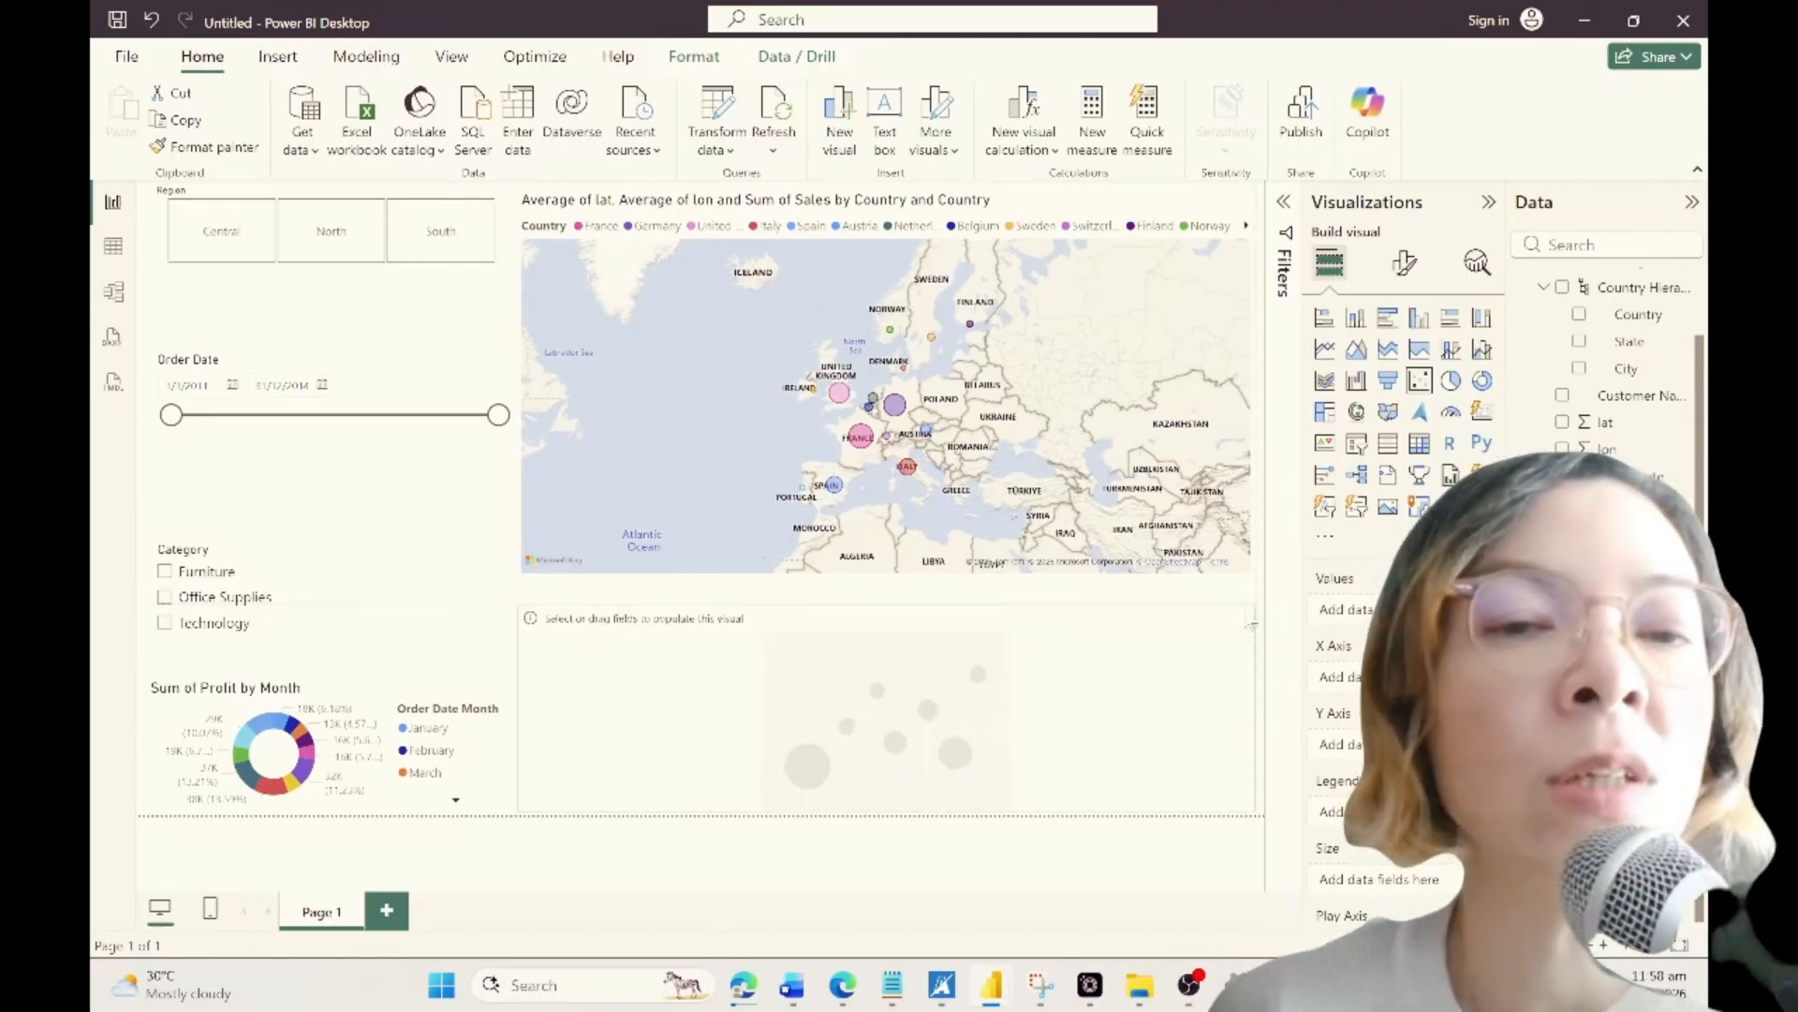
# Step: Fine-tune the empty scatter chart's size so its outer edge lines up with the map and it starts just beneath it
pyautogui.moveTo(1251, 623)
pyautogui.mouseDown()
pyautogui.moveTo(1253, 593)
pyautogui.moveTo(1244, 616)
pyautogui.mouseUp()
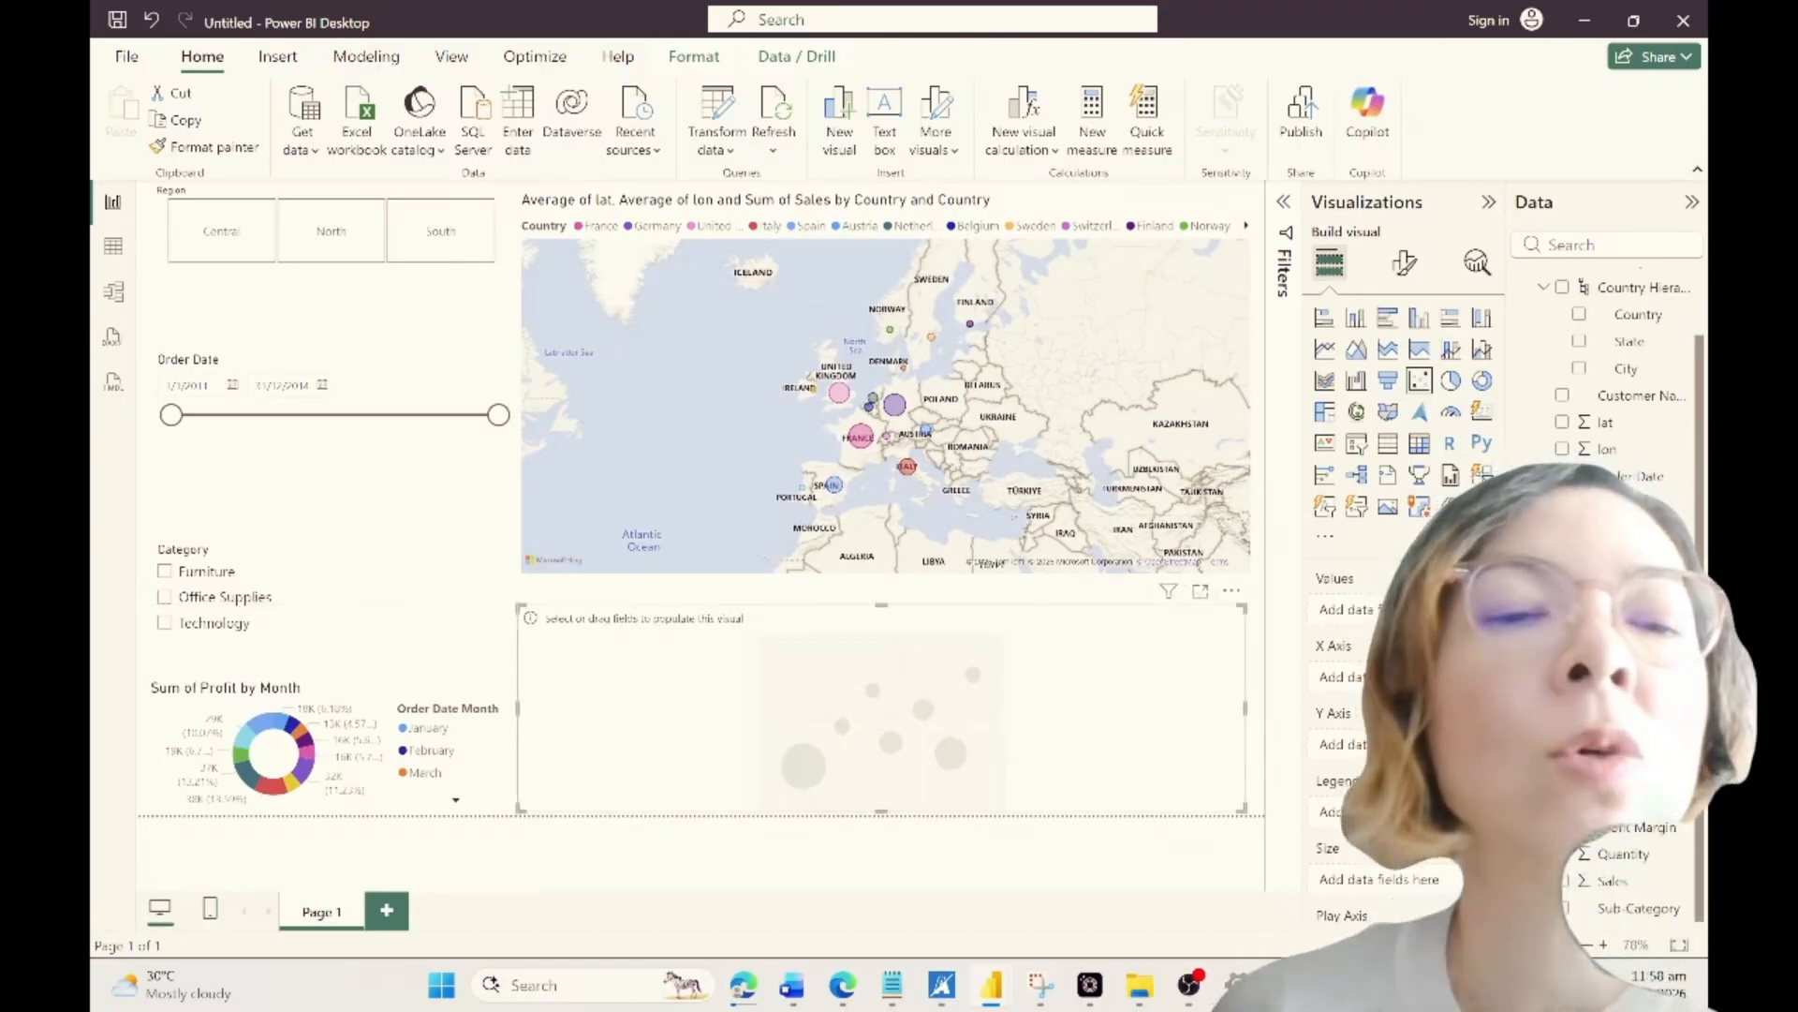
pyautogui.moveTo(1243, 608); pyautogui.dragTo(1250, 640)
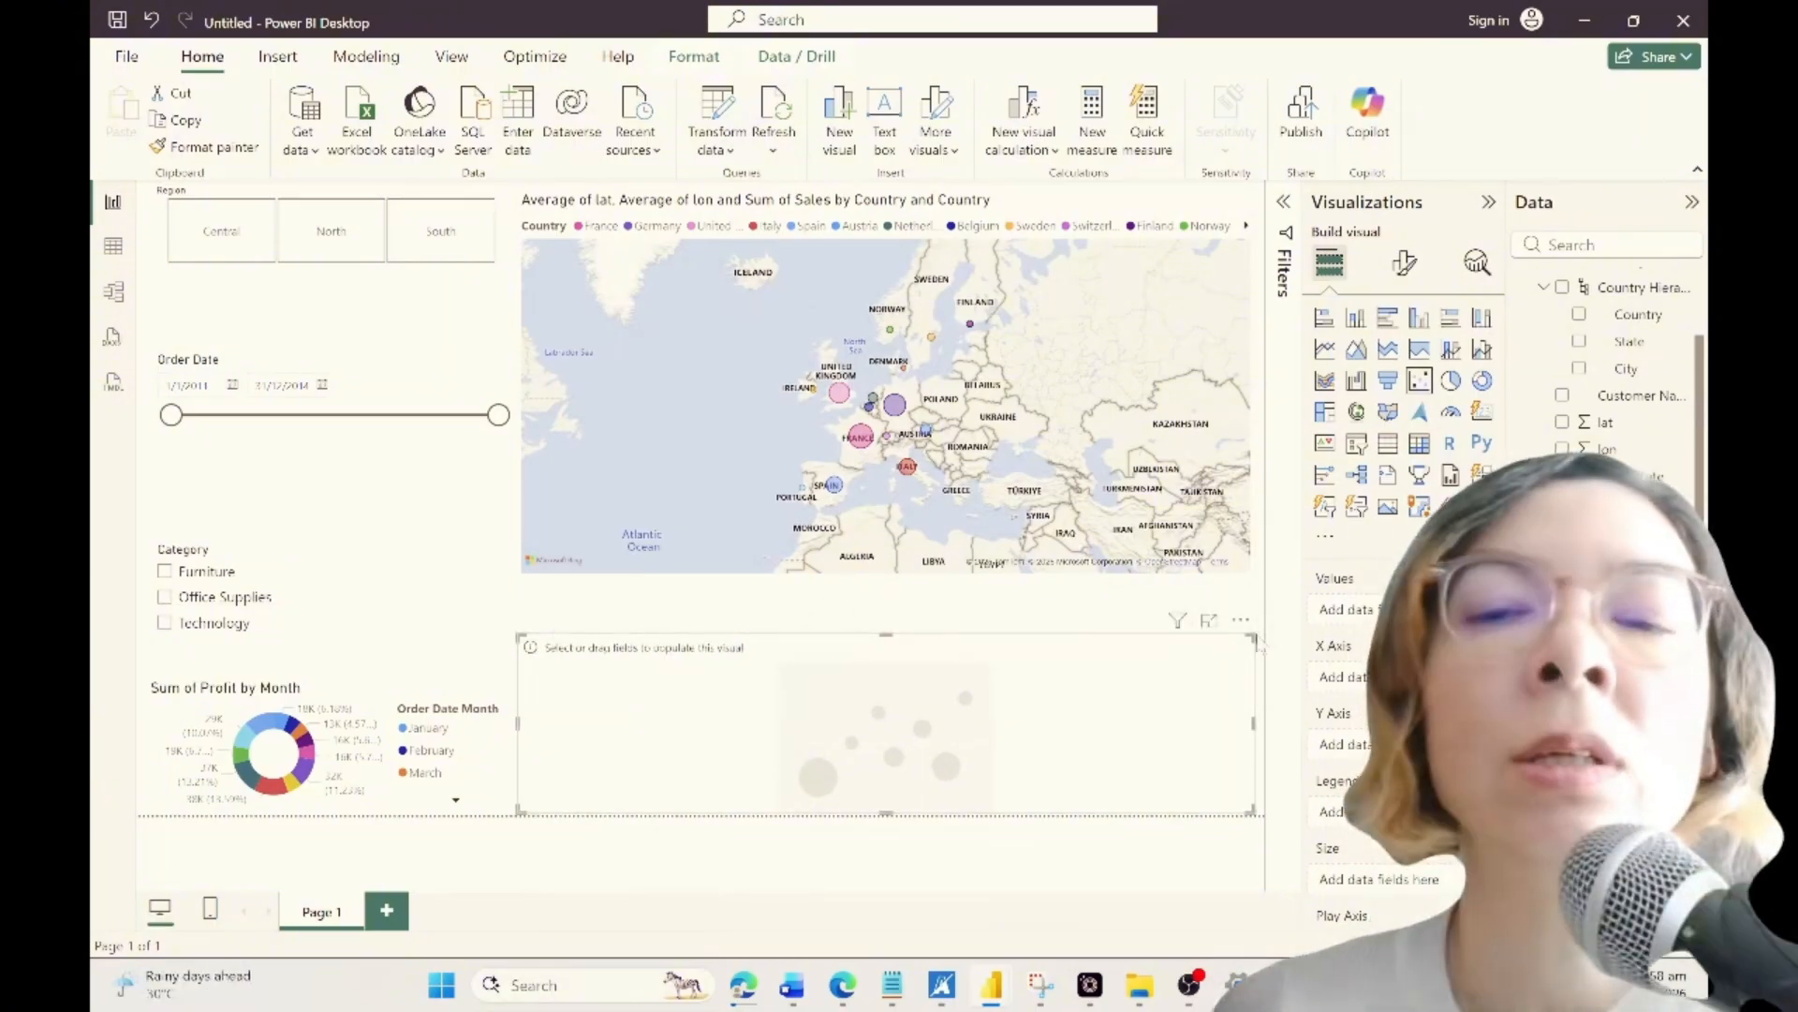
pyautogui.moveTo(1251, 637); pyautogui.dragTo(1255, 614)
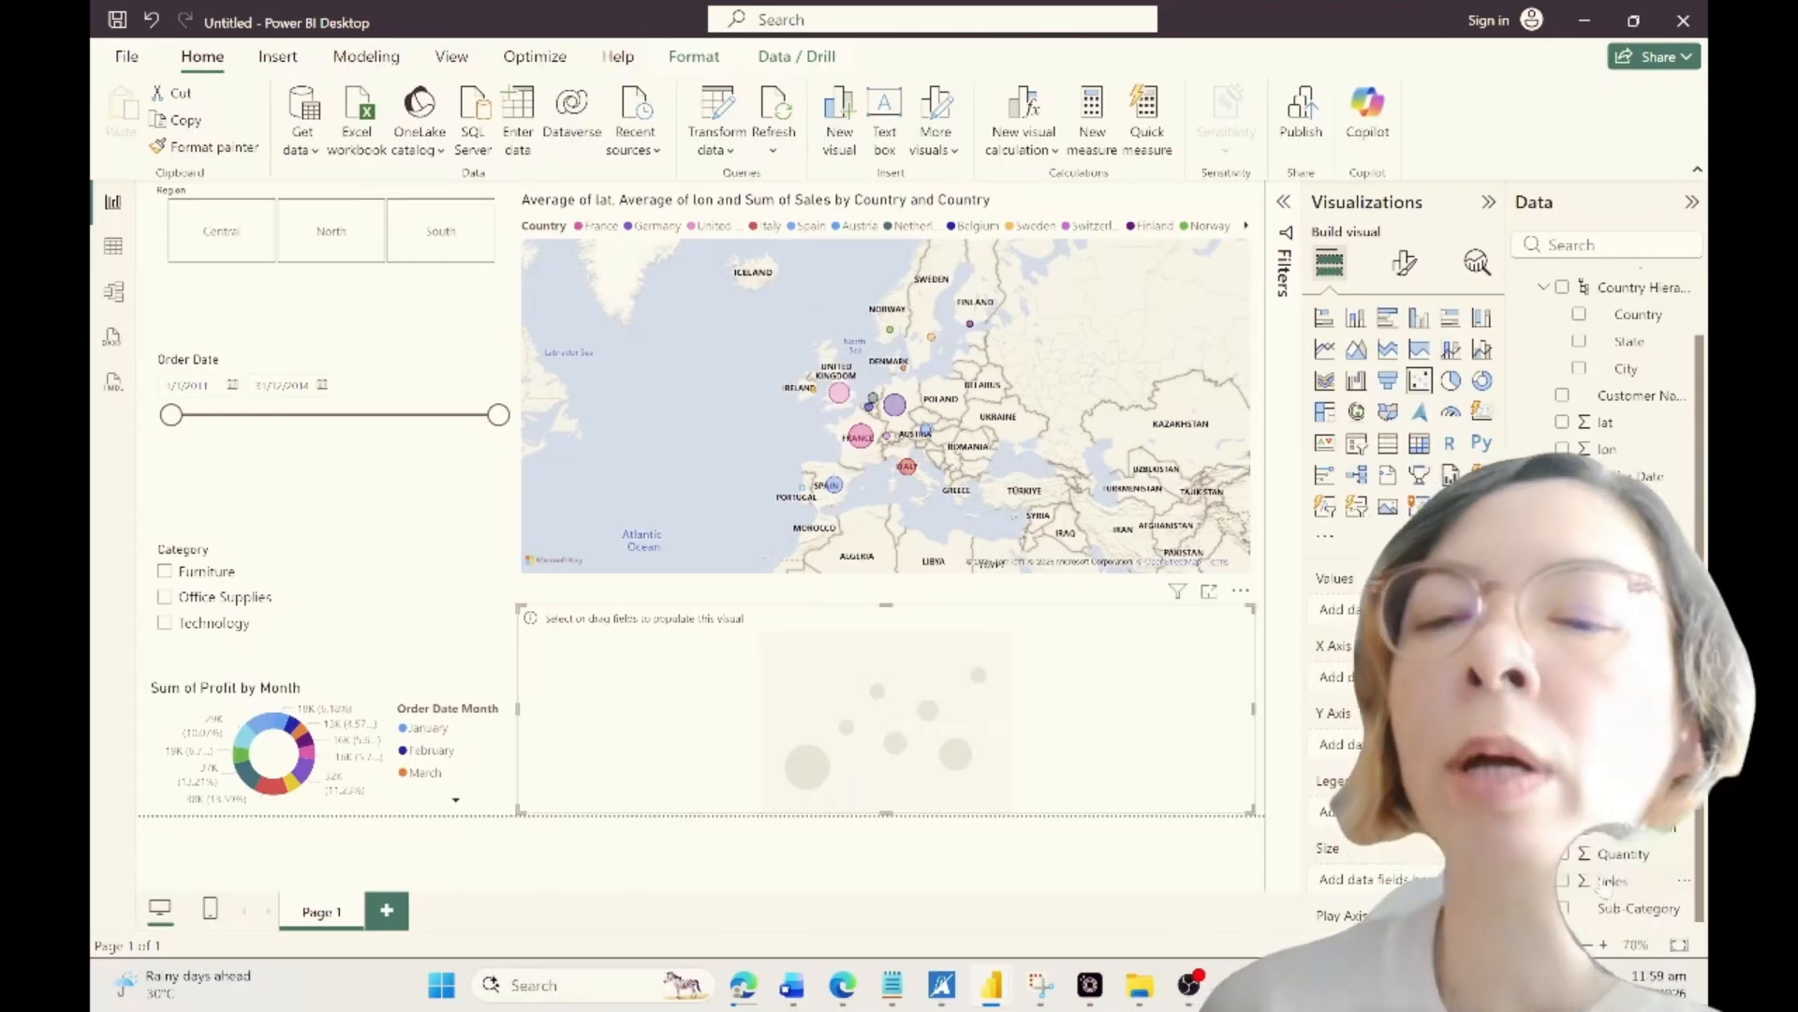
# Step: Plot Sales on the scatter chart's X axis and Profit on its Y axis, with Customer Name as the values
pyautogui.click(1562, 881)
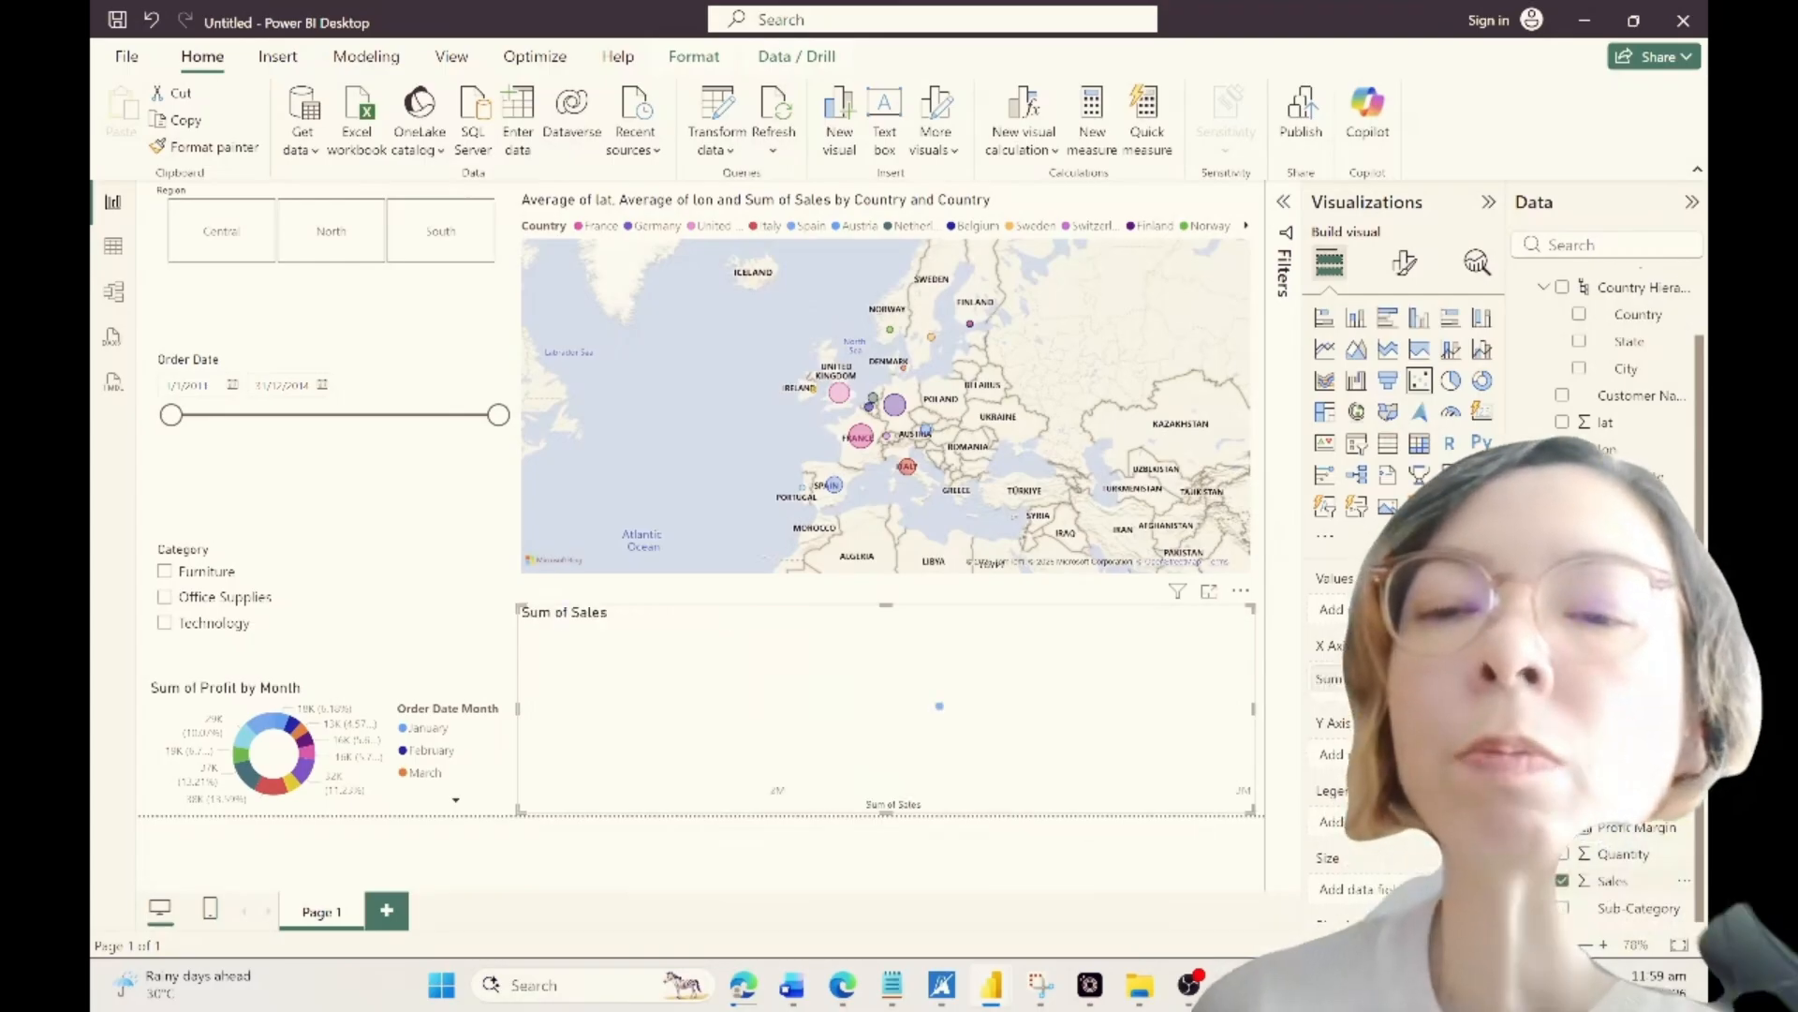
pyautogui.moveTo(1605, 800); pyautogui.dragTo(1358, 754)
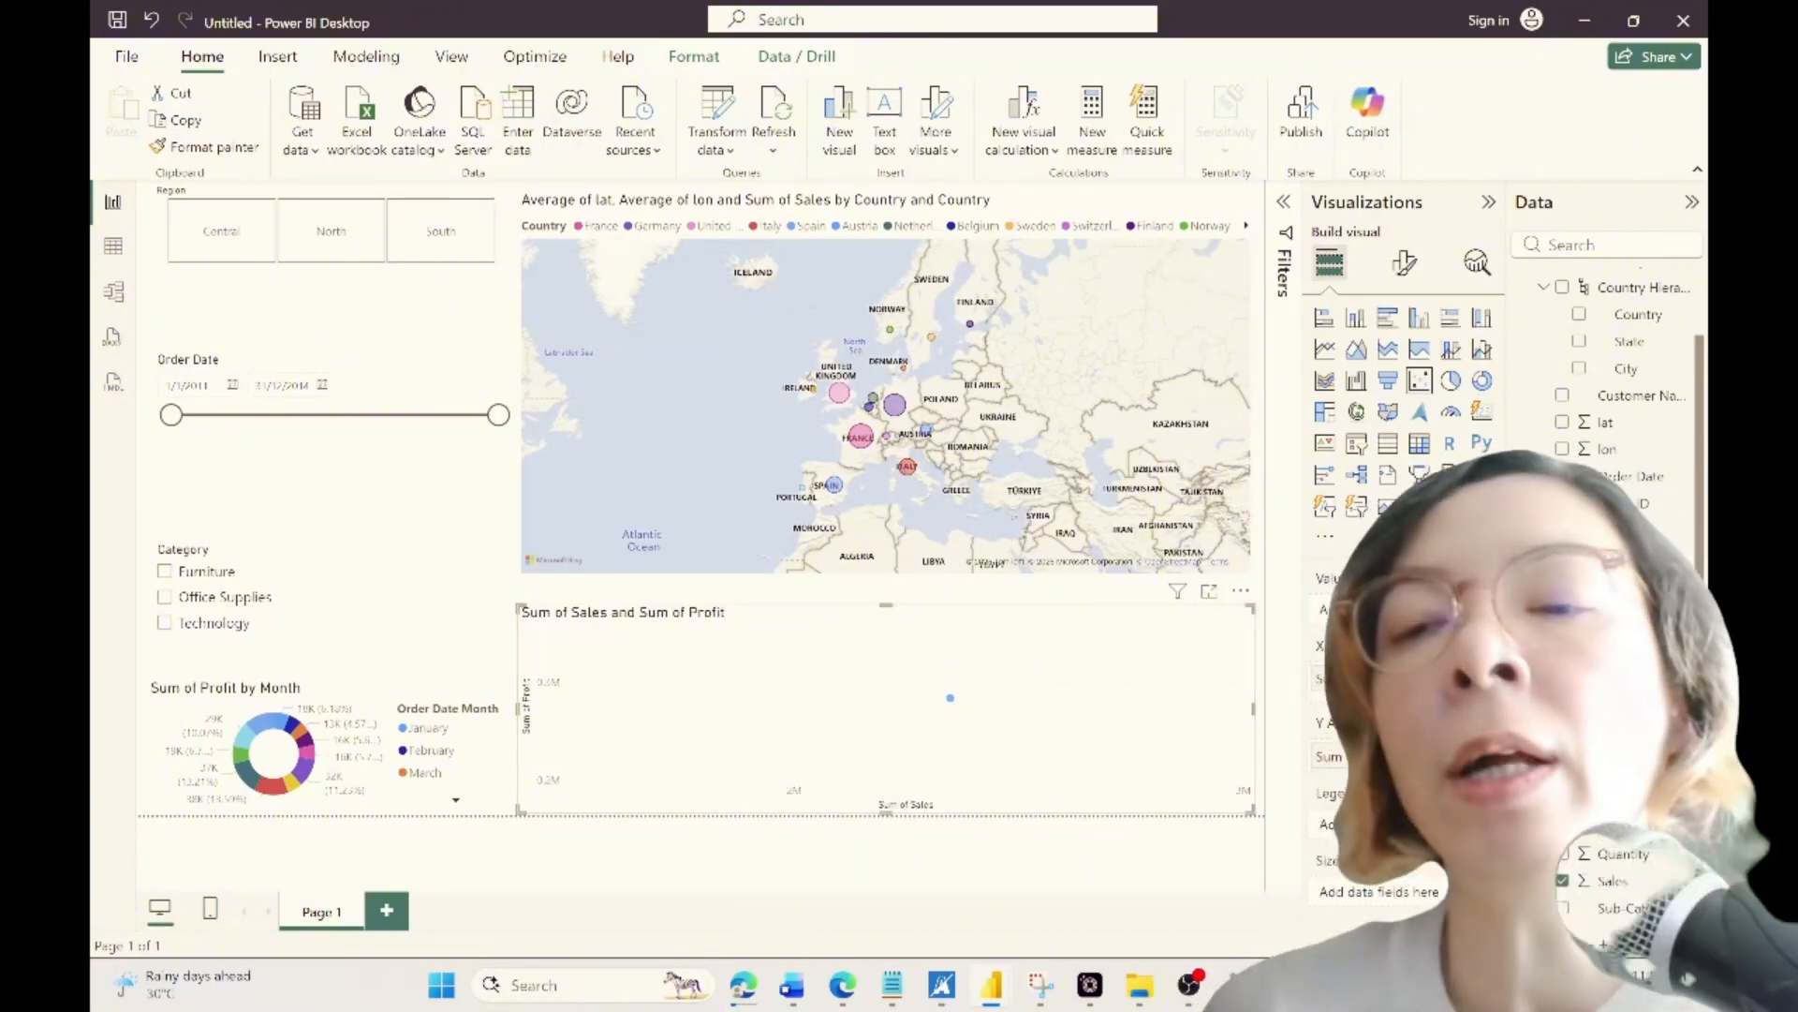
pyautogui.scroll(1, 1606, 561)
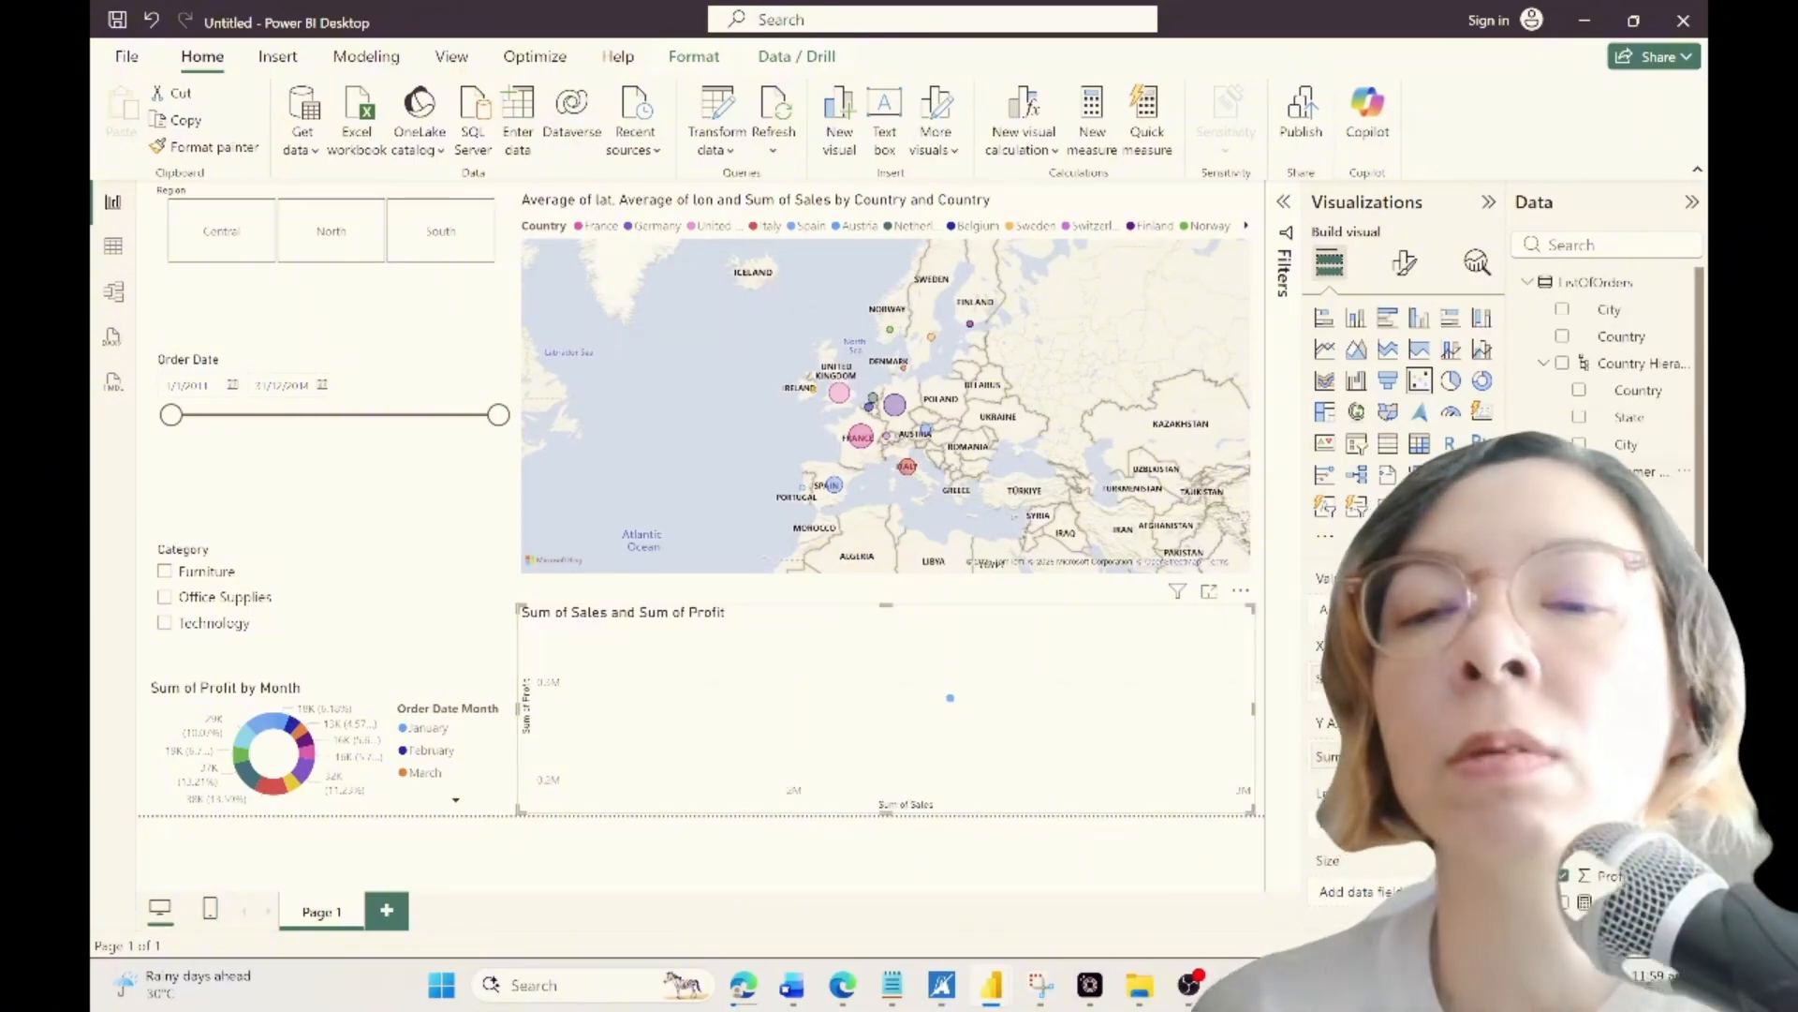
pyautogui.moveTo(1635, 472); pyautogui.dragTo(1367, 610)
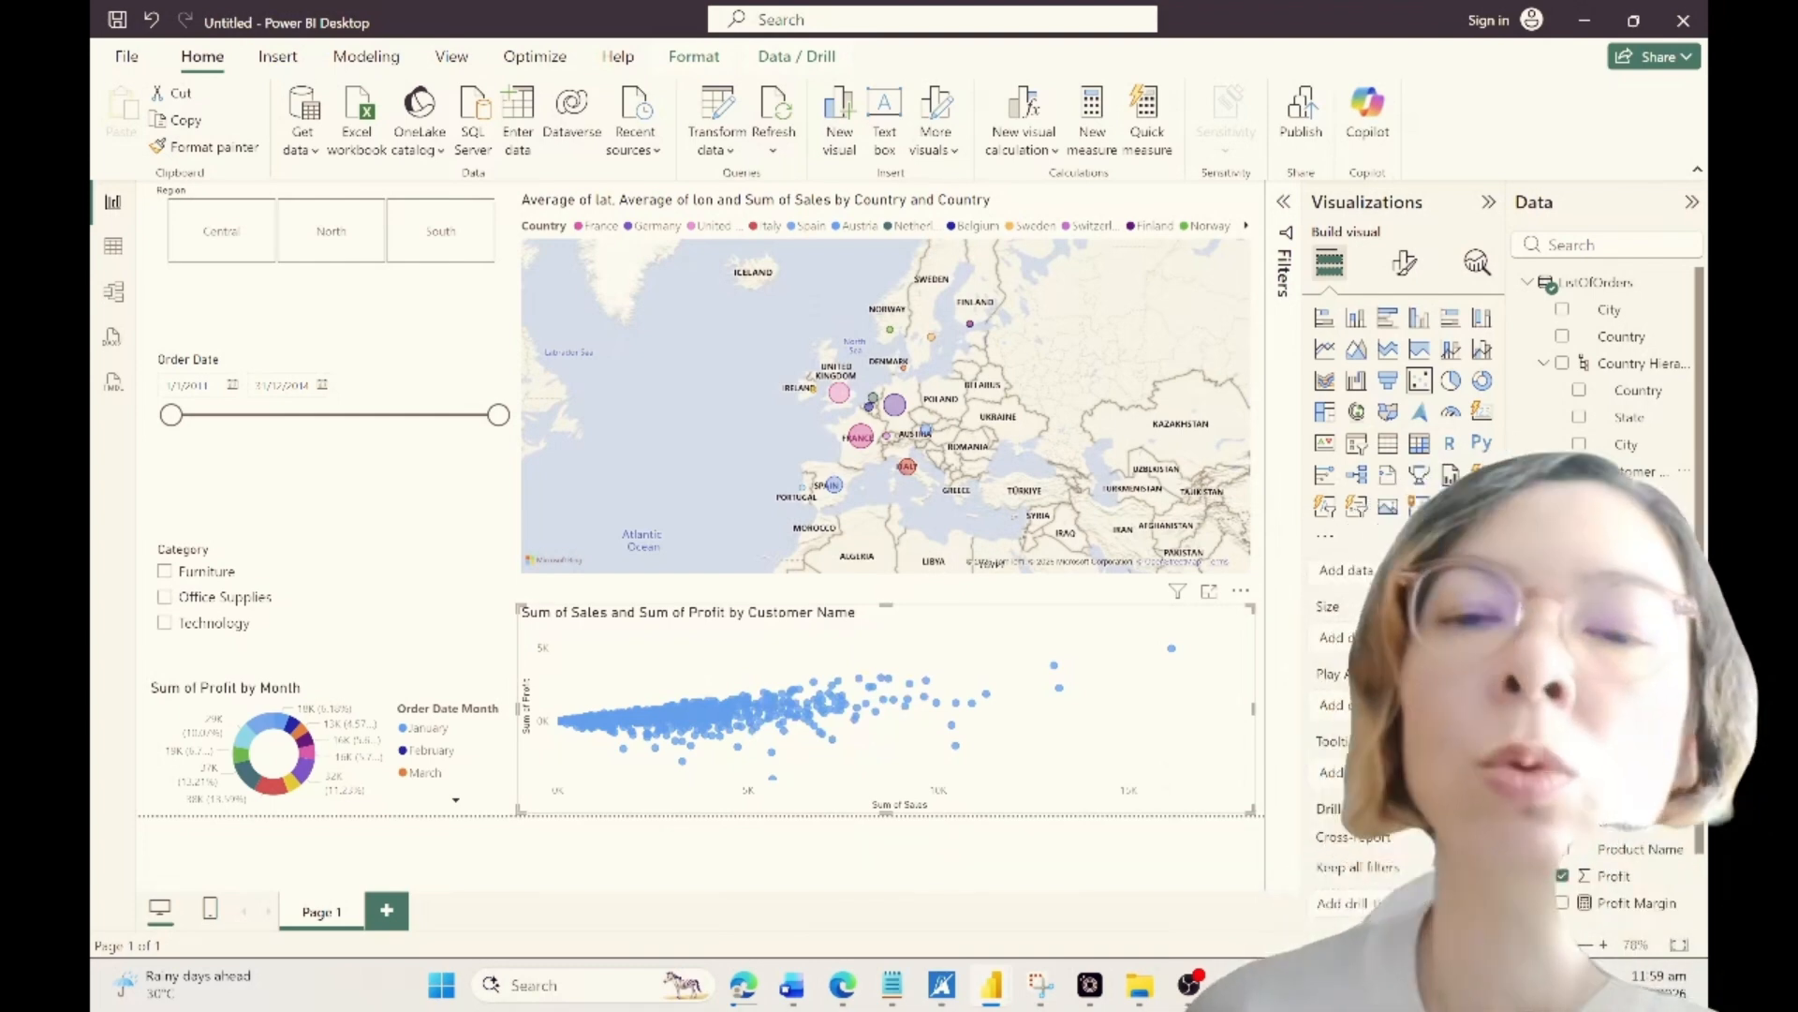
# Step: Add the Profit Margin measure to the scatter chart's tooltips and inspect the plotted customer points
pyautogui.moveTo(908, 702)
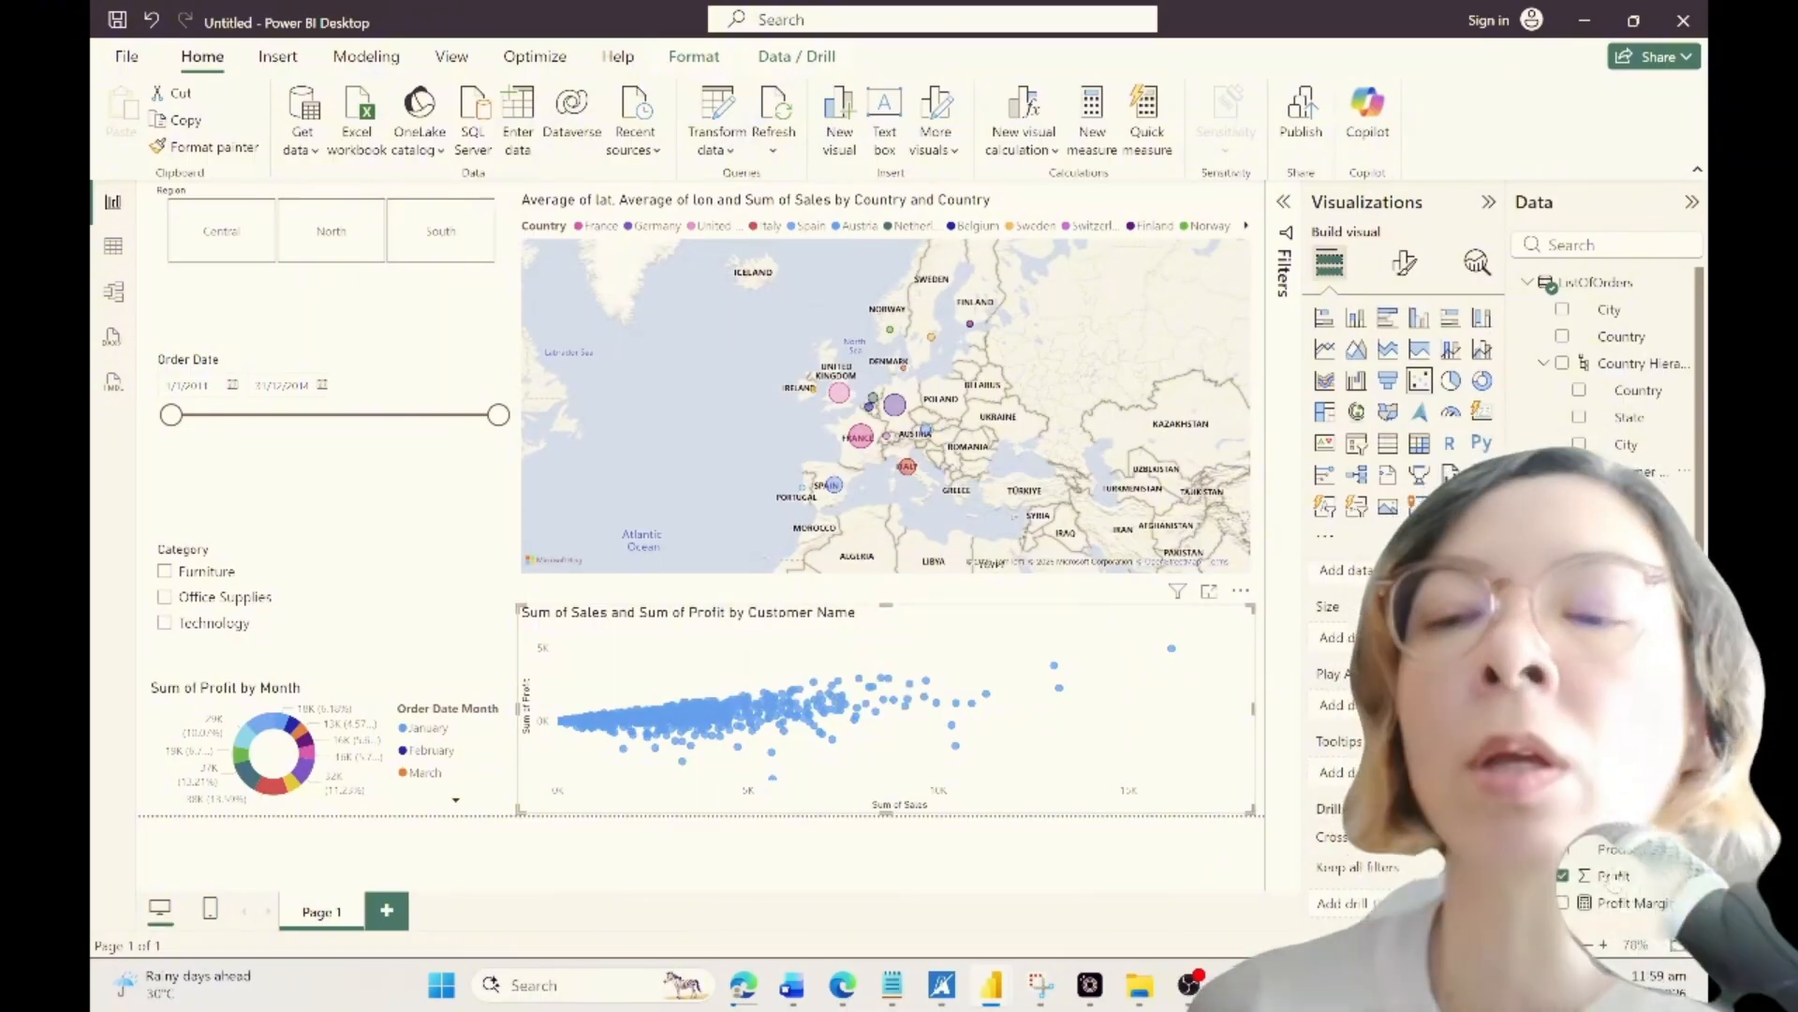
pyautogui.scroll(-2, 1612, 884)
pyautogui.click(1628, 827)
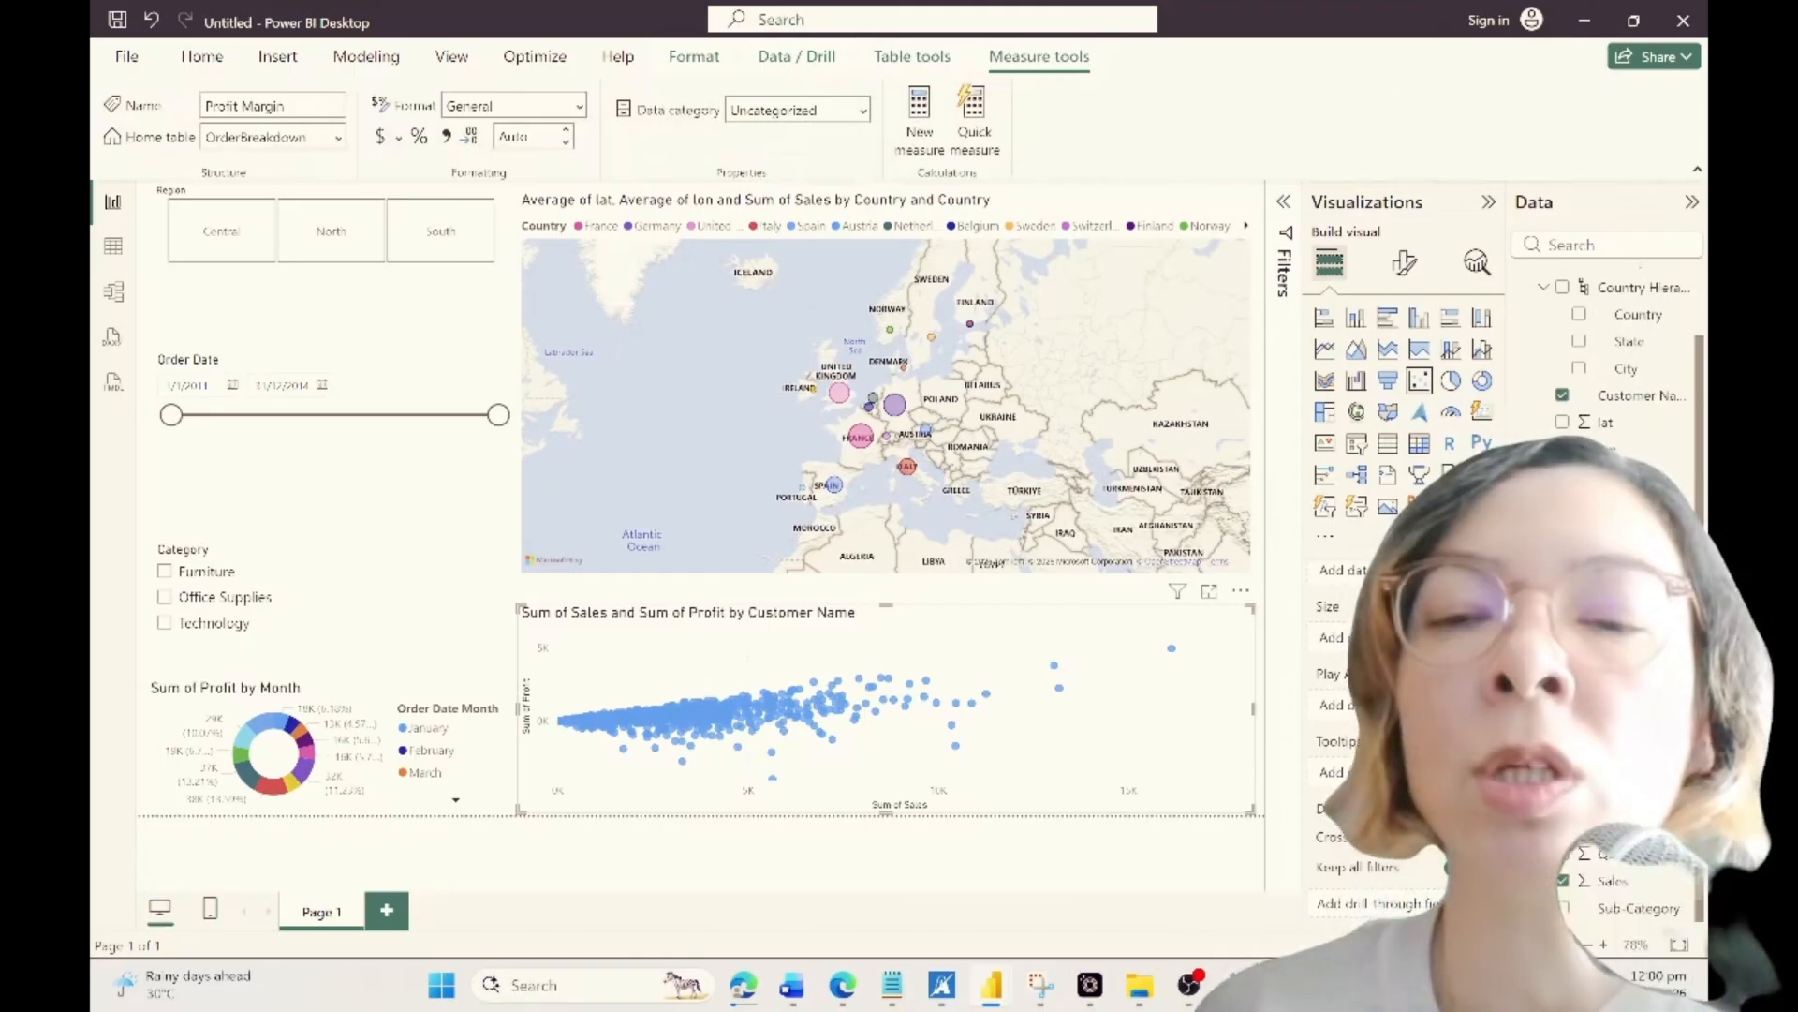
pyautogui.moveTo(1628, 827); pyautogui.dragTo(1349, 773)
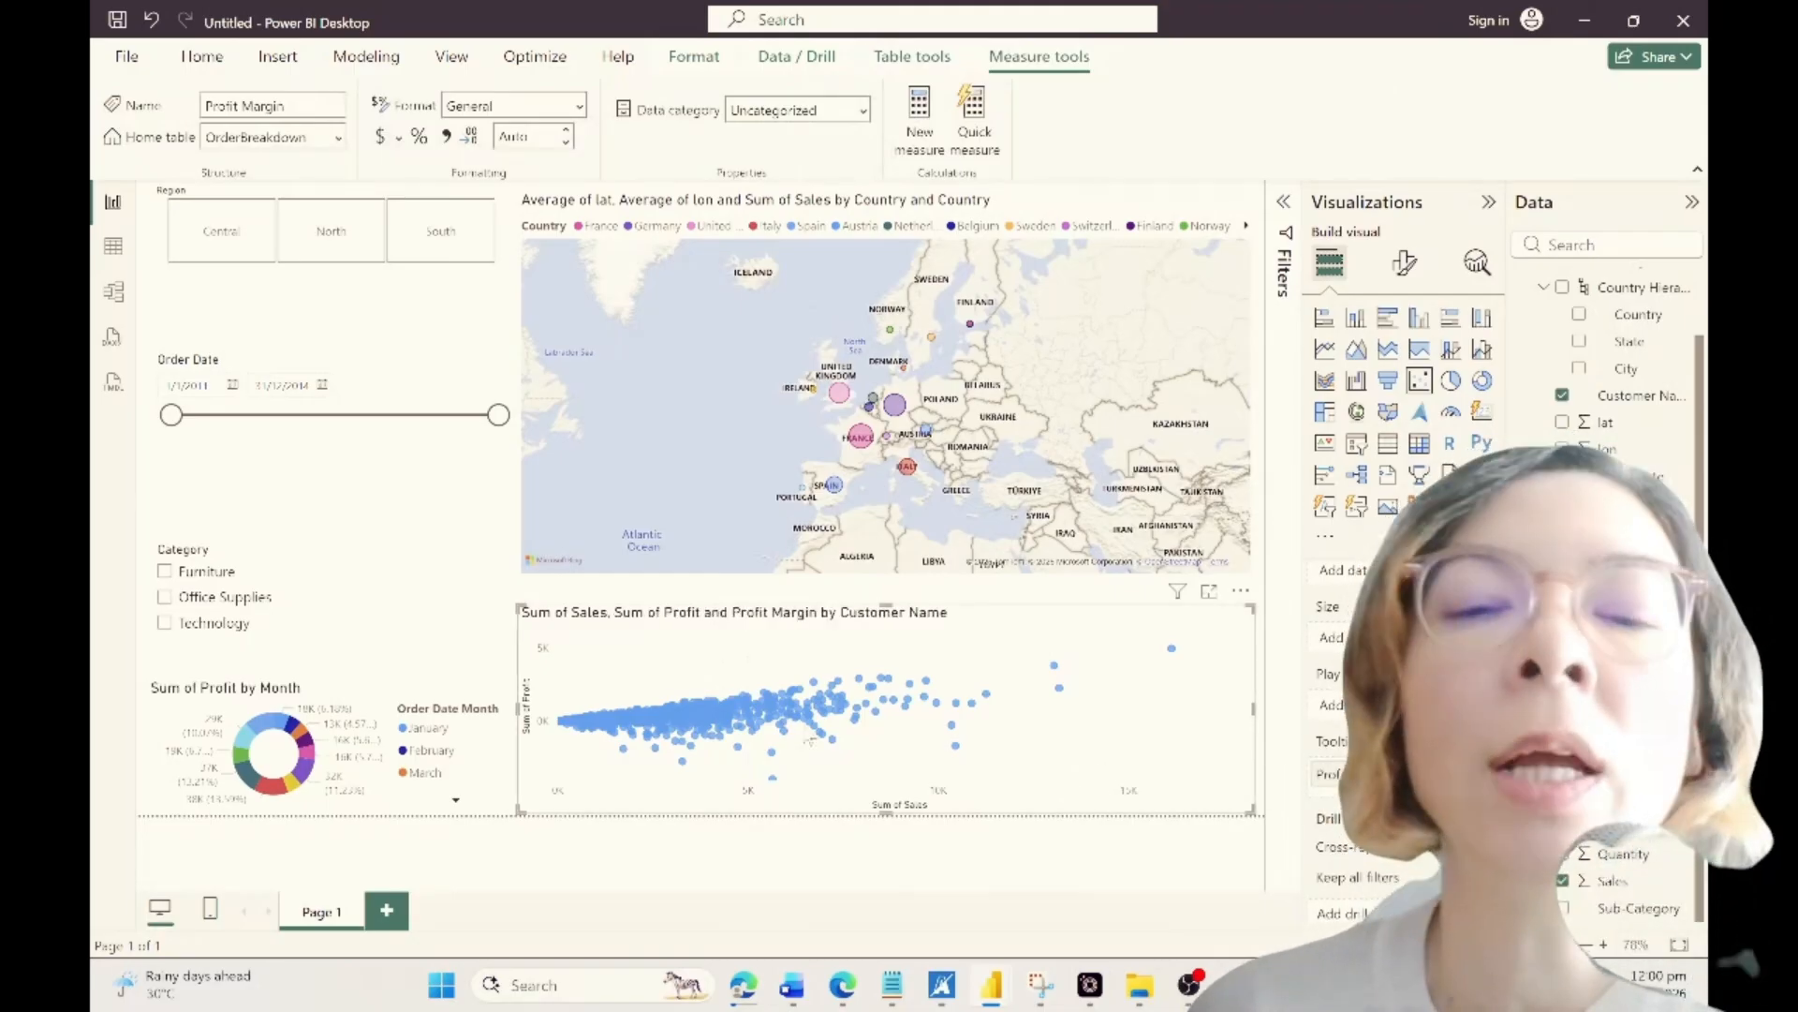
pyautogui.moveTo(796, 712)
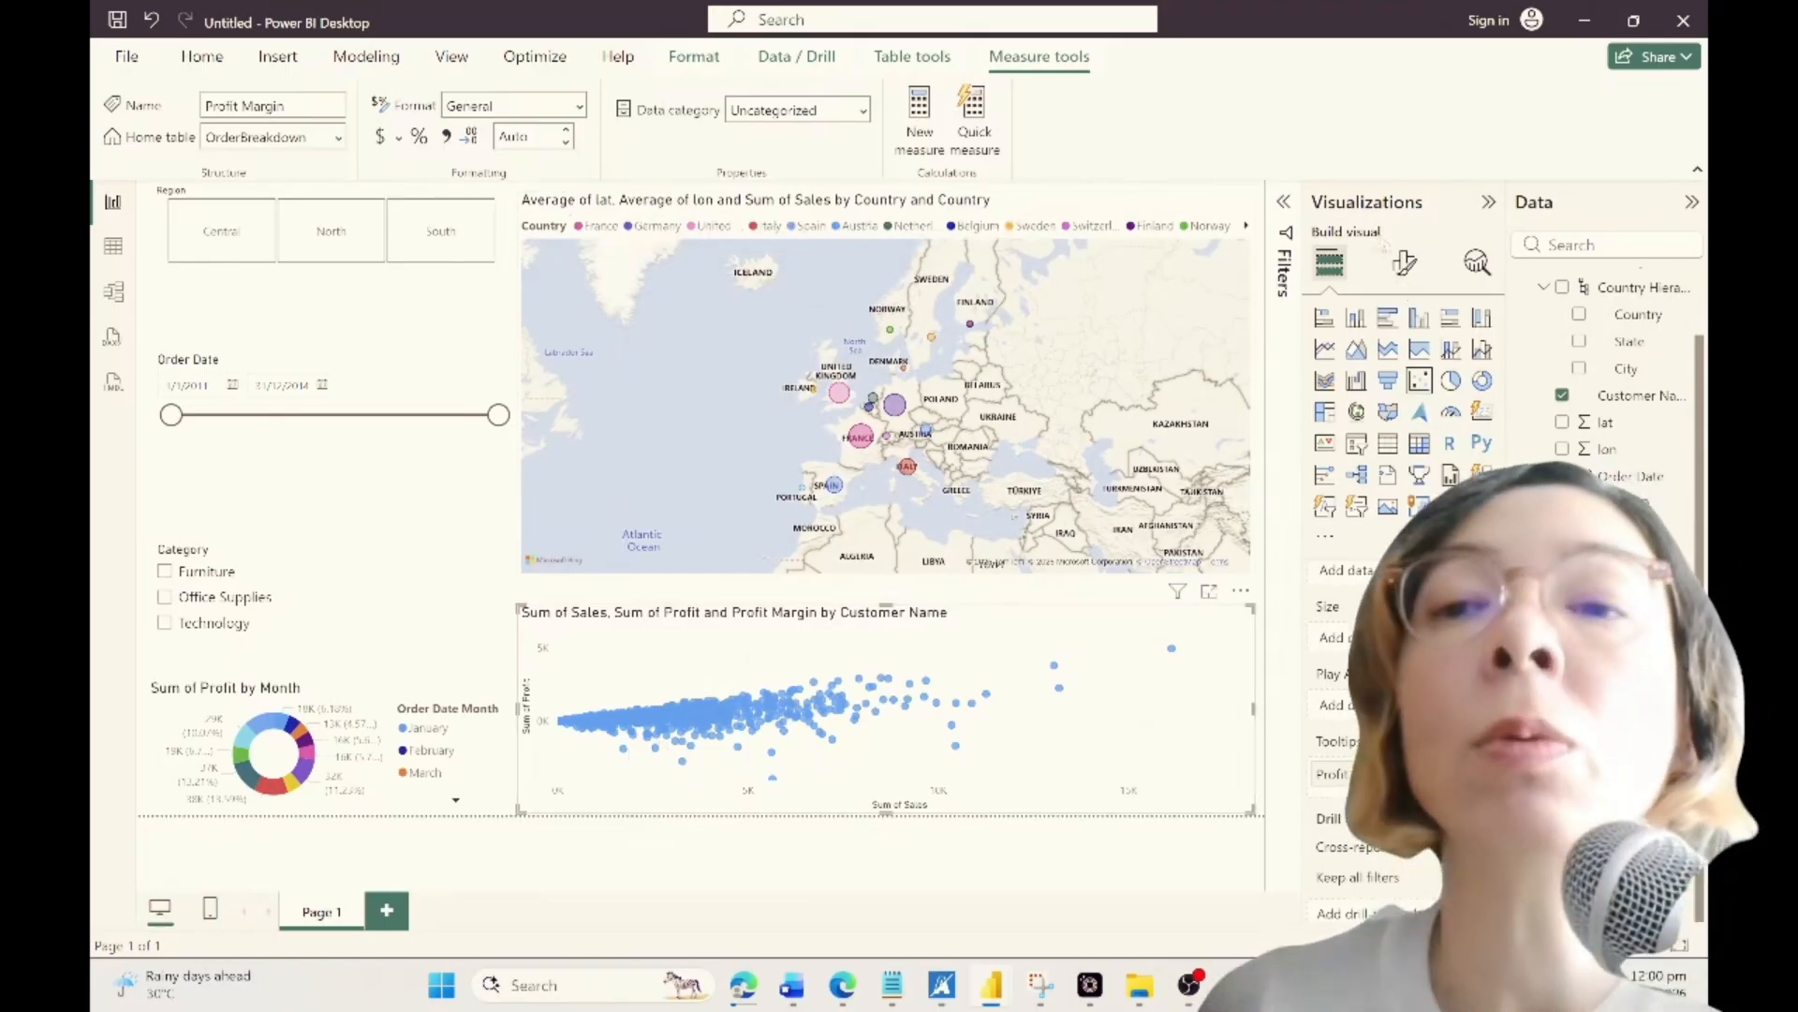
# Step: Rename the scatter chart's X axis field to Sales and its Y axis field to Profit
pyautogui.click(1403, 264)
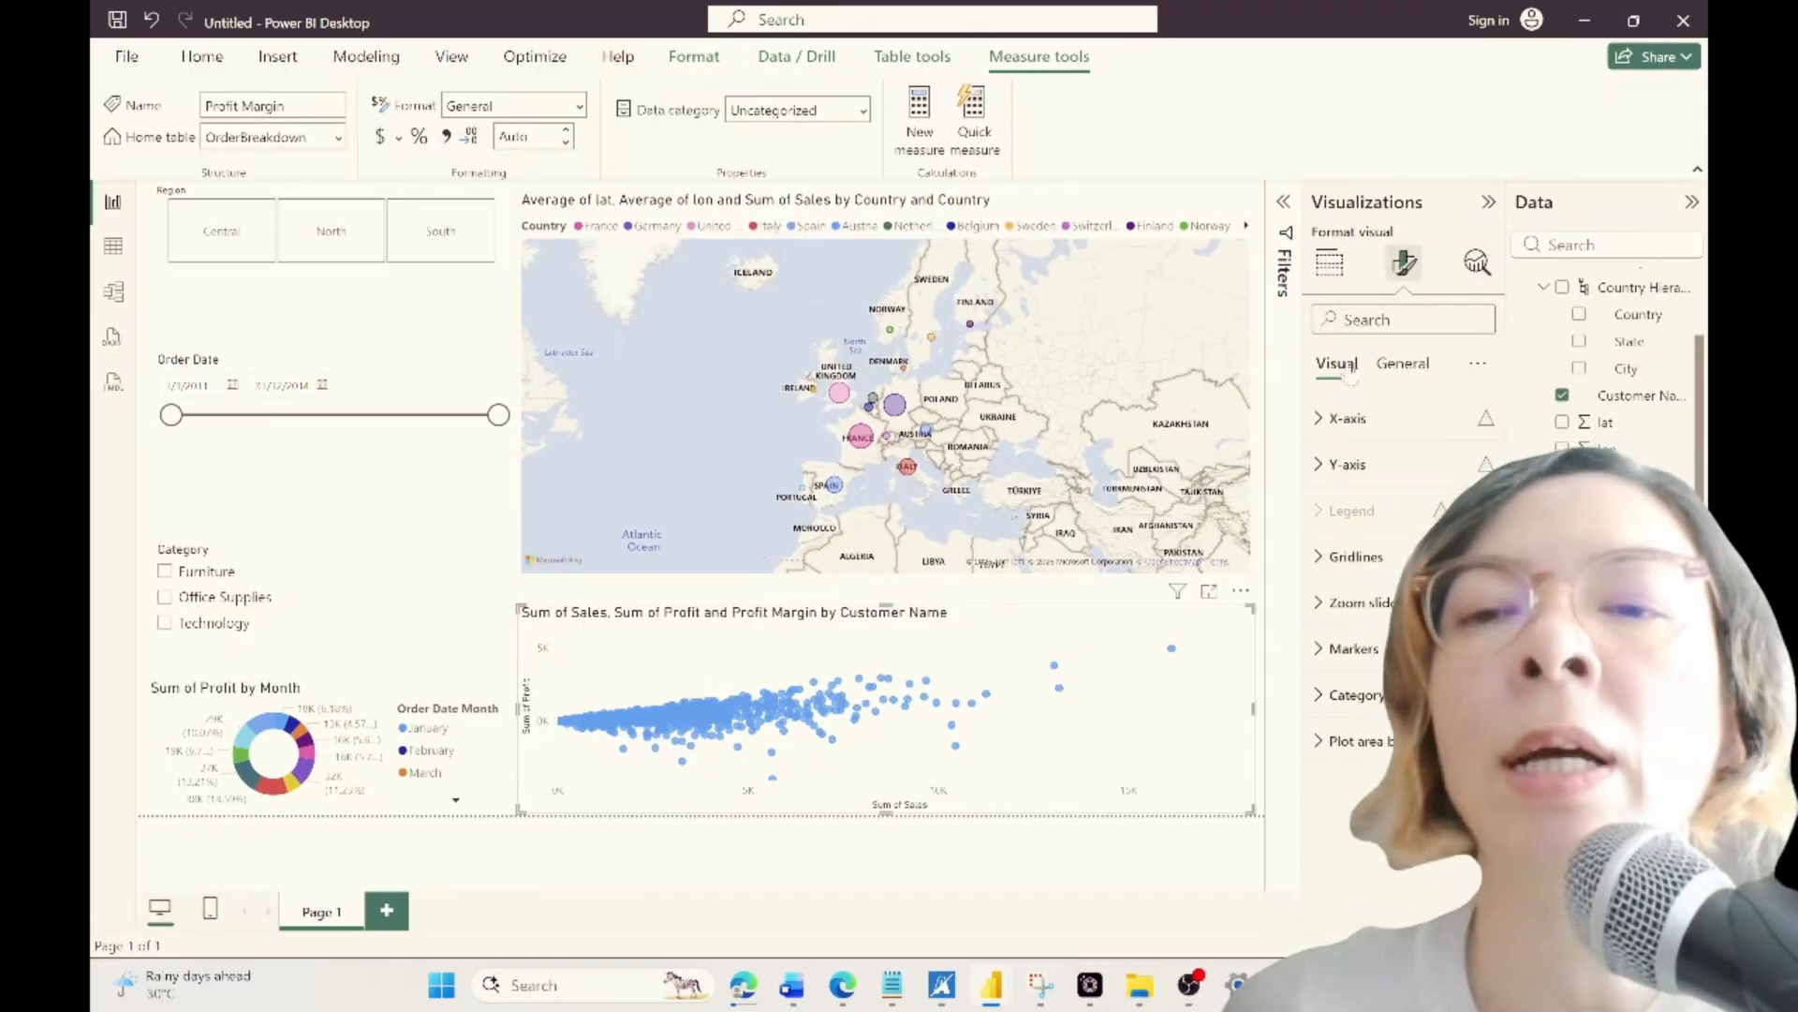
pyautogui.click(1405, 371)
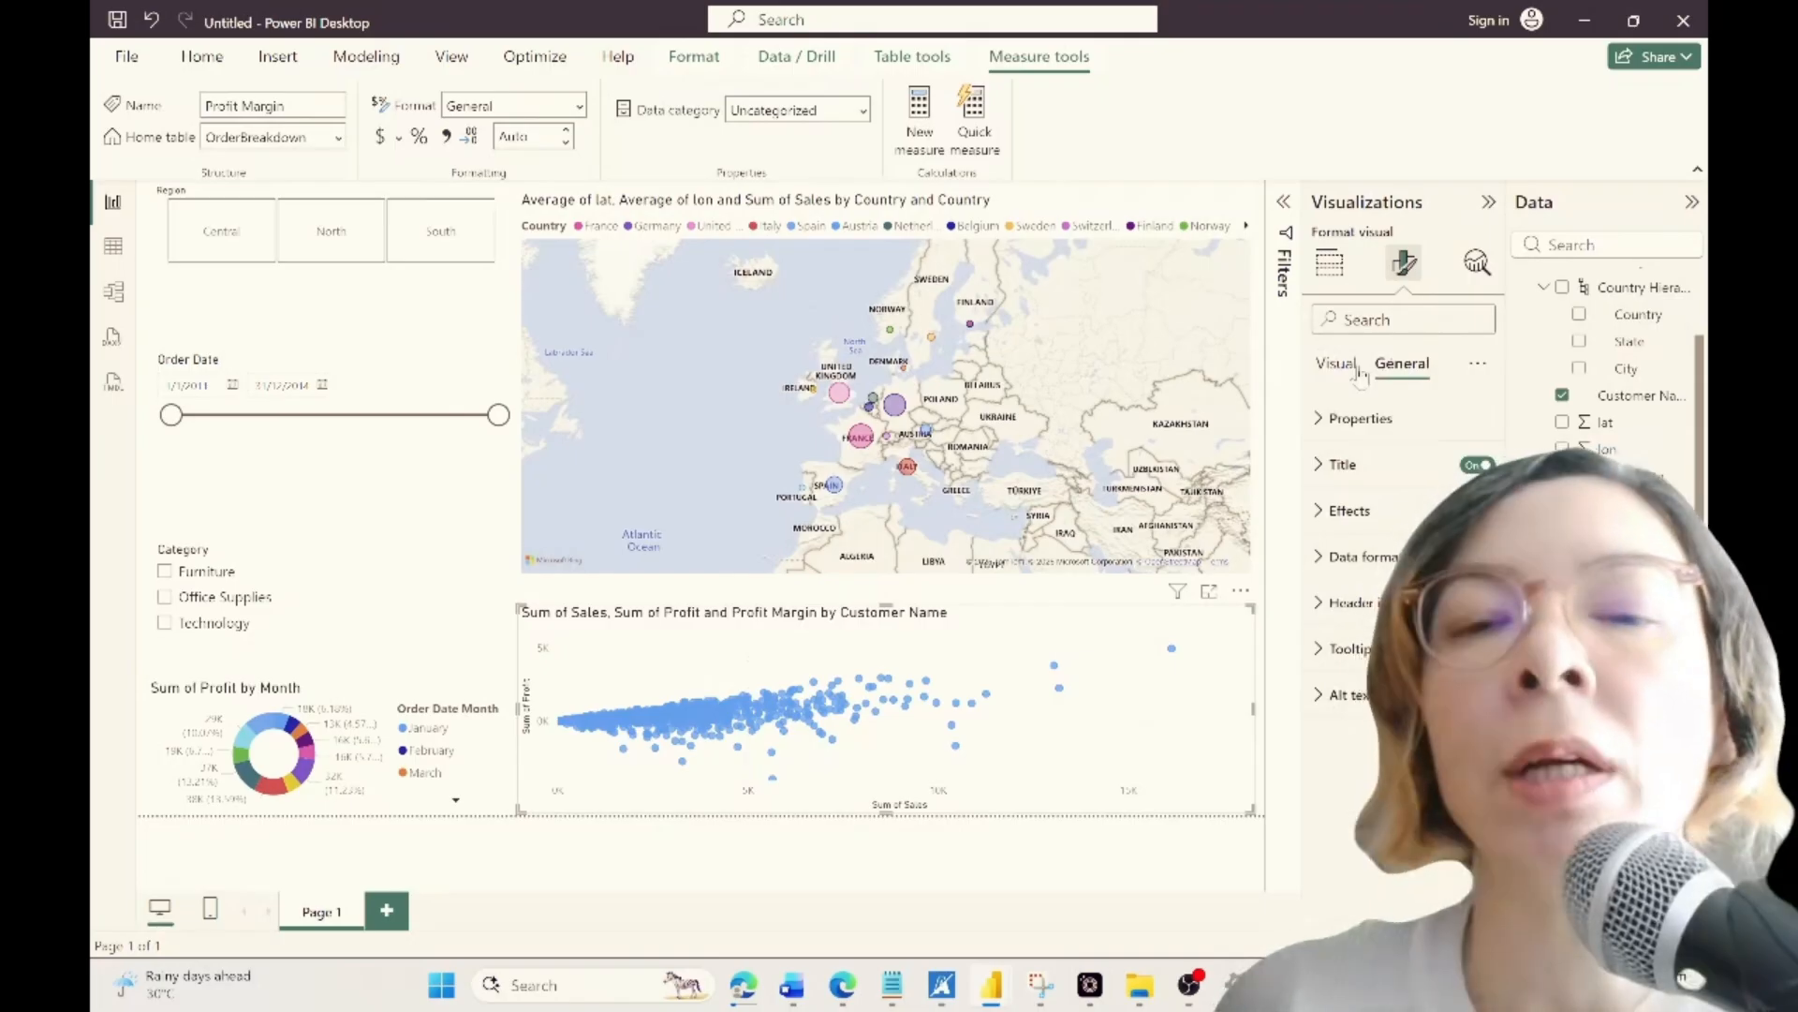
pyautogui.click(1330, 267)
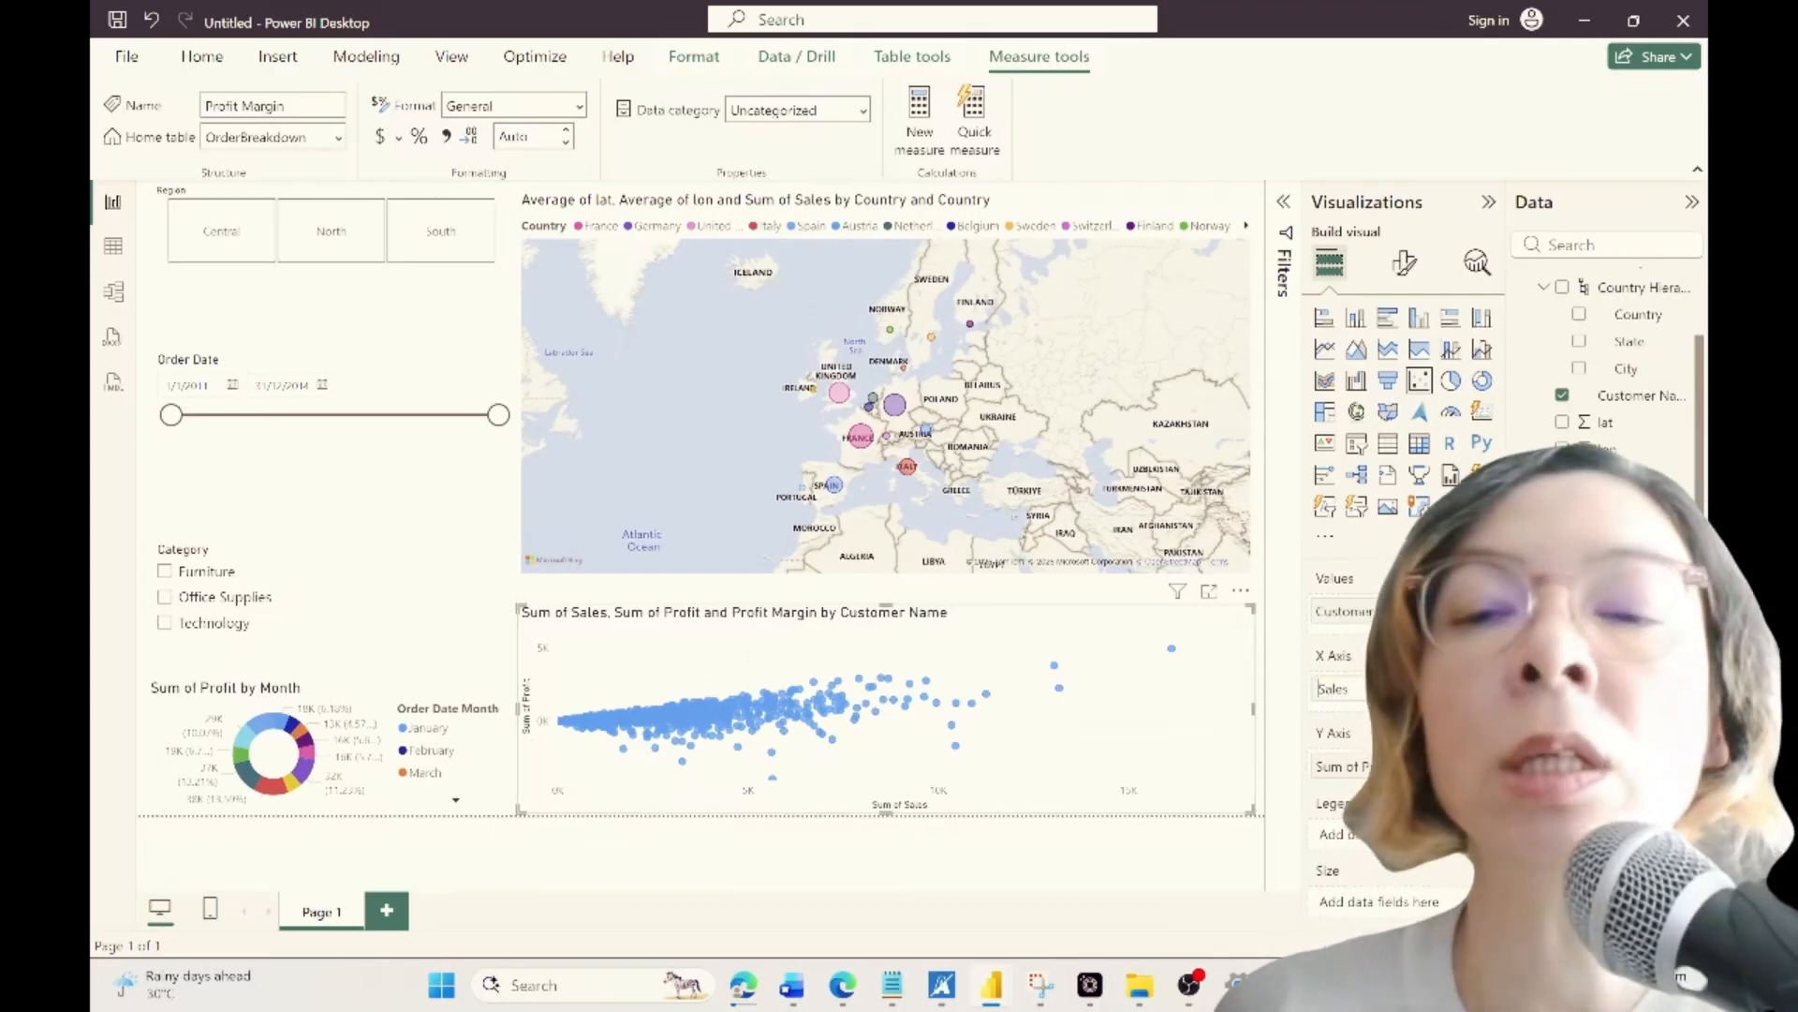
pyautogui.press('Return')
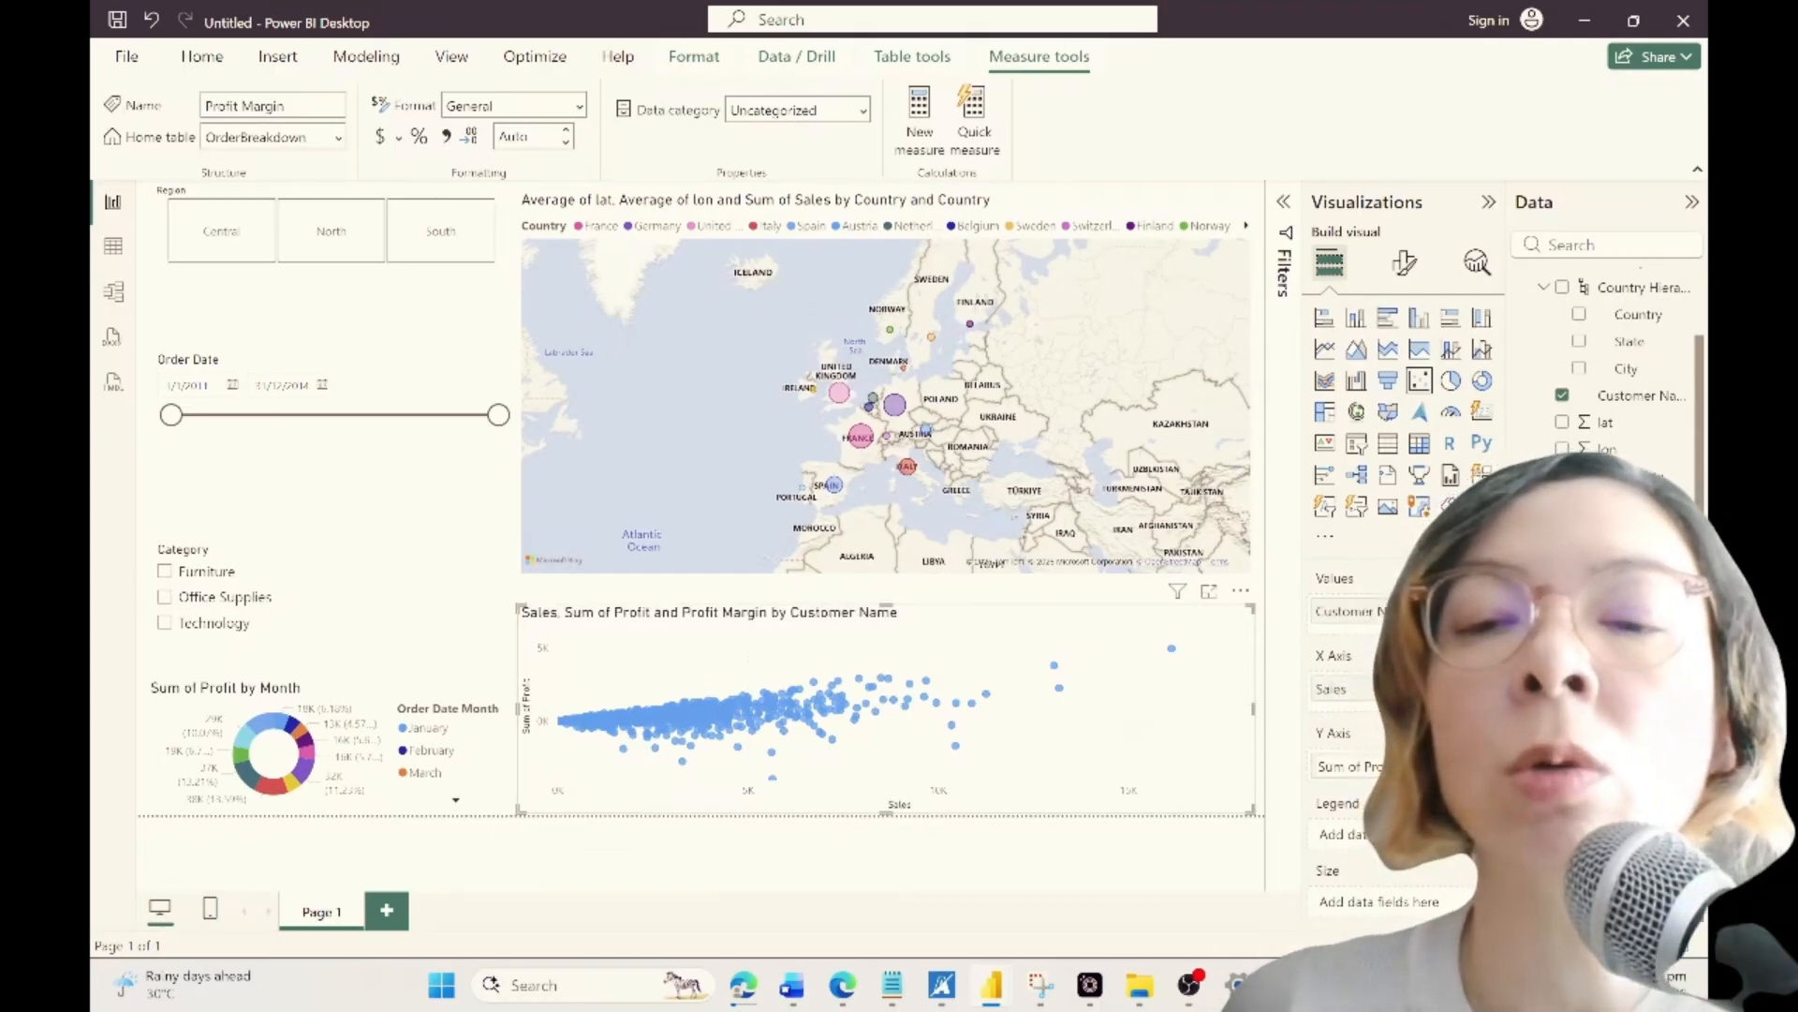
pyautogui.moveTo(1364, 767); pyautogui.dragTo(1240, 776)
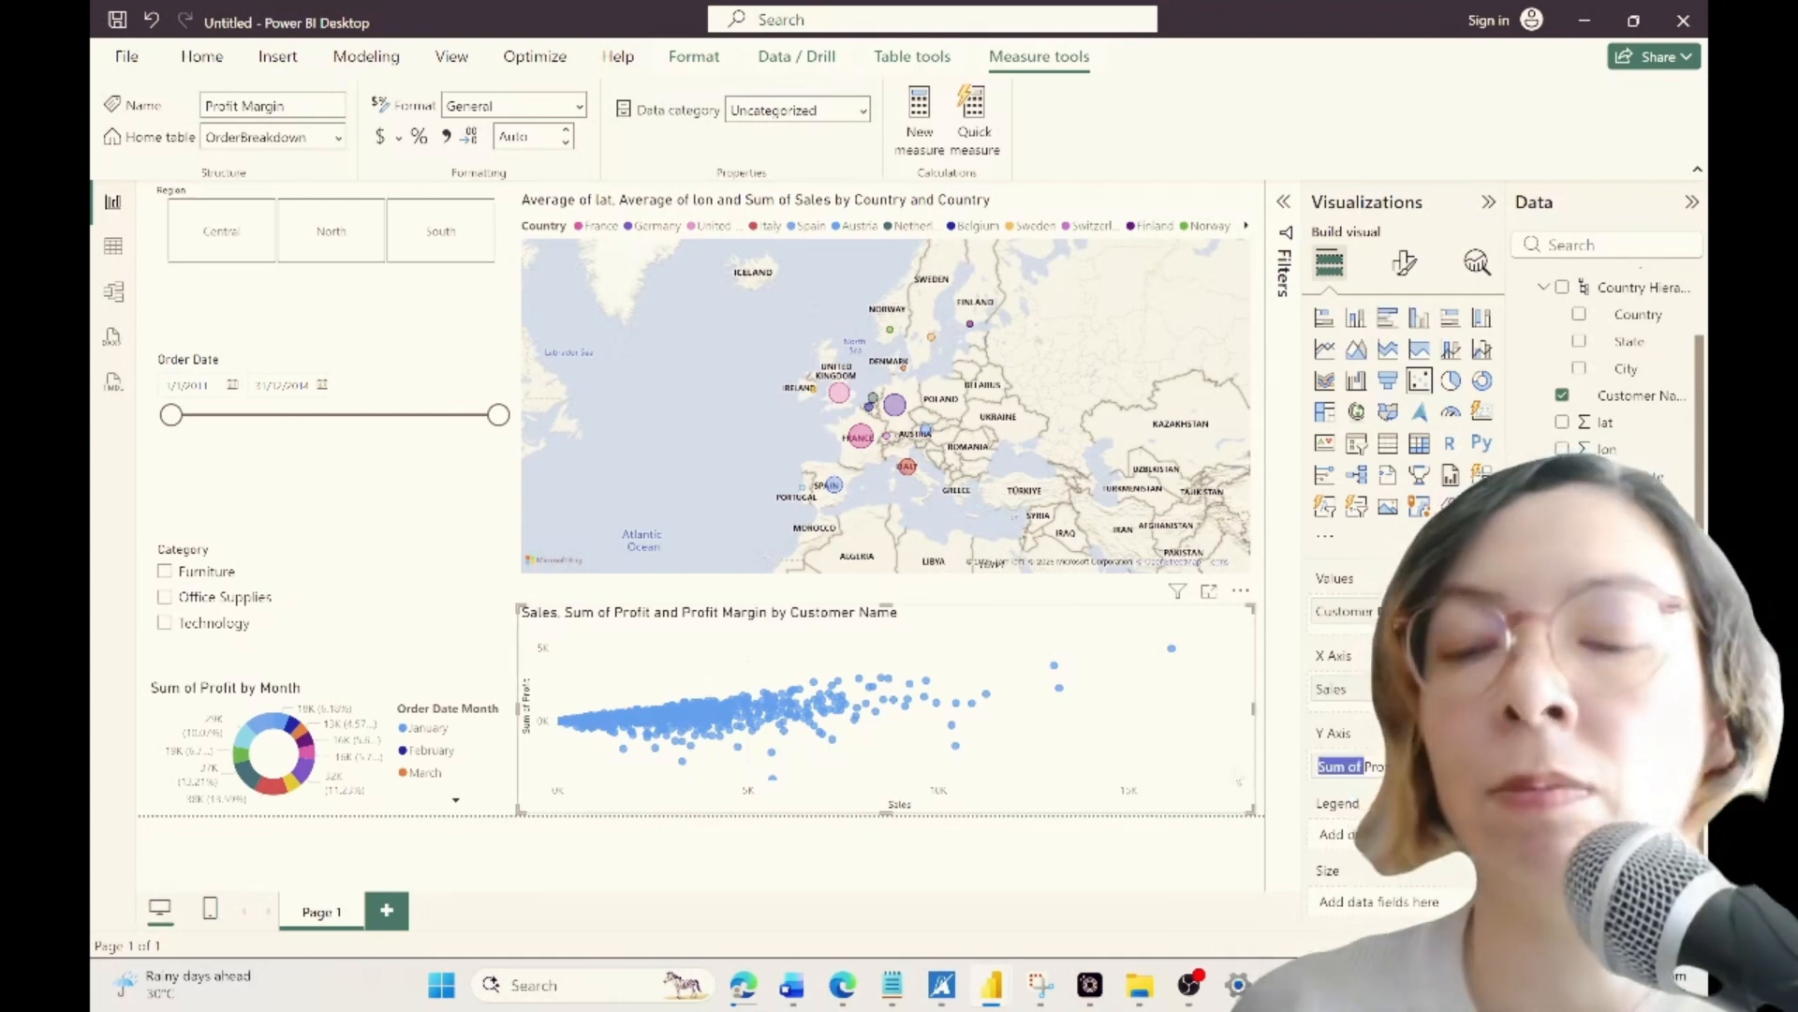
pyautogui.press('Return')
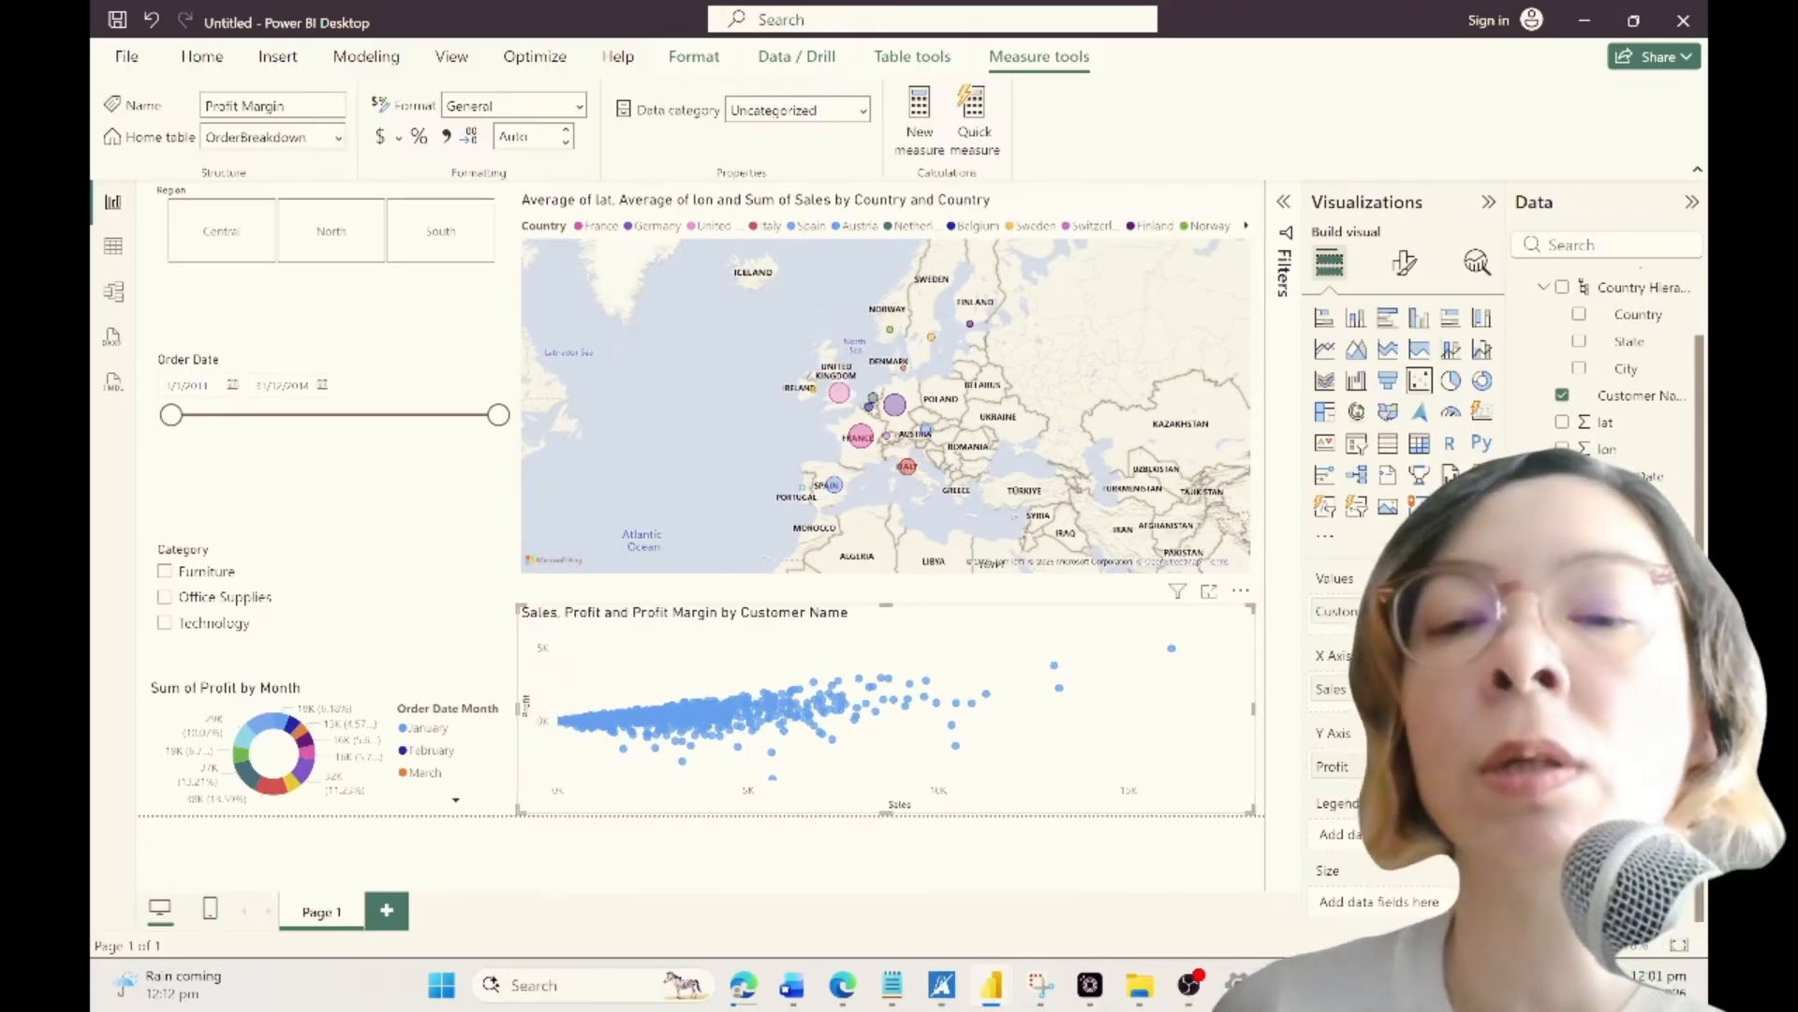
# Step: Change the scatter chart's title to "Profit Margin by Customer"
pyautogui.click(1404, 262)
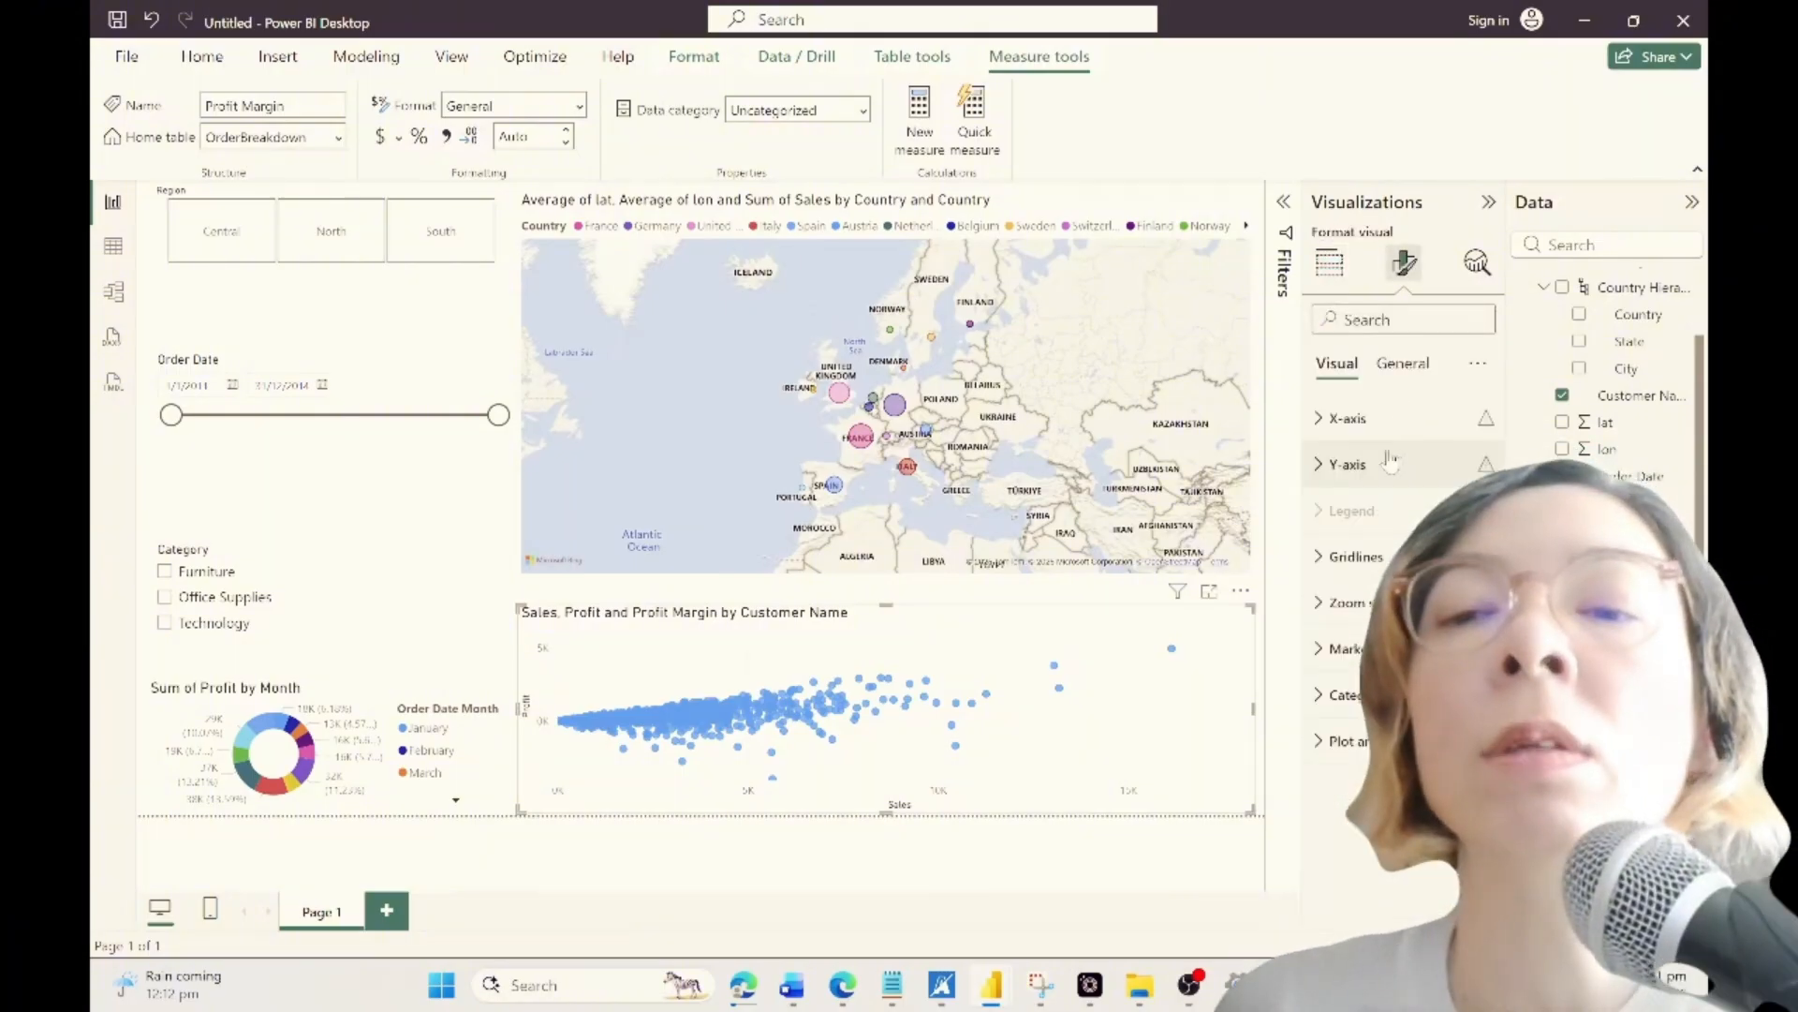
pyautogui.click(1395, 367)
pyautogui.click(1341, 464)
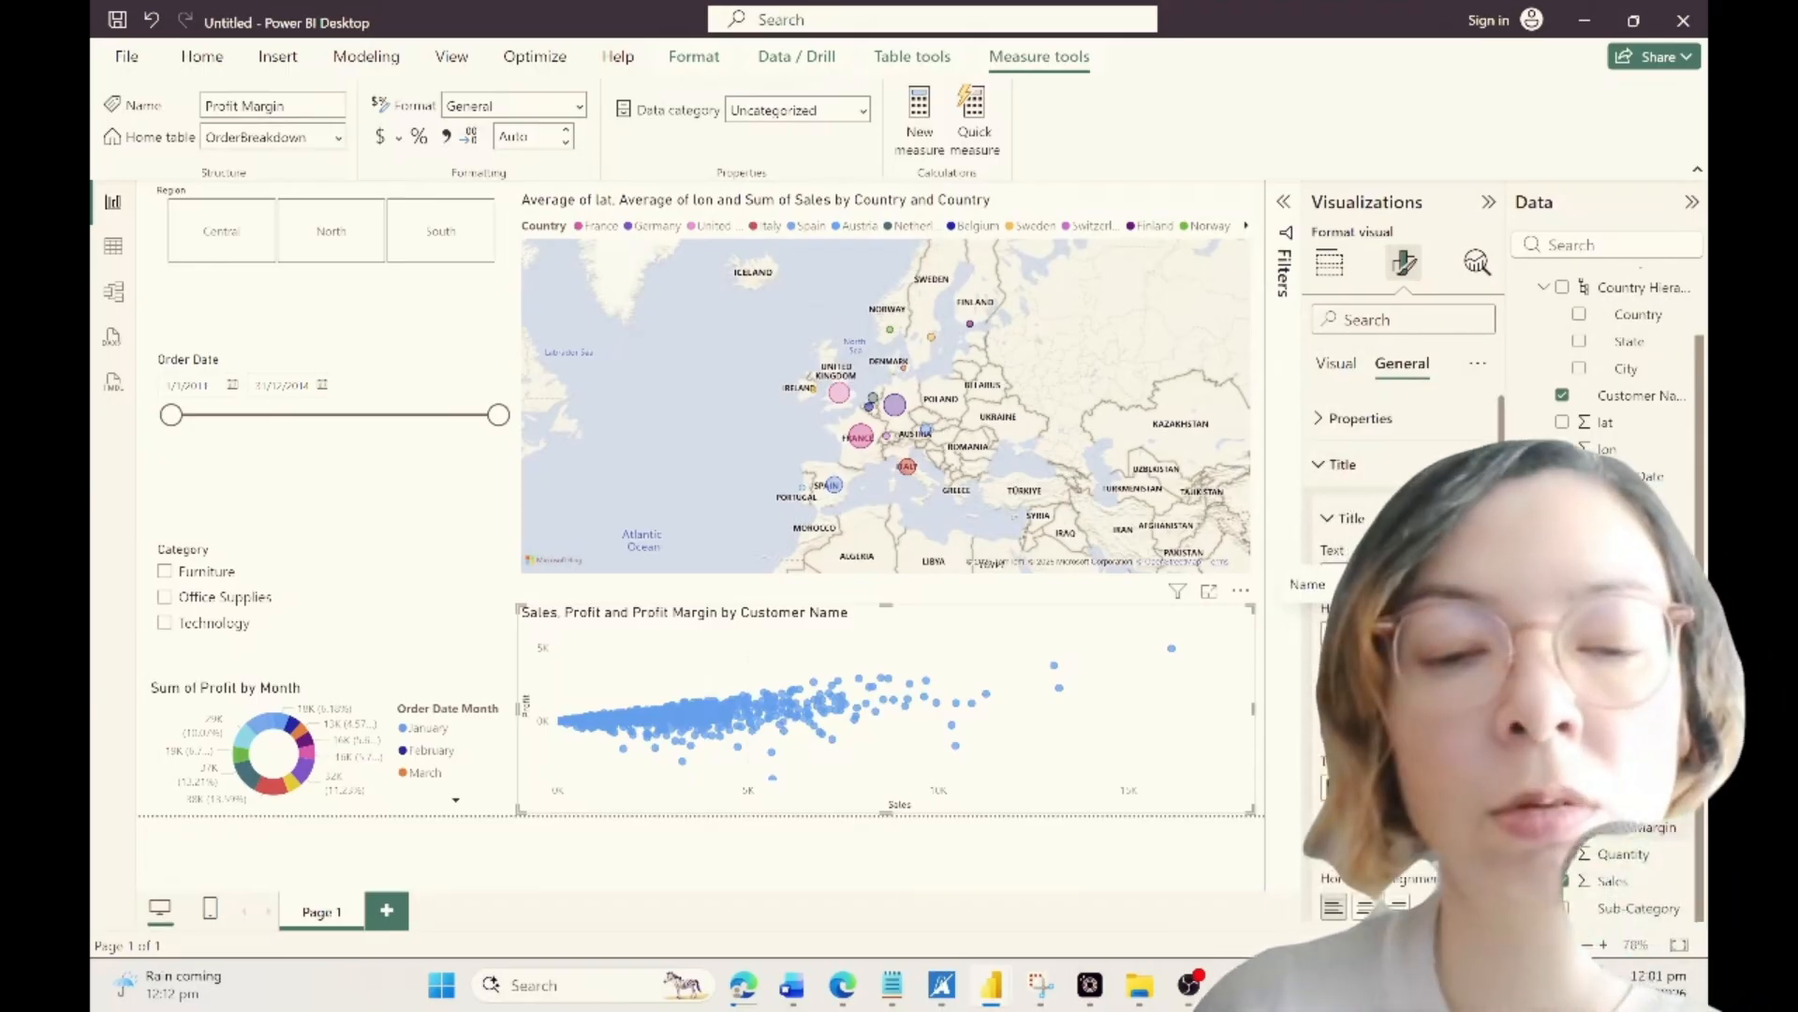
pyautogui.write('Profit Margin by')
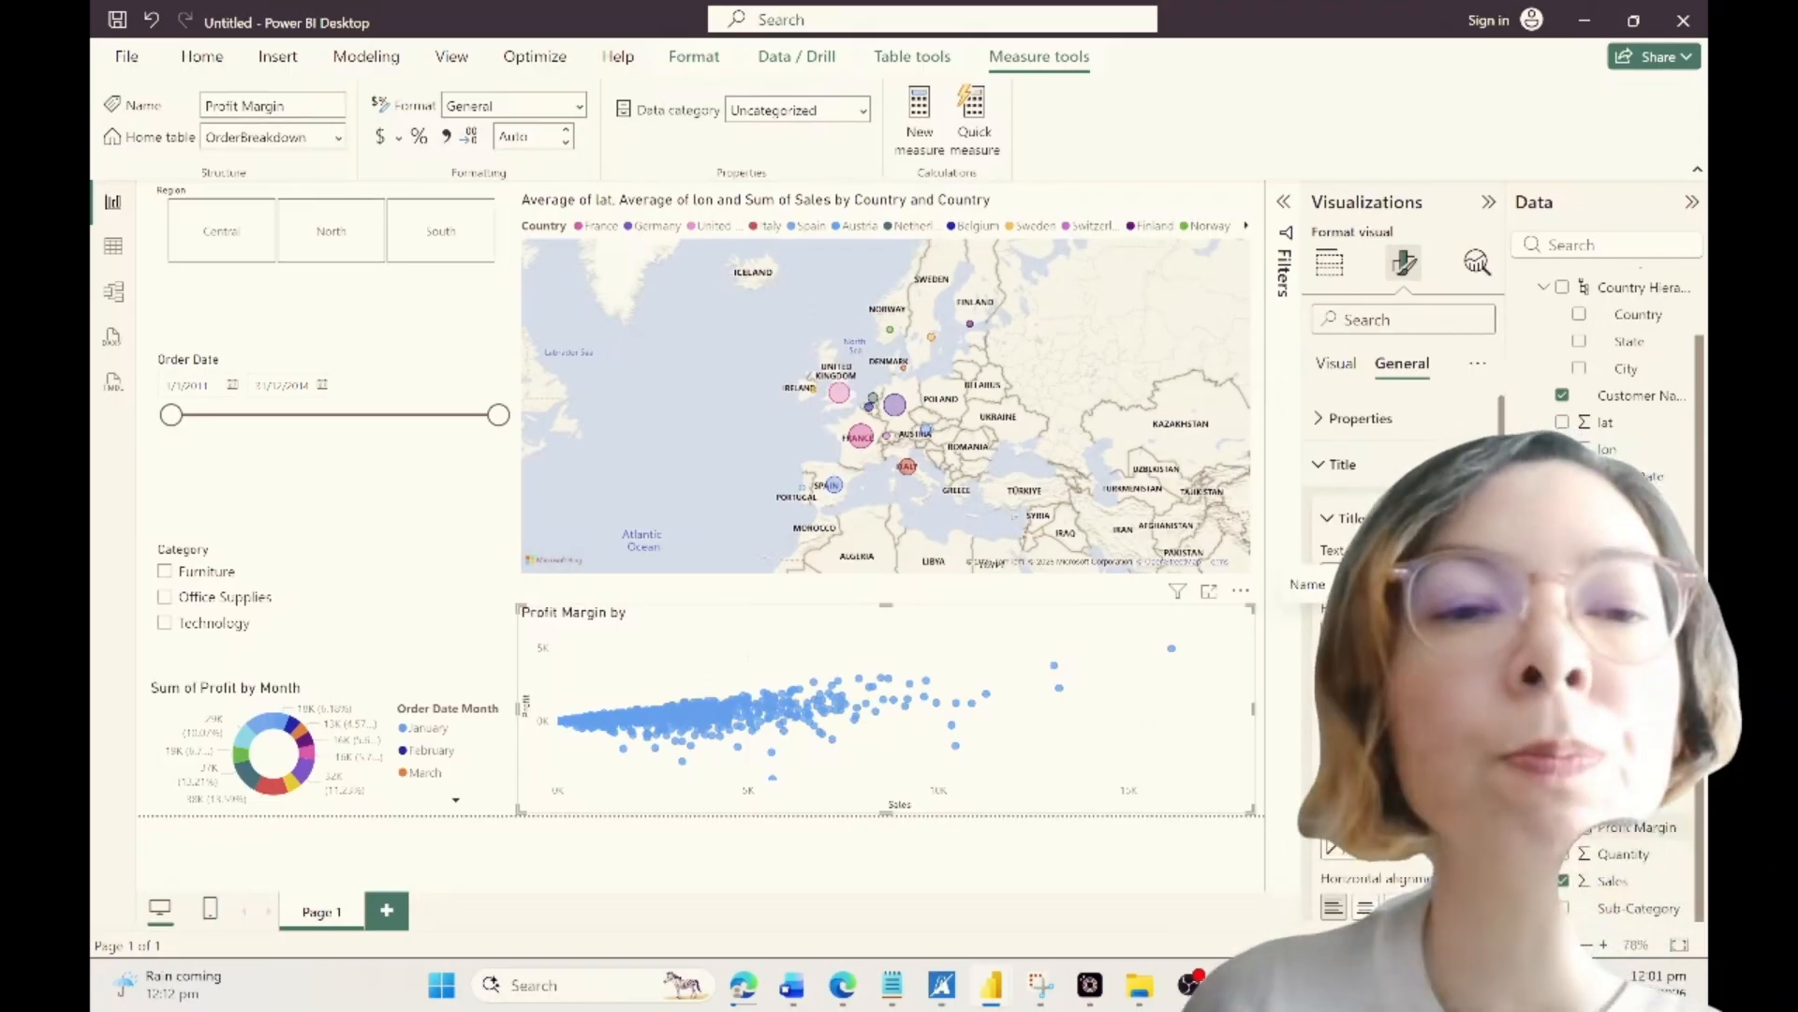
pyautogui.write(' Customer')
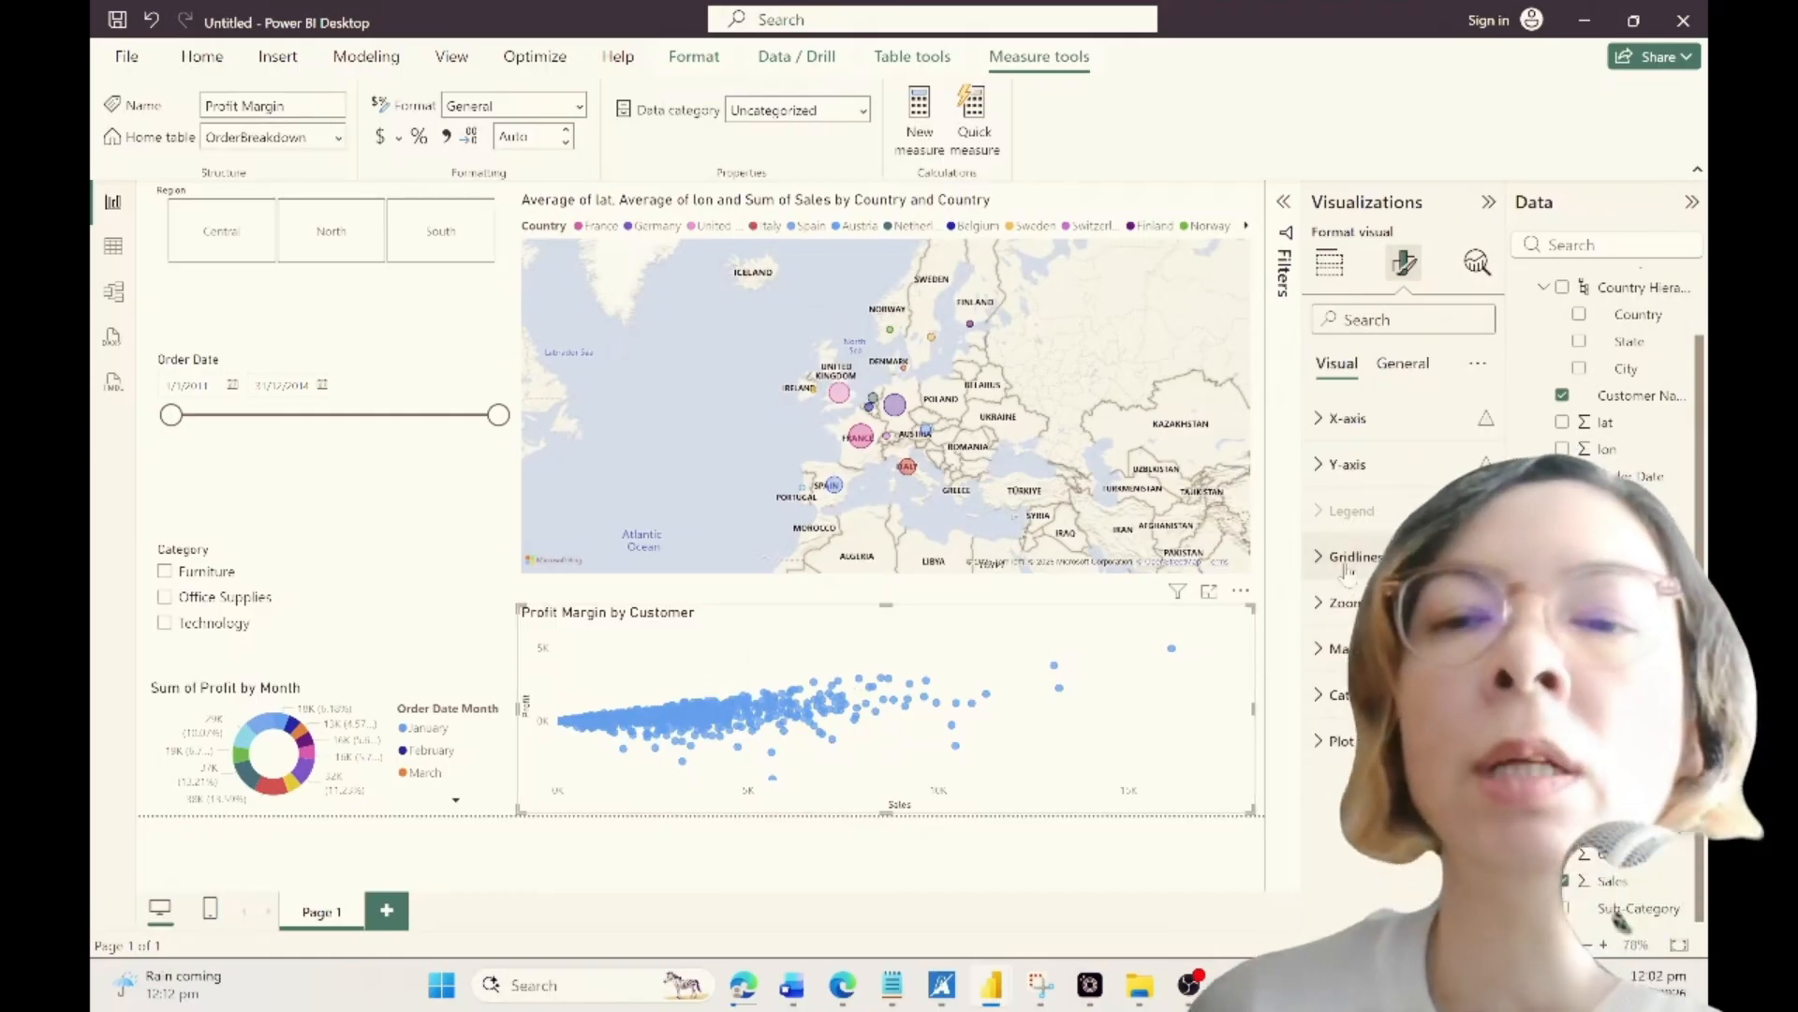
# Step: Set the scatter chart's horizontal gridlines to a dashed line style and turn on its zoom sliders
pyautogui.scroll(-3, 1359, 597)
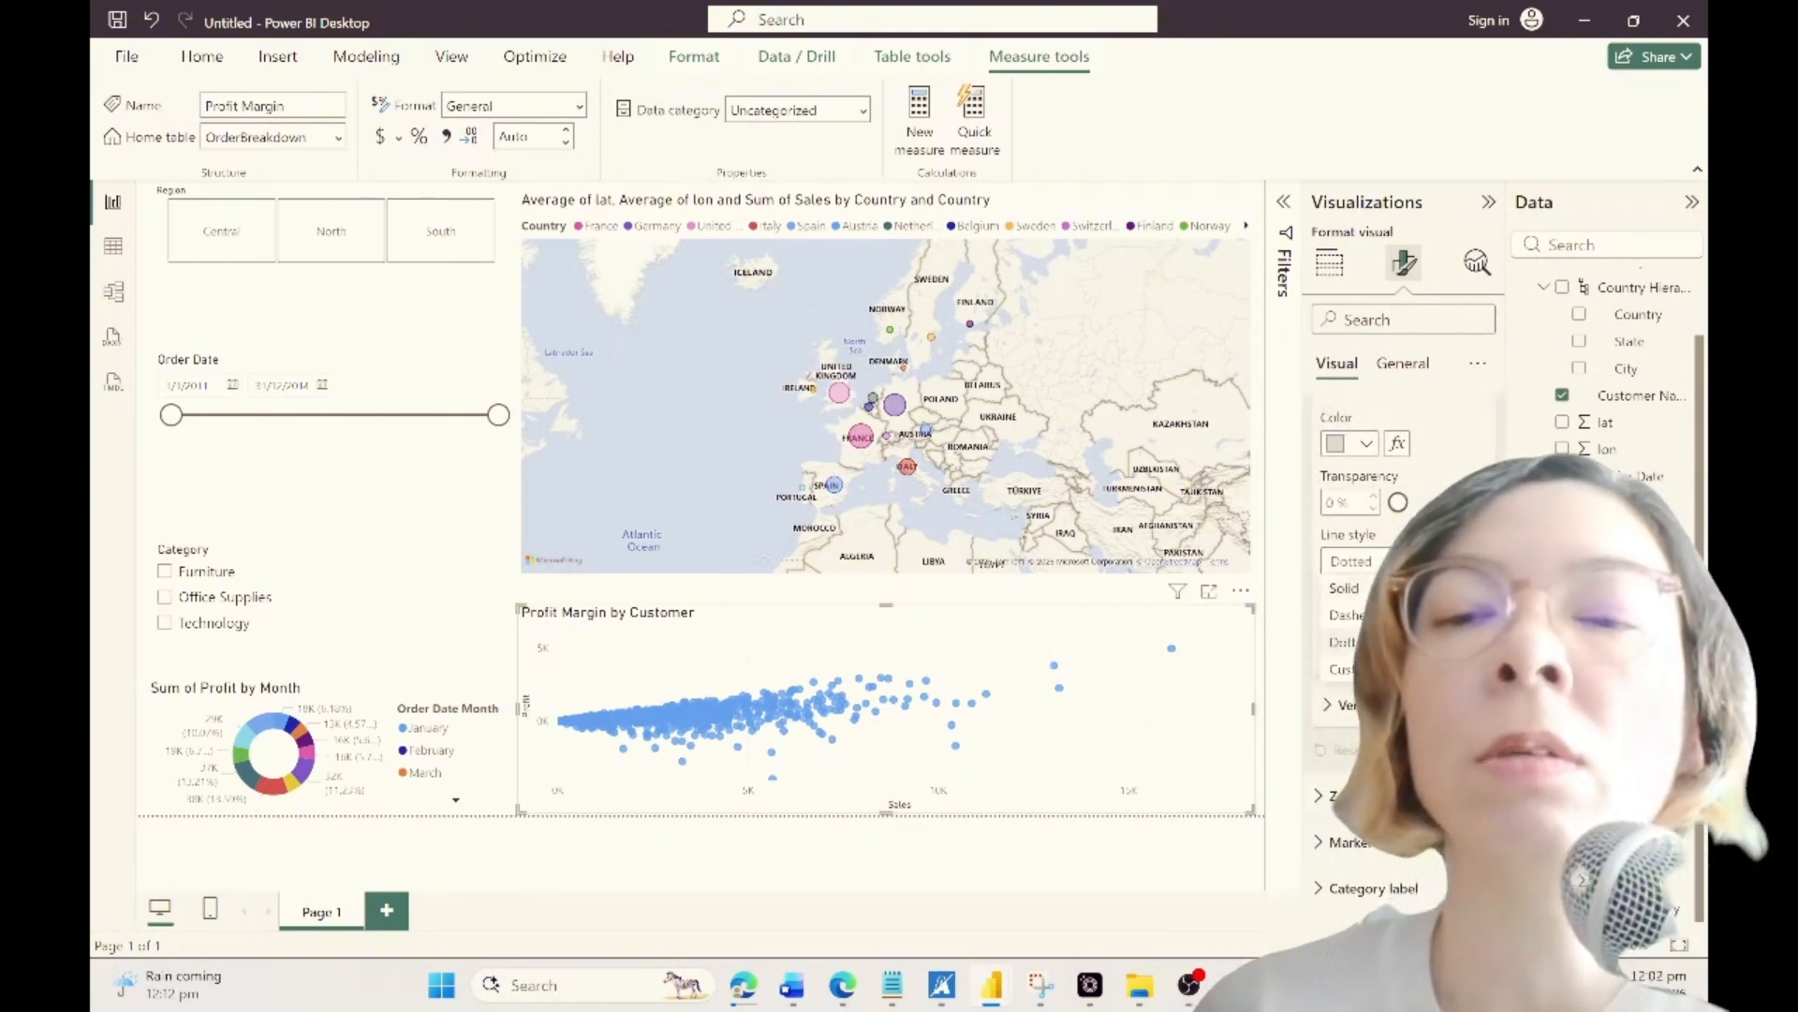
pyautogui.click(1375, 615)
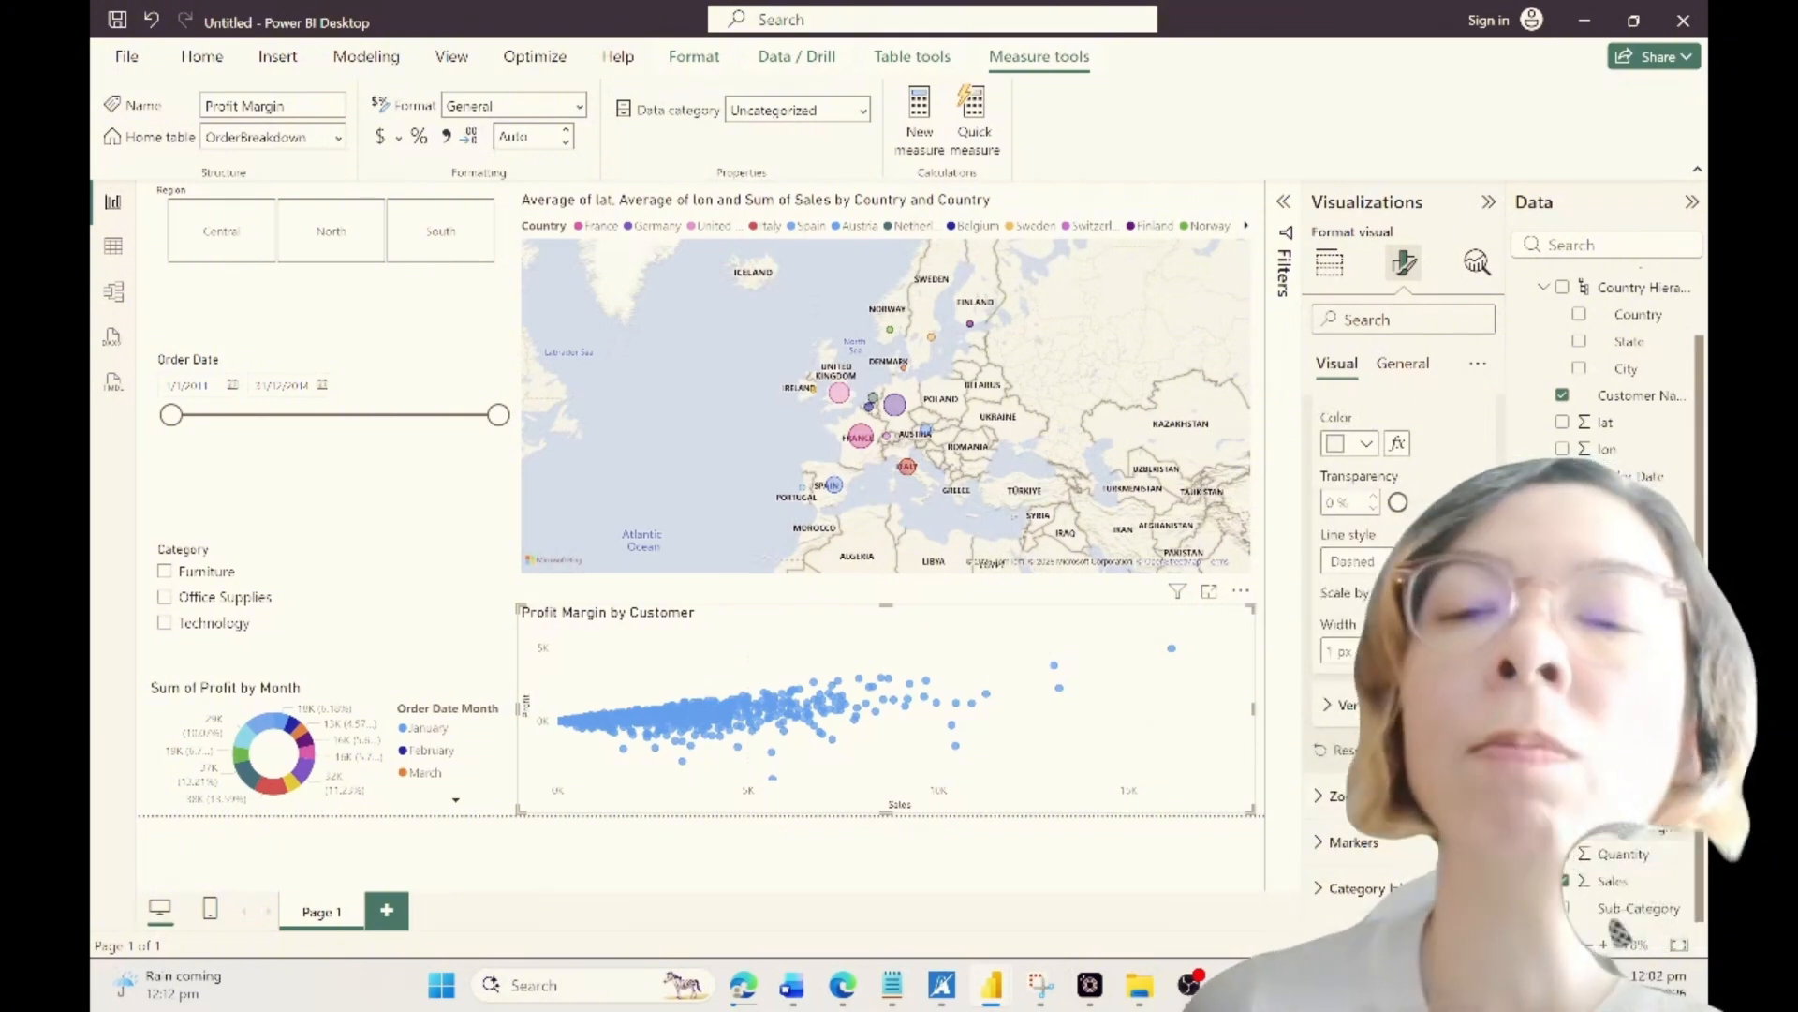
pyautogui.scroll(-3, 1387, 562)
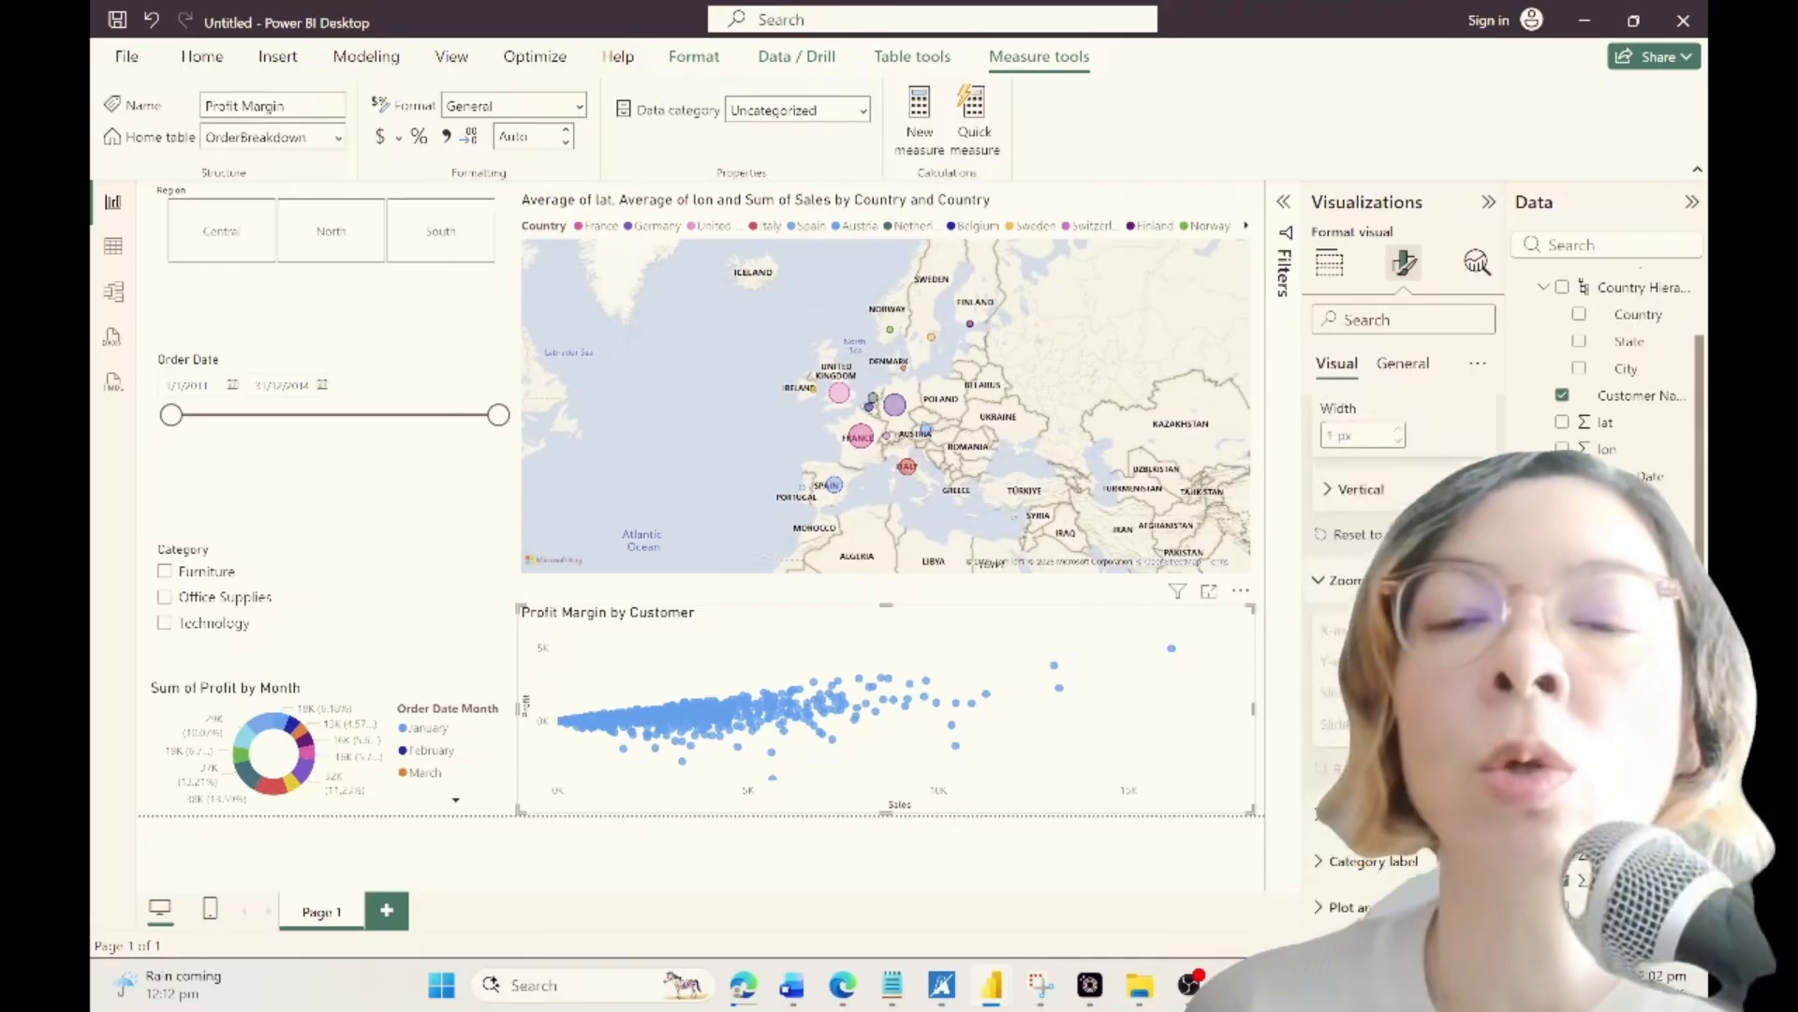
pyautogui.click(1471, 571)
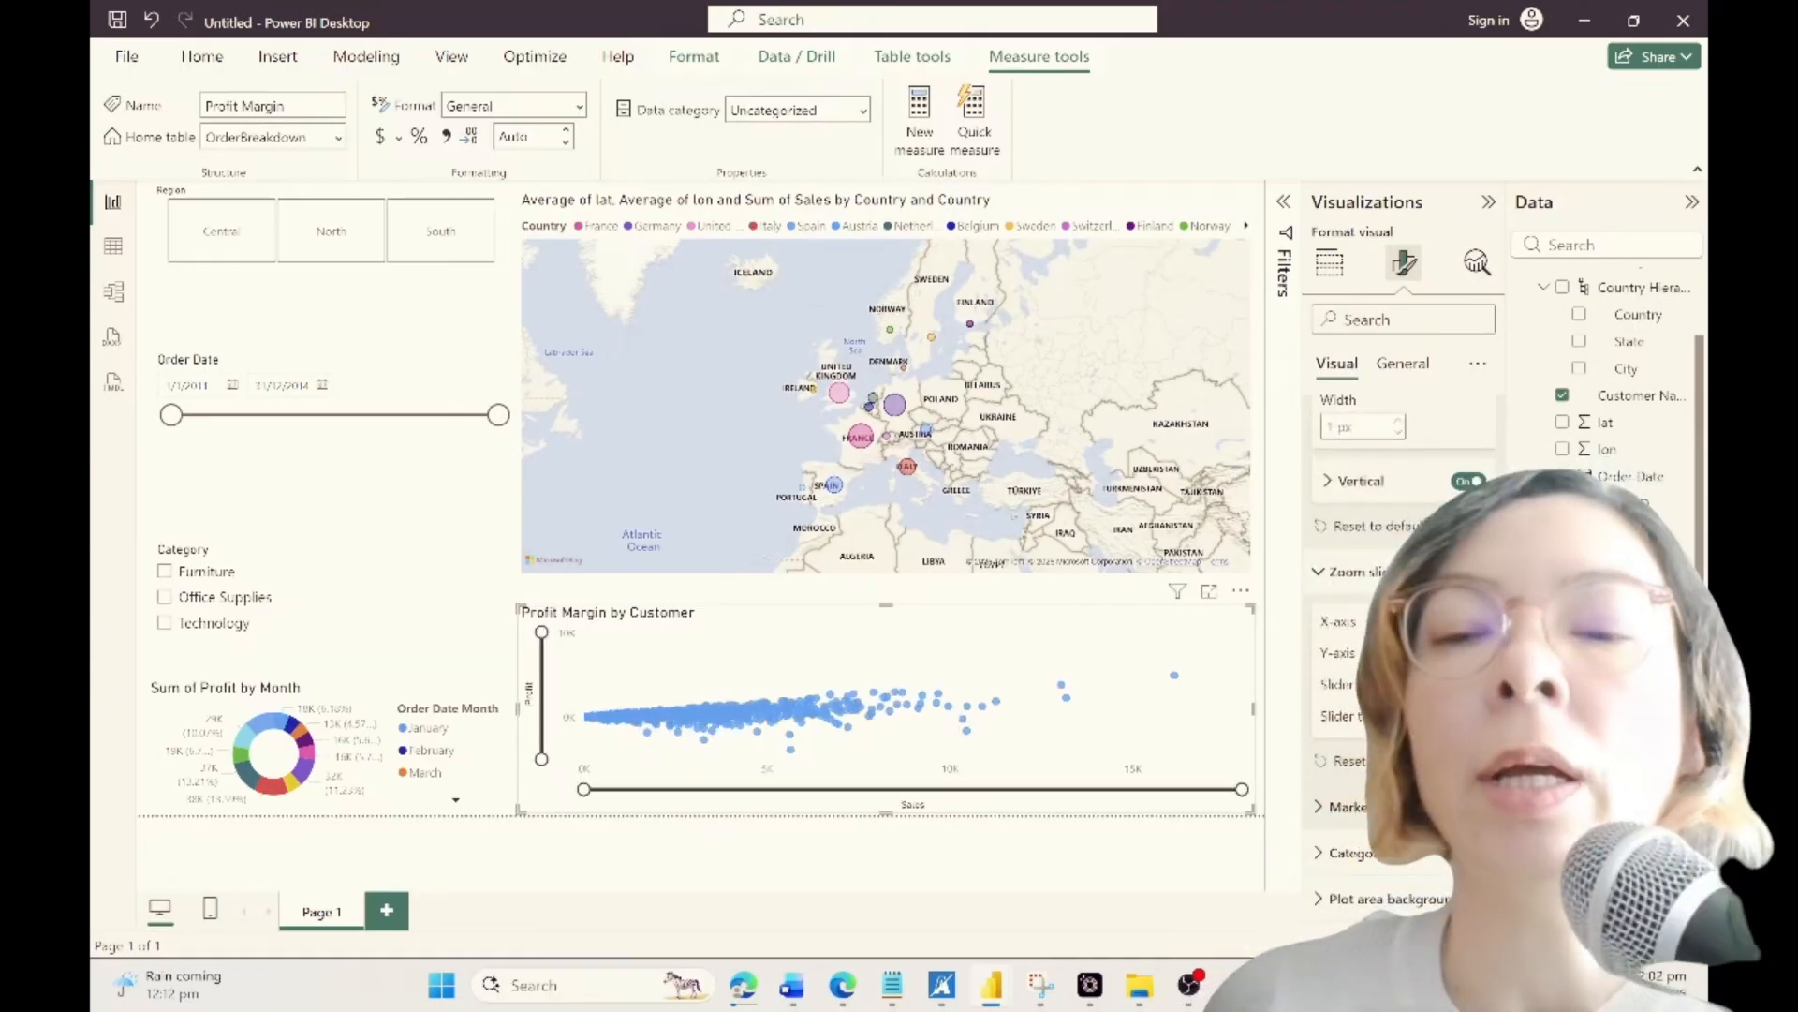
# Step: Change the scatter chart's markers to squares with a size multiplier of -30
pyautogui.scroll(-5, 1386, 609)
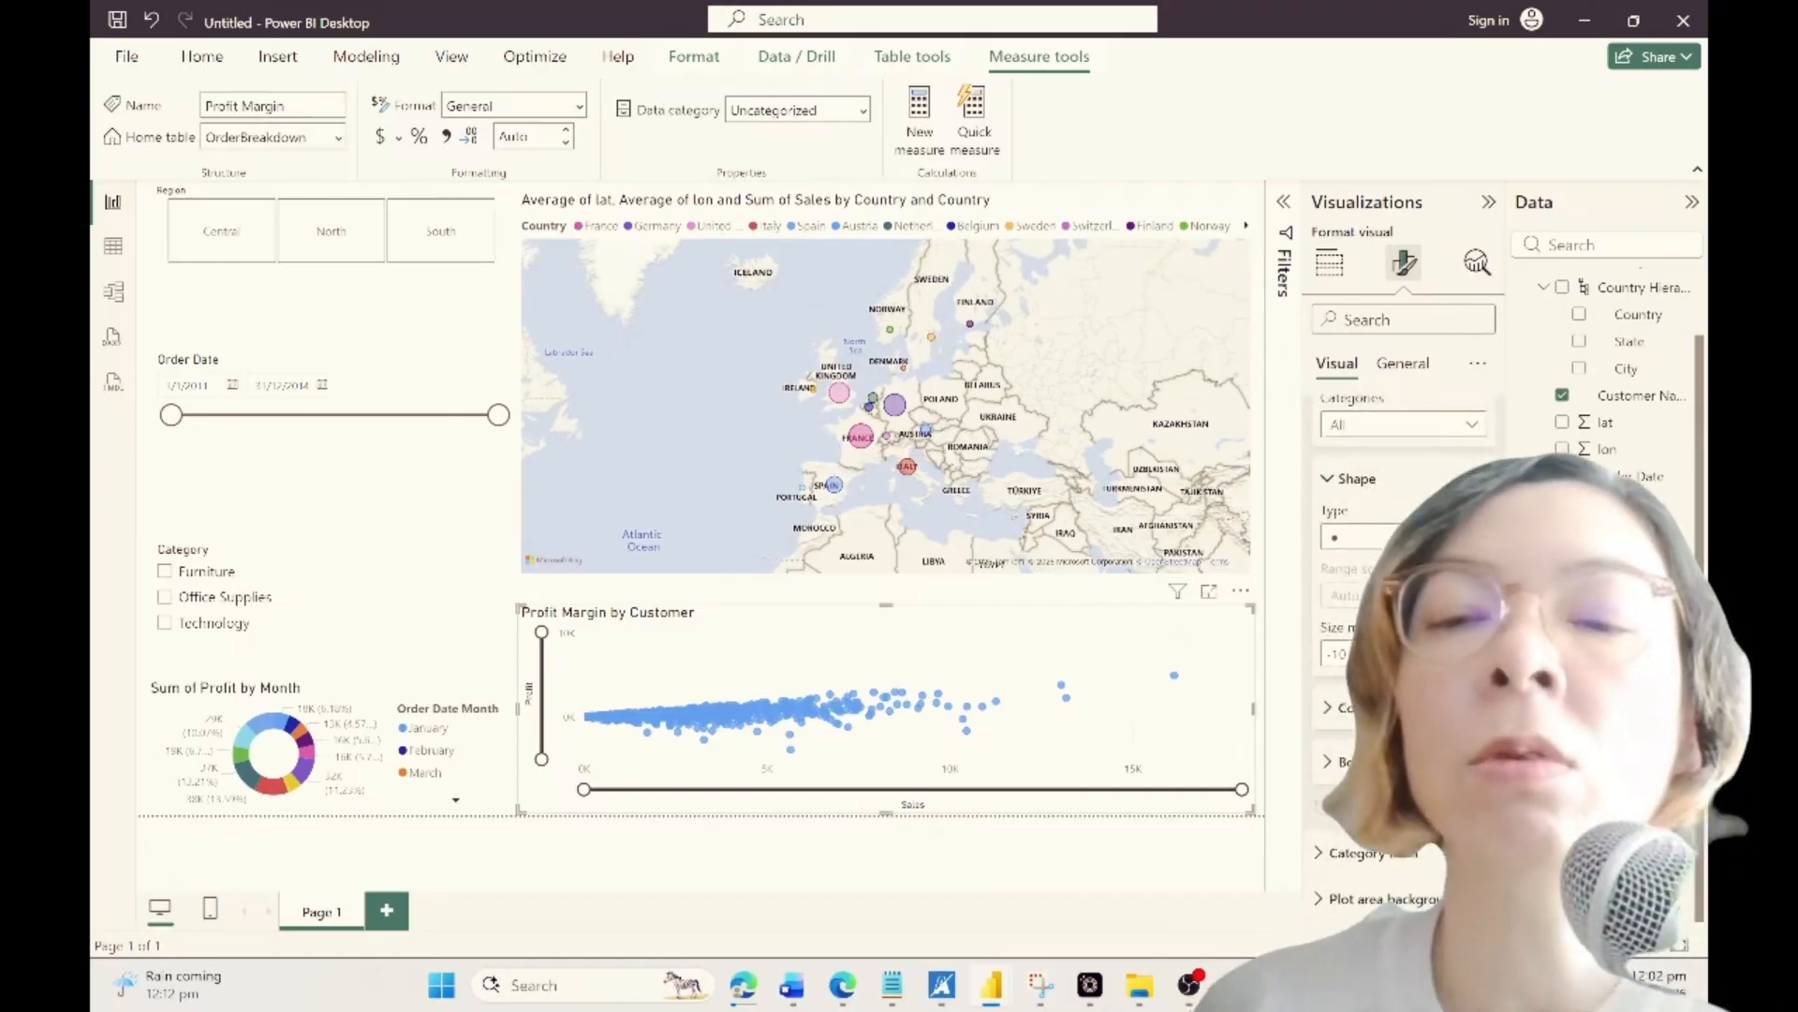
pyautogui.click(1337, 591)
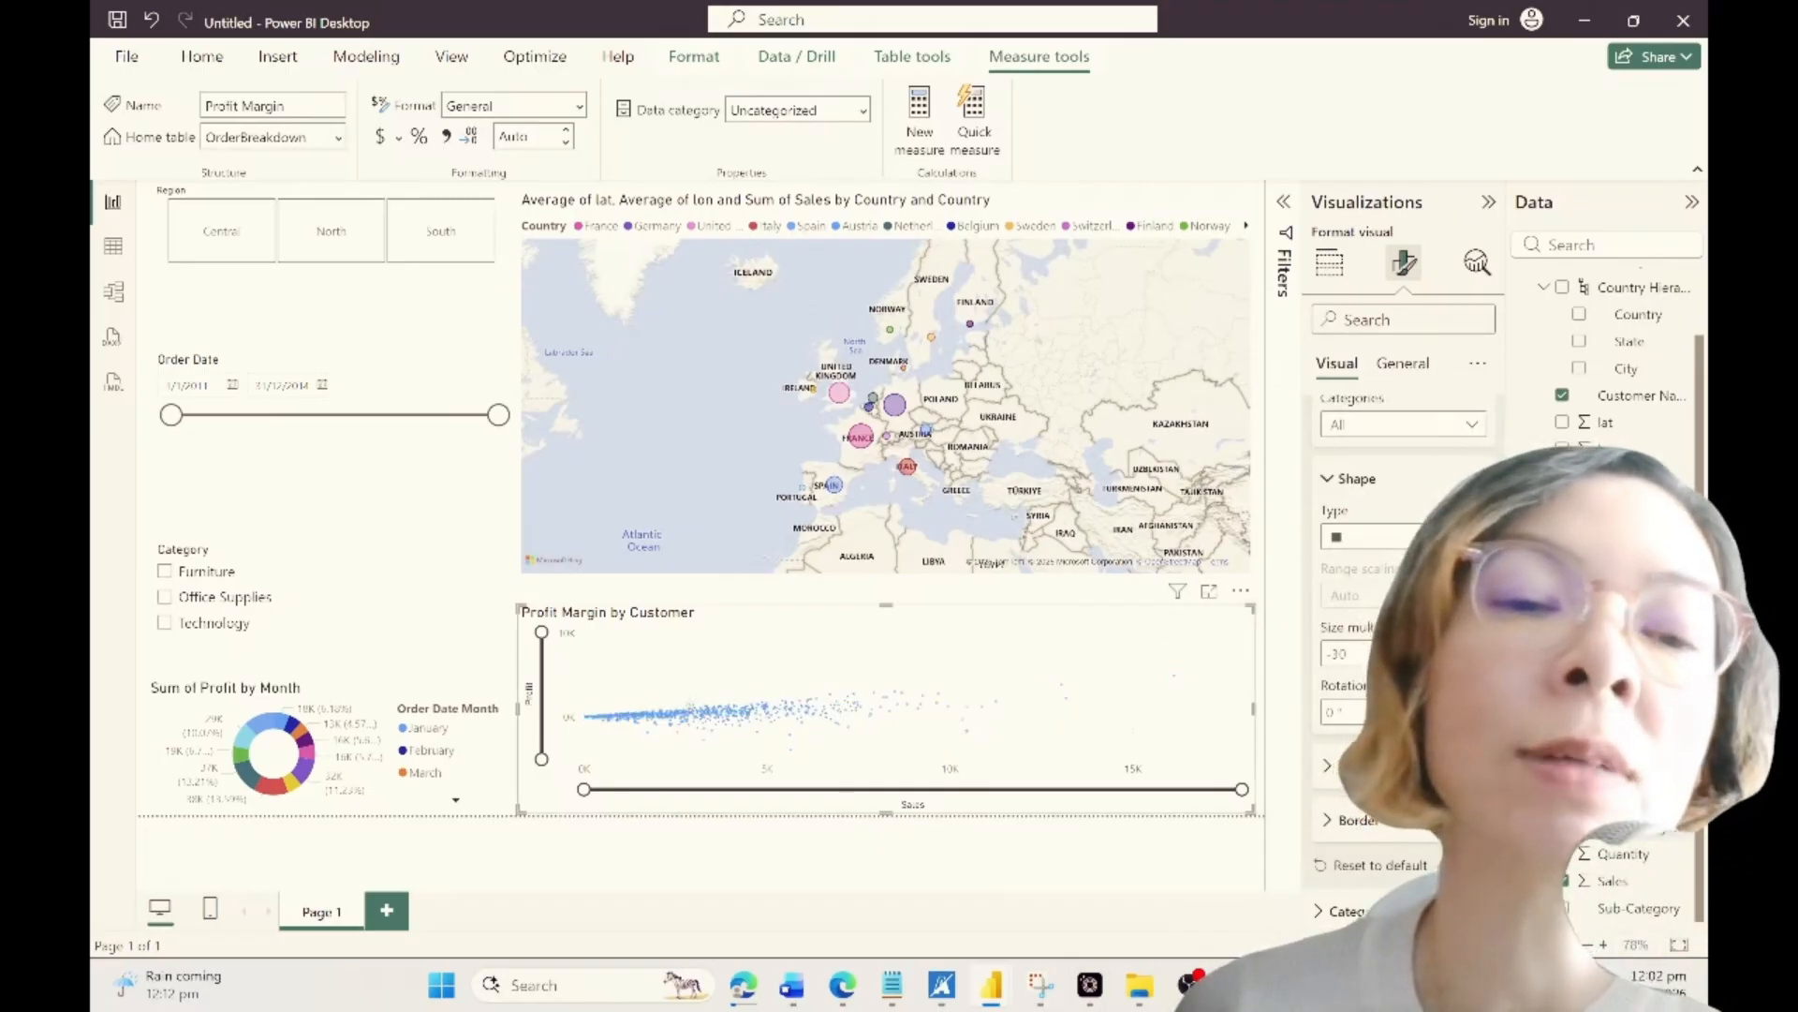
# Step: Narrow the scatter chart's zoom to sales up to about 3,700 and profit between about -4K and 4K
pyautogui.moveTo(542, 632); pyautogui.dragTo(539, 707)
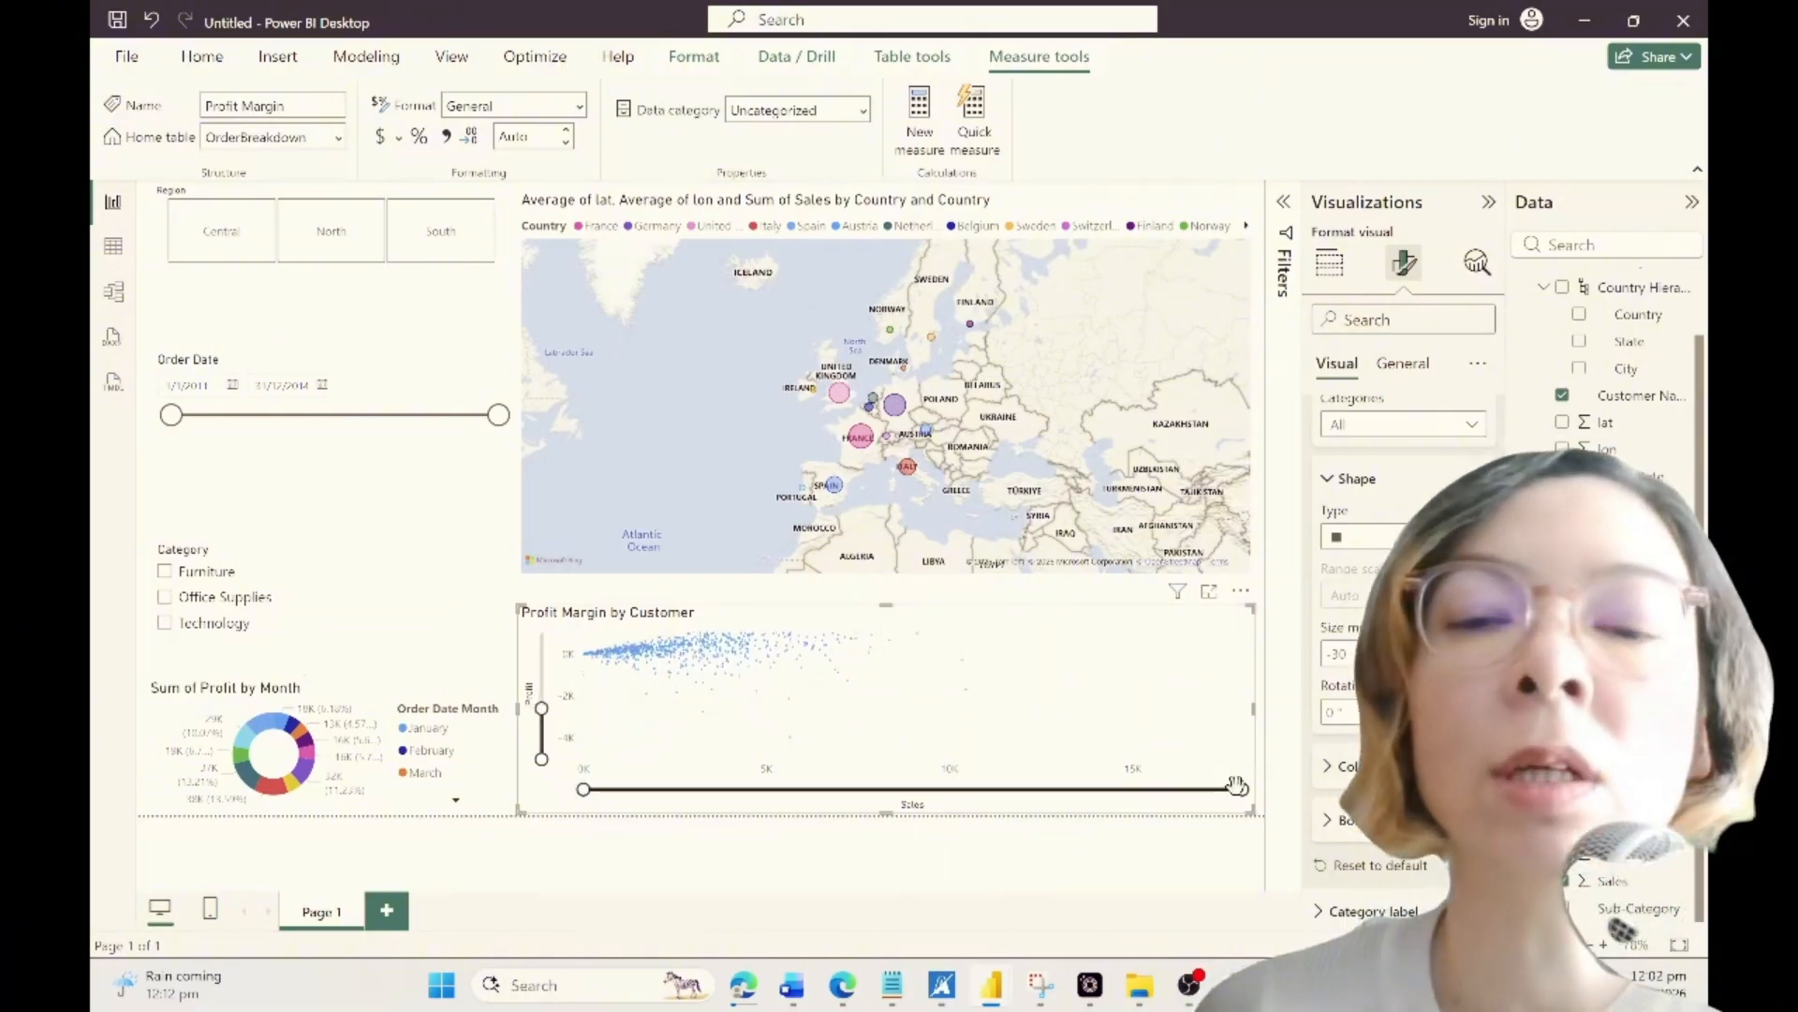
pyautogui.moveTo(1241, 789); pyautogui.dragTo(721, 790)
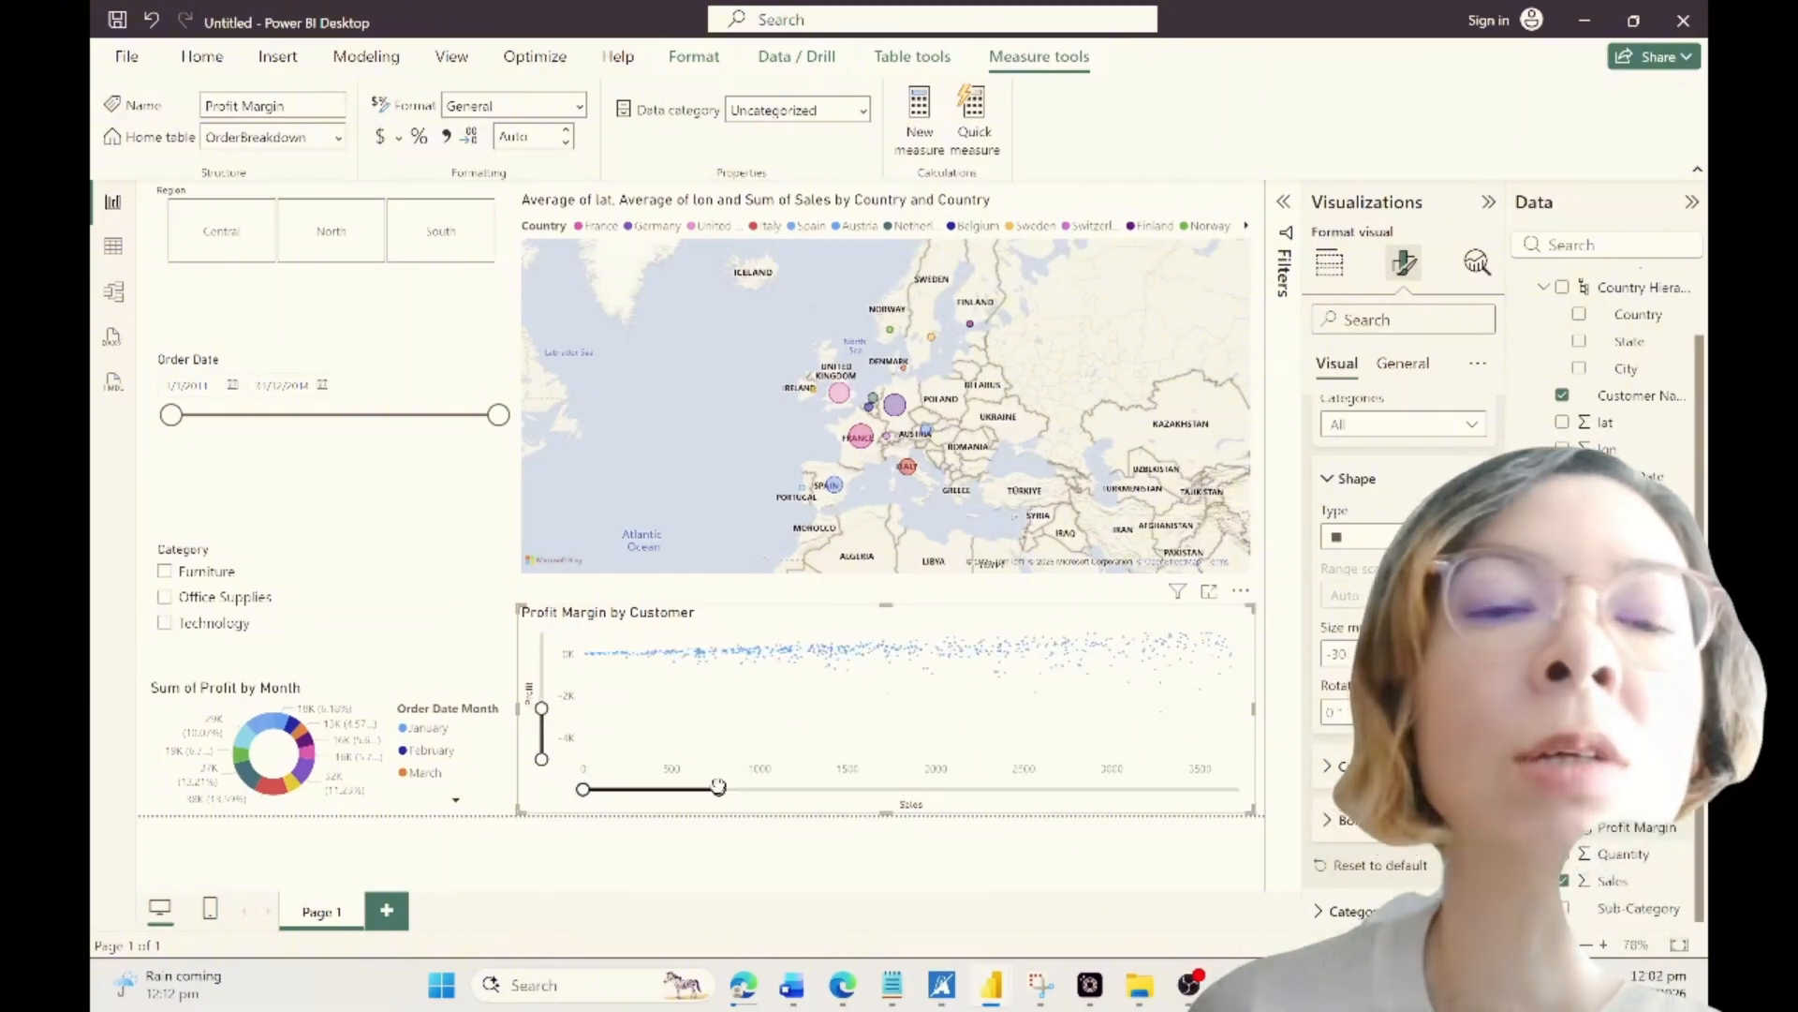
pyautogui.moveTo(539, 699); pyautogui.dragTo(538, 687)
pyautogui.moveTo(541, 619); pyautogui.dragTo(540, 638)
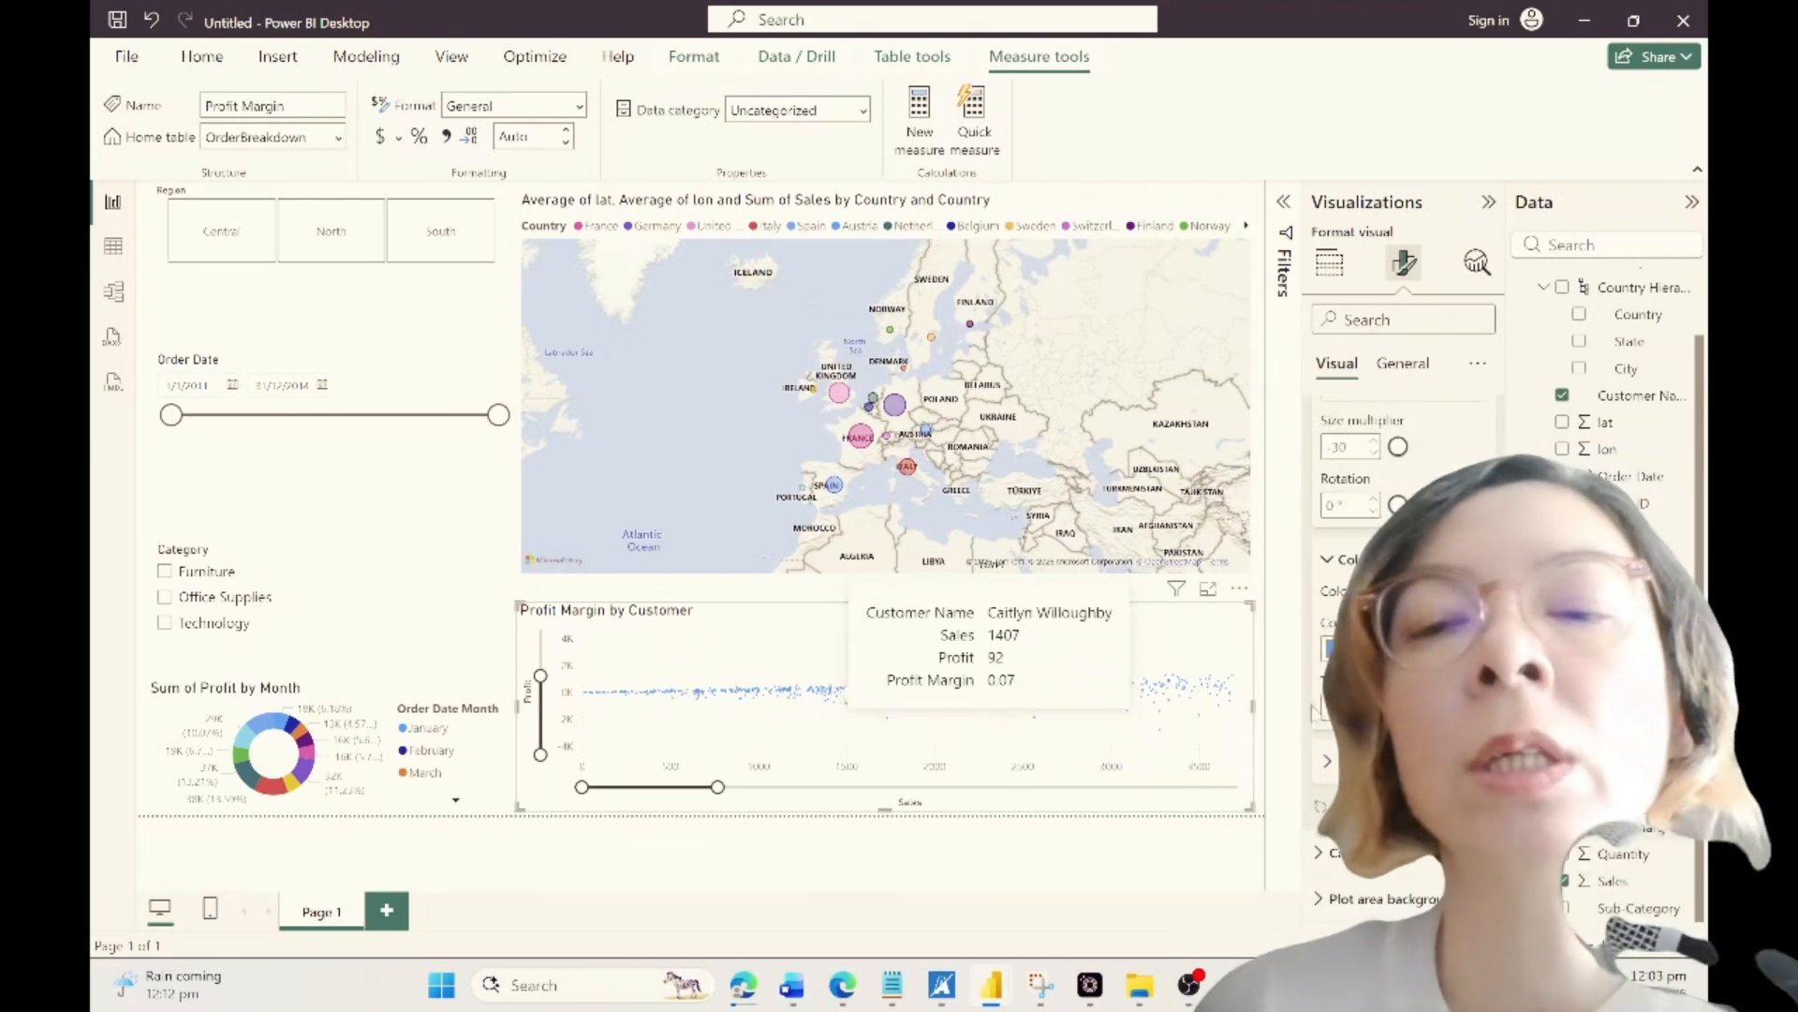
# Step: Set up conditional formatting for the scatter chart's marker color, using a gradient style based on Profit Margin
pyautogui.click(1395, 648)
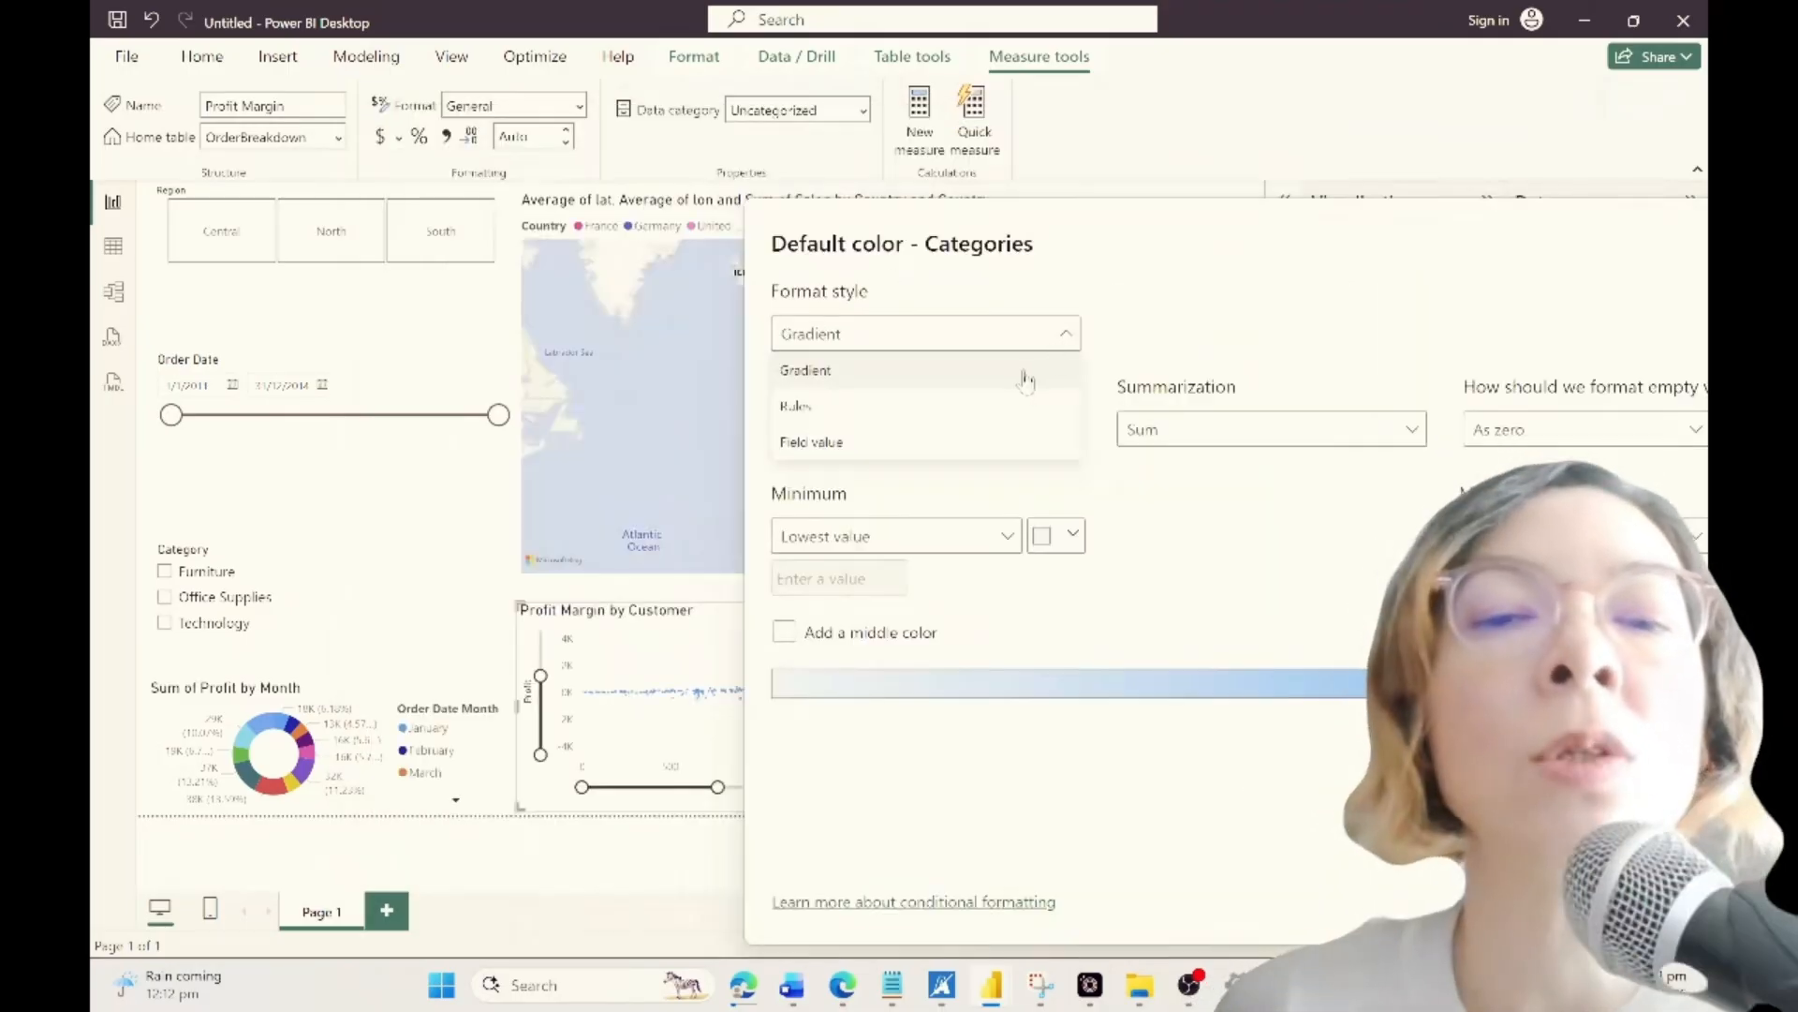
pyautogui.click(1027, 378)
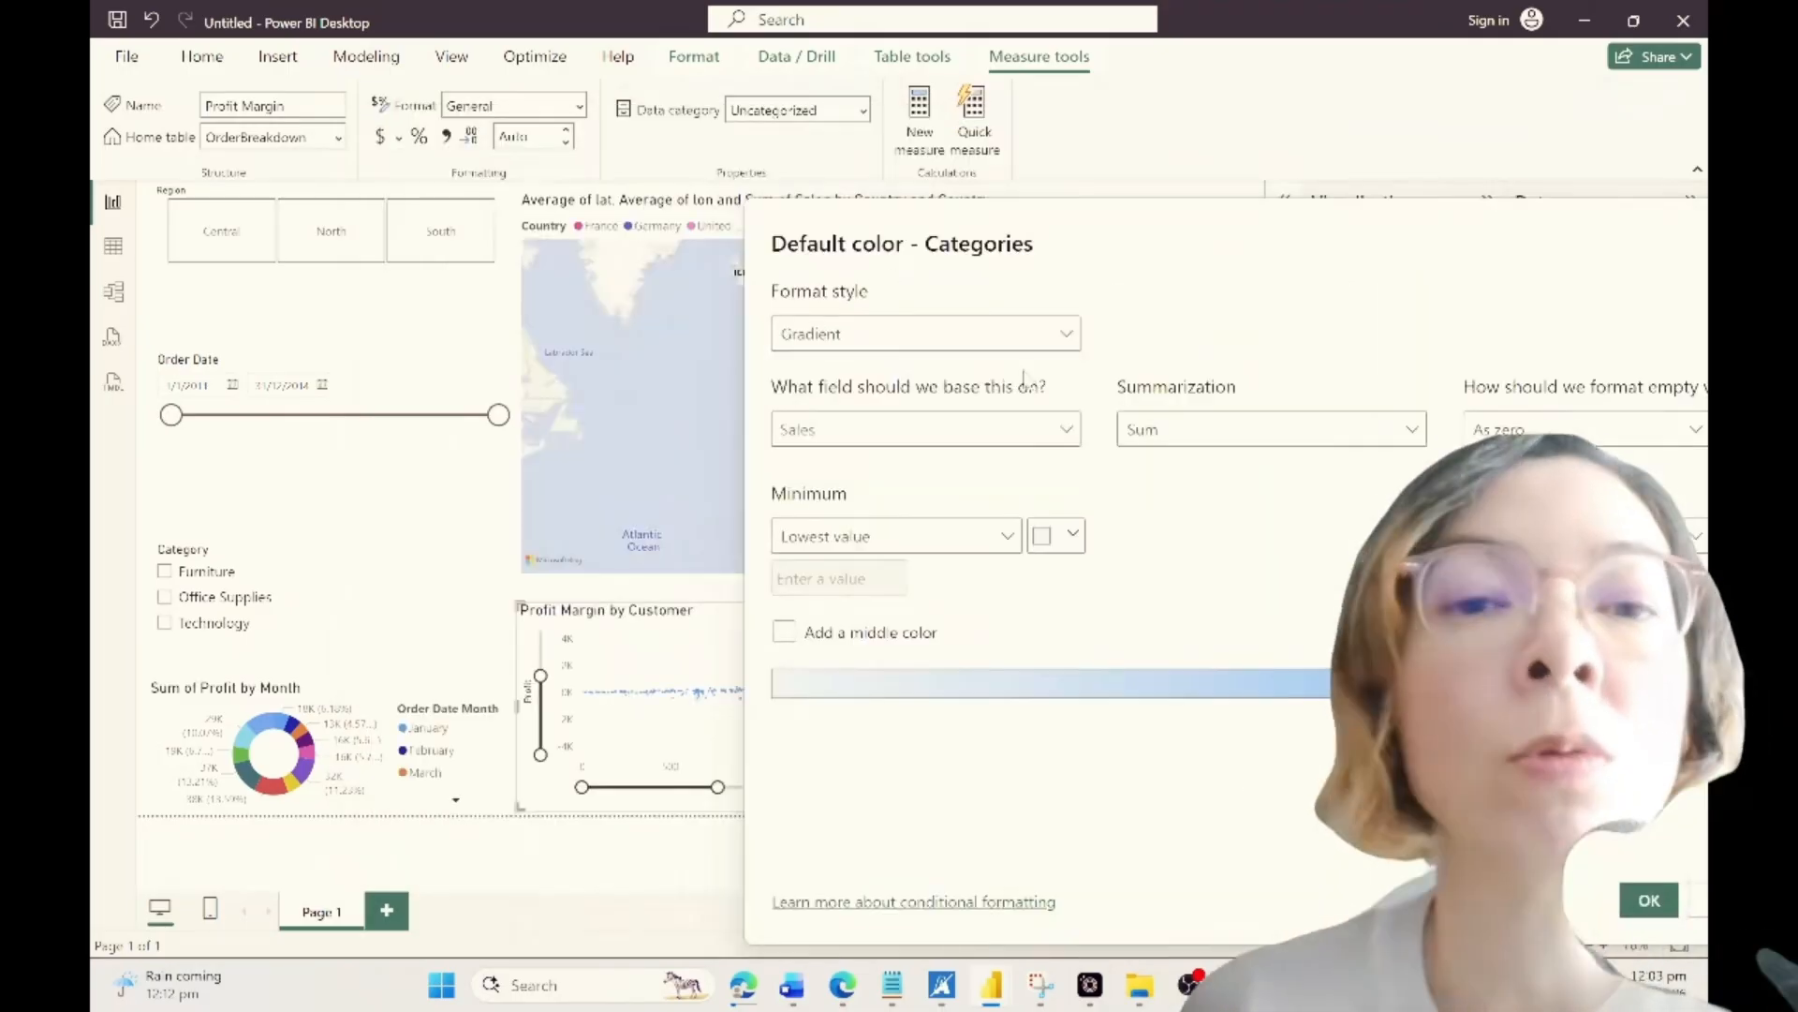
pyautogui.click(1026, 429)
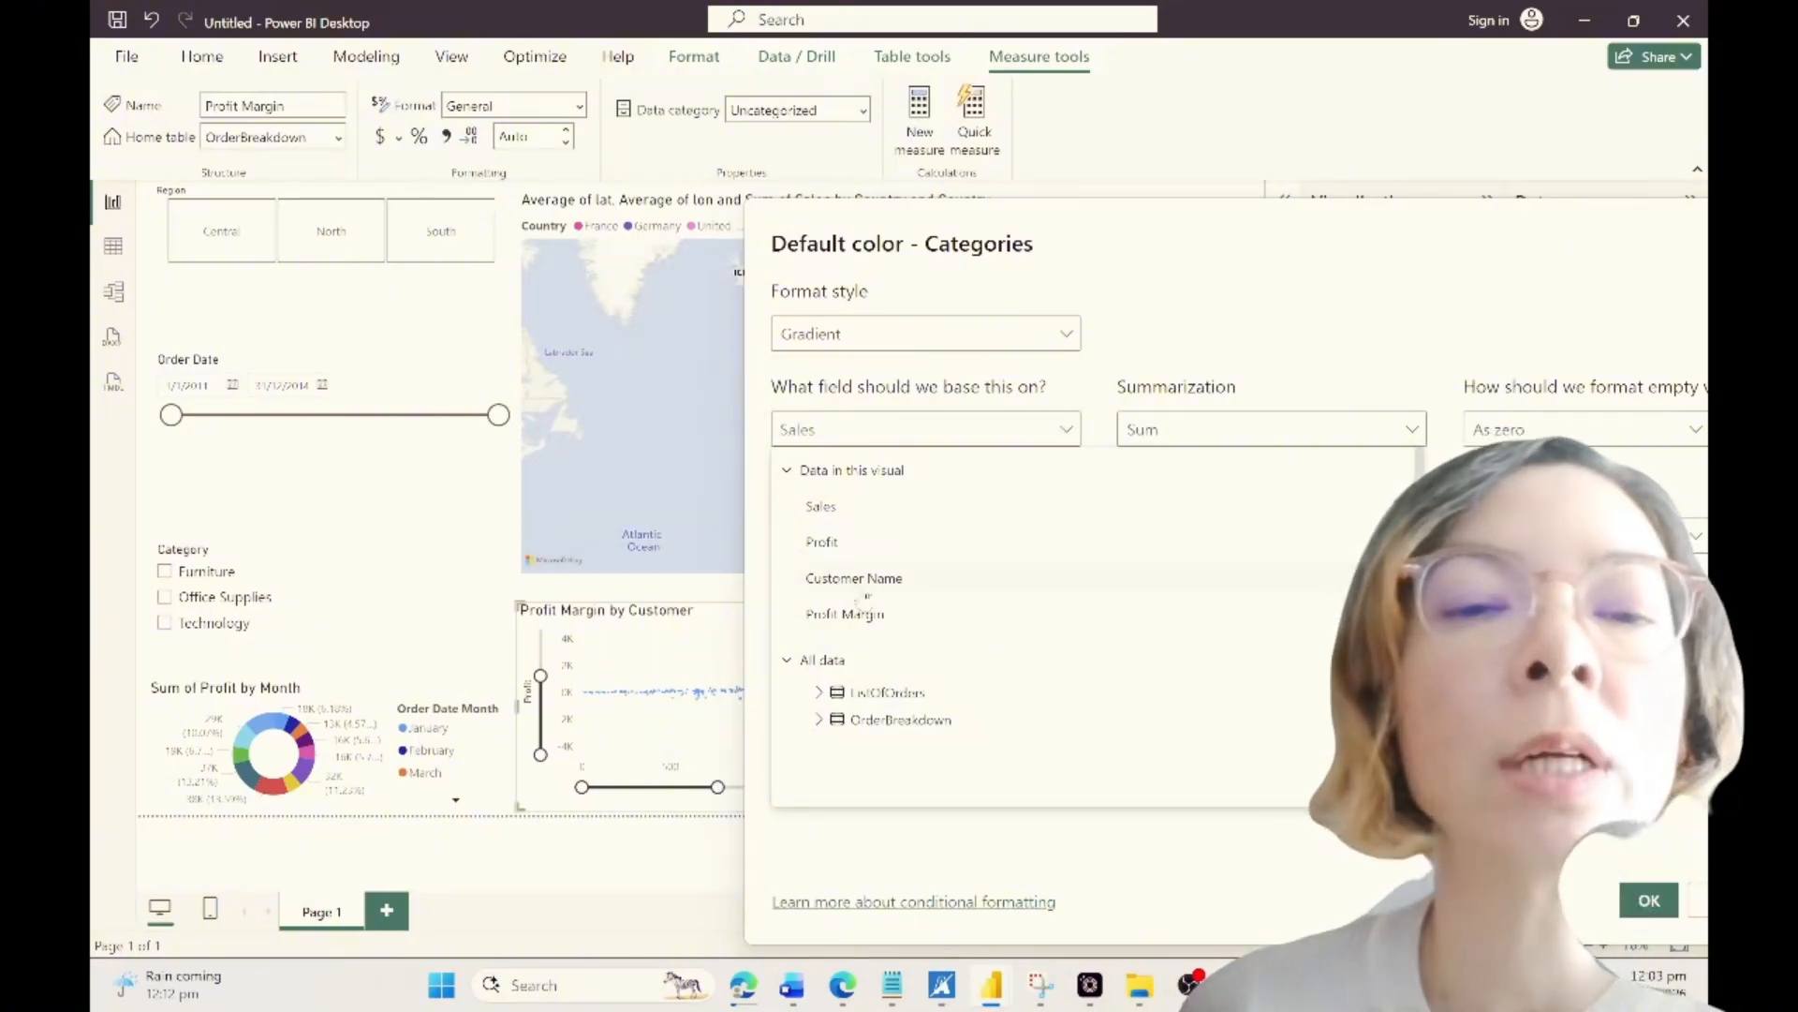
pyautogui.click(863, 611)
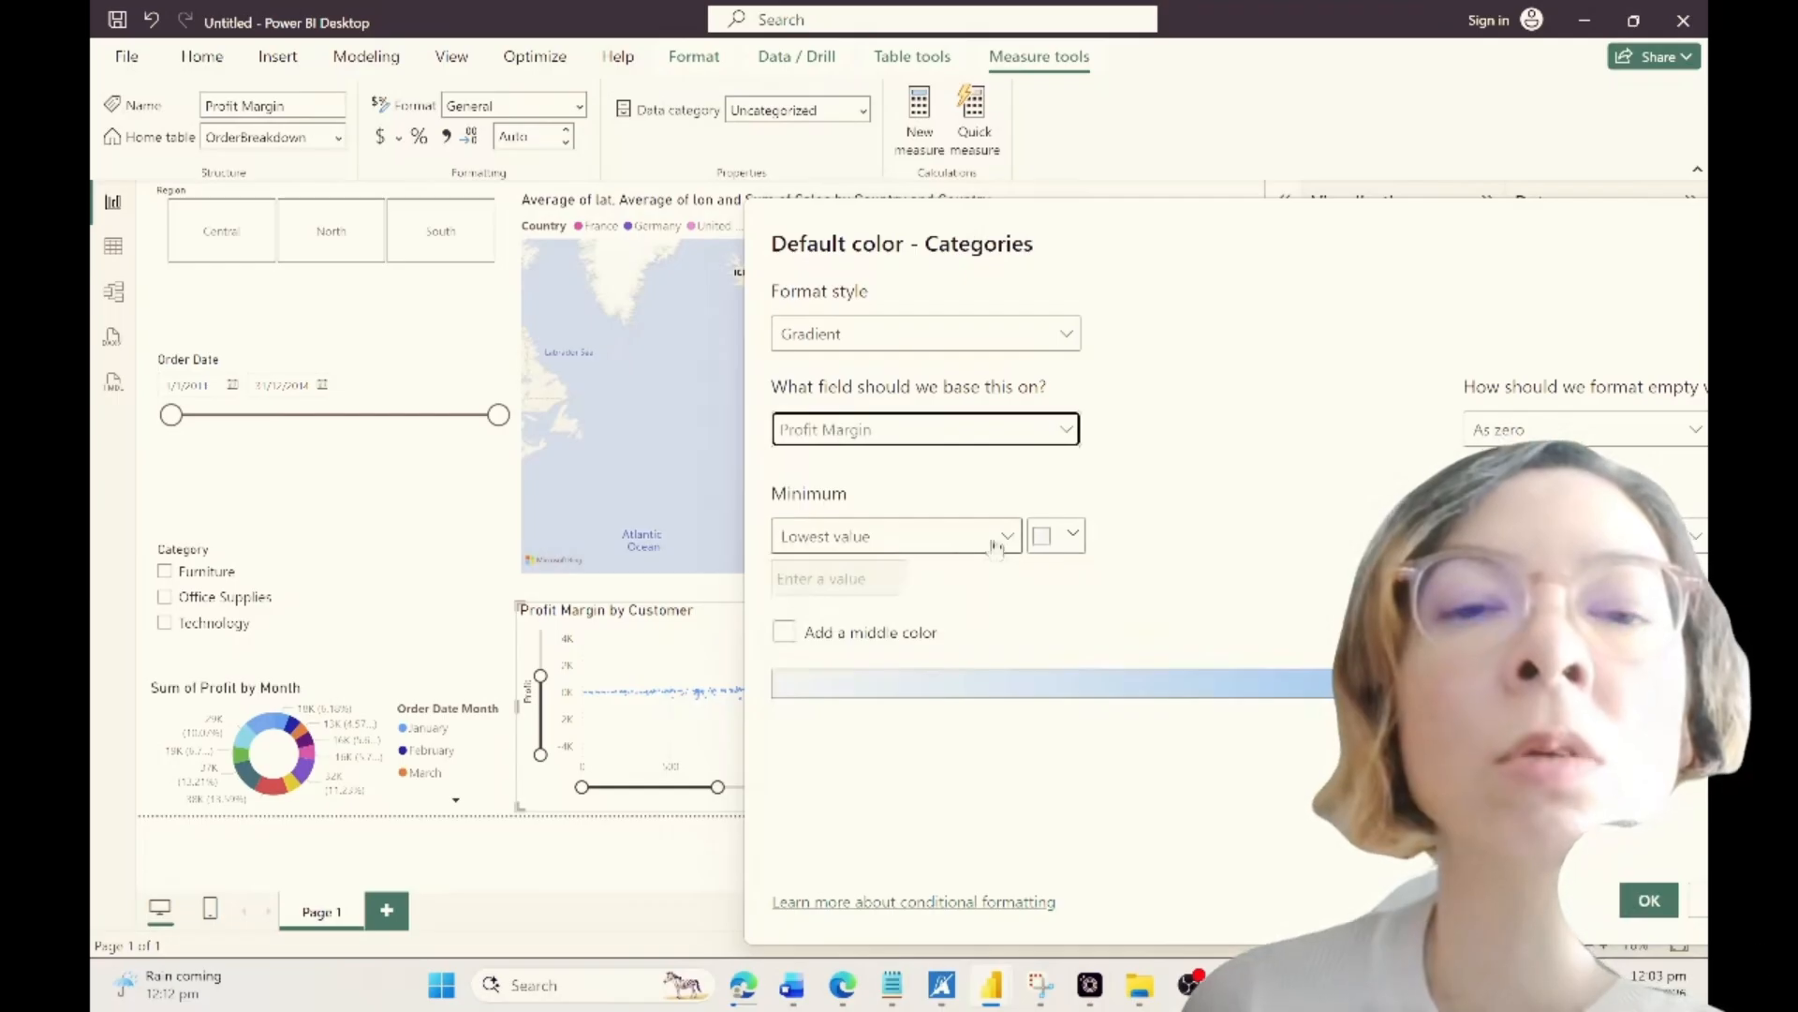
# Step: Set the gradient's minimum color to bright yellow and add an orange middle color
pyautogui.click(1077, 534)
pyautogui.click(1184, 562)
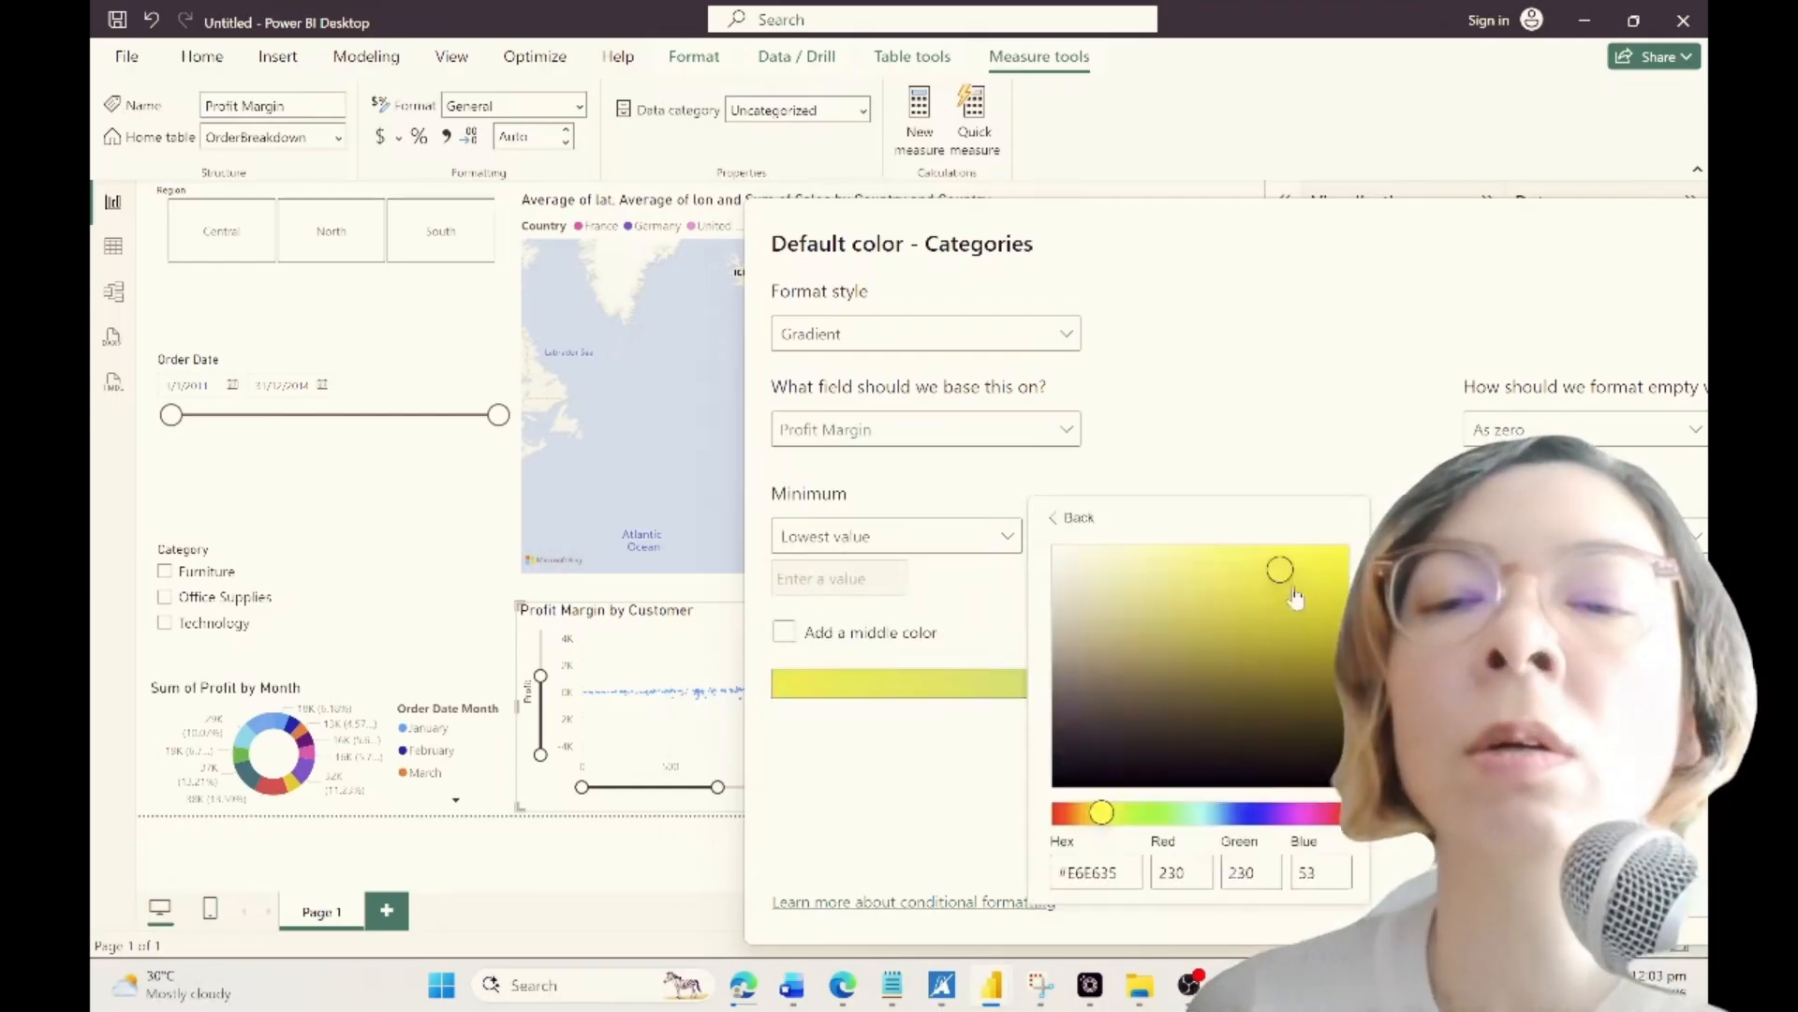
pyautogui.moveTo(1293, 588); pyautogui.dragTo(1349, 546)
pyautogui.click(855, 738)
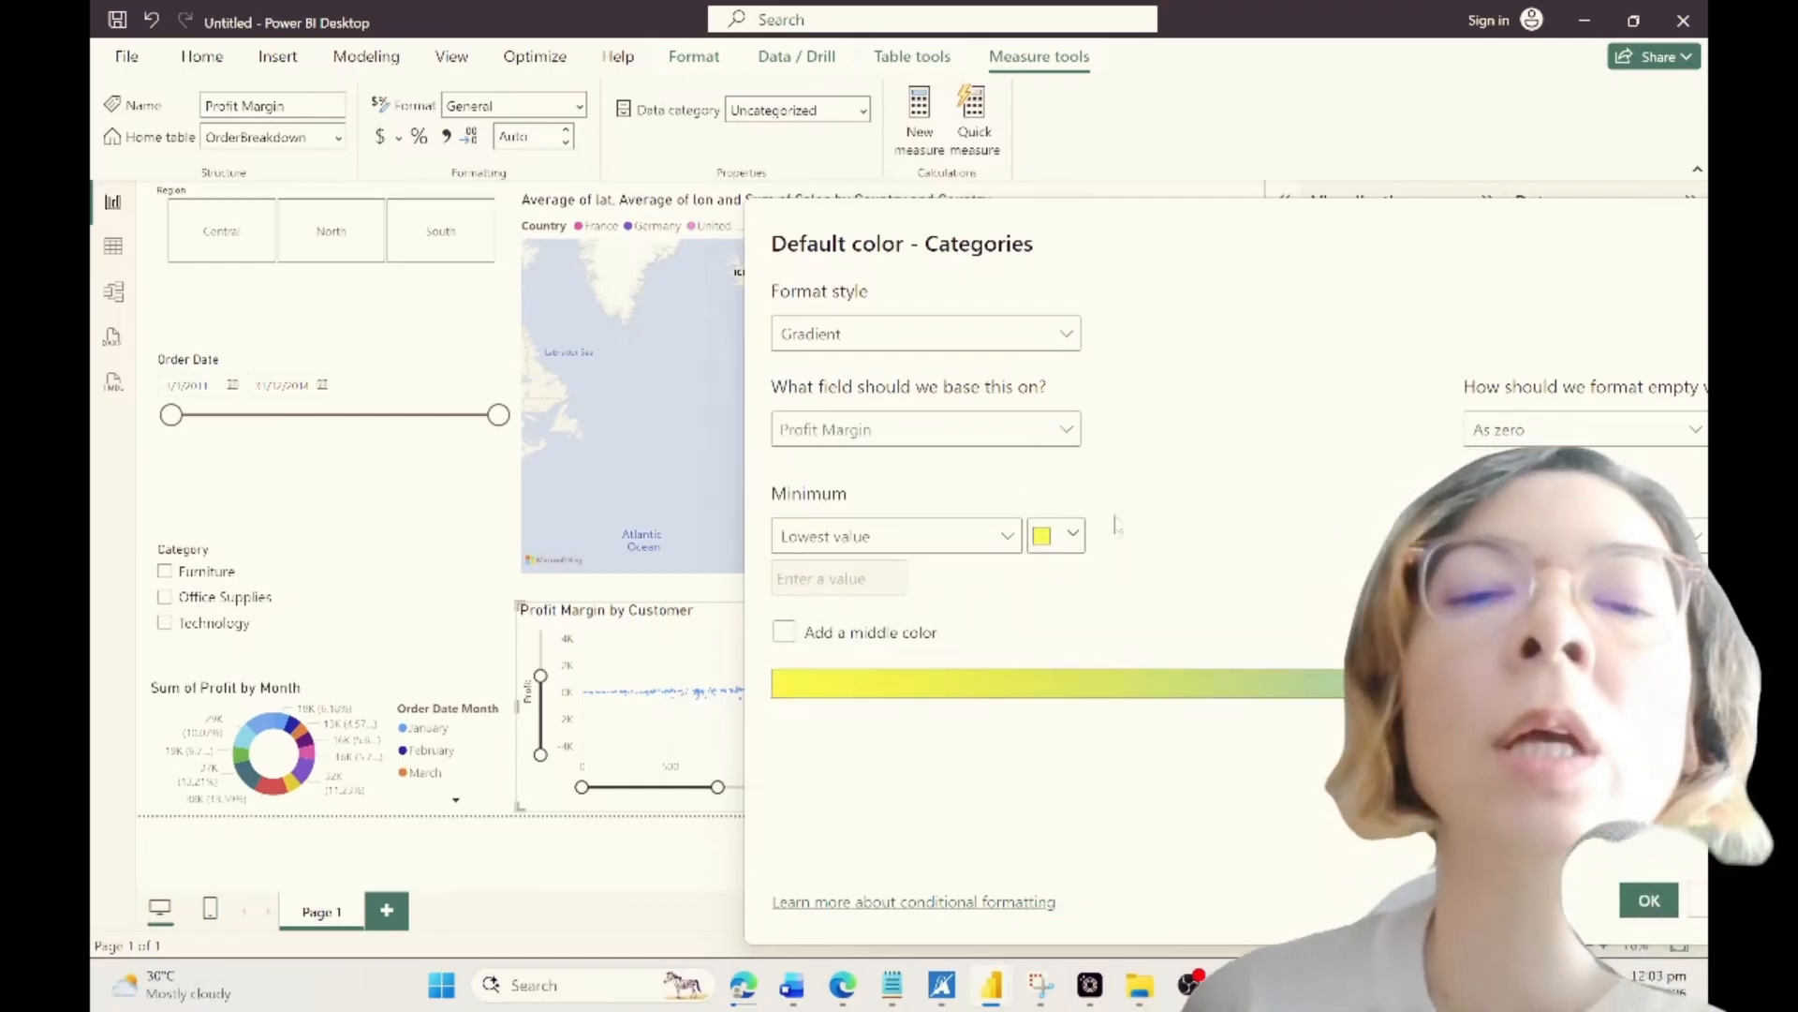
pyautogui.click(783, 632)
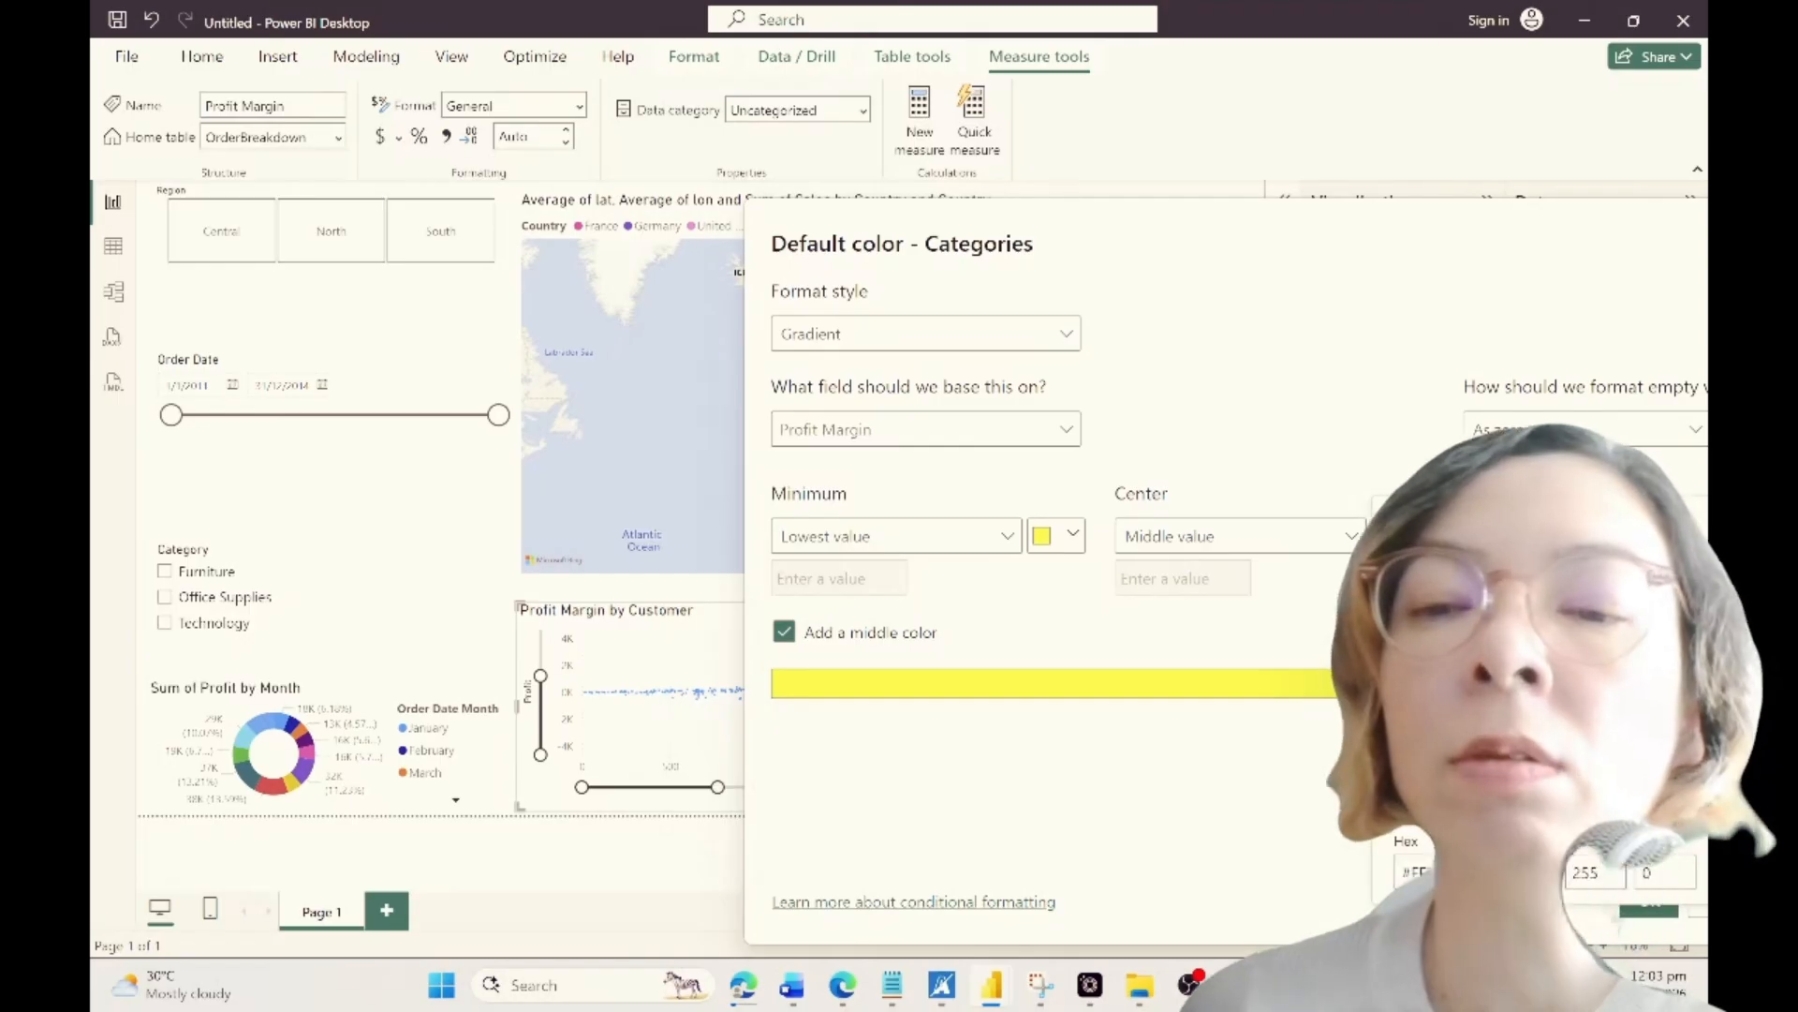
pyautogui.moveTo(1443, 822); pyautogui.dragTo(1431, 822)
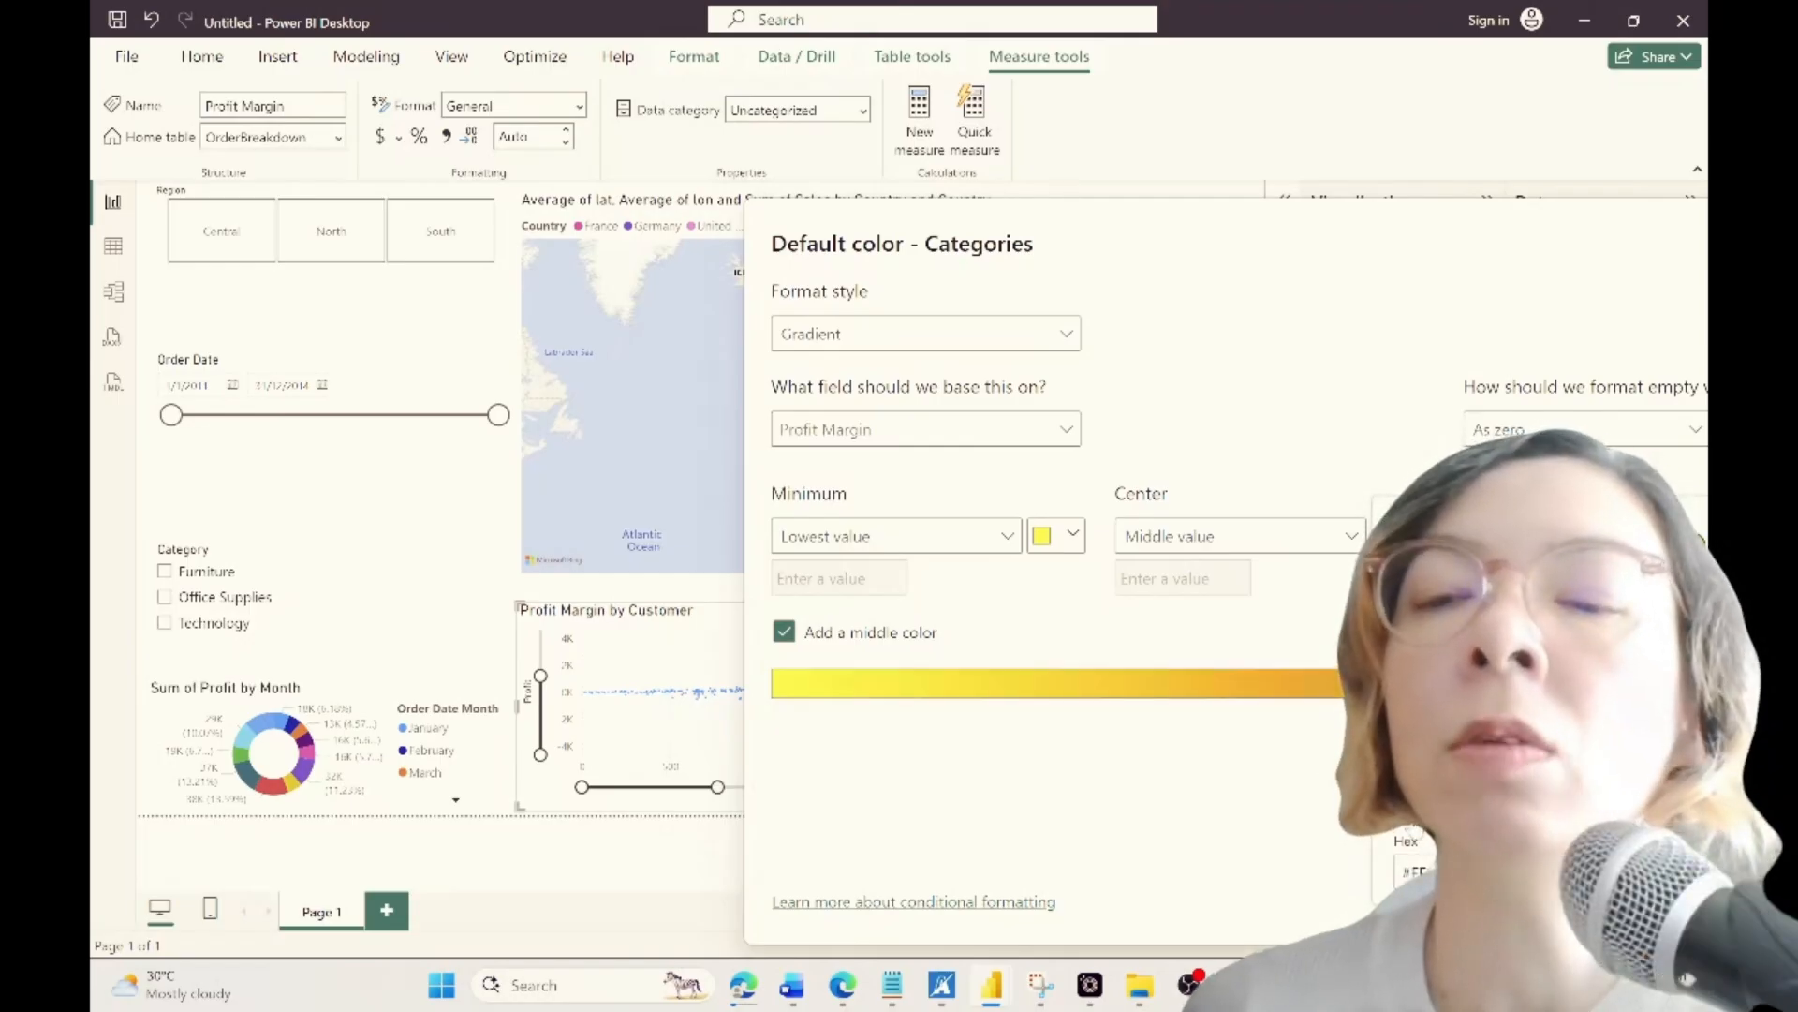
# Step: Set the gradient's maximum color to light blue and apply the color formatting to the markers
pyautogui.moveTo(863, 227); pyautogui.dragTo(472, 227)
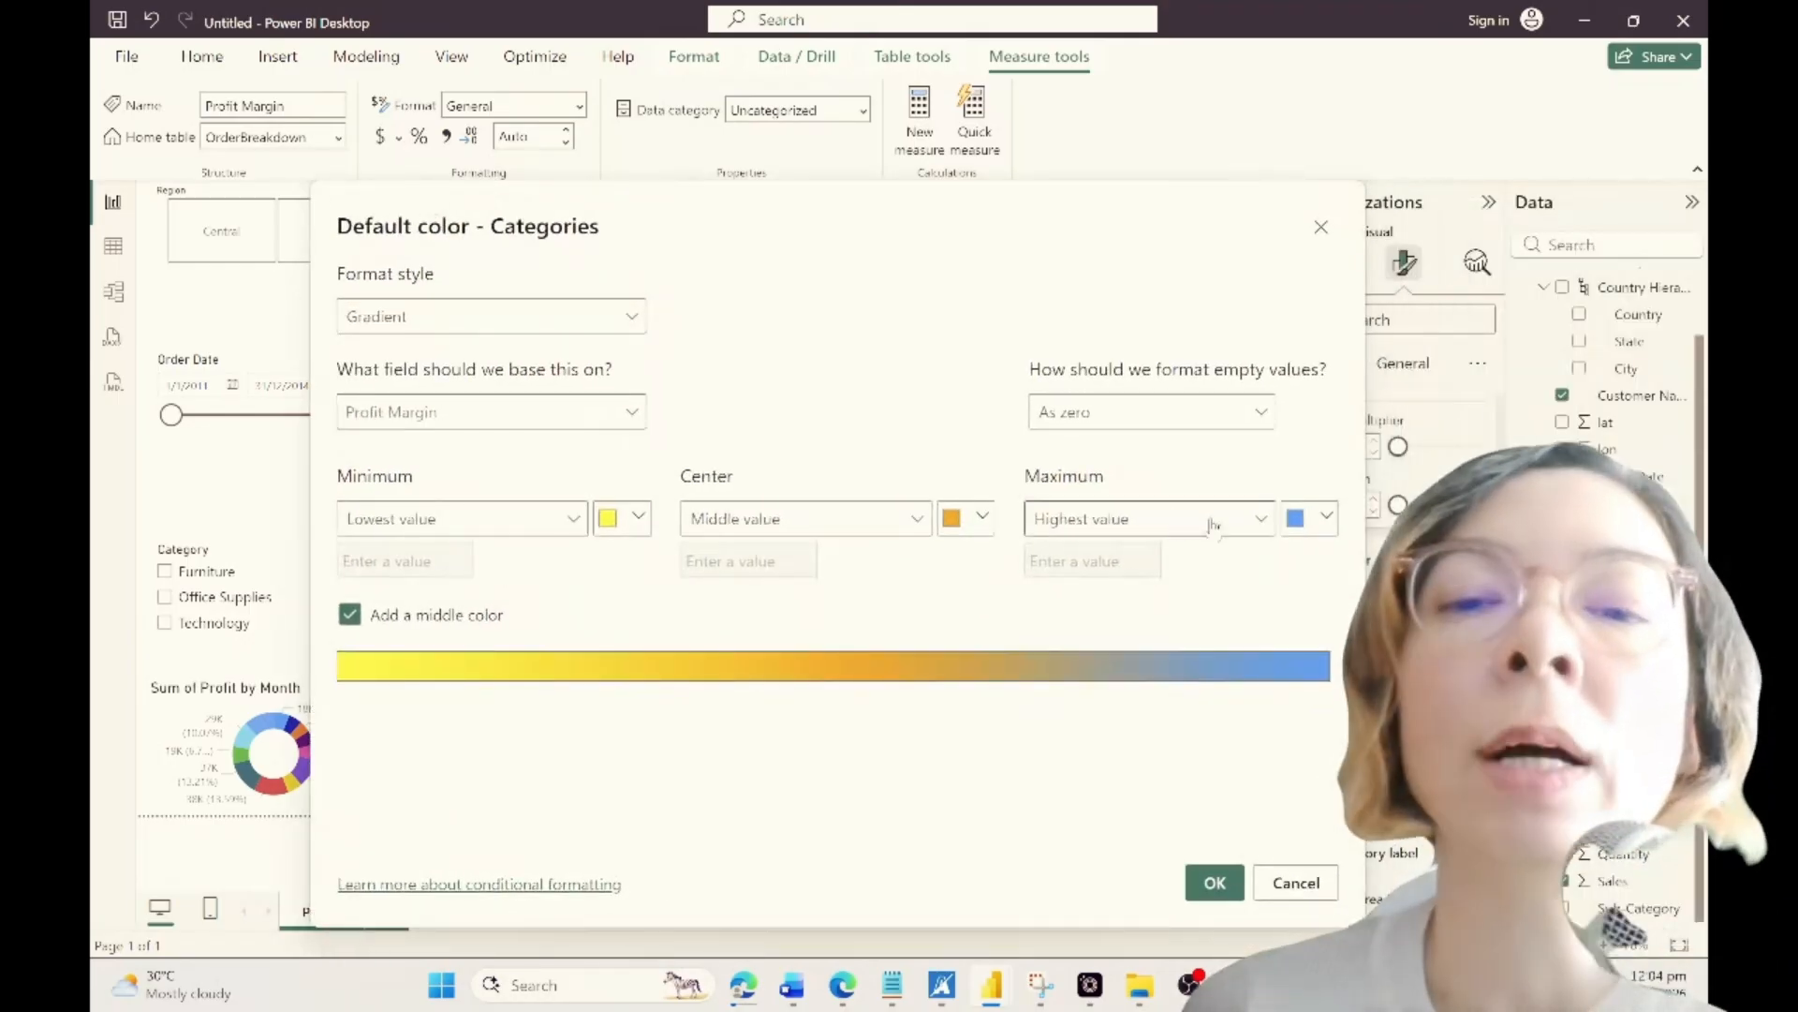
pyautogui.click(1316, 521)
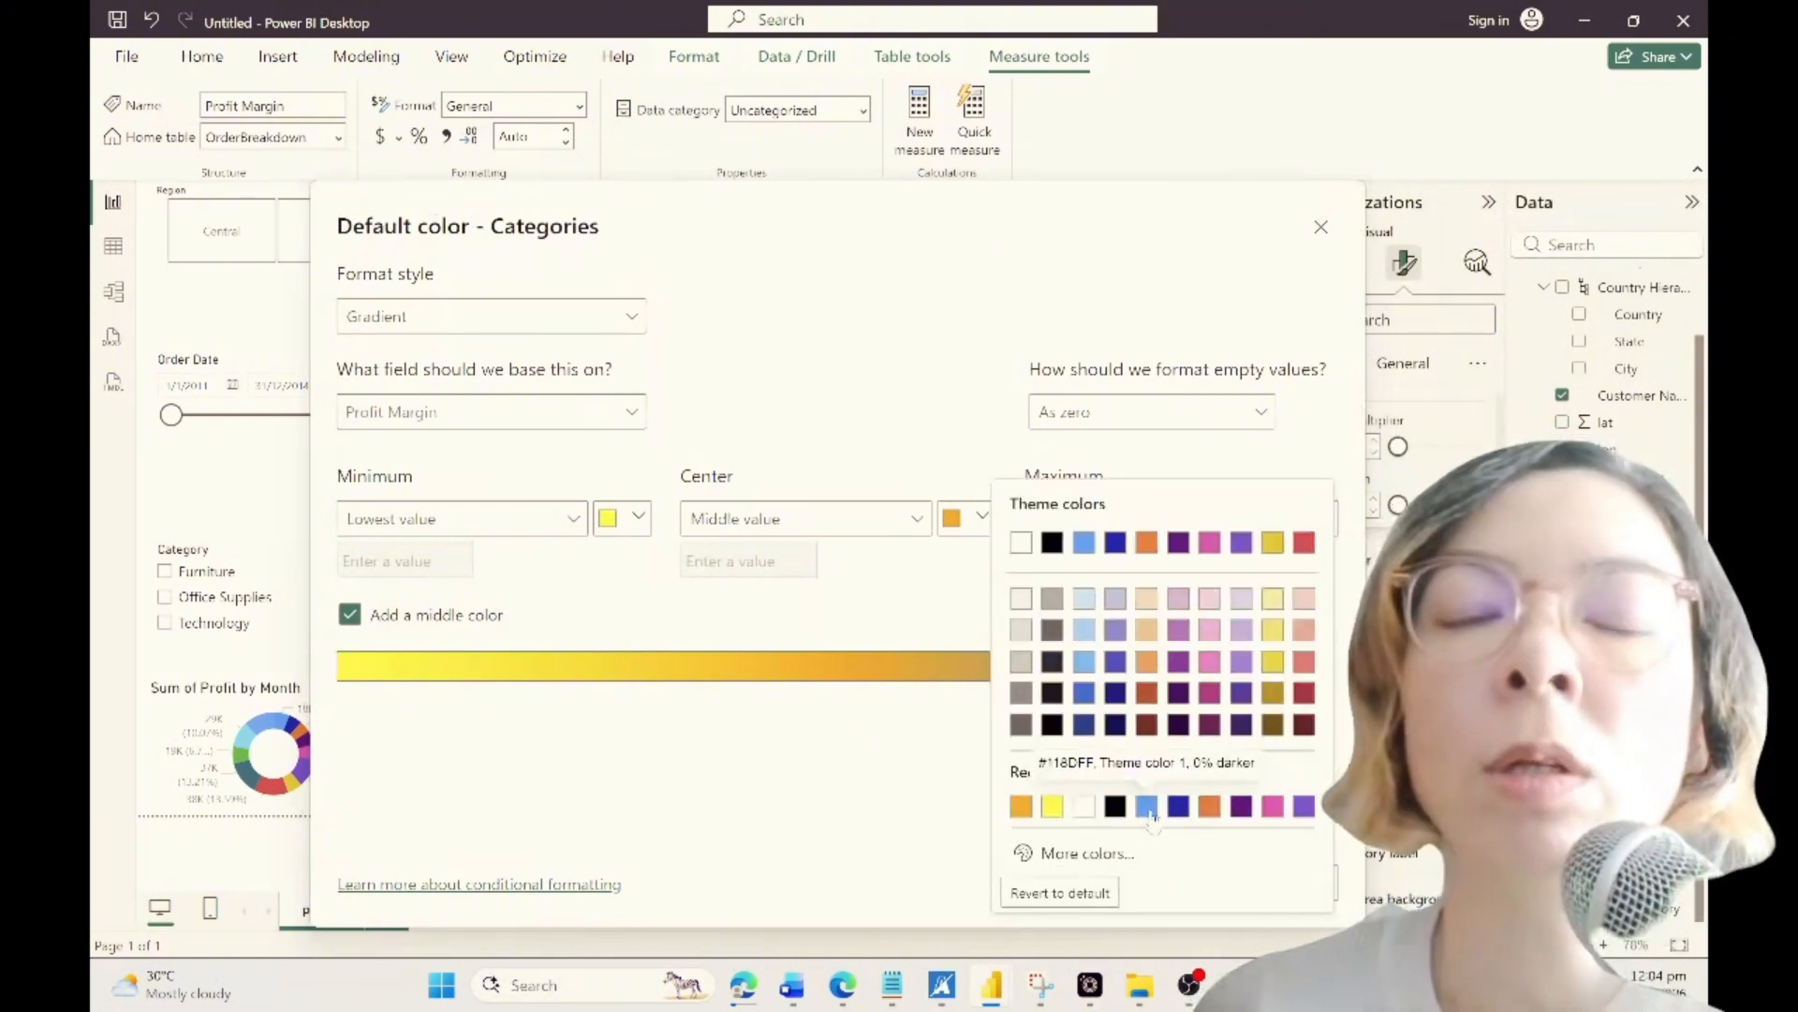
pyautogui.click(1086, 854)
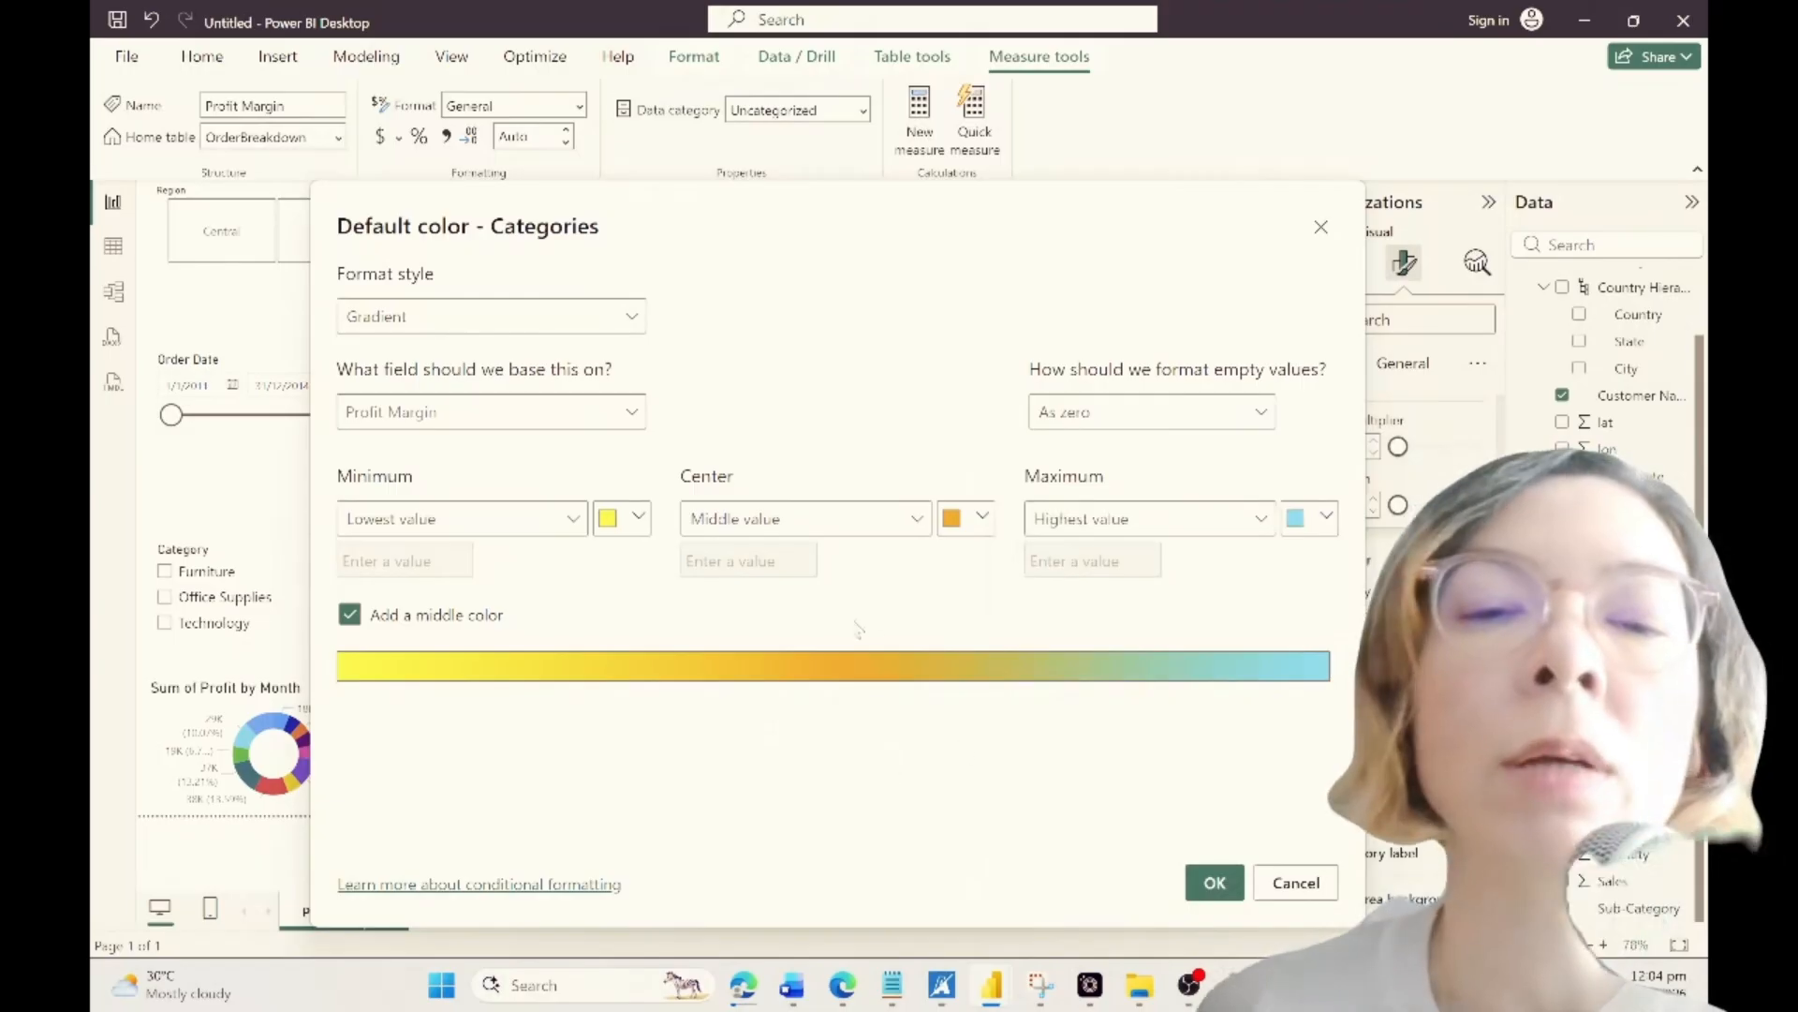
pyautogui.click(1227, 891)
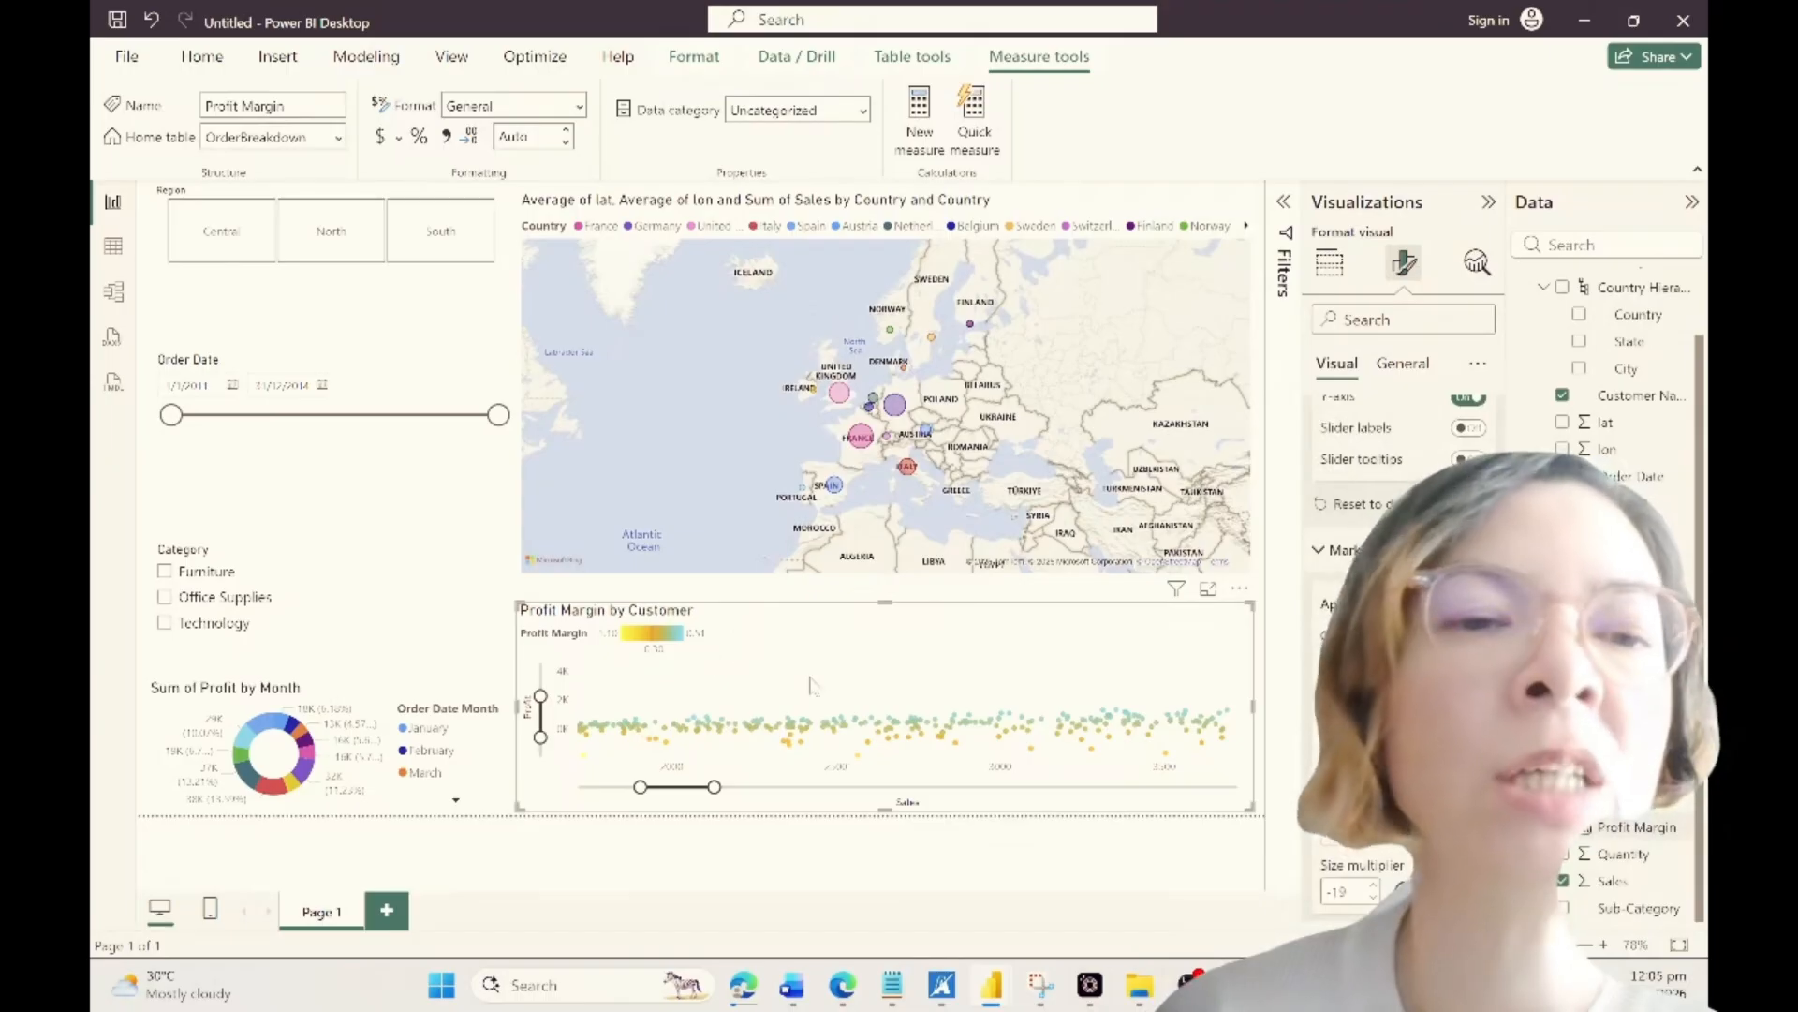
# Step: Turn off the scatter chart's legend
pyautogui.scroll(5, 1385, 510)
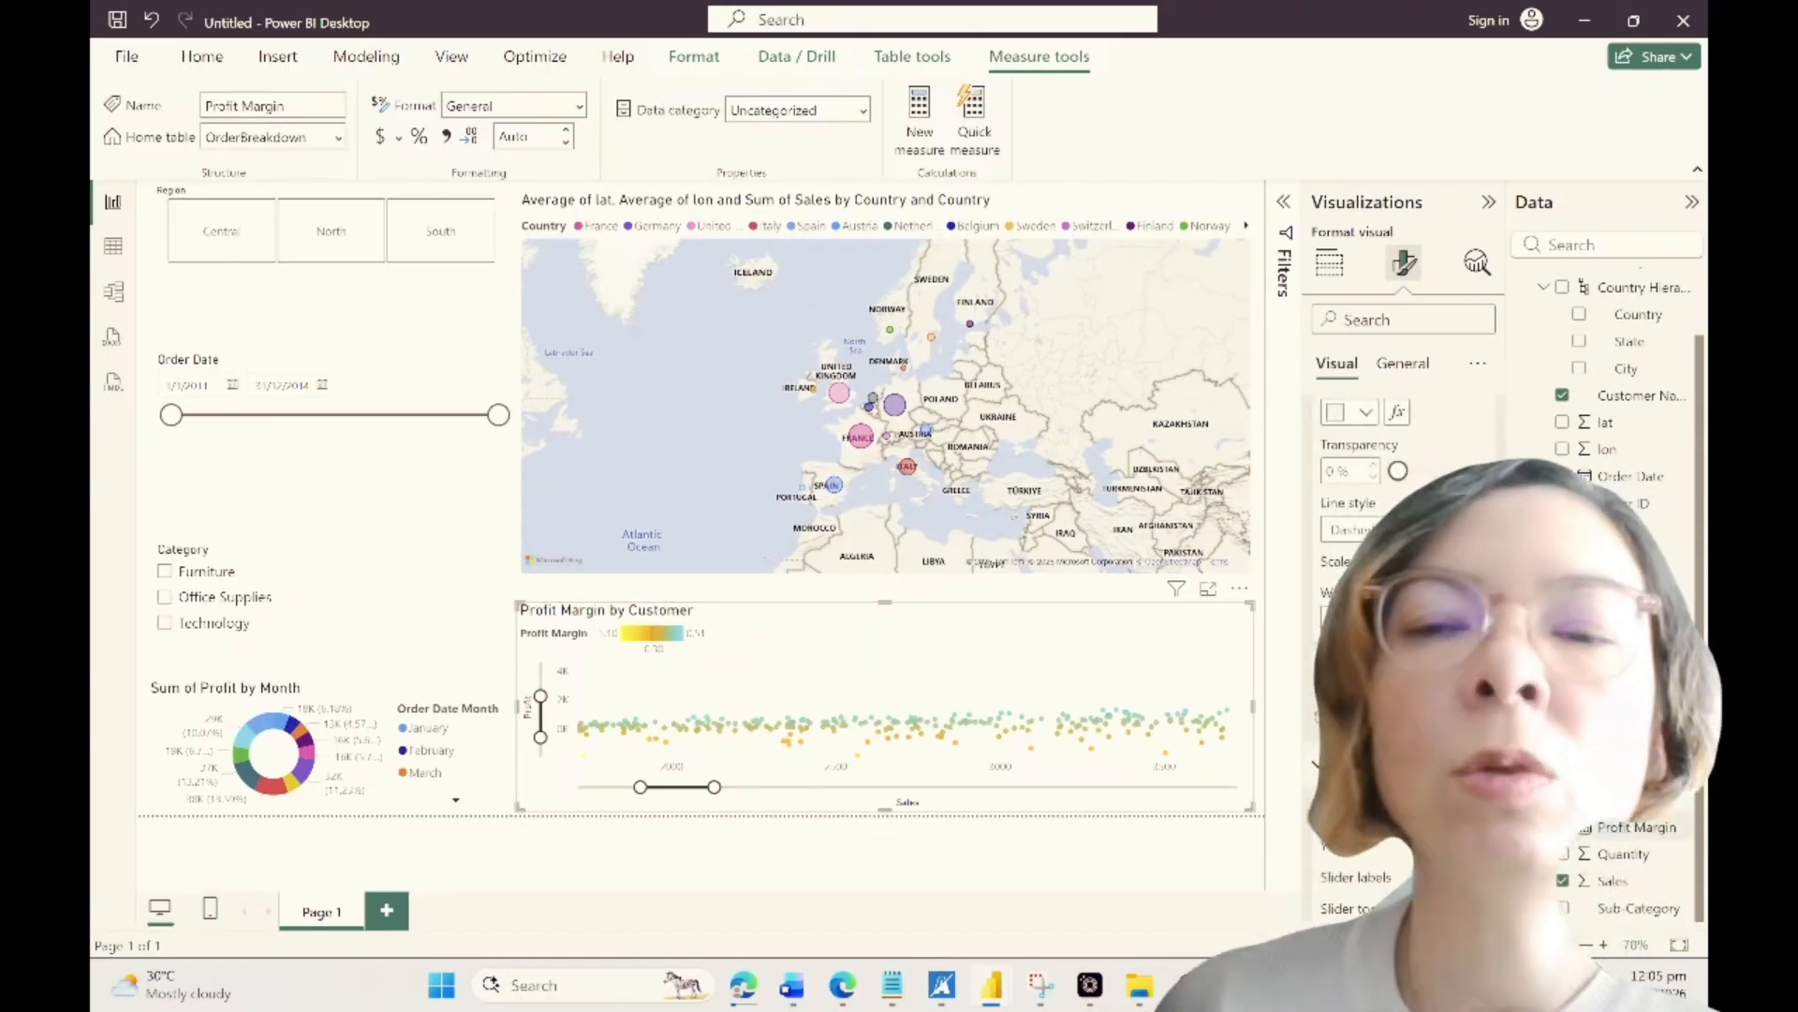
pyautogui.scroll(5, 1385, 511)
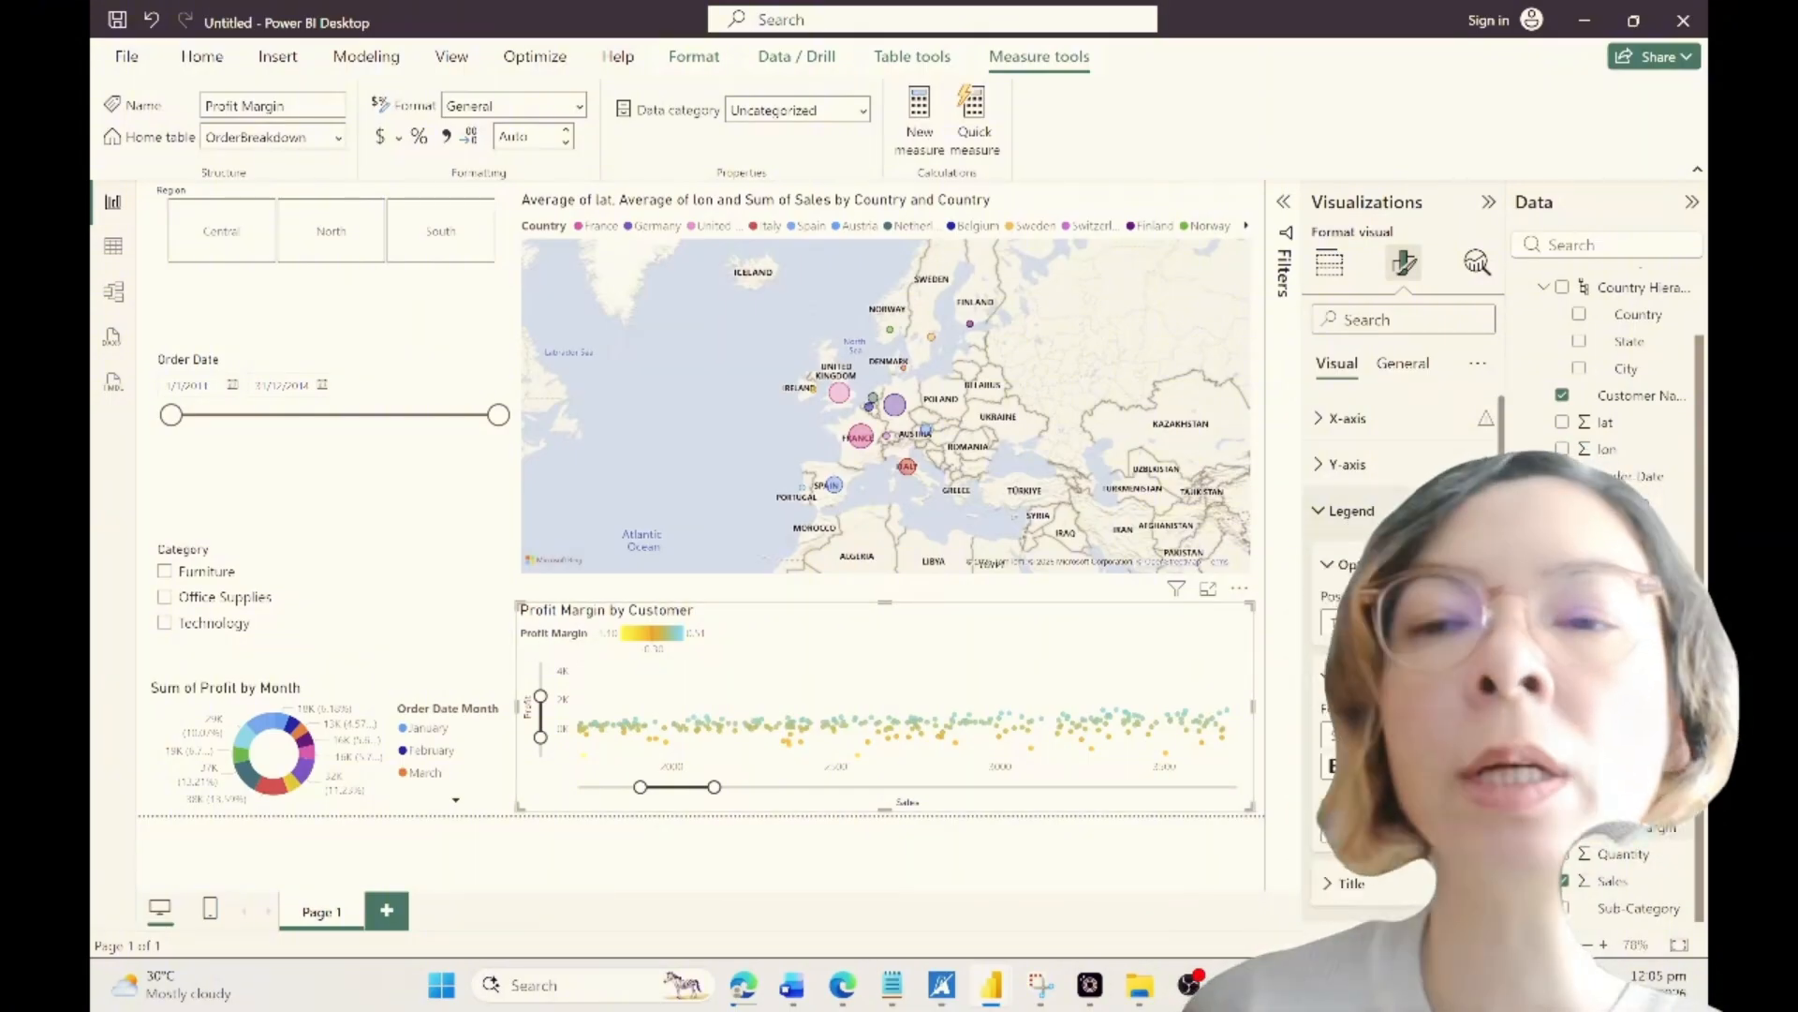
pyautogui.click(1478, 510)
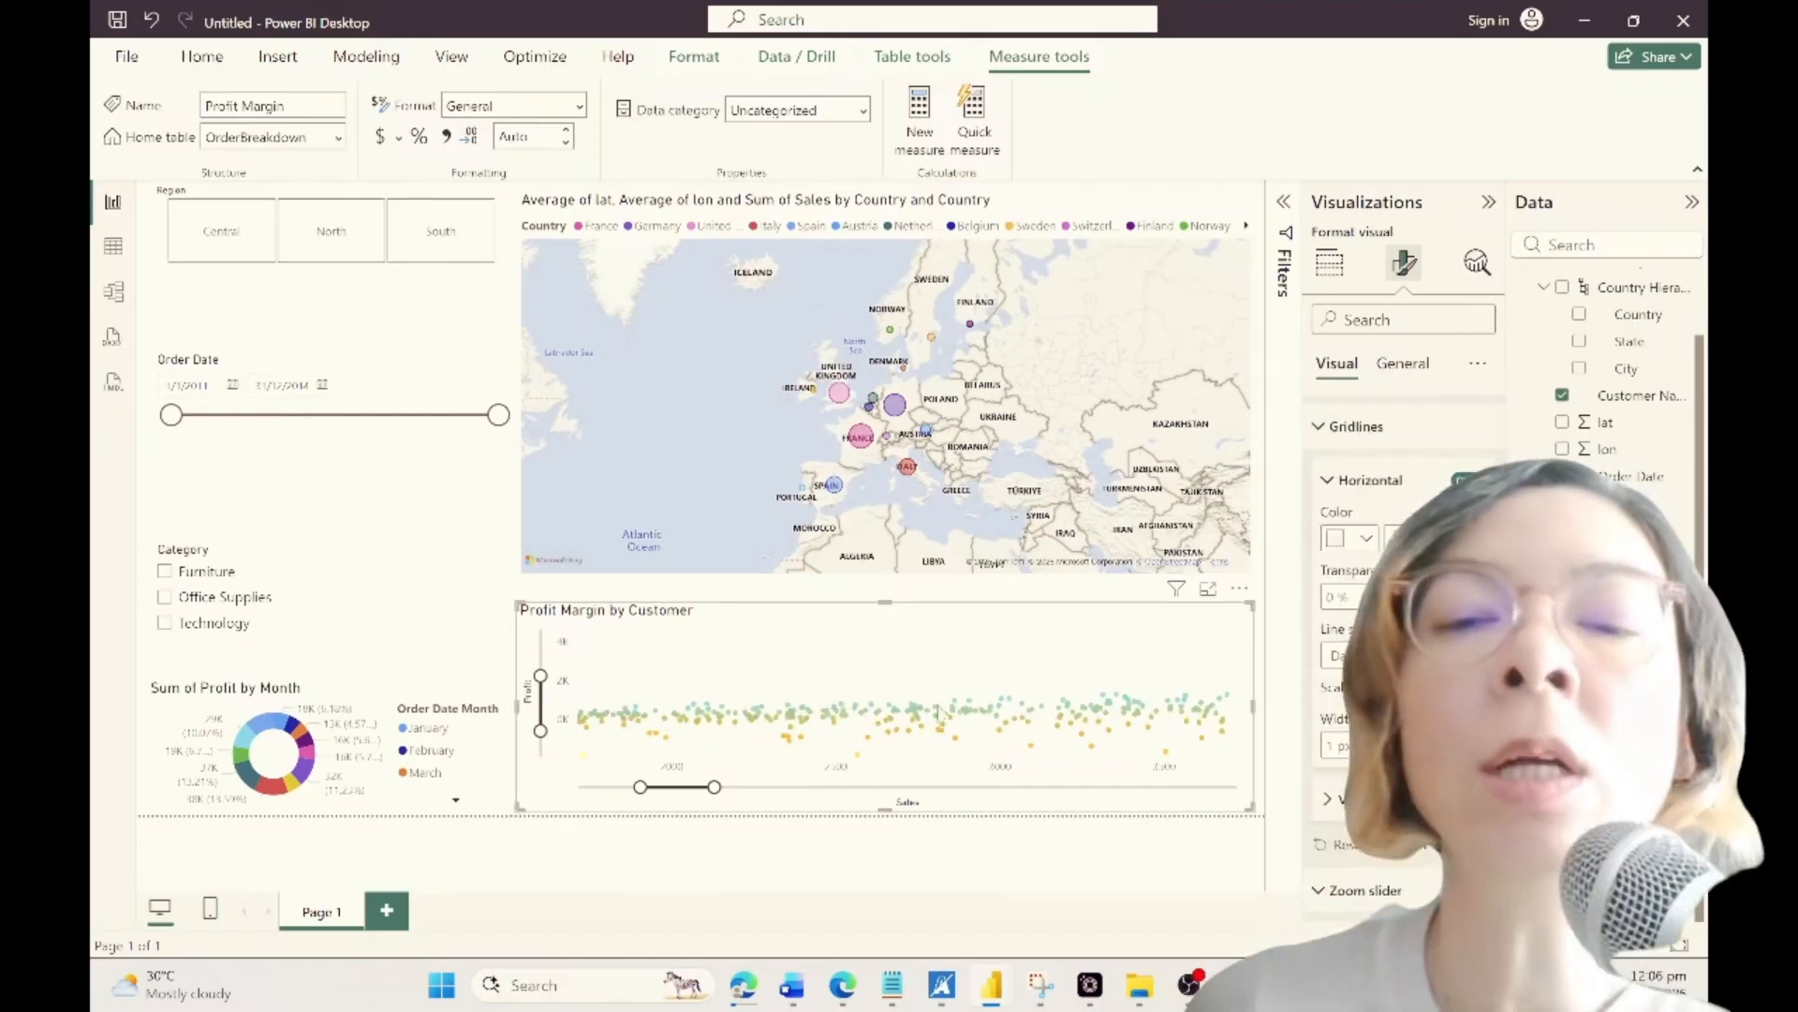
# Step: Enlarge the scatter chart's markers by setting their size multiplier to 1
pyautogui.scroll(-3, 1400, 656)
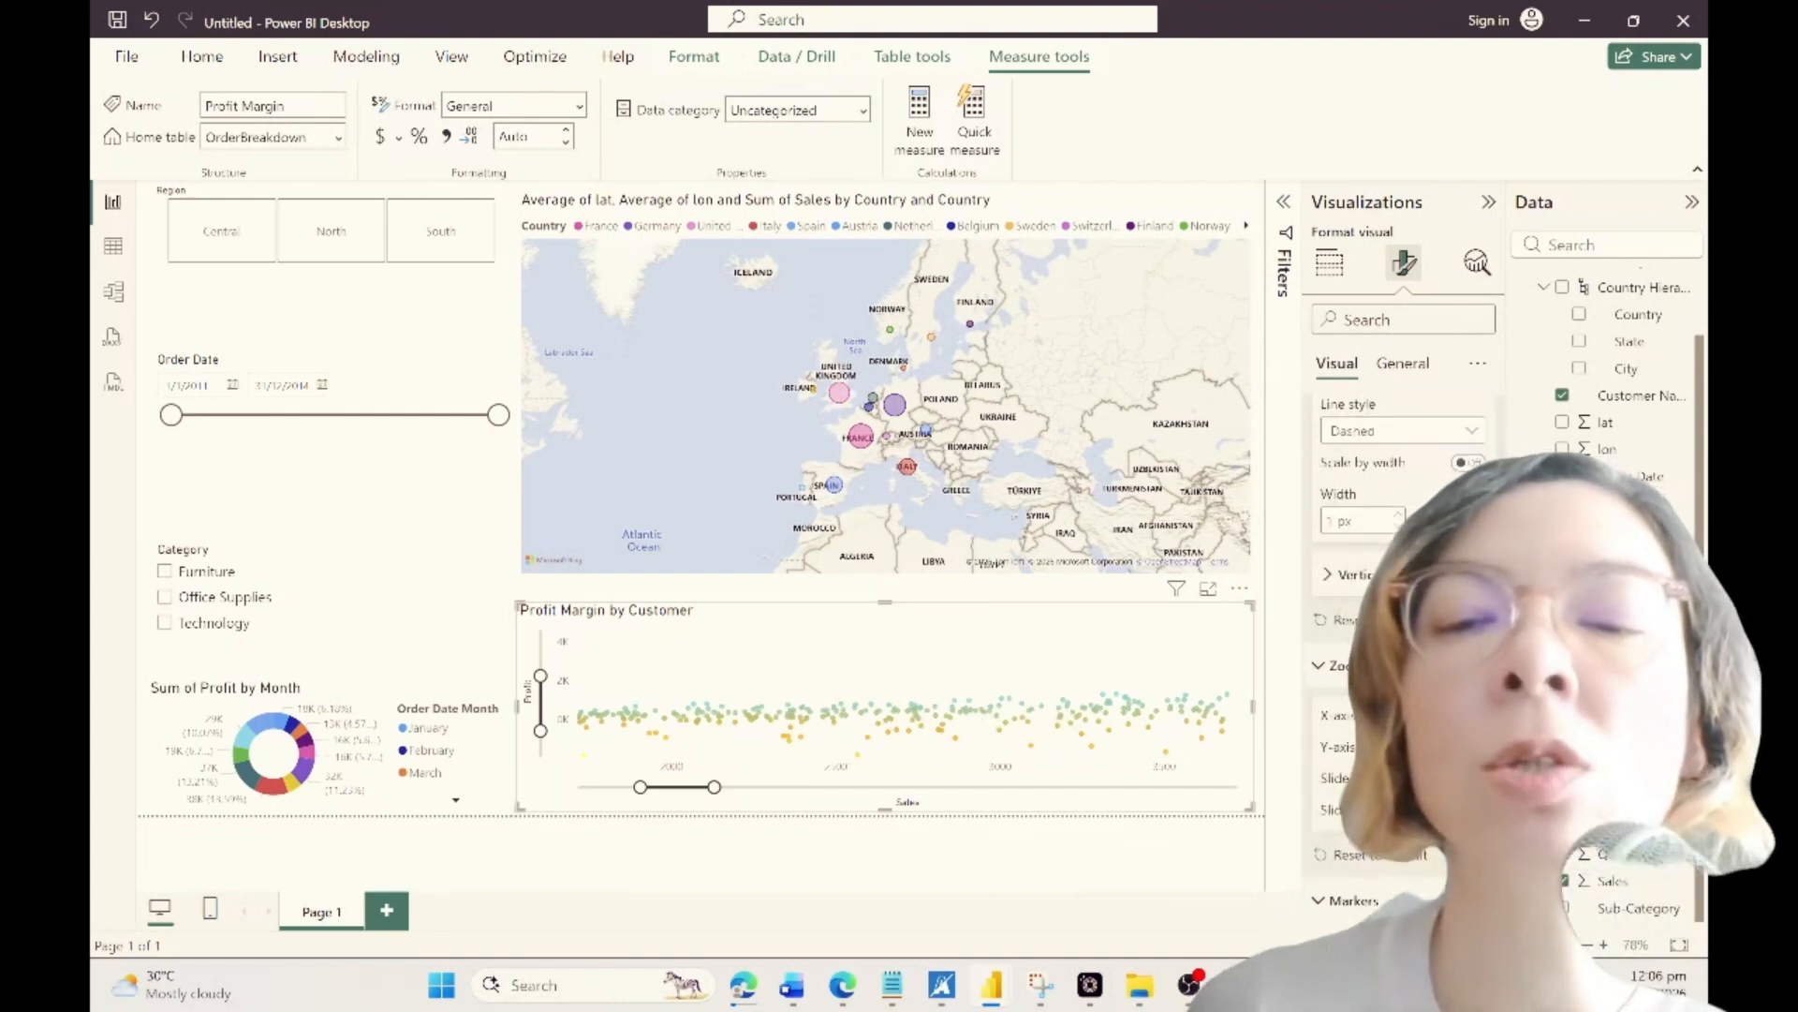
pyautogui.scroll(-5, 1401, 656)
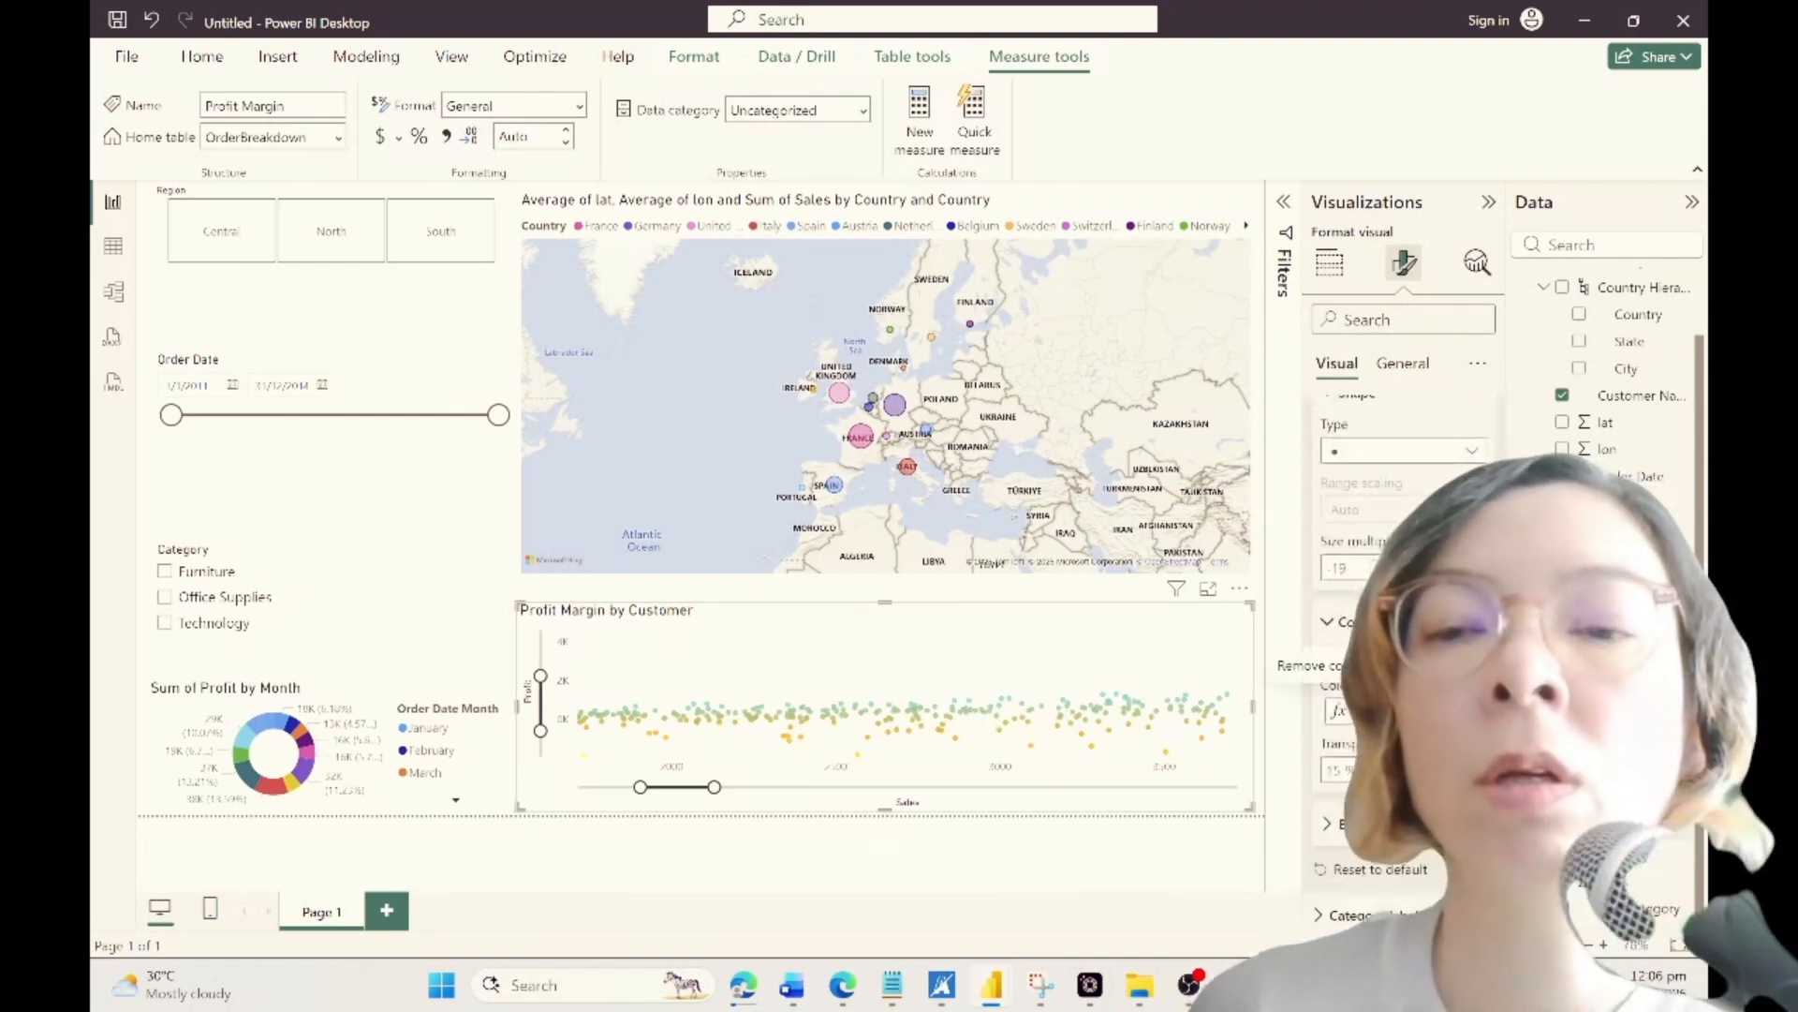
pyautogui.scroll(-1, 1400, 656)
pyautogui.scroll(3, 1400, 655)
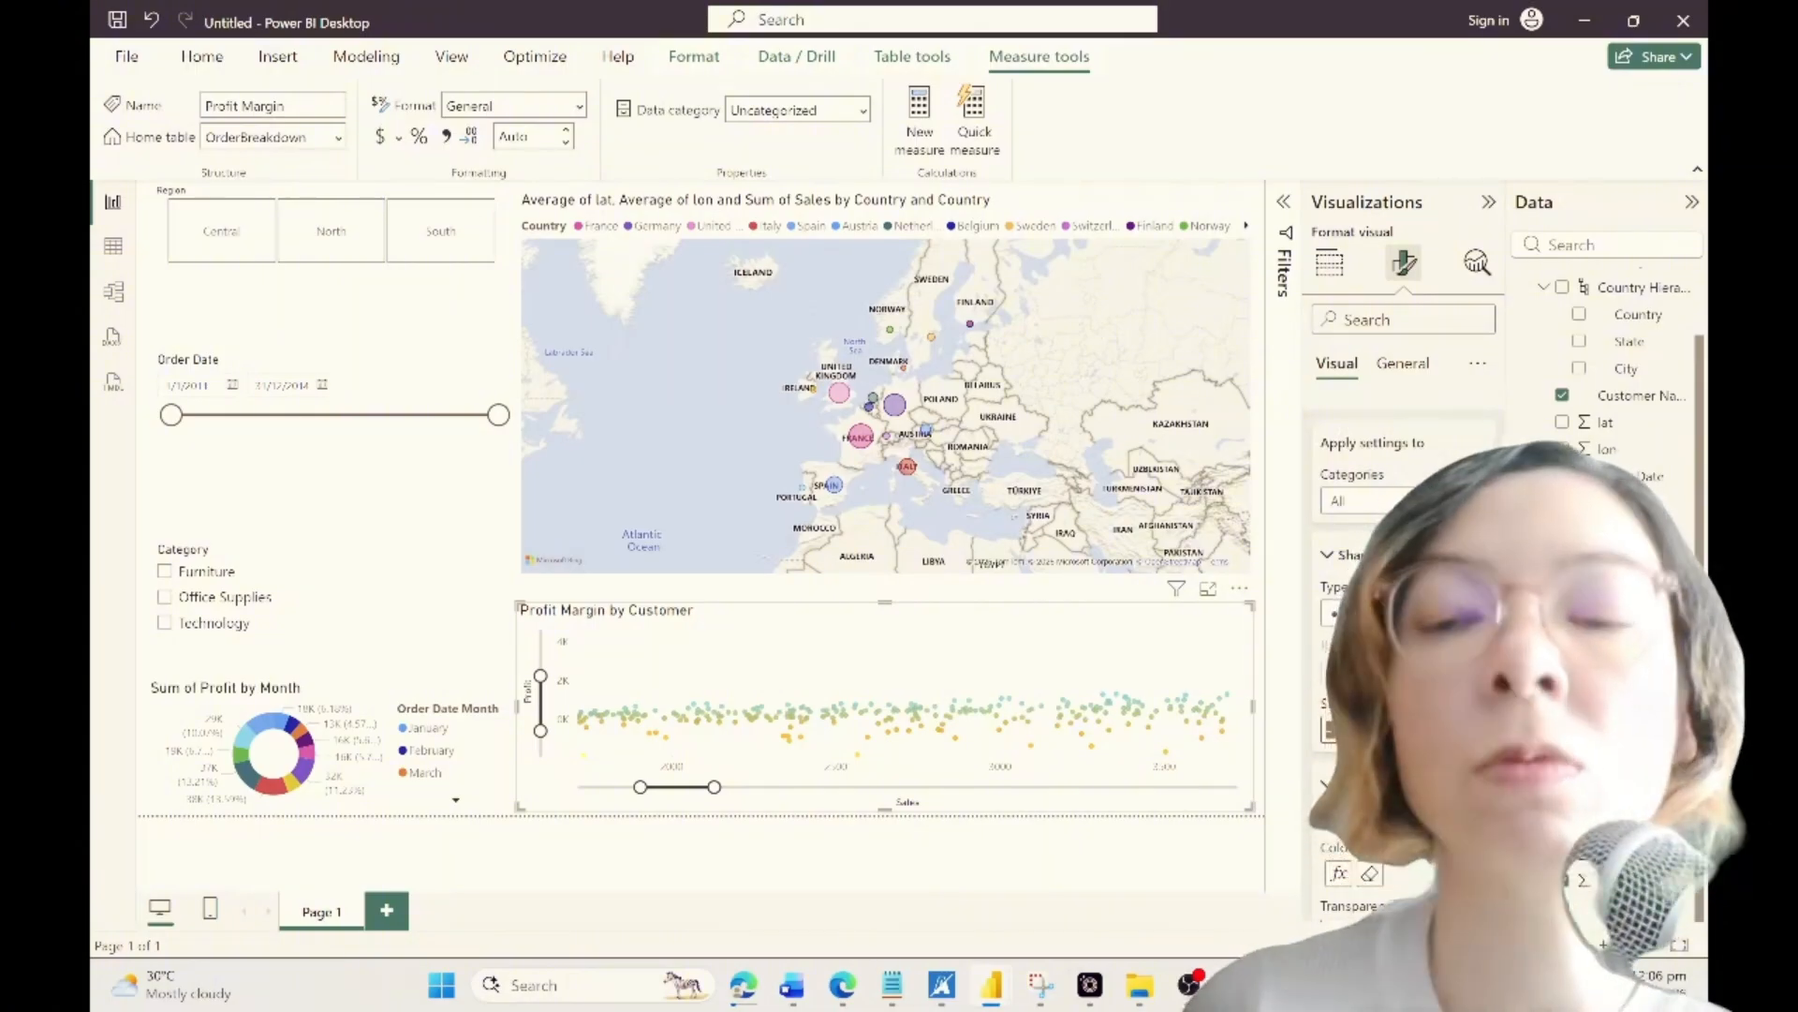
pyautogui.write('10')
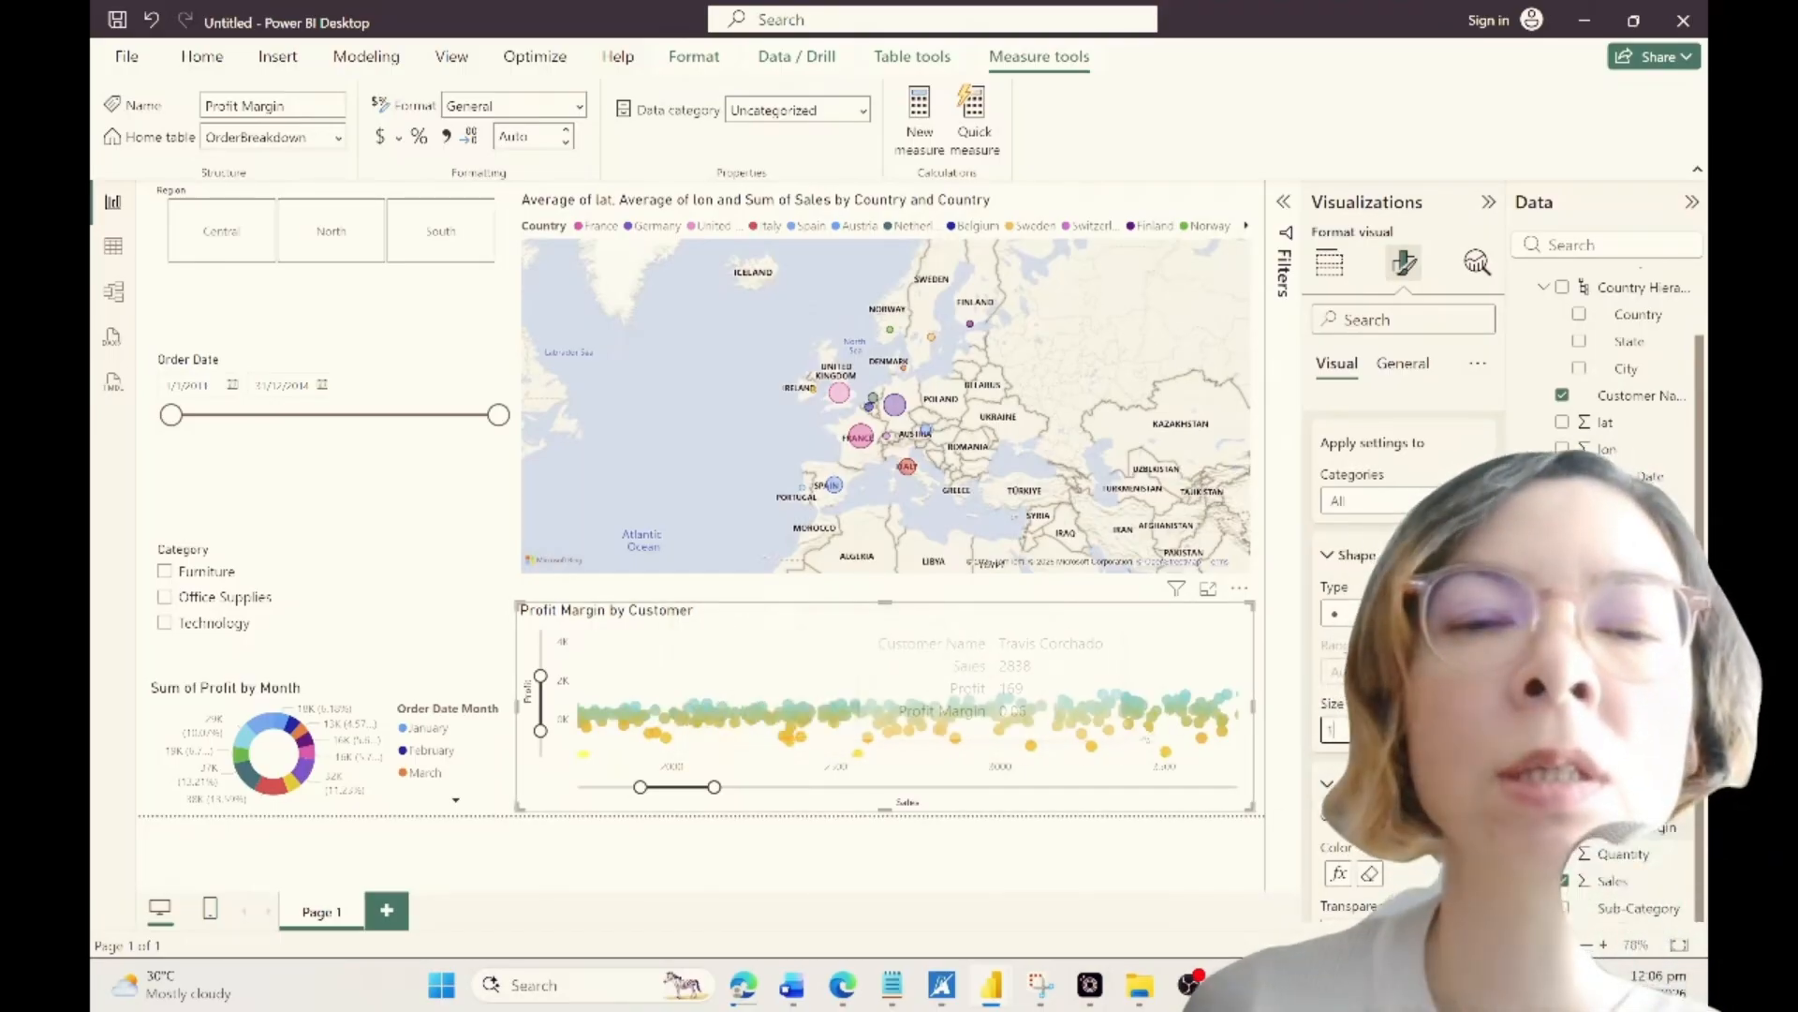
# Step: Turn on a dark border around the scatter chart's markers
pyautogui.scroll(-3, 1425, 876)
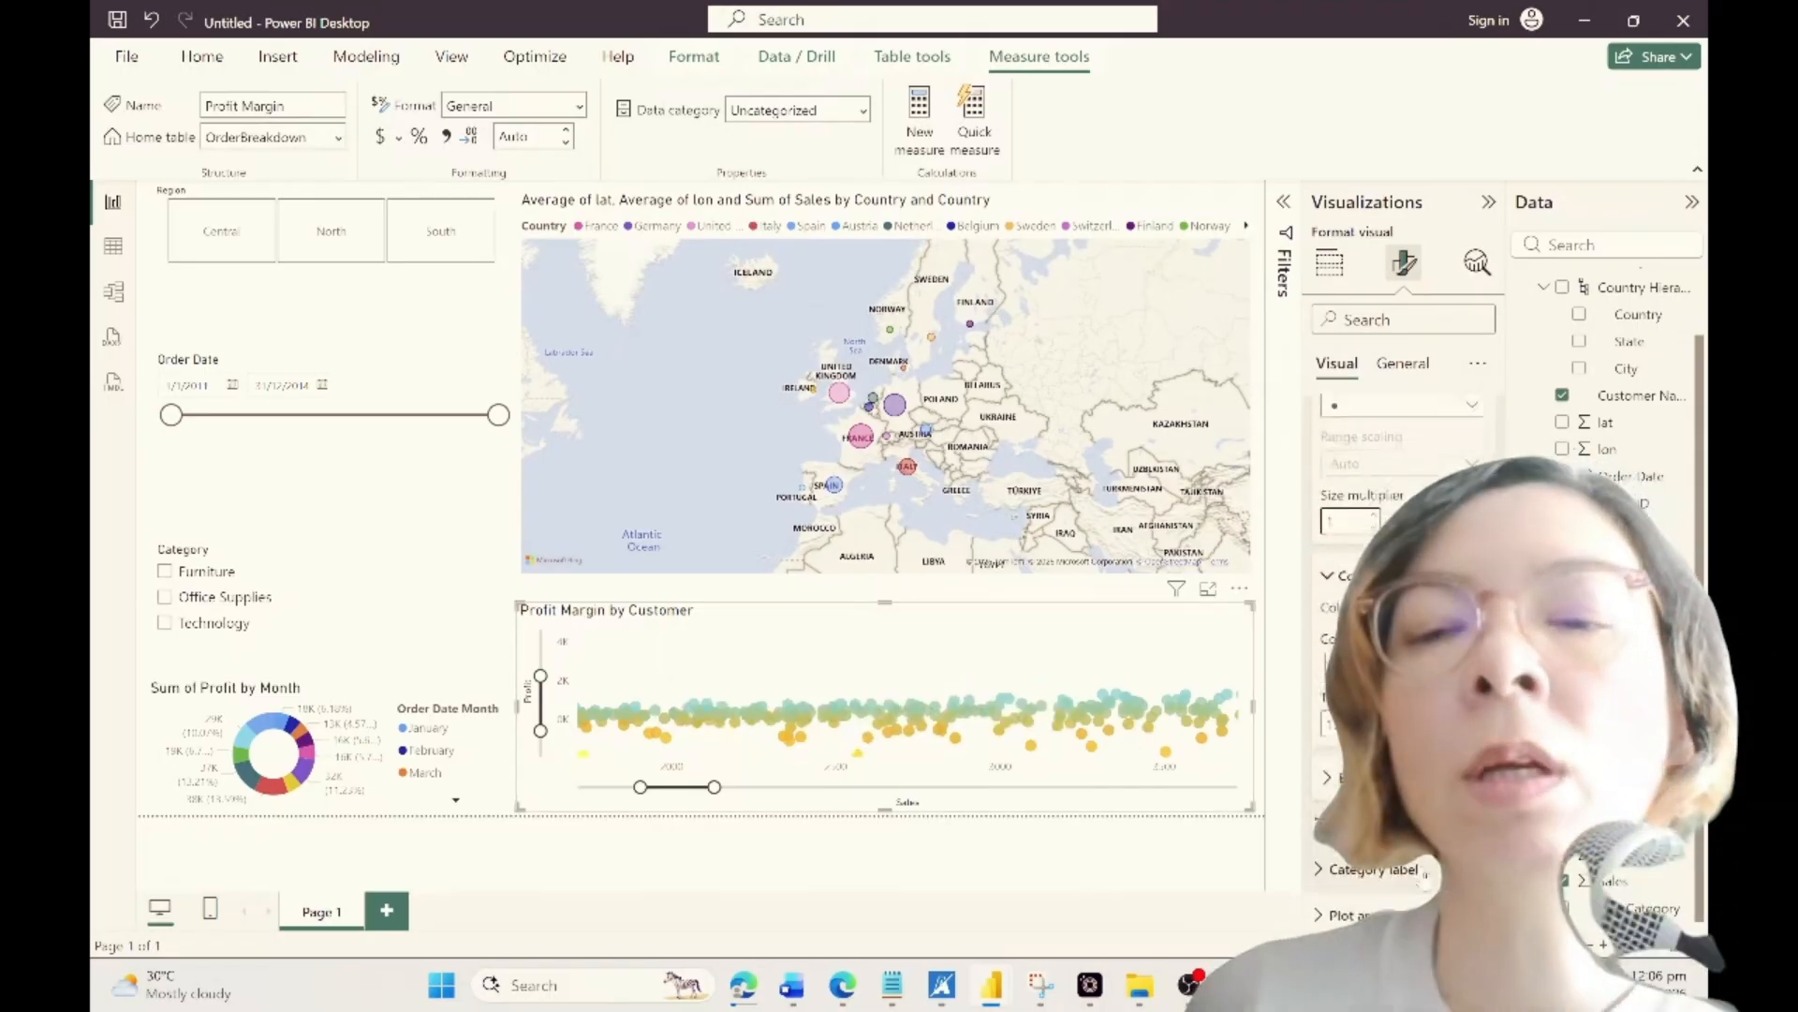
pyautogui.scroll(-2, 1405, 655)
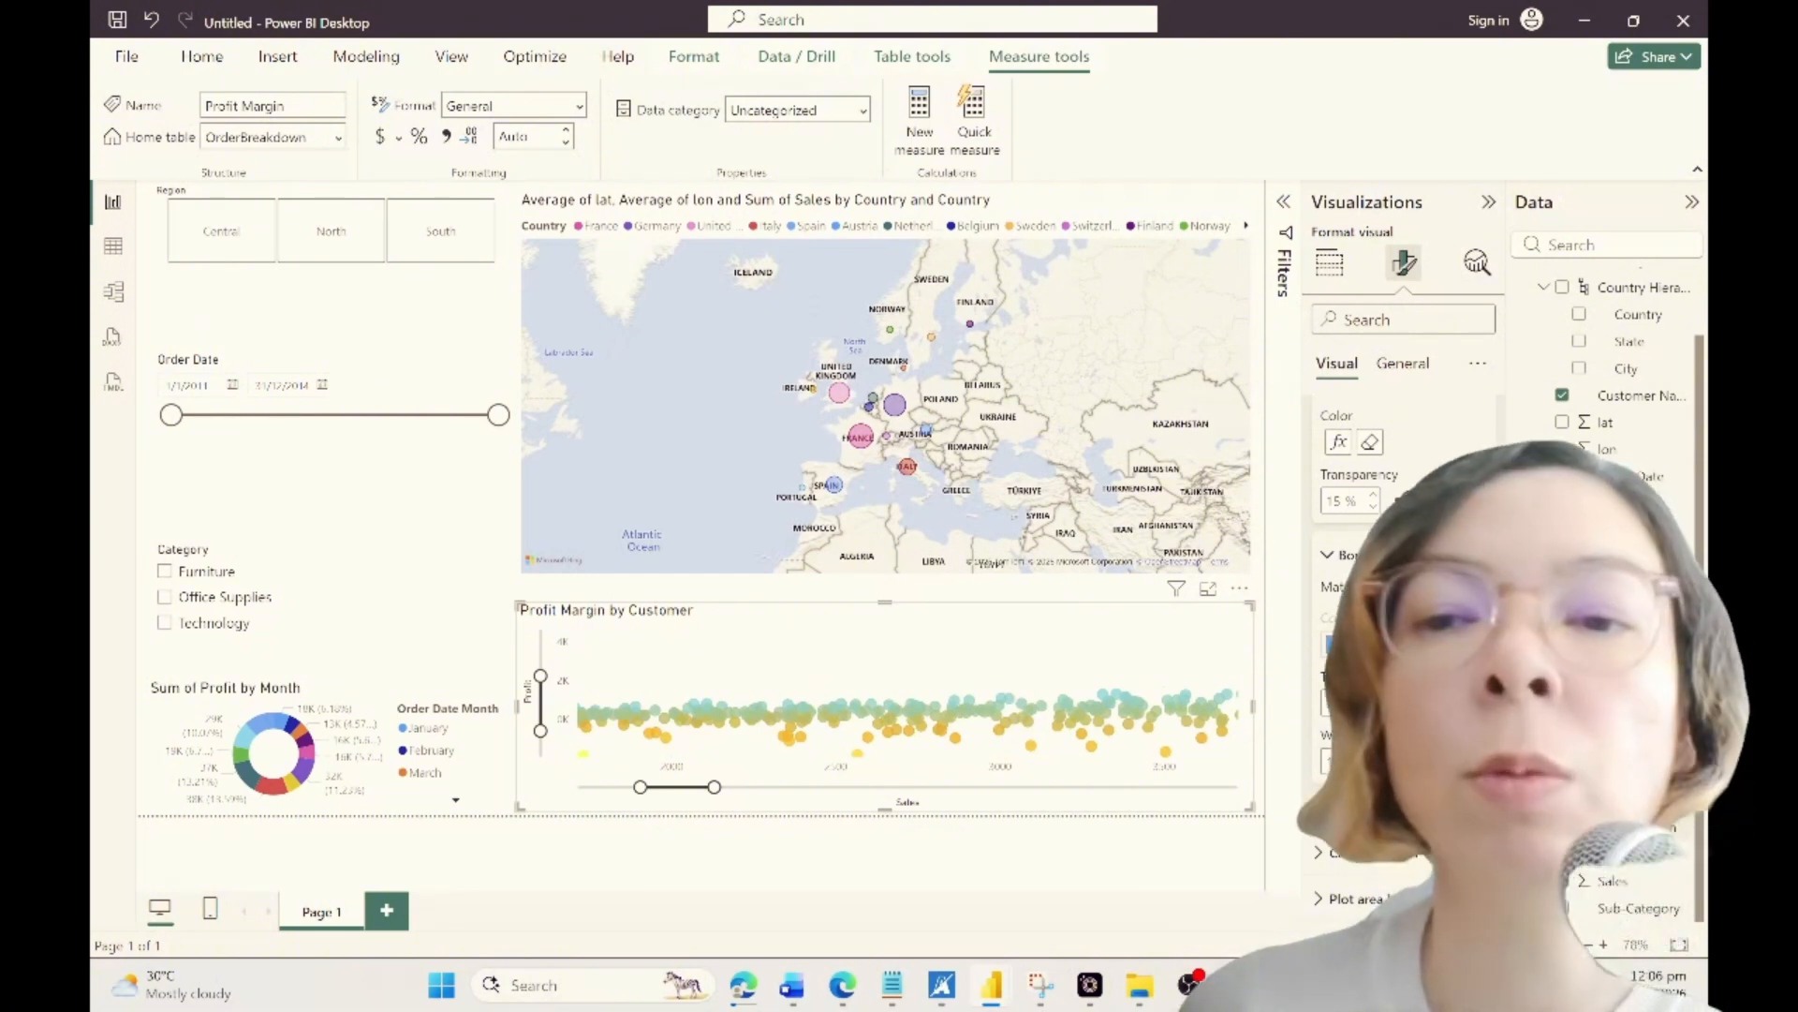
pyautogui.click(1471, 555)
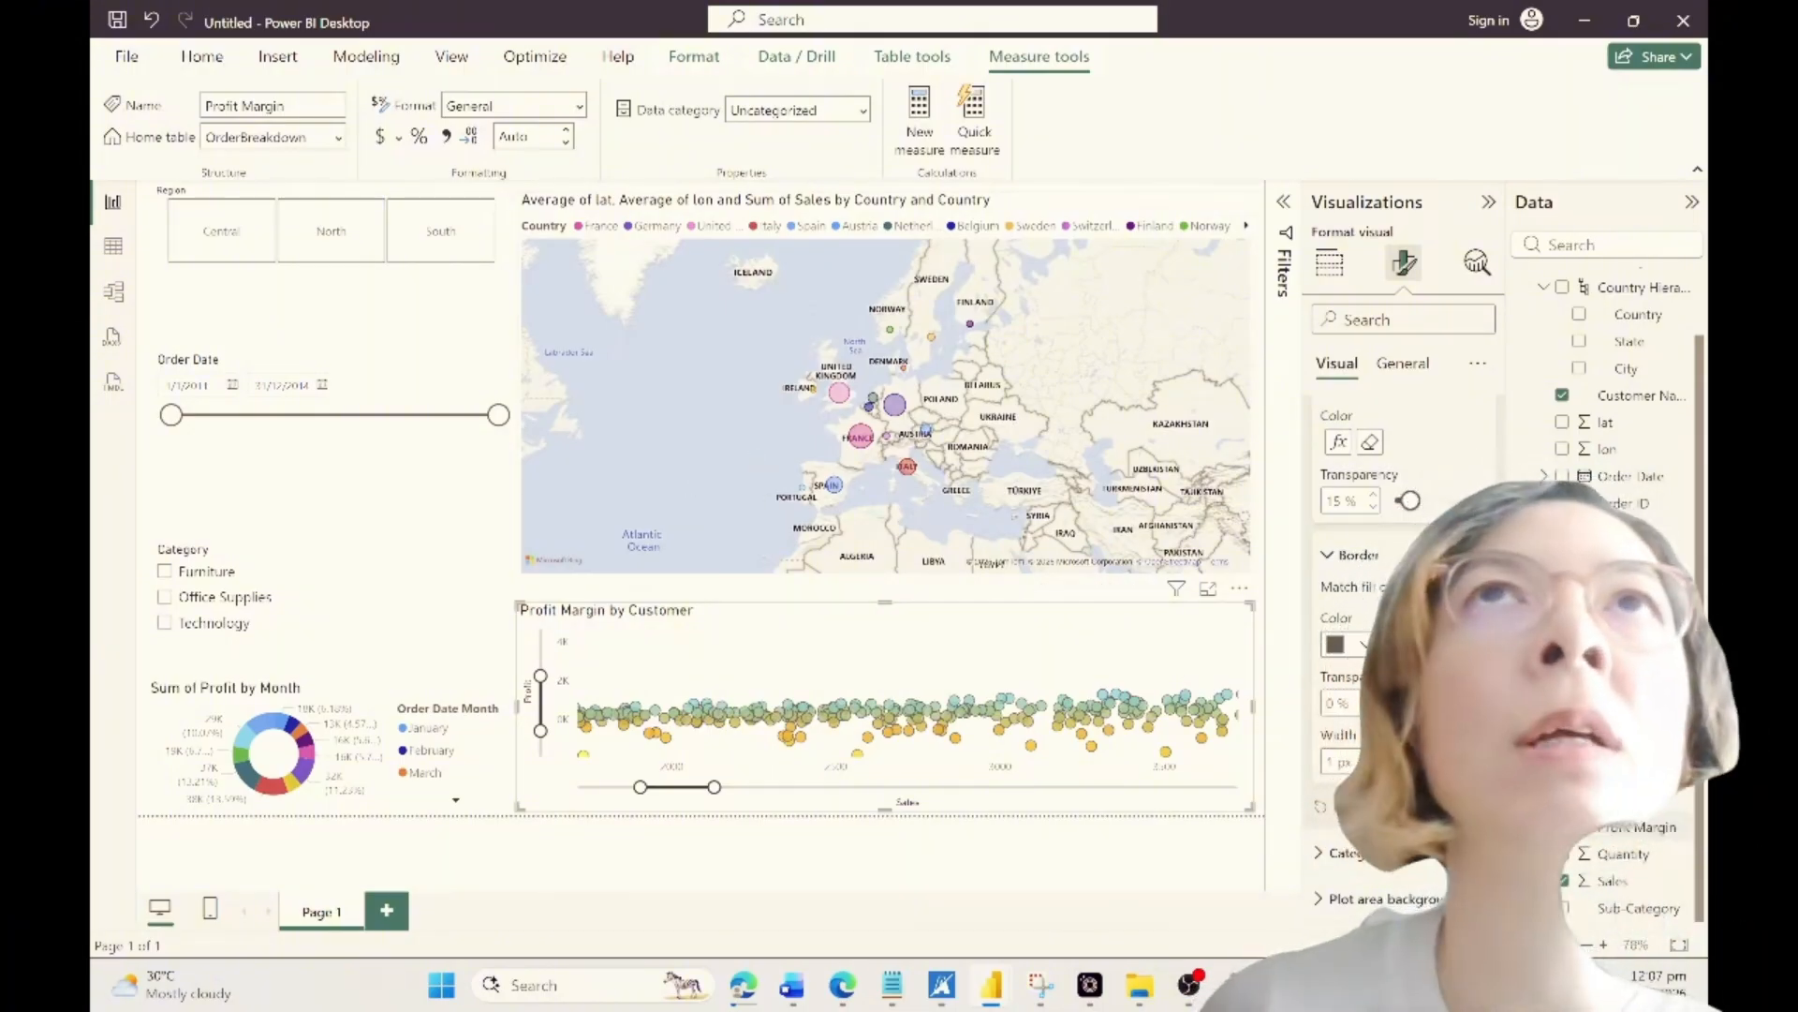
# Step: Switch to the saved AmazingMartEU2Geo report and set the scatter chart's view option to Zoom In
pyautogui.moveTo(1705, 388); pyautogui.dragTo(1262, 5)
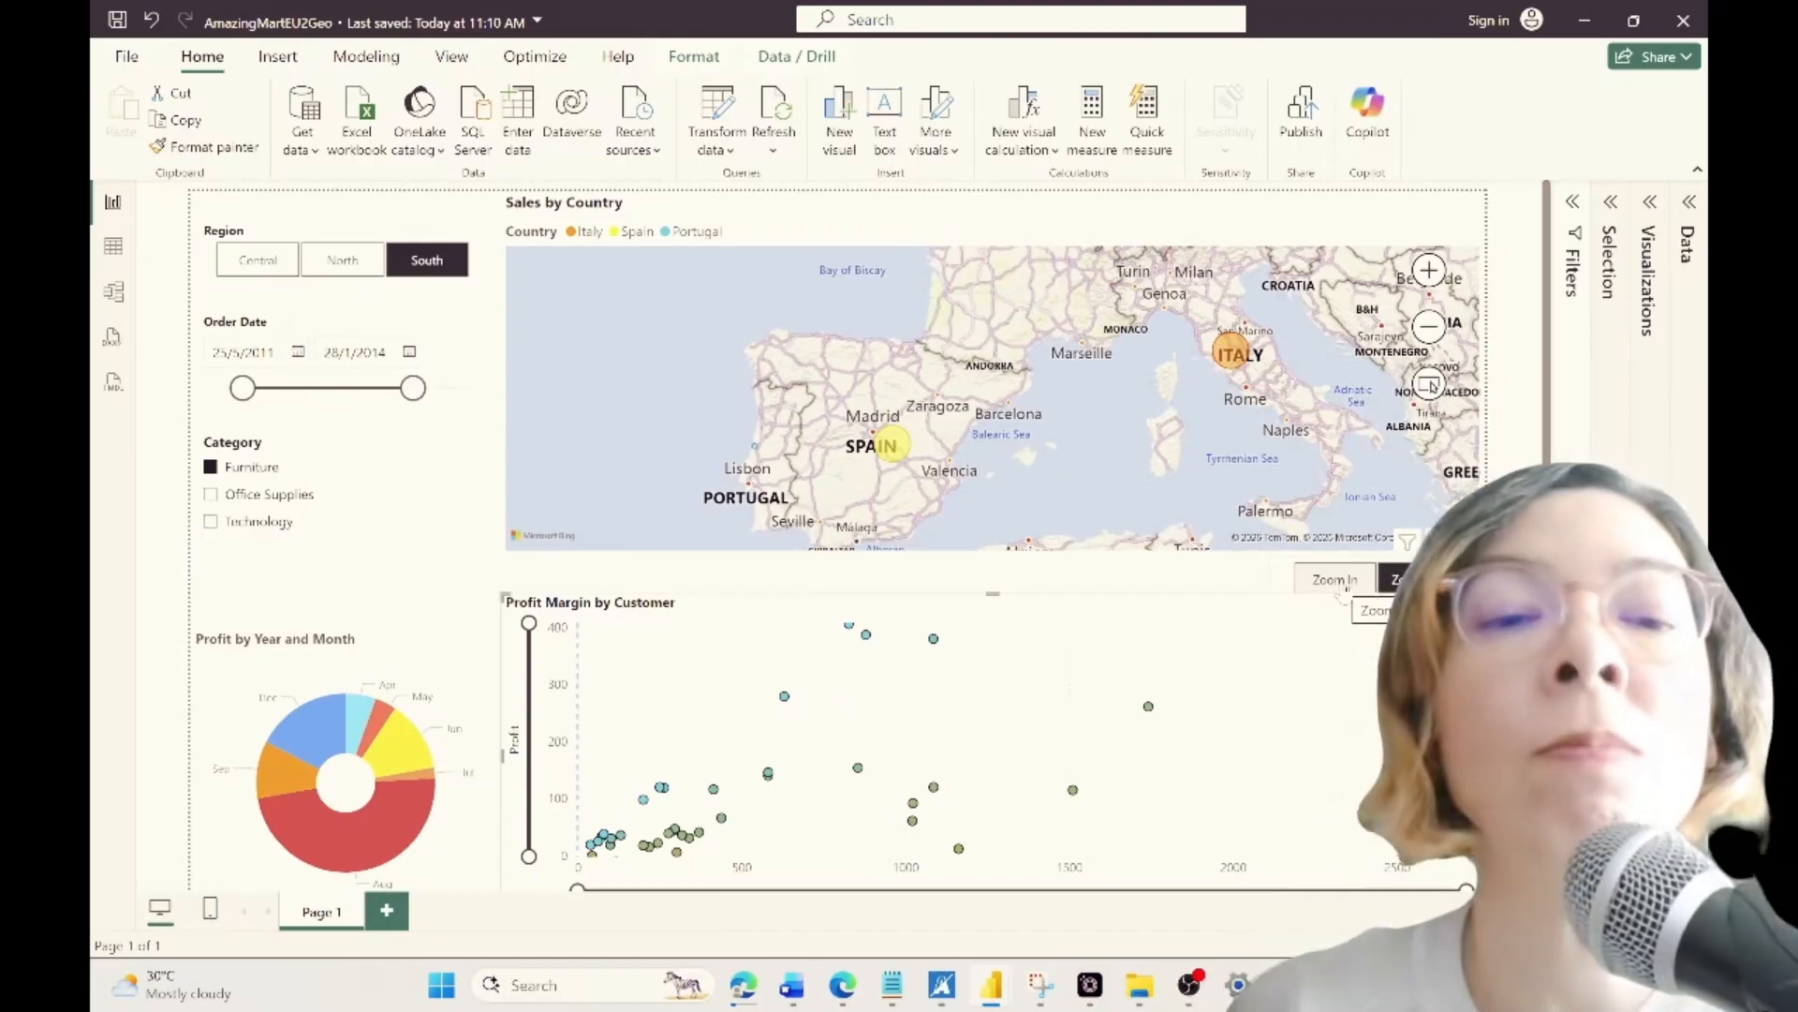
pyautogui.click(1352, 581)
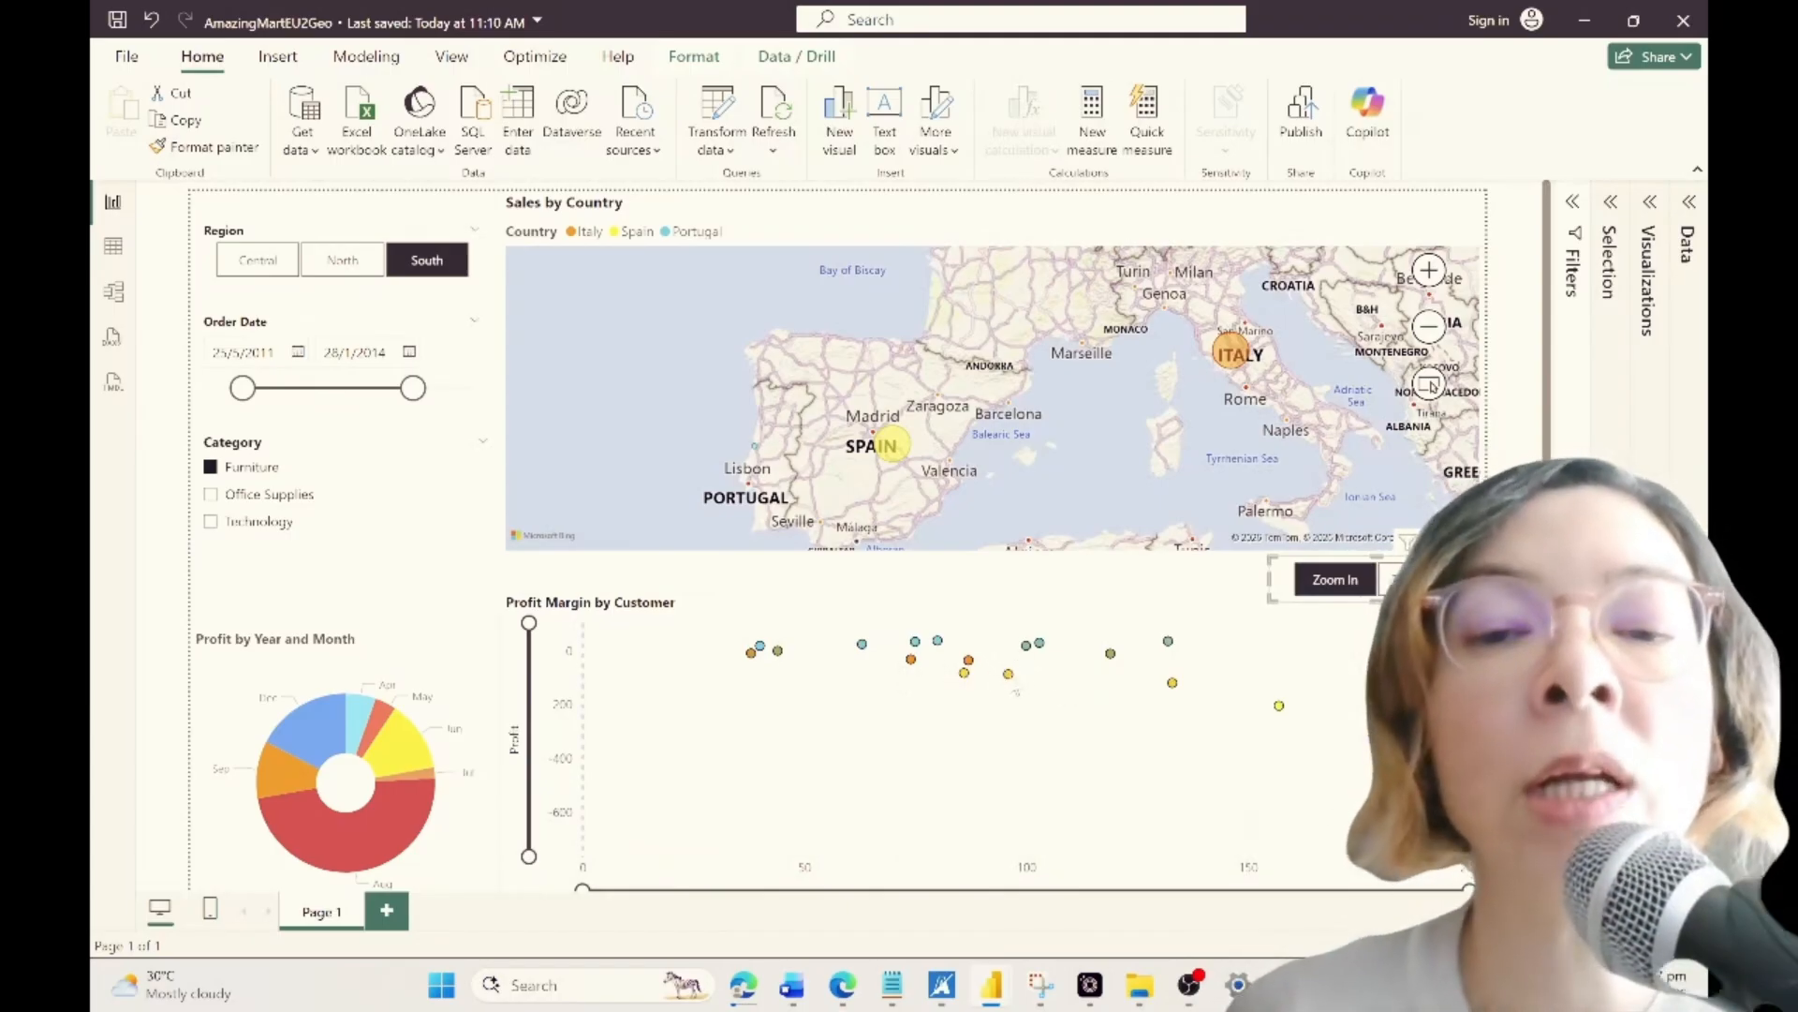
pyautogui.moveTo(1009, 676)
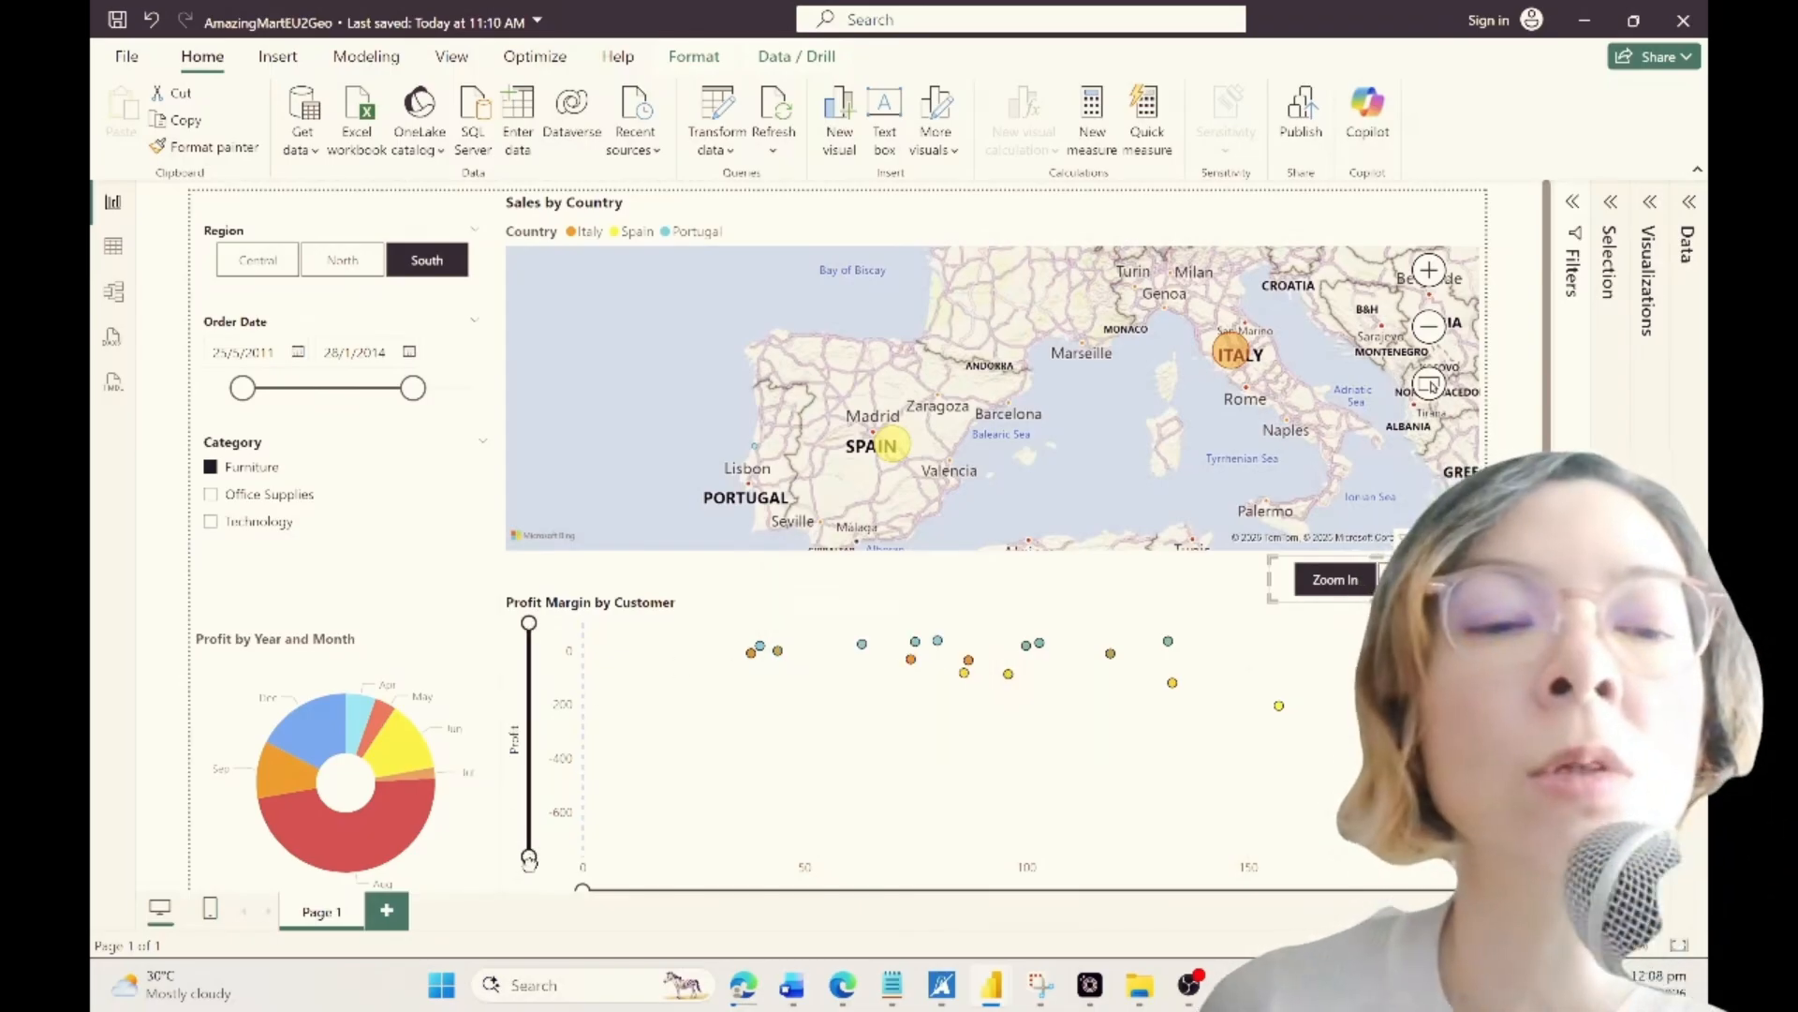
# Step: Try narrowing the scatter chart's profit and sales zoom ranges, and restore both to their full extent
pyautogui.moveTo(529, 860); pyautogui.dragTo(529, 687)
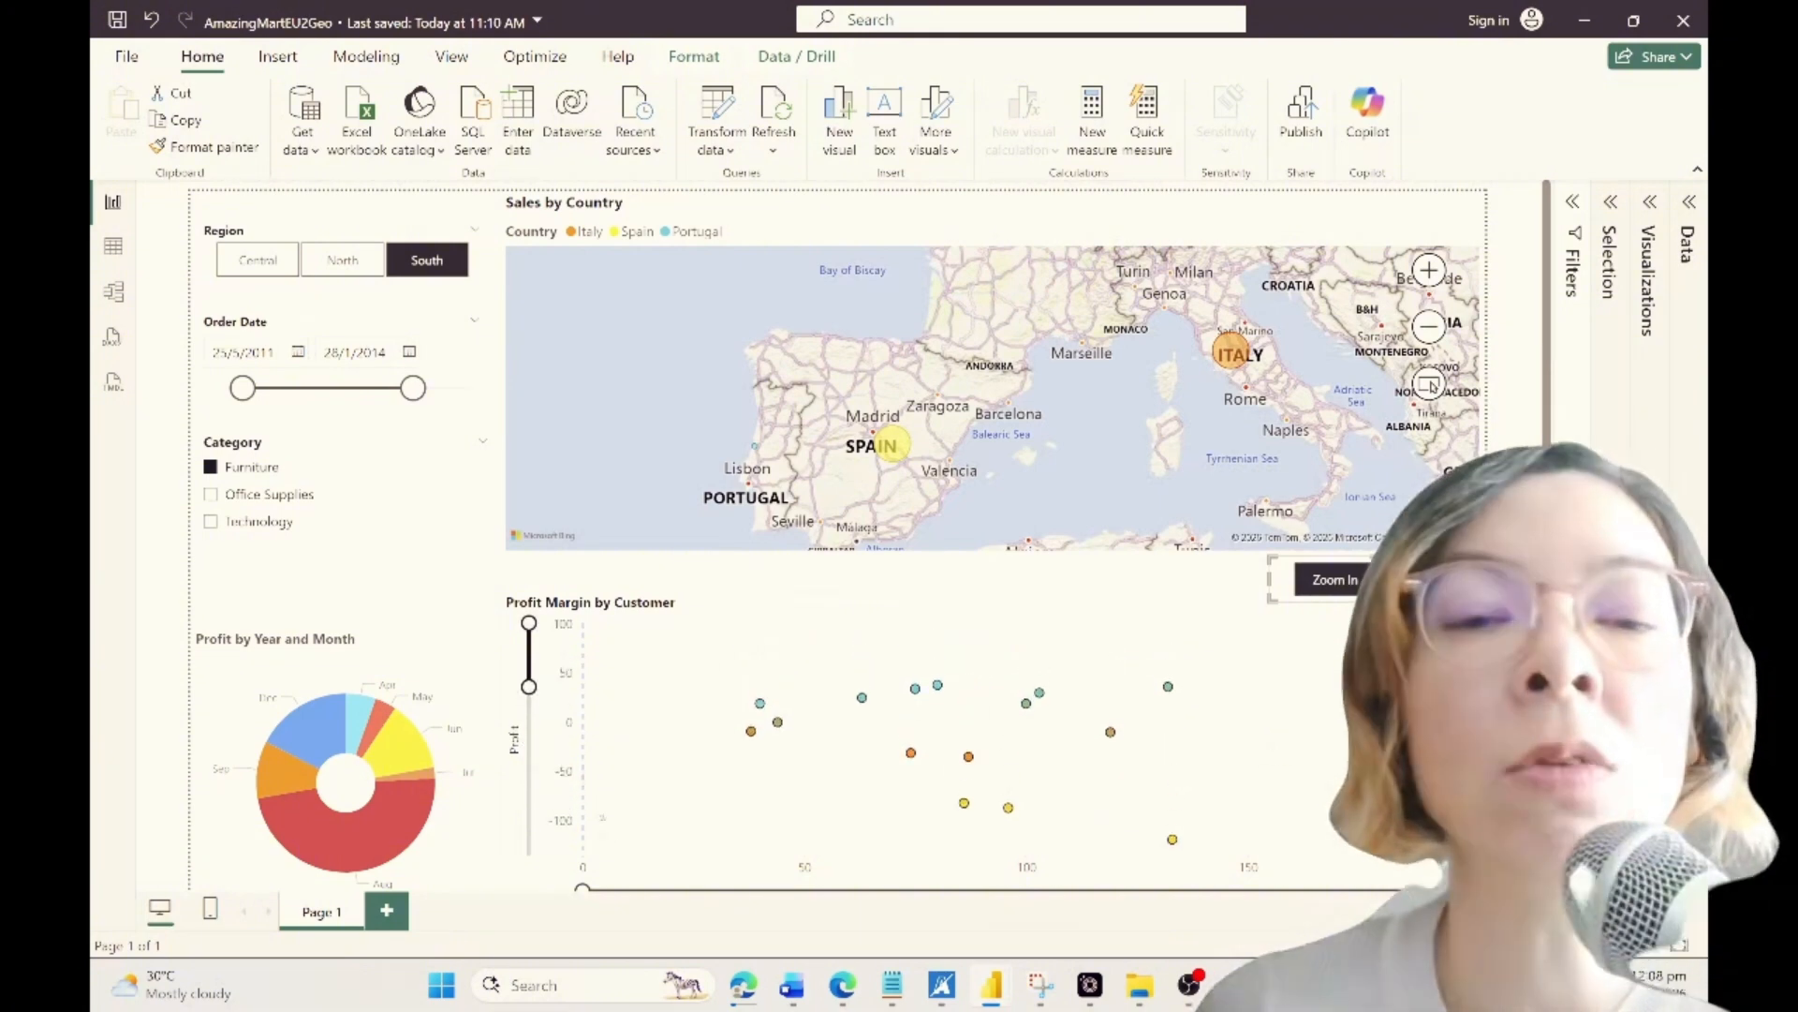
pyautogui.moveTo(582, 888); pyautogui.dragTo(850, 910)
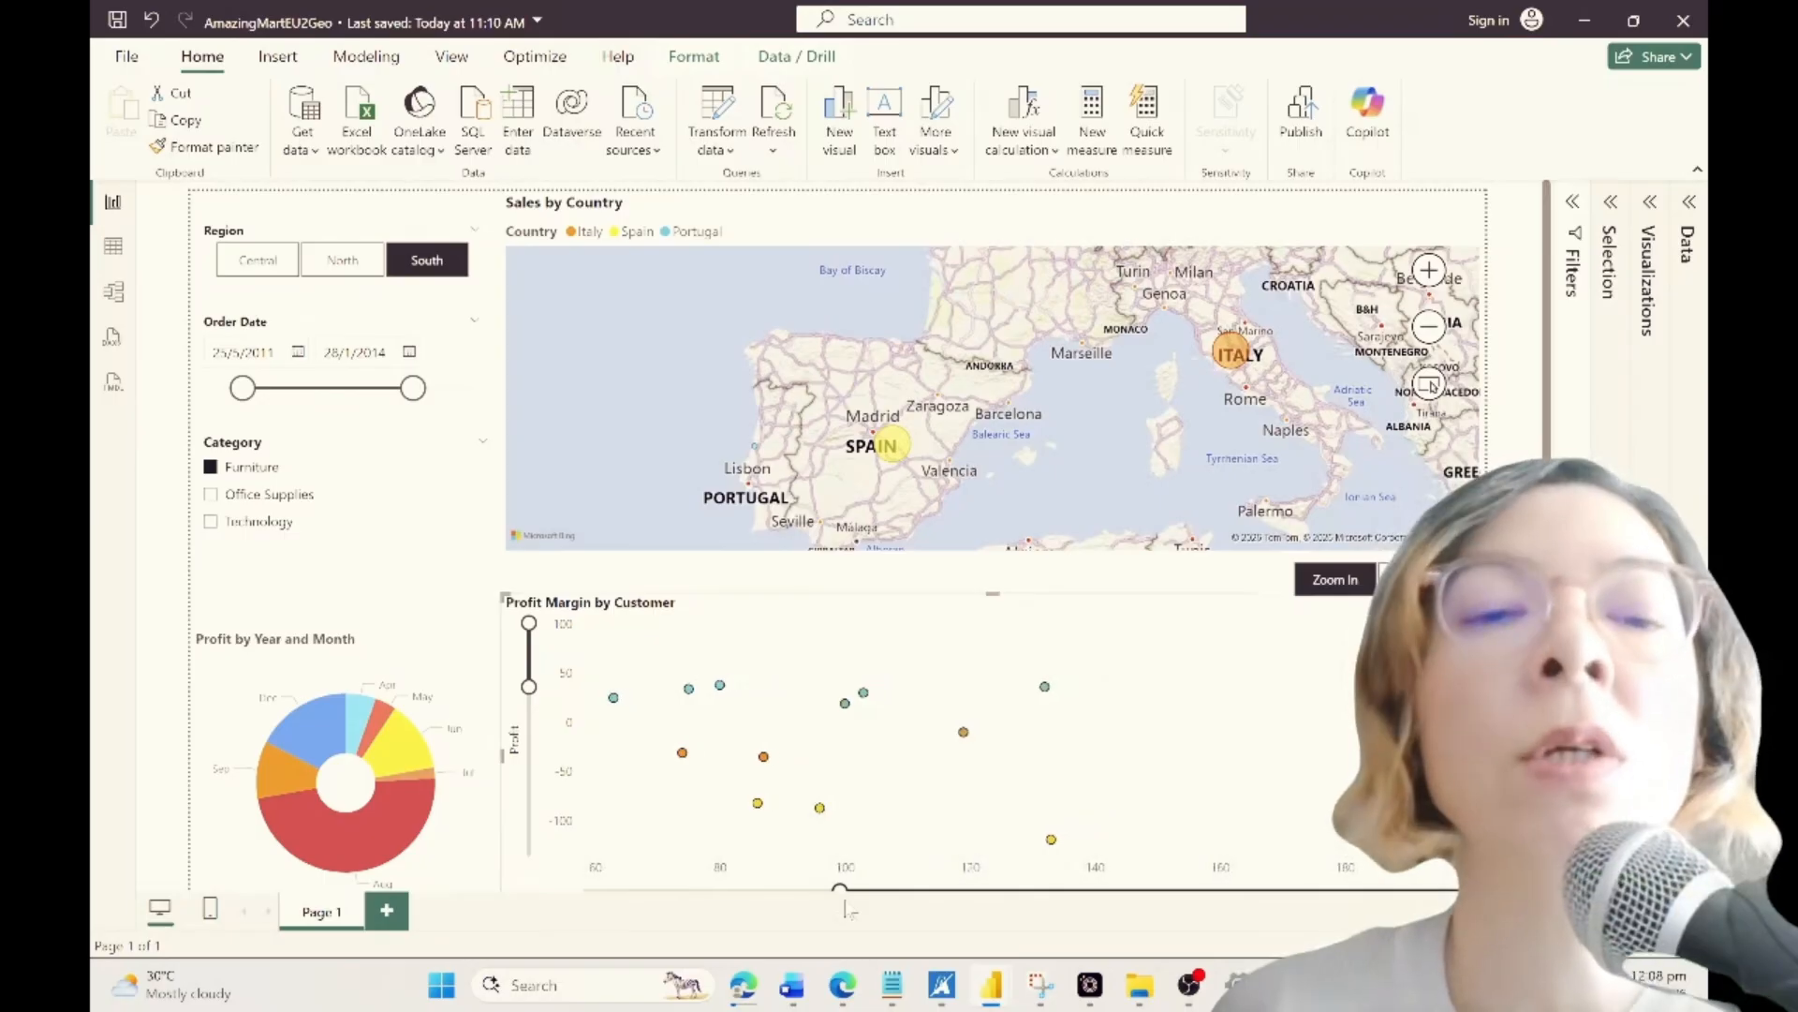
pyautogui.moveTo(529, 687); pyautogui.dragTo(529, 856)
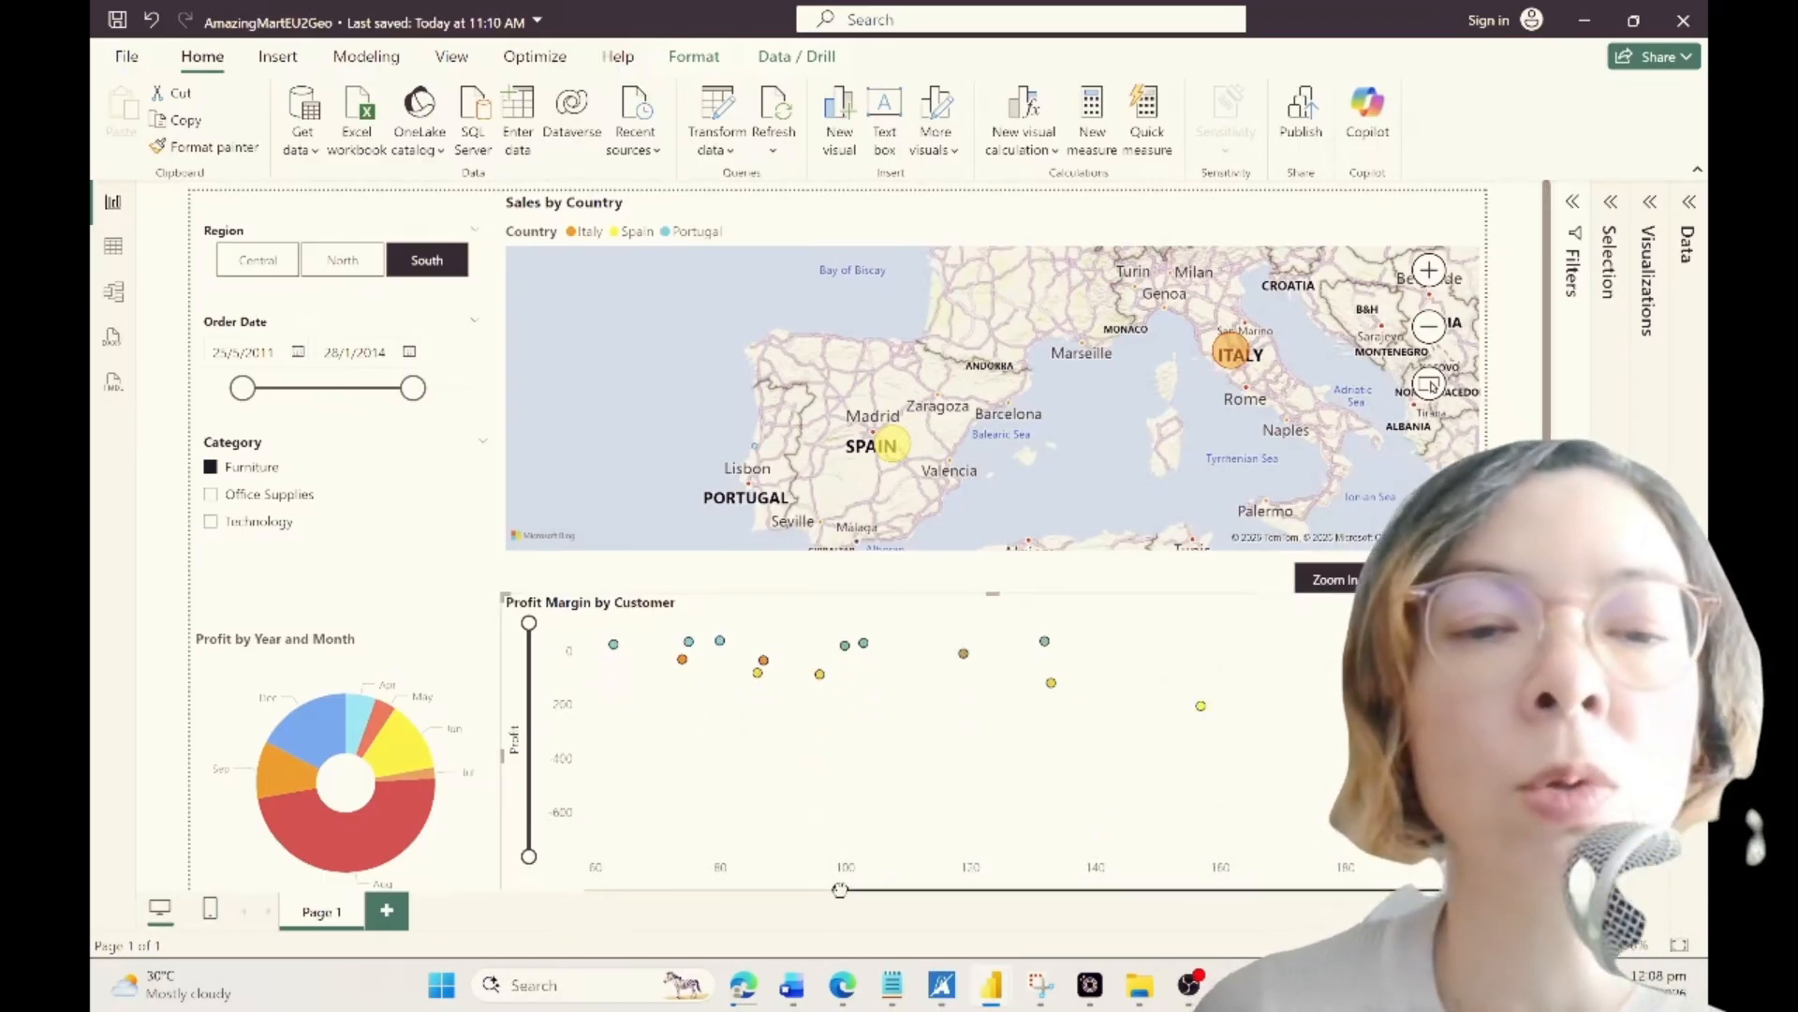
pyautogui.moveTo(854, 888); pyautogui.dragTo(565, 897)
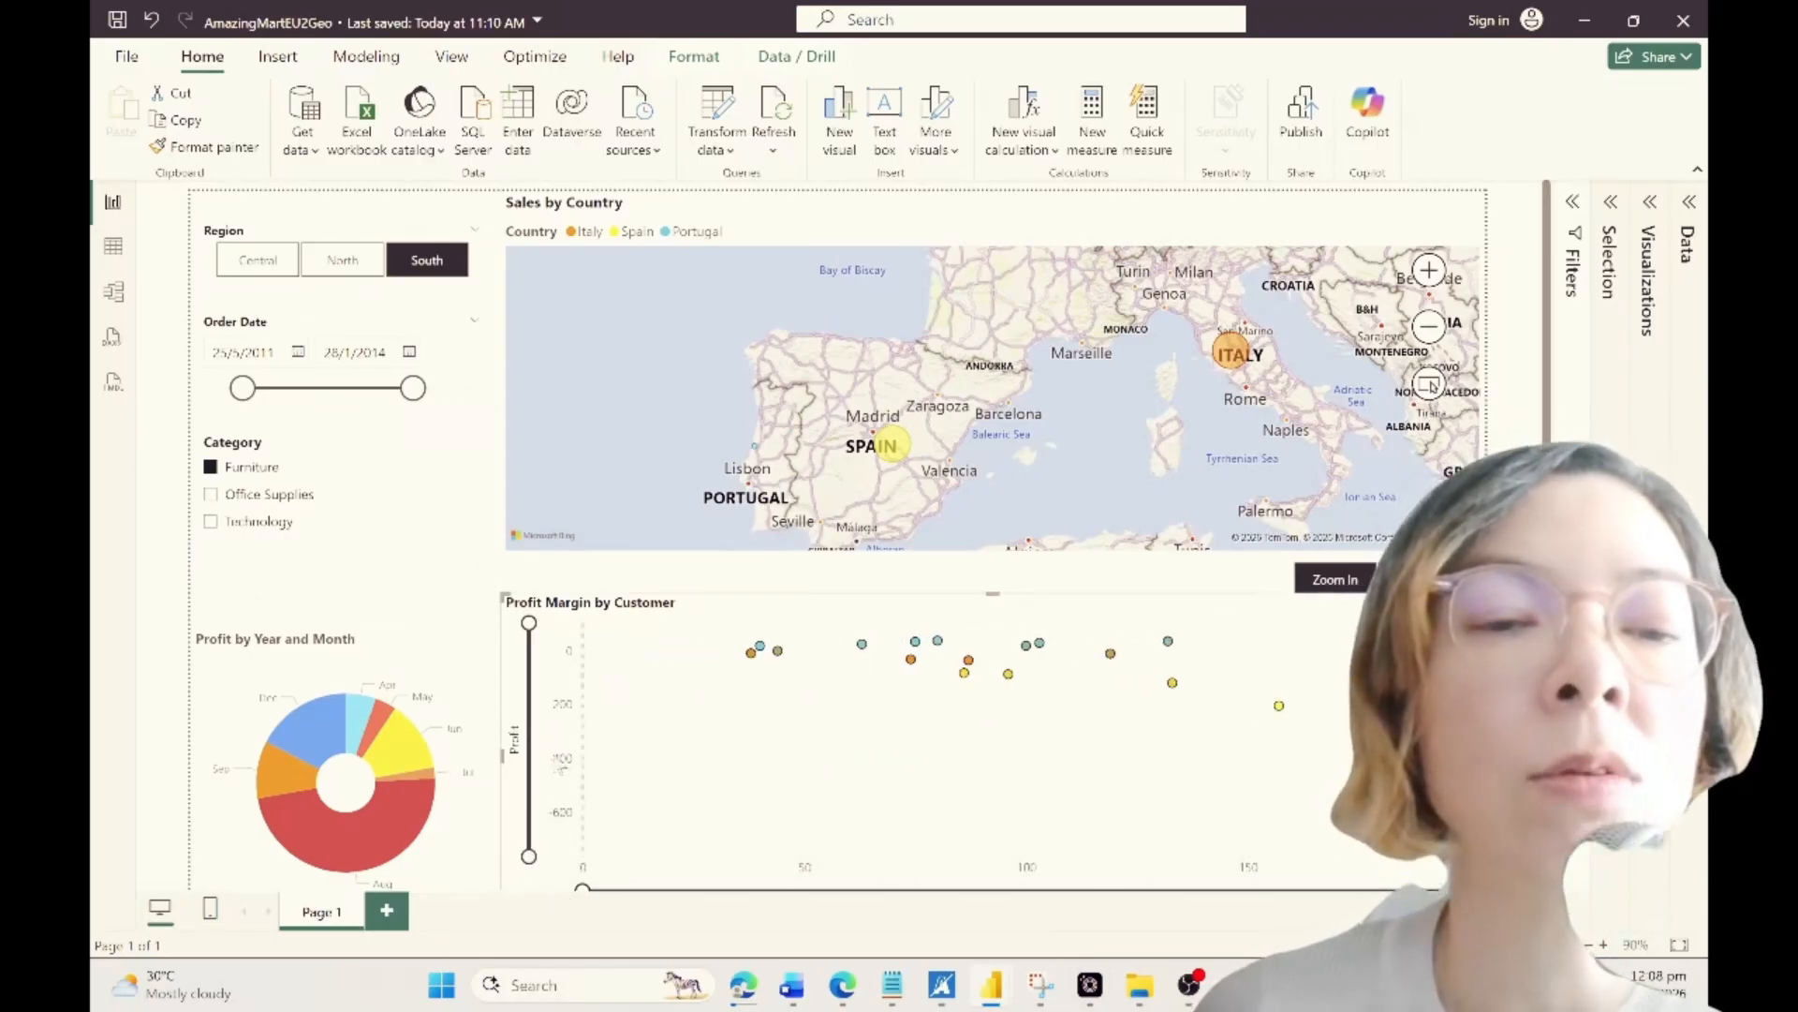
pyautogui.click(1334, 579)
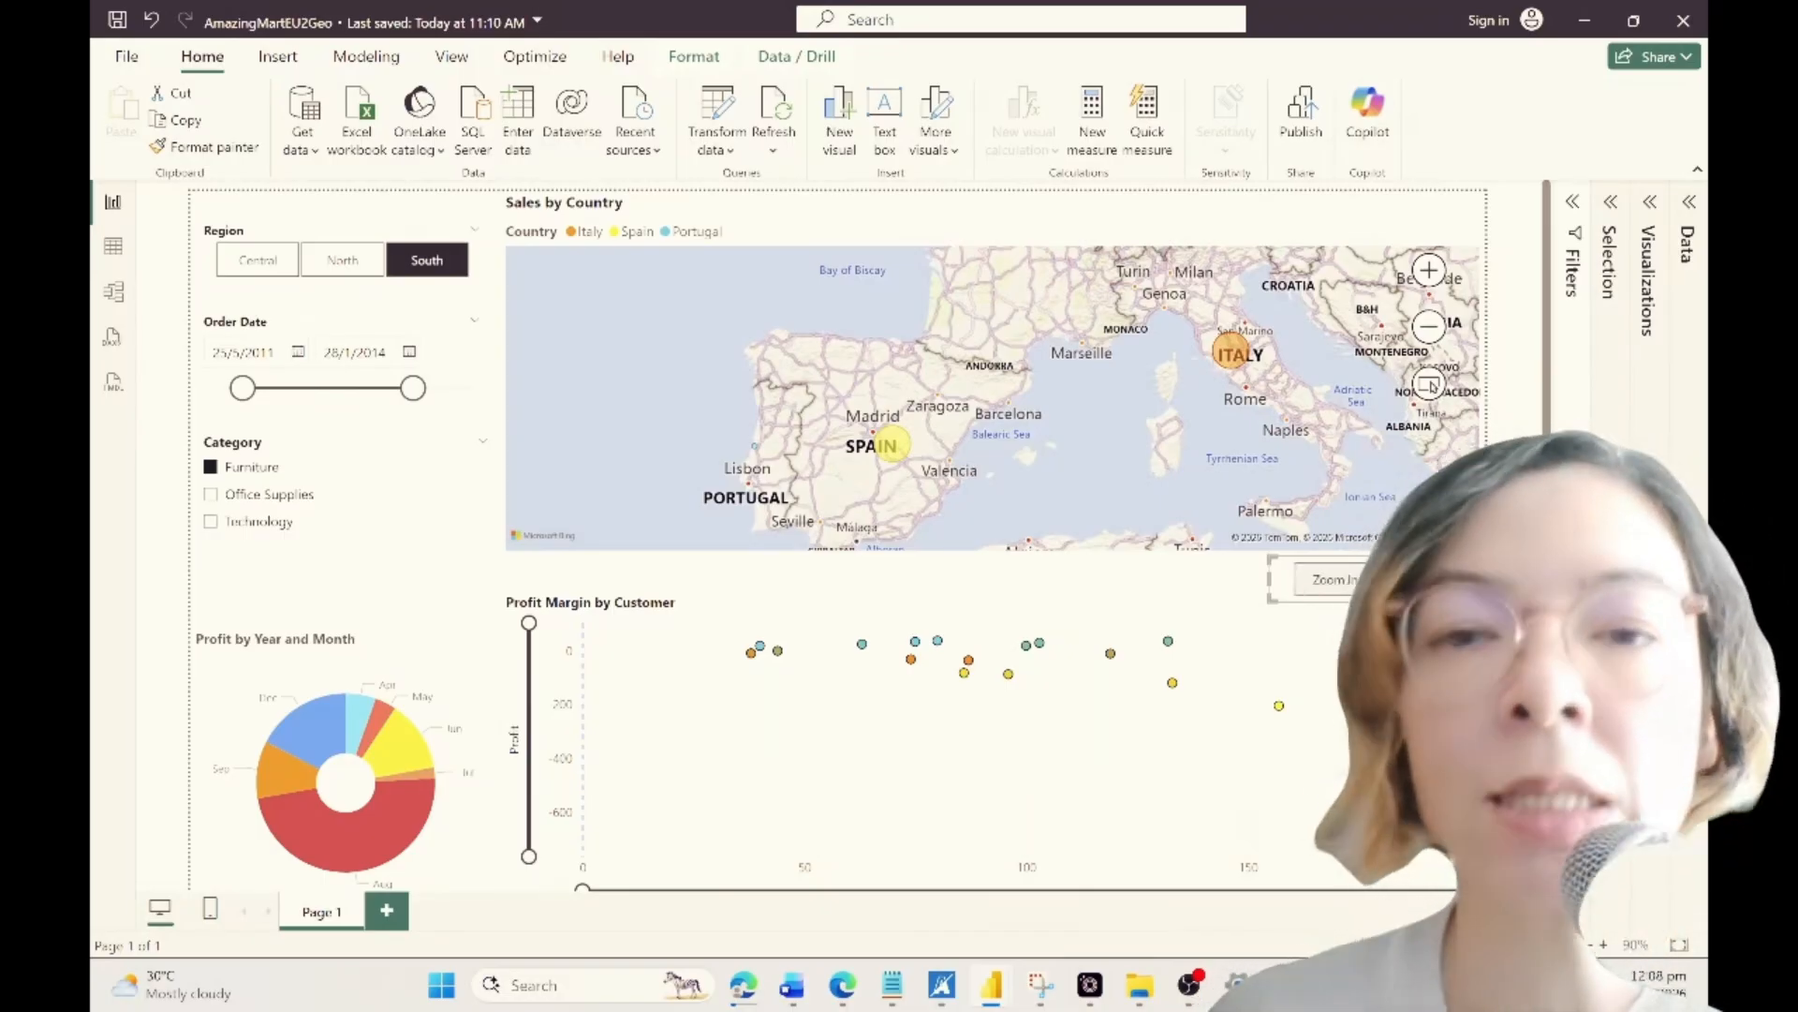
# Step: Open the bubble formatting settings of the Sales by Country map
pyautogui.click(727, 229)
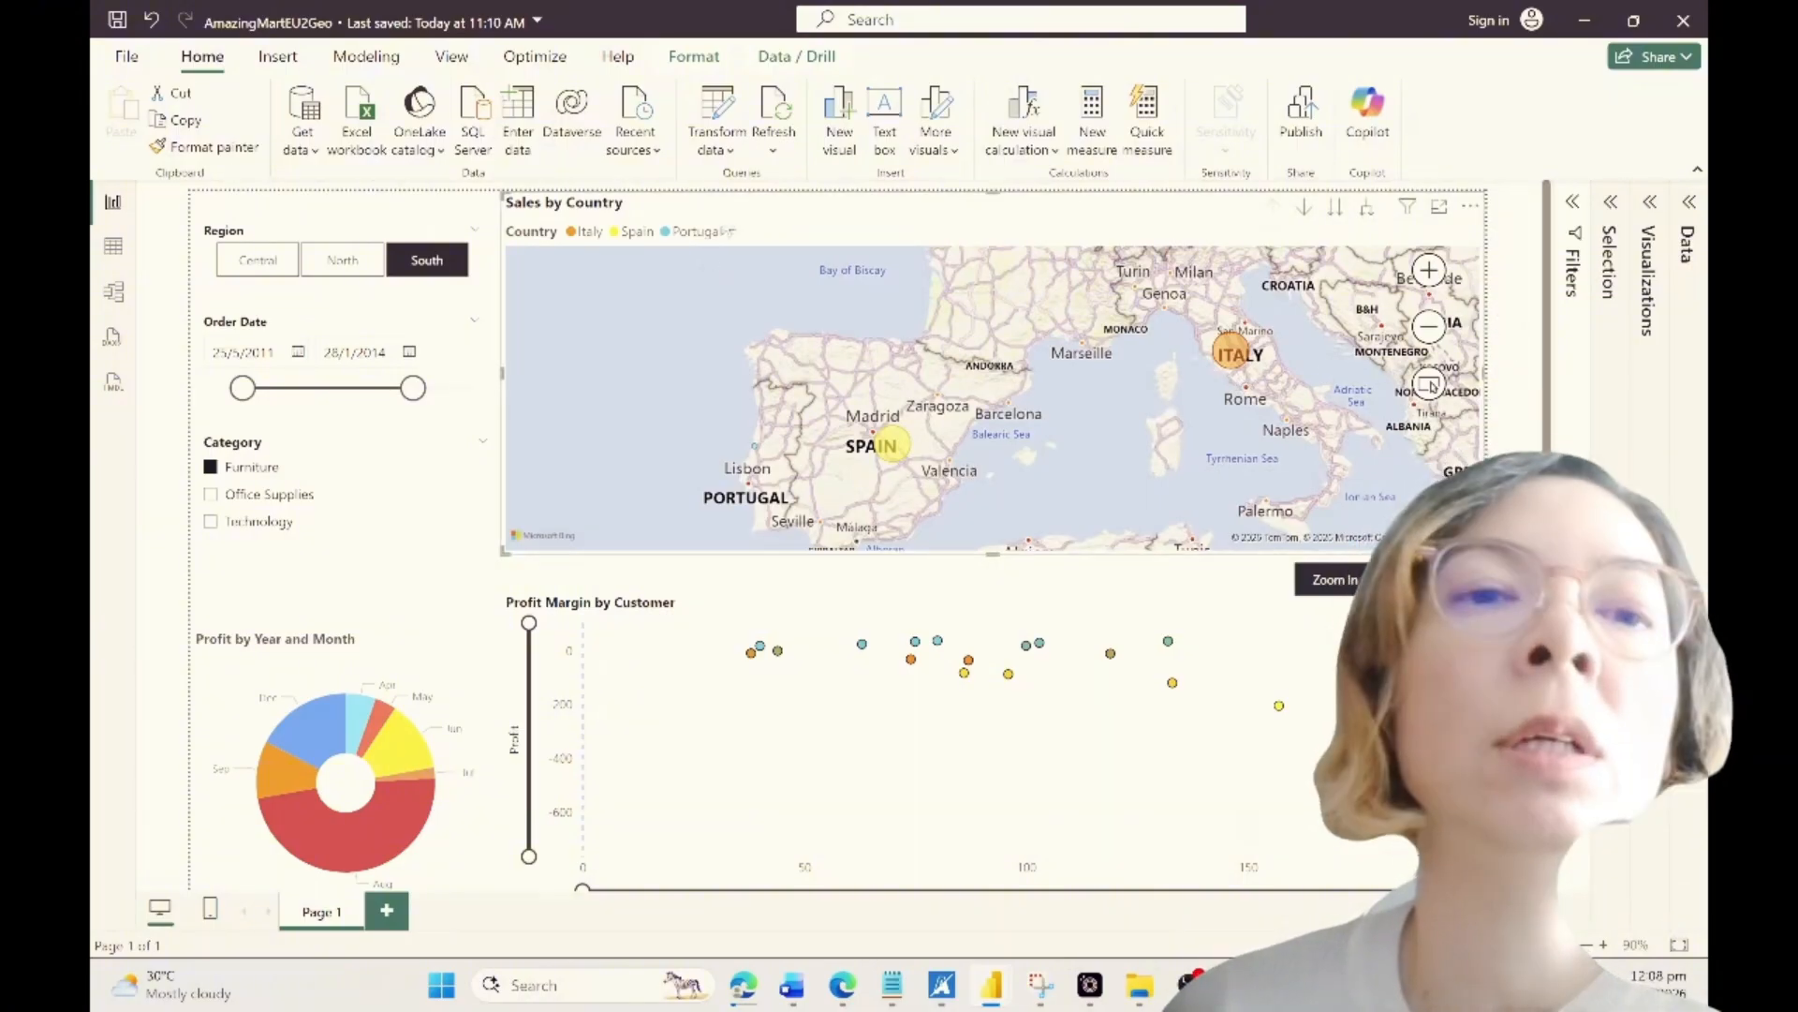
pyautogui.click(1649, 203)
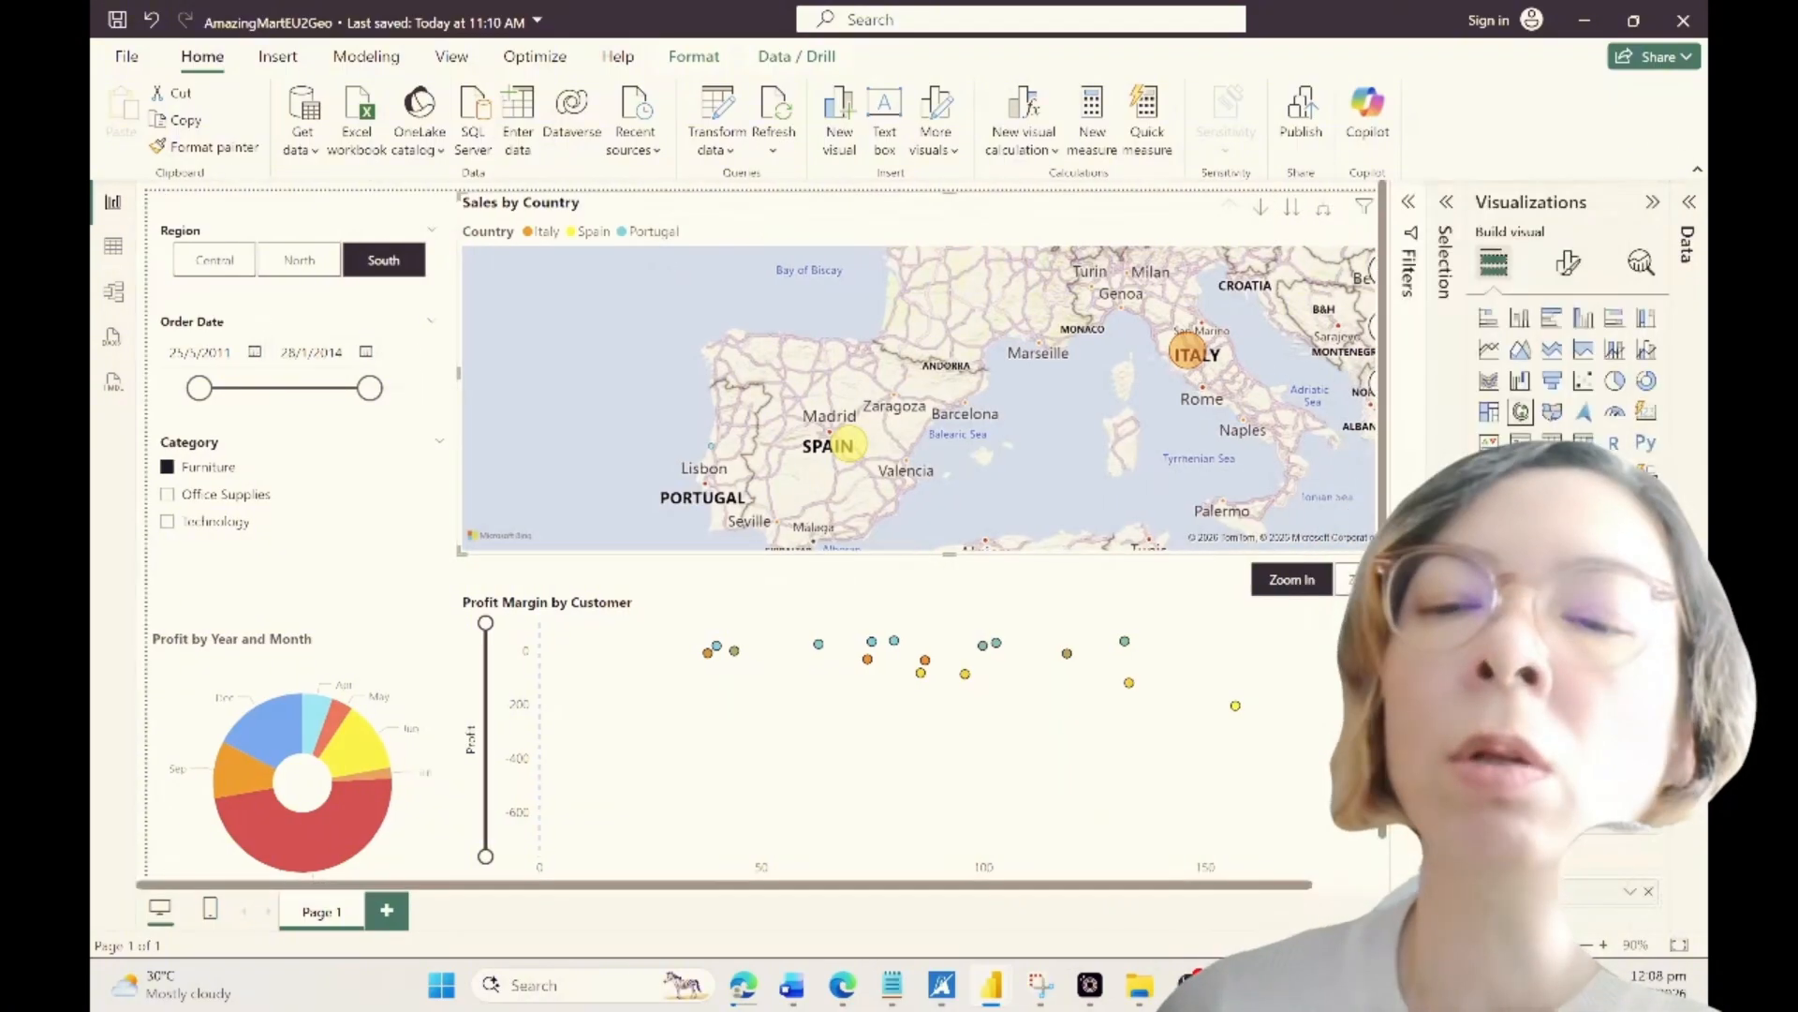
pyautogui.click(1568, 262)
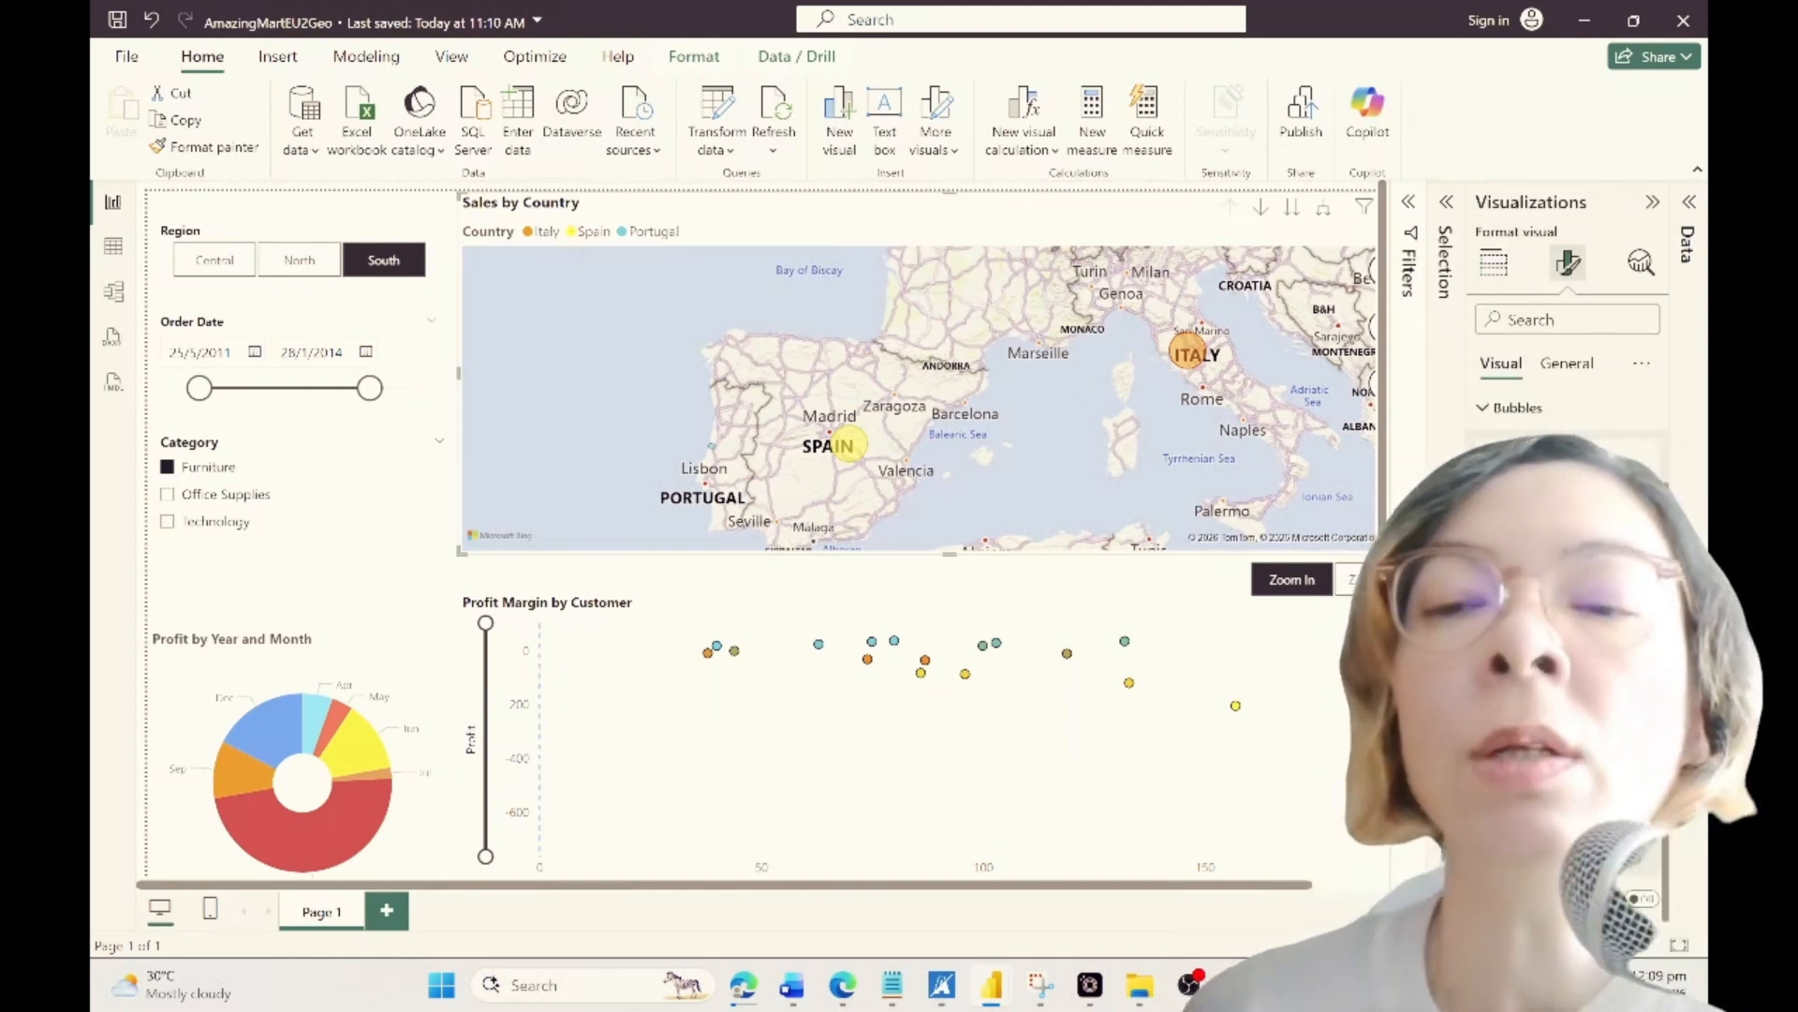
# Step: Filter the report to the Central region and examine the custom colour options for the Sales by Country map's bubbles
pyautogui.click(299, 260)
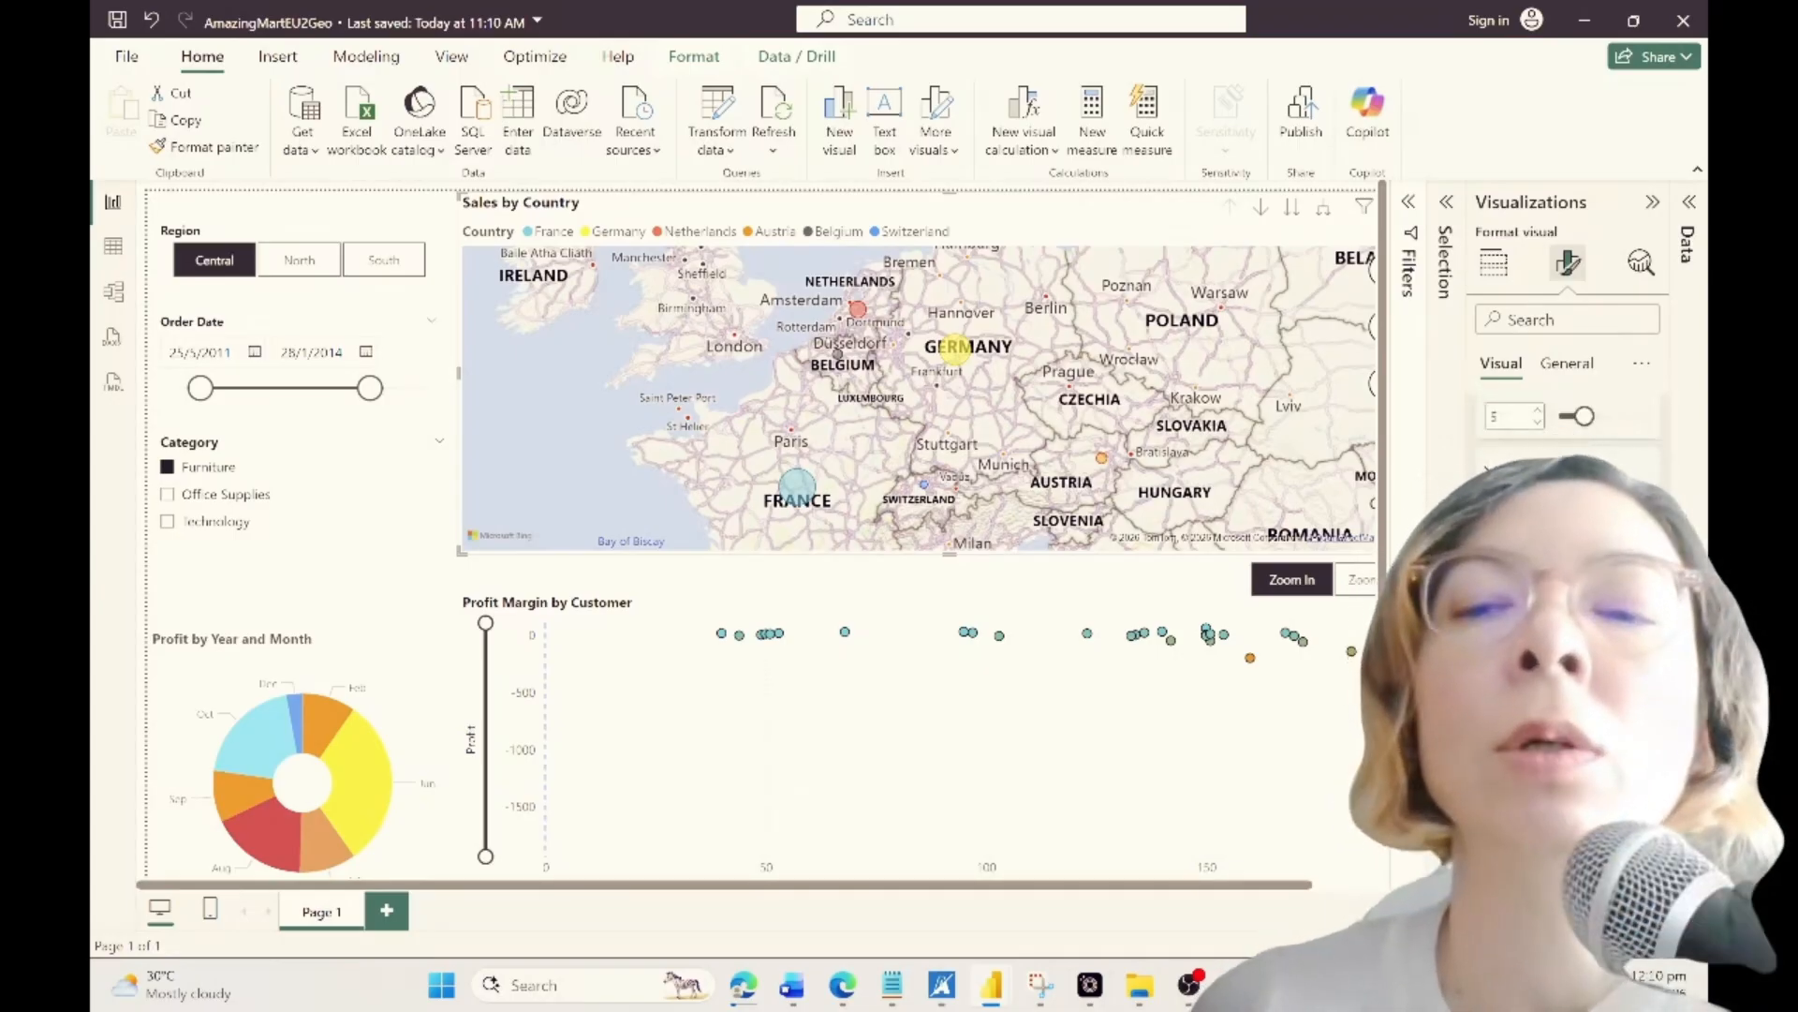
pyautogui.click(1511, 532)
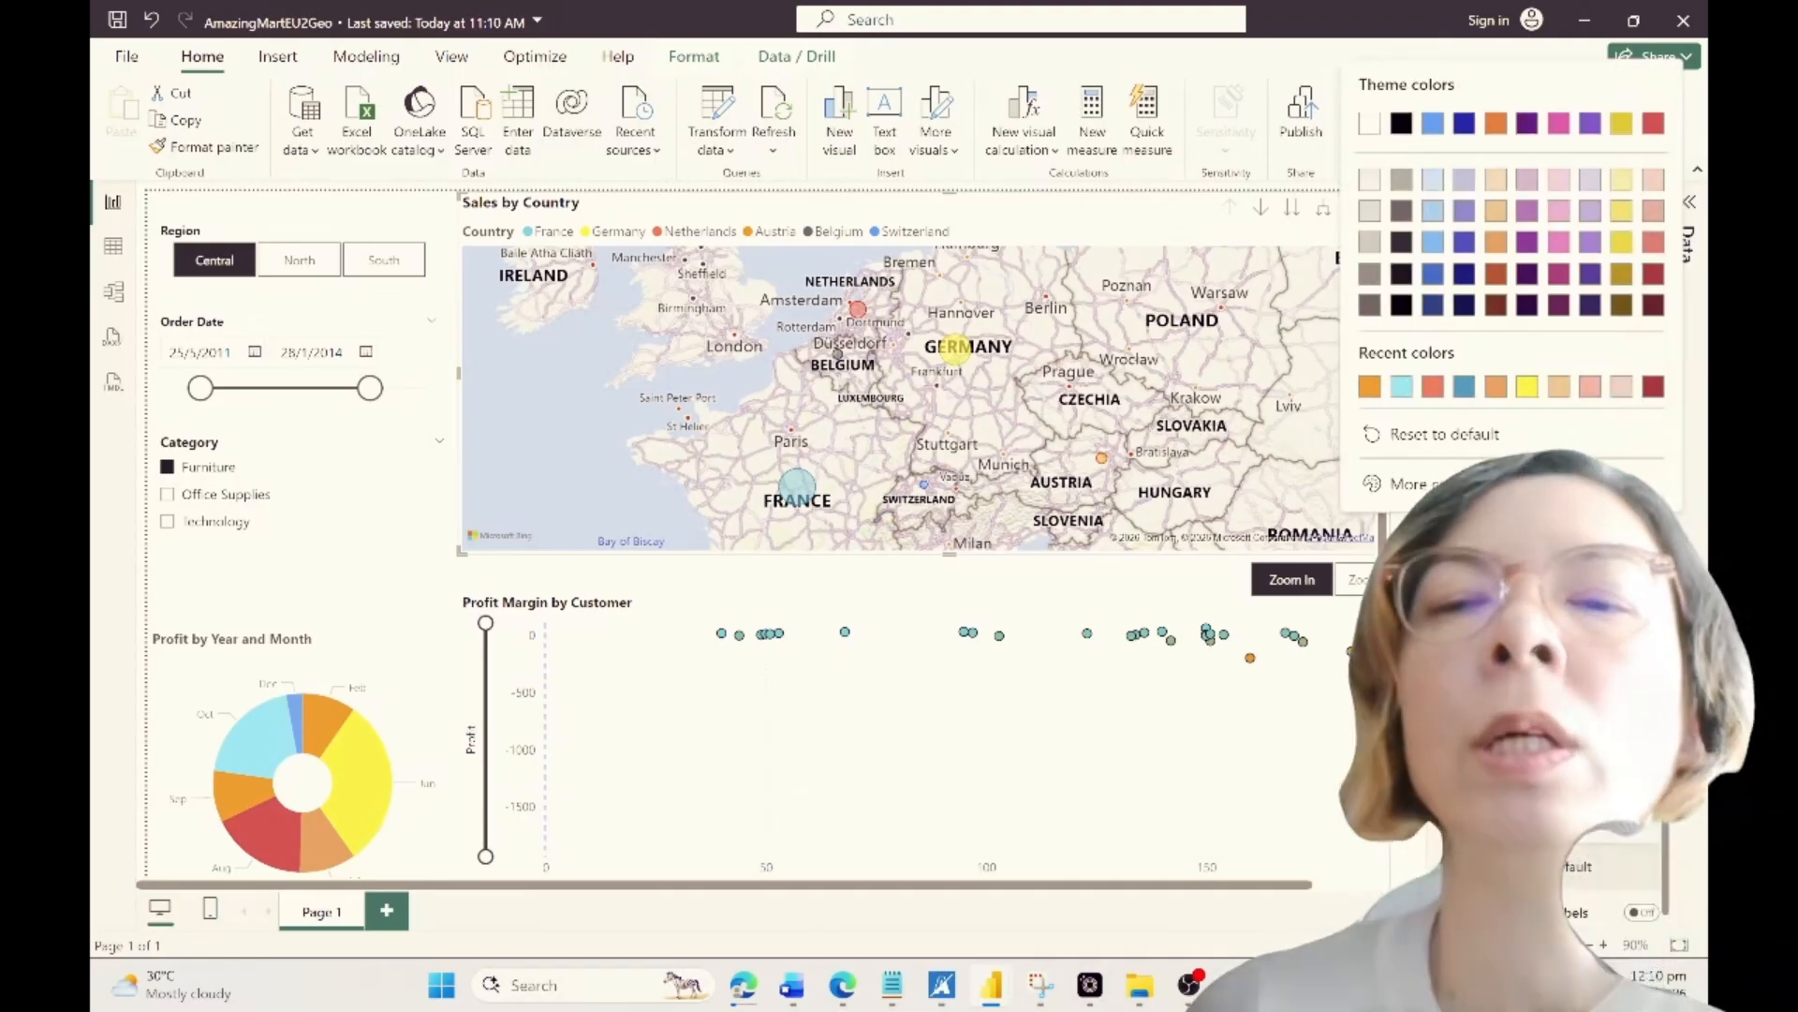
pyautogui.click(1407, 483)
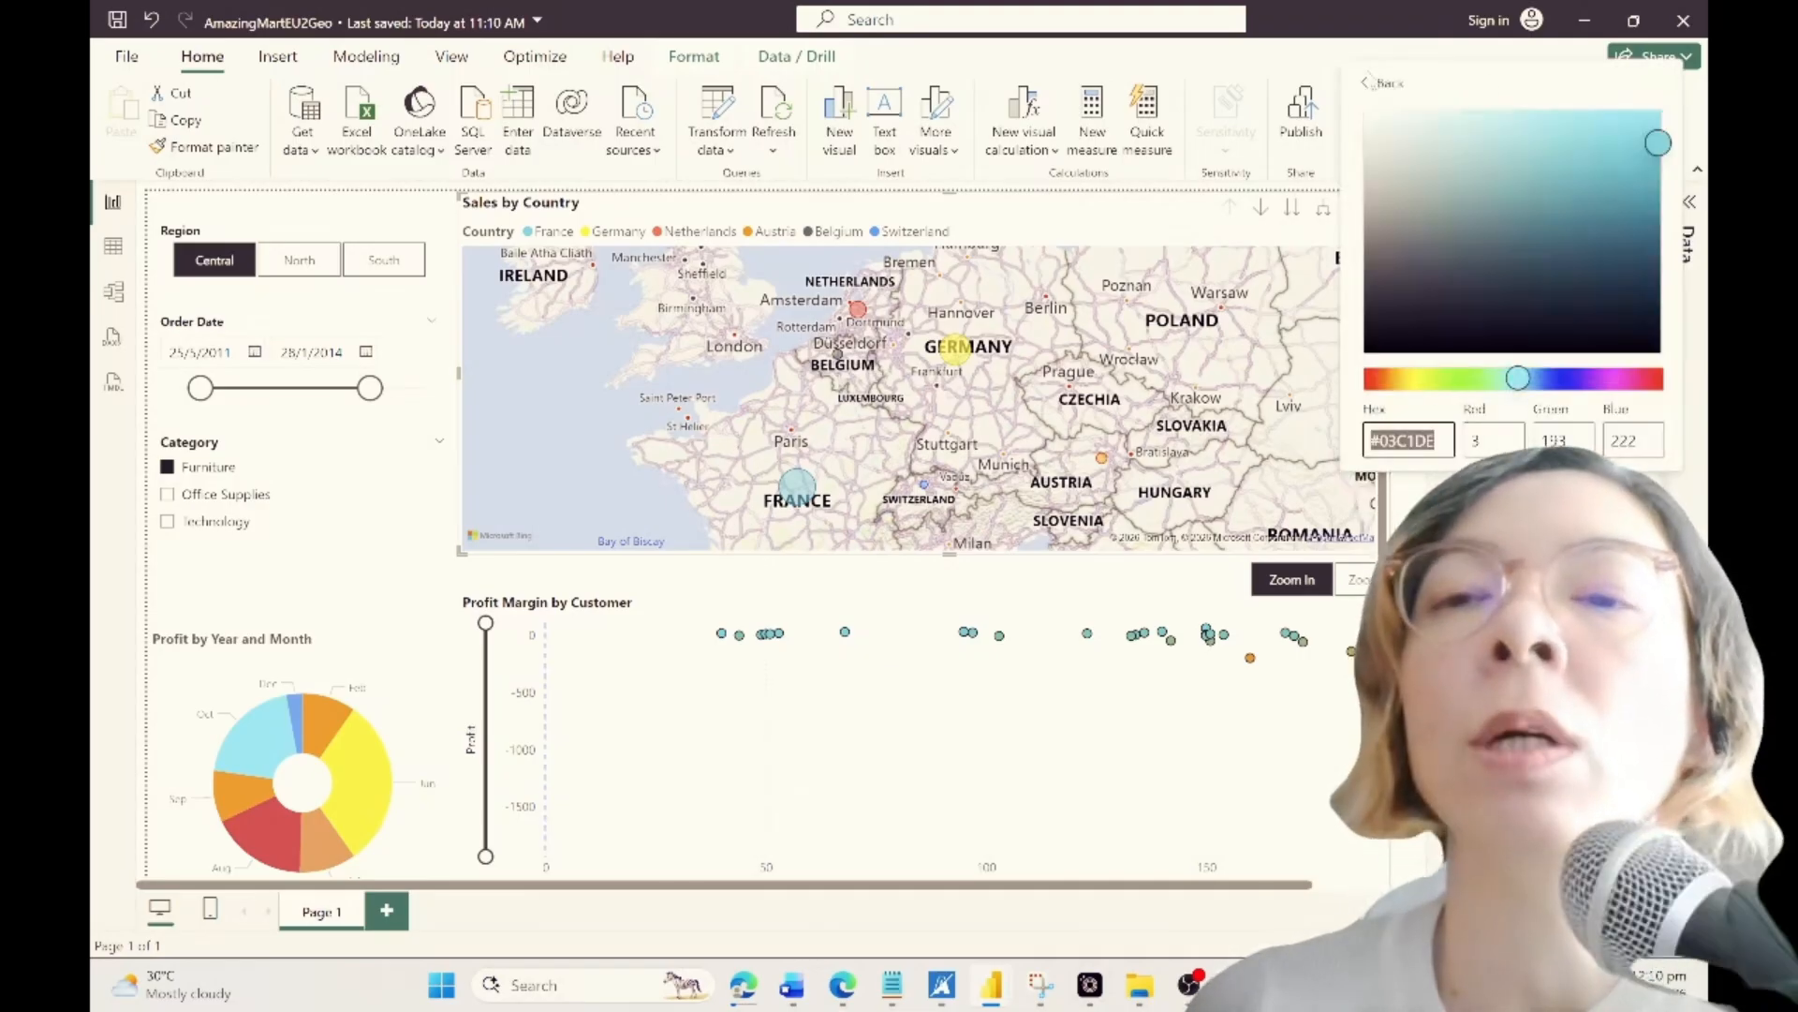
pyautogui.click(1373, 83)
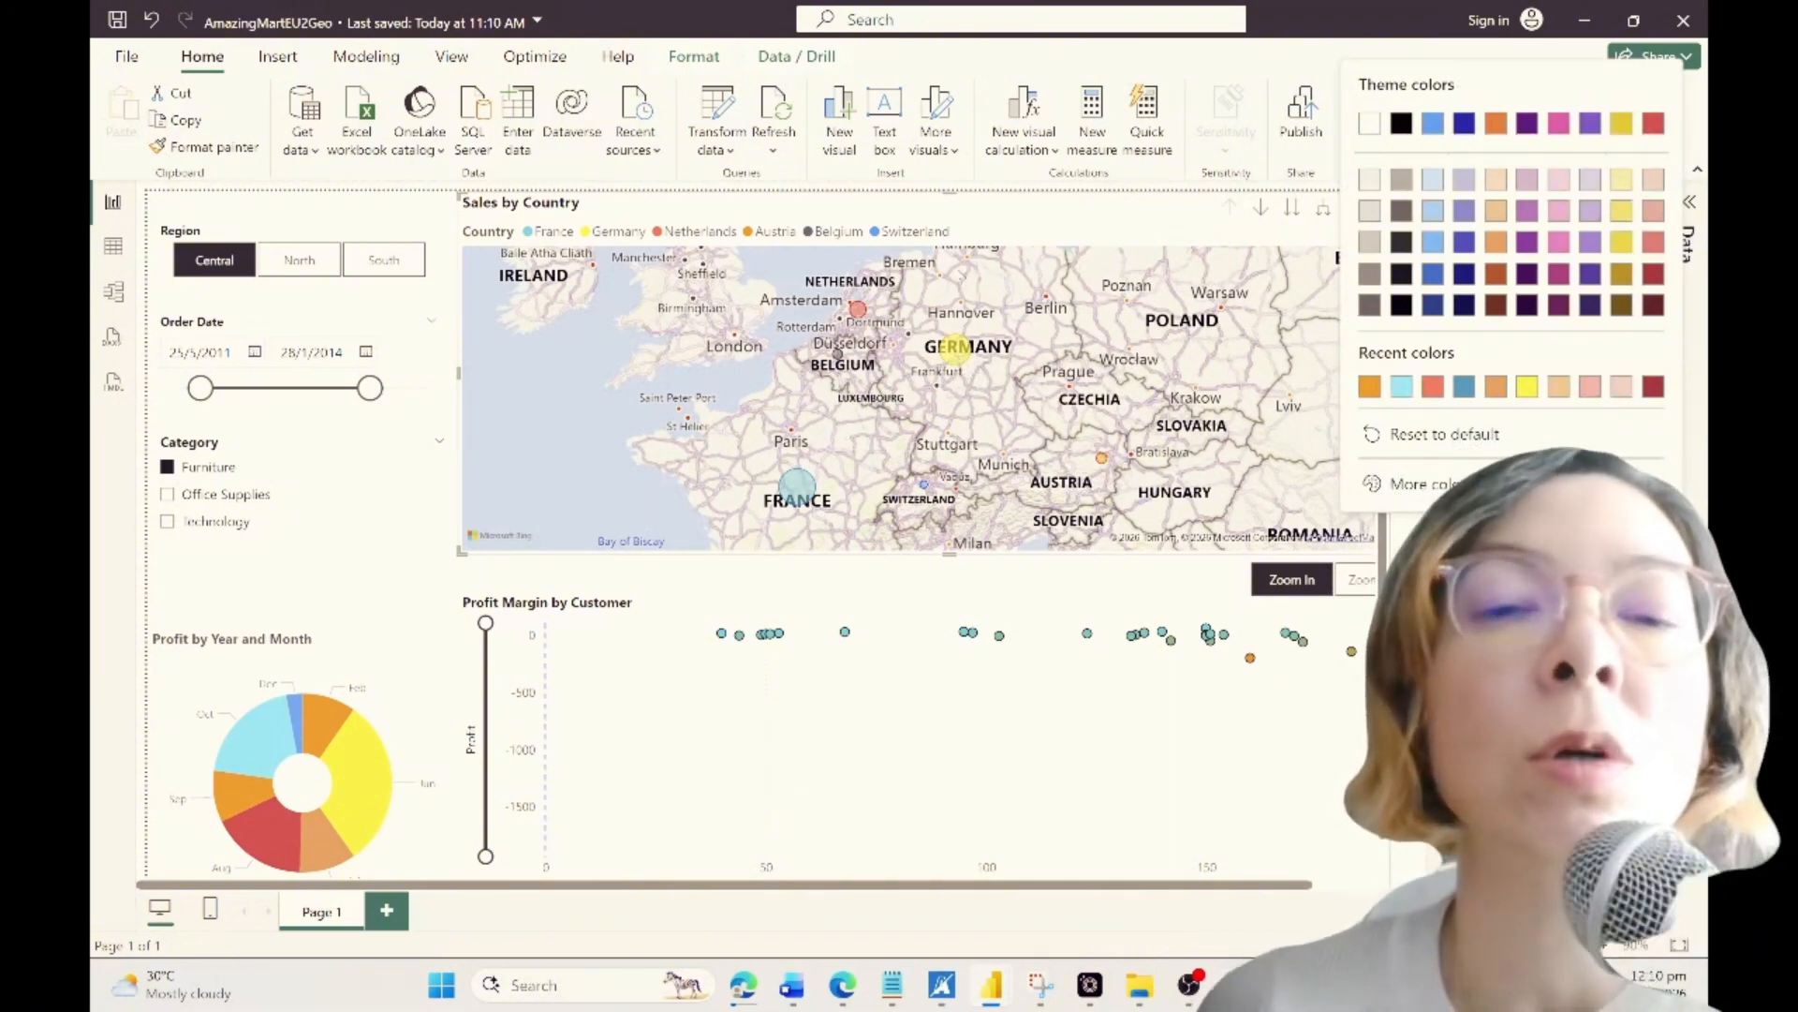
# Step: Drill down into France on the sales map and cross-filter the report by the profit donut's October slice
pyautogui.click(813, 499)
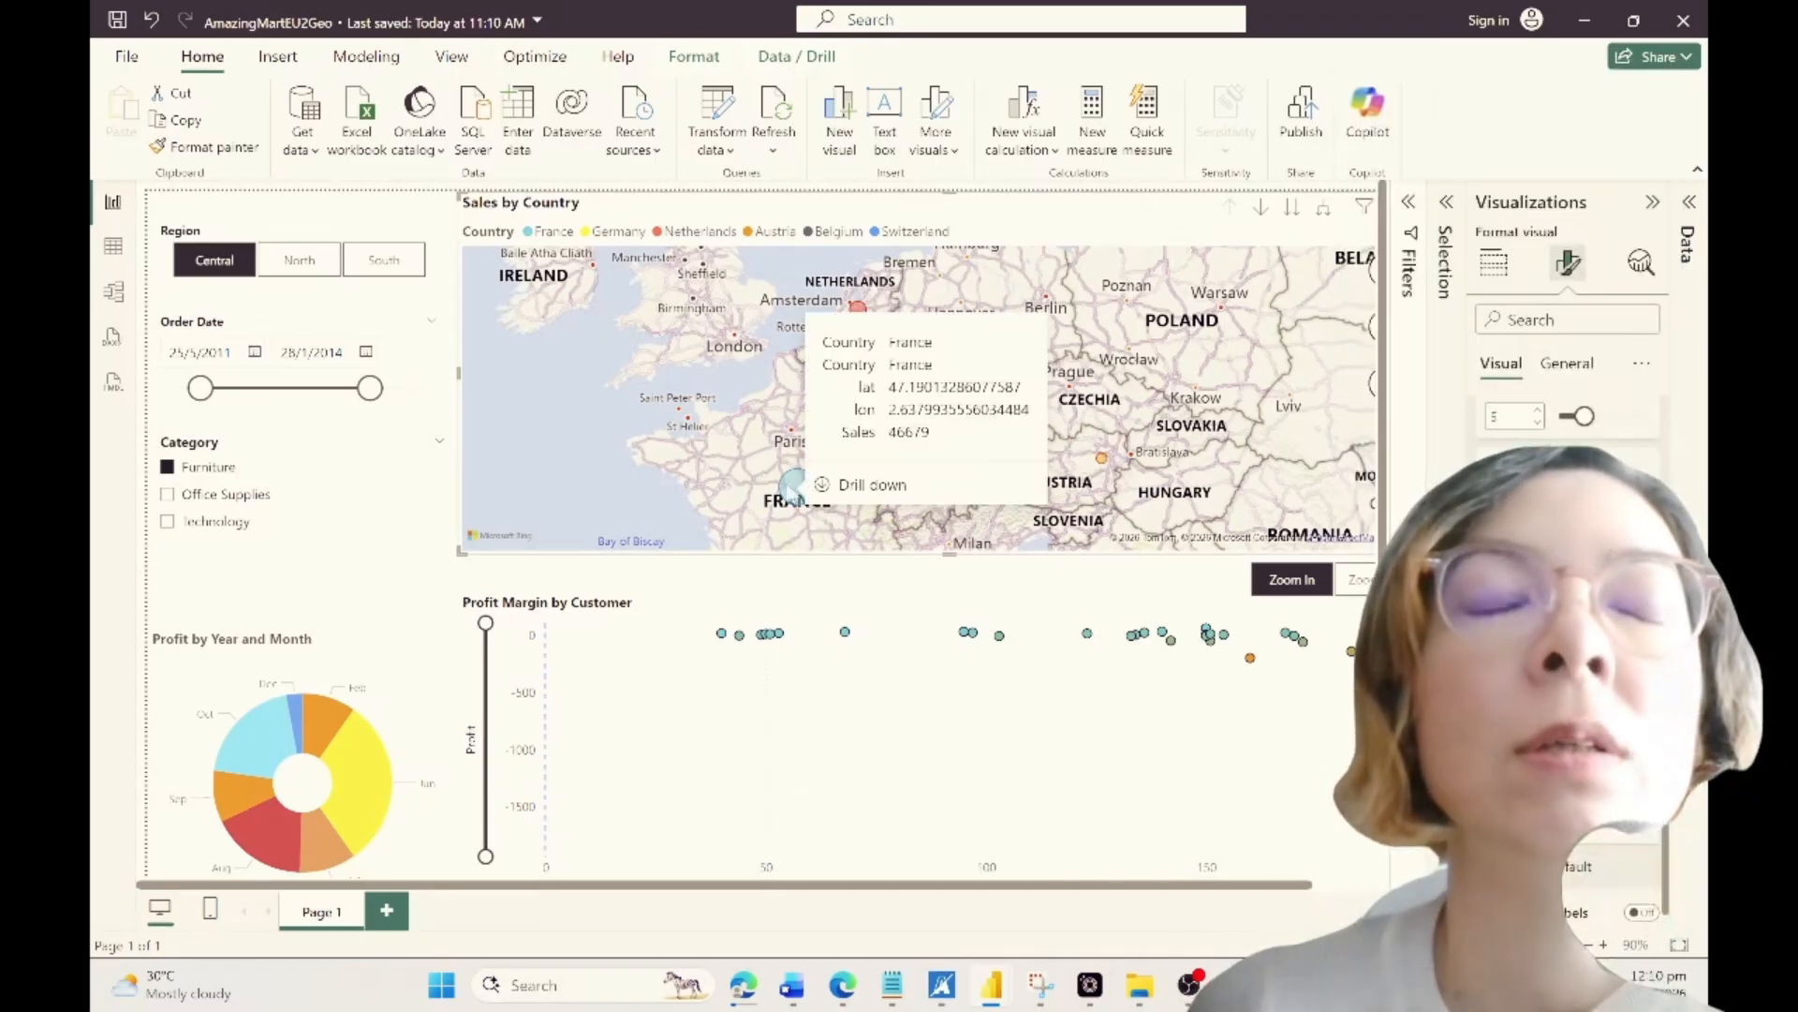
pyautogui.click(878, 488)
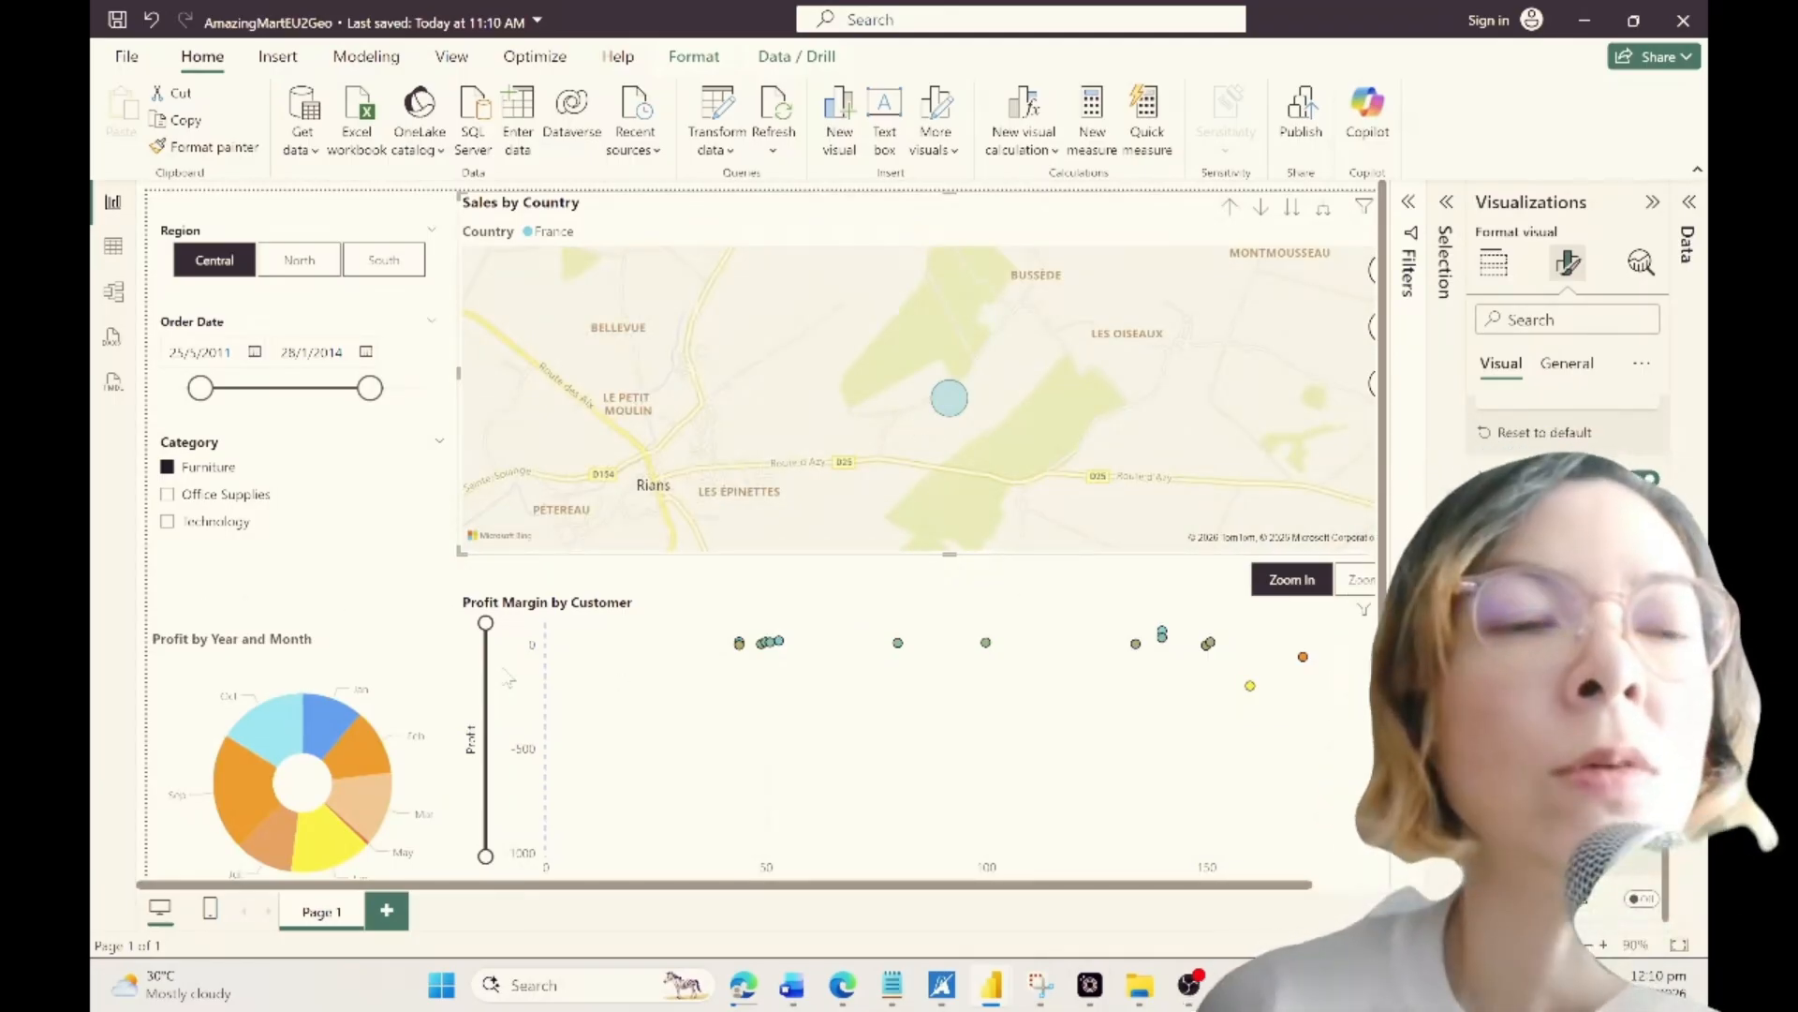
pyautogui.click(364, 752)
pyautogui.click(293, 719)
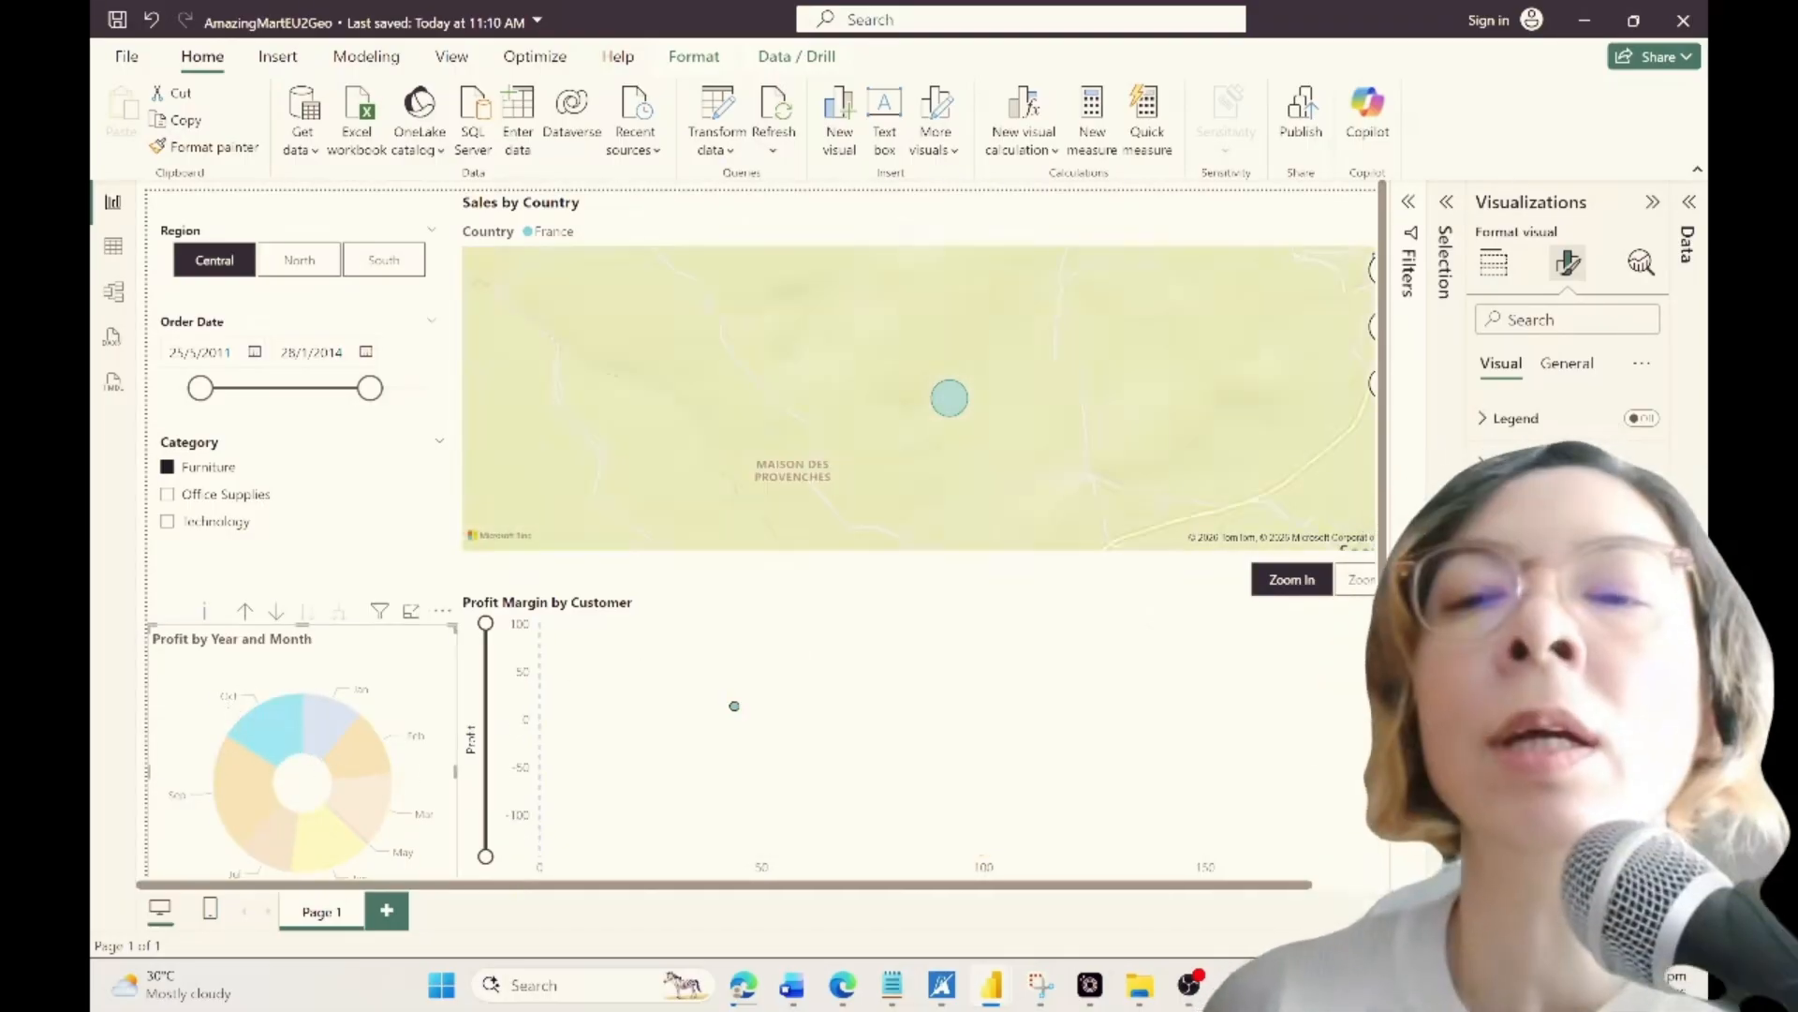
# Step: Set the profit donut's detail labels to show the category and percent of total
pyautogui.click(1483, 417)
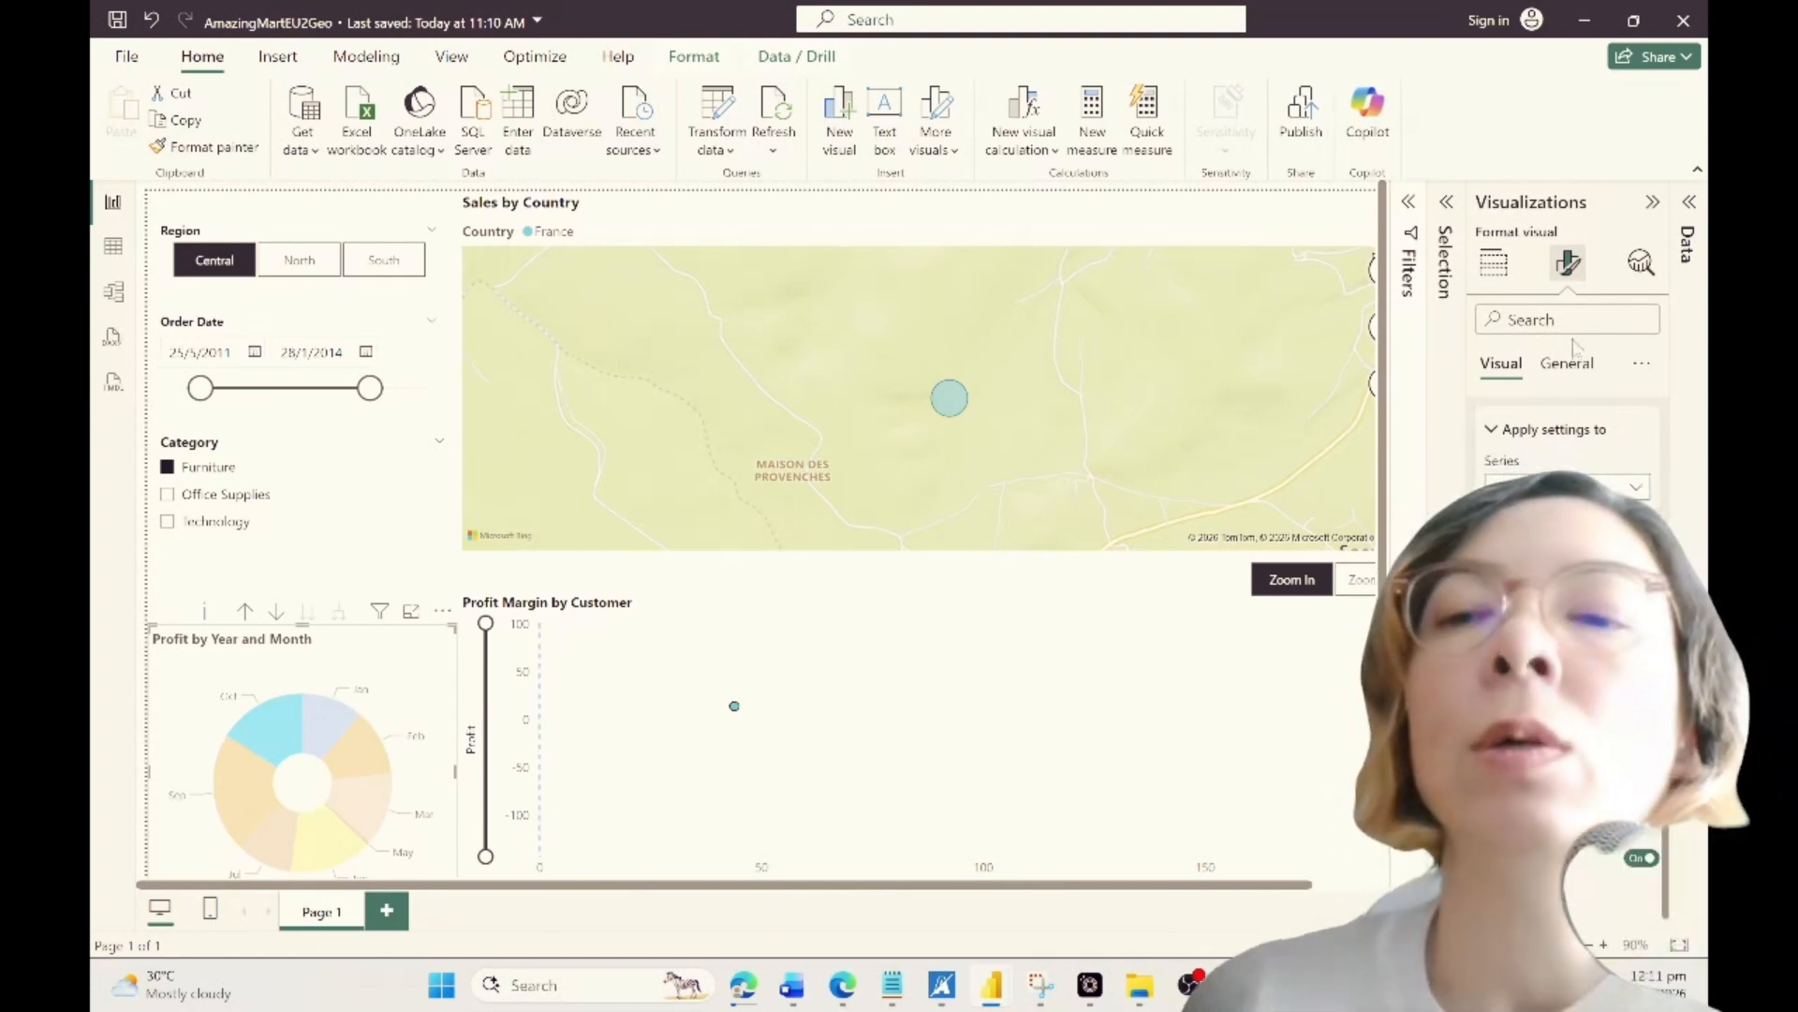
pyautogui.click(1494, 265)
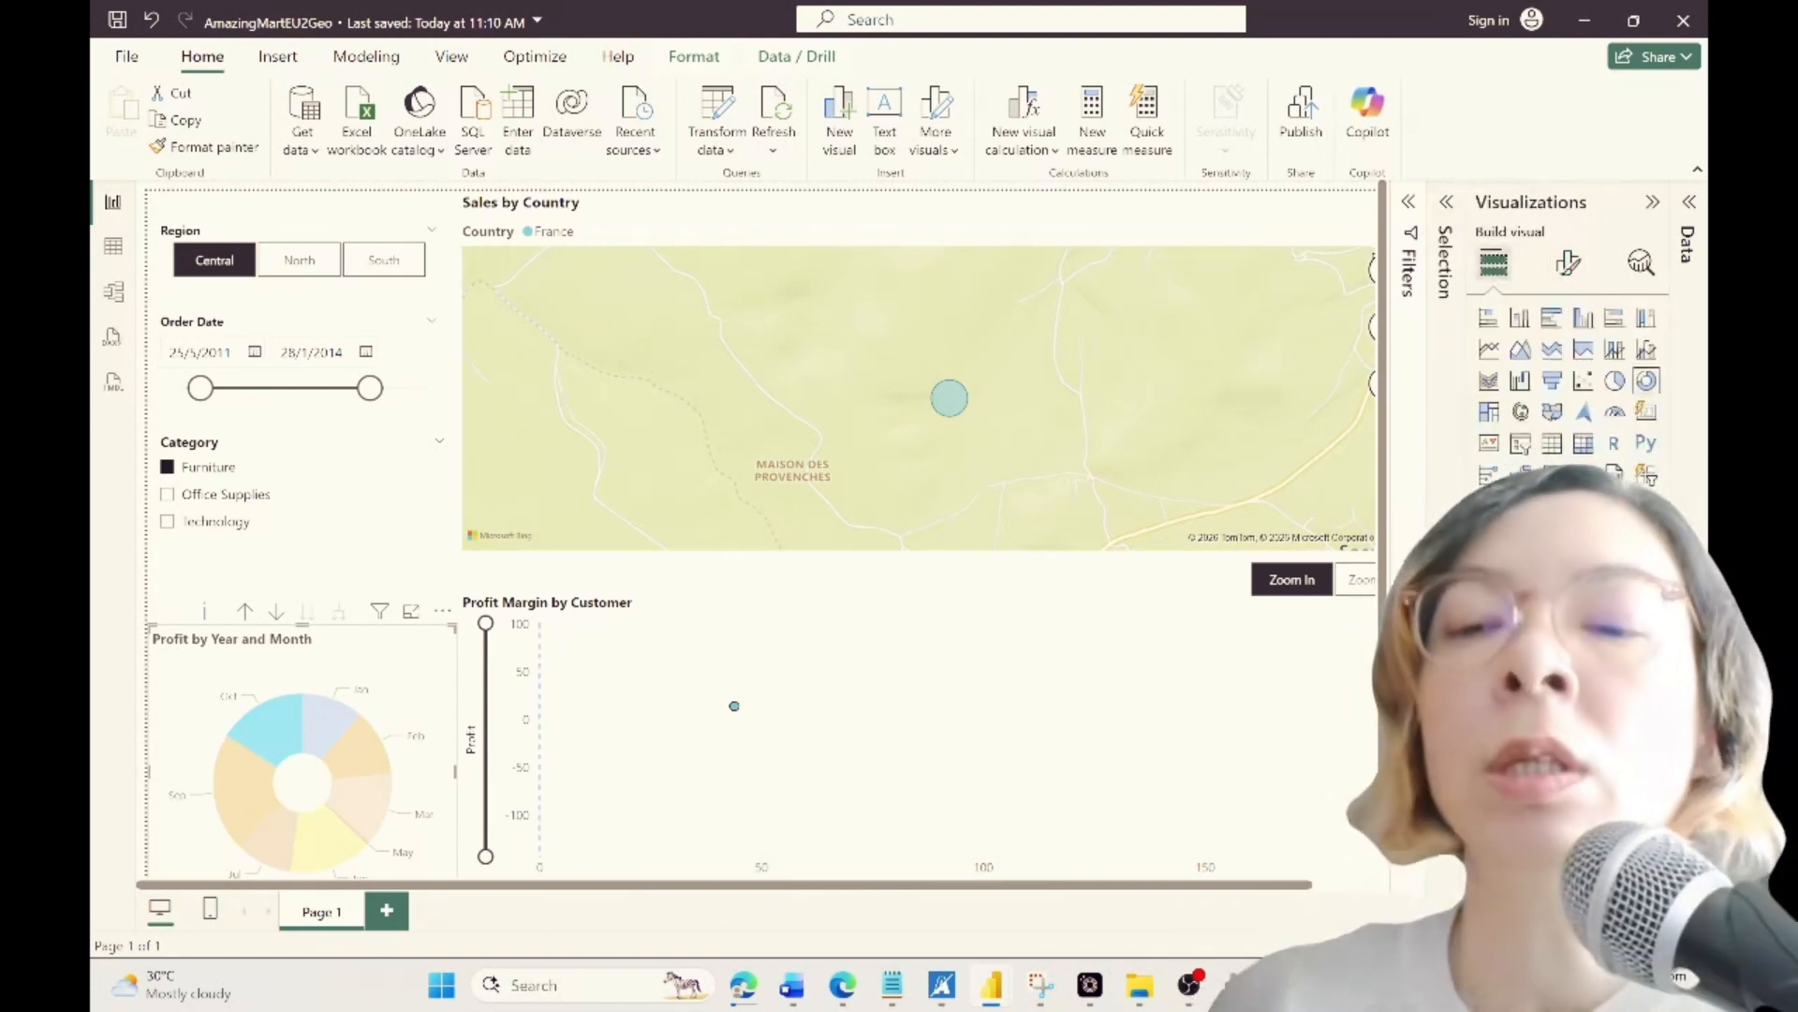
pyautogui.click(1569, 264)
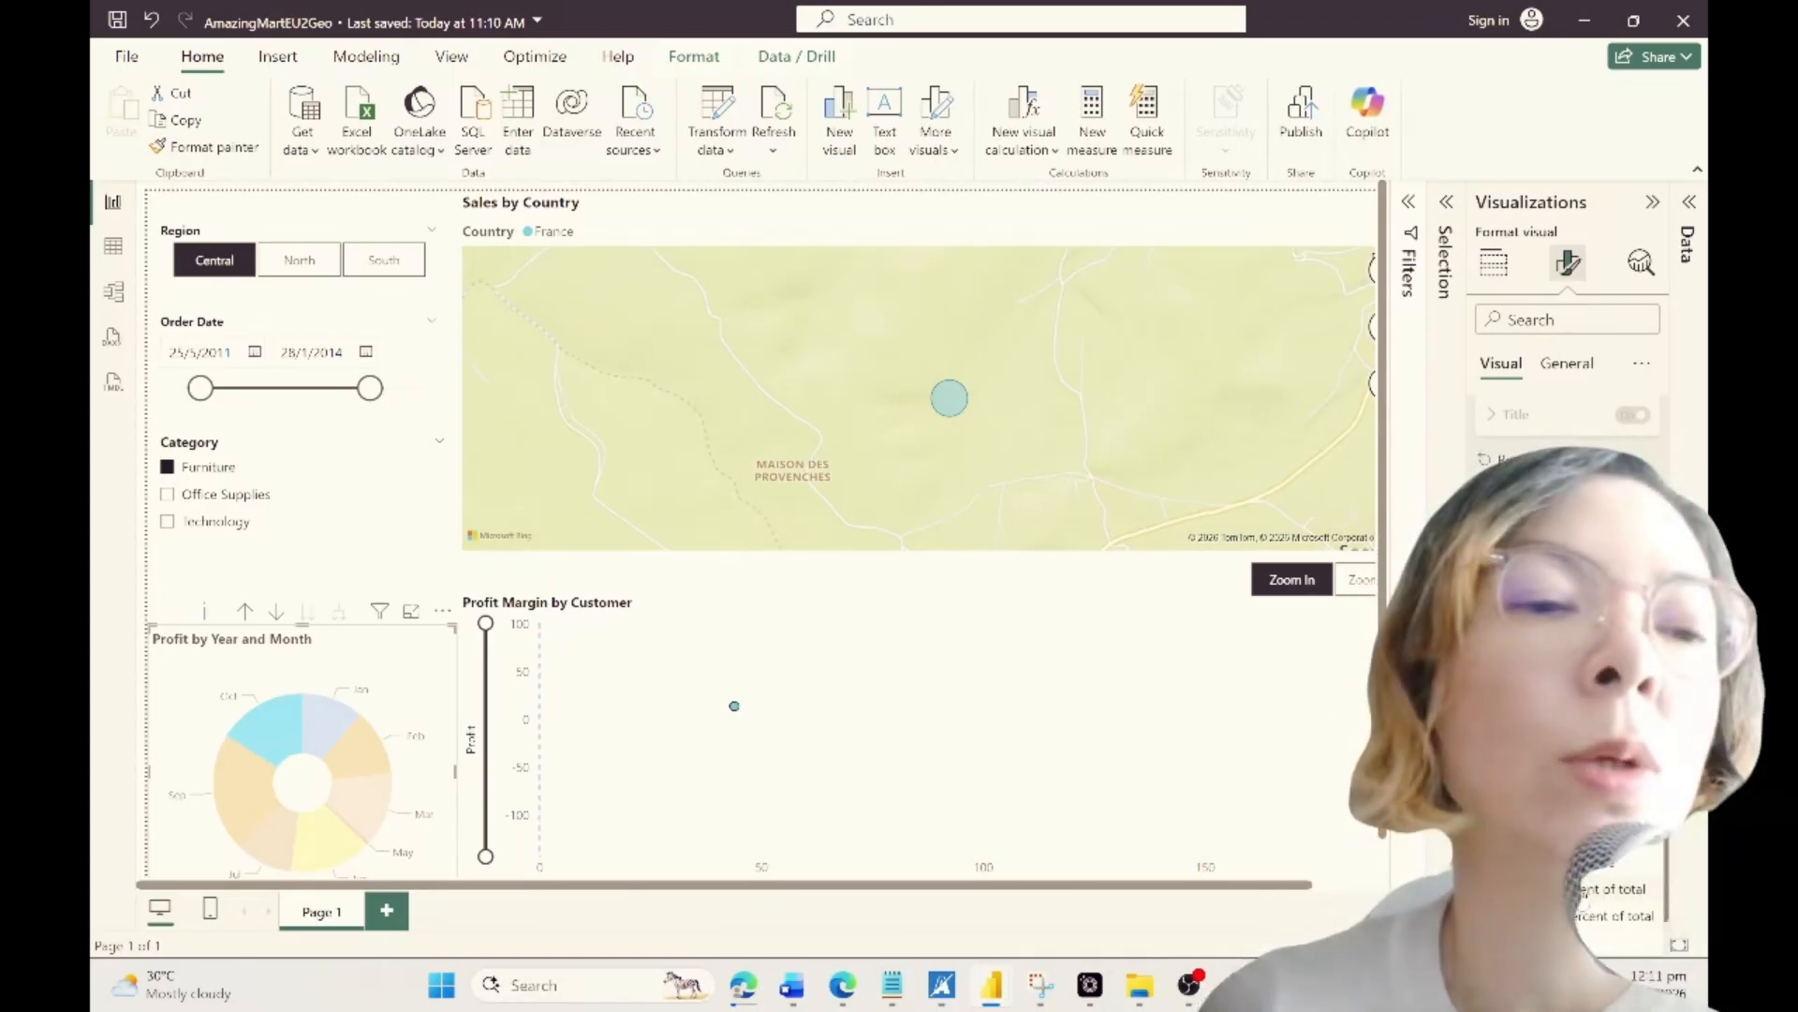
pyautogui.click(1584, 894)
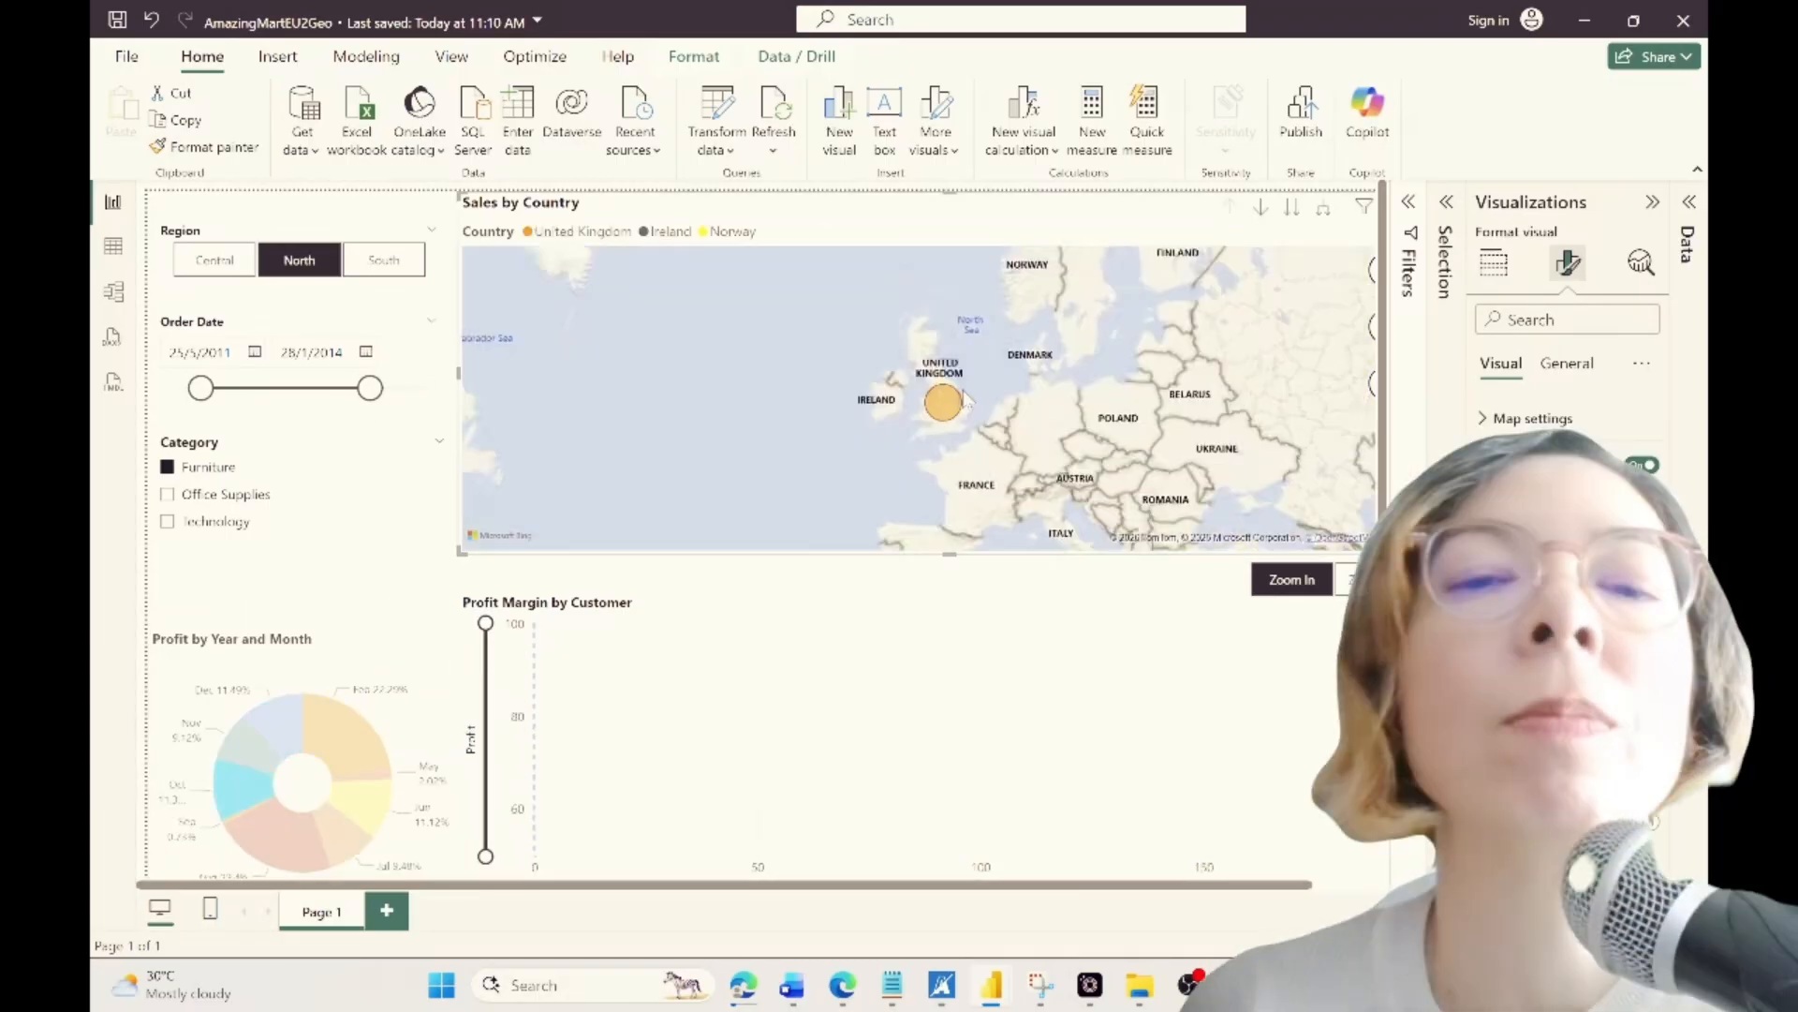
# Step: Zoom in on the United Kingdom in the Sales by Country map
pyautogui.scroll(3, 966, 399)
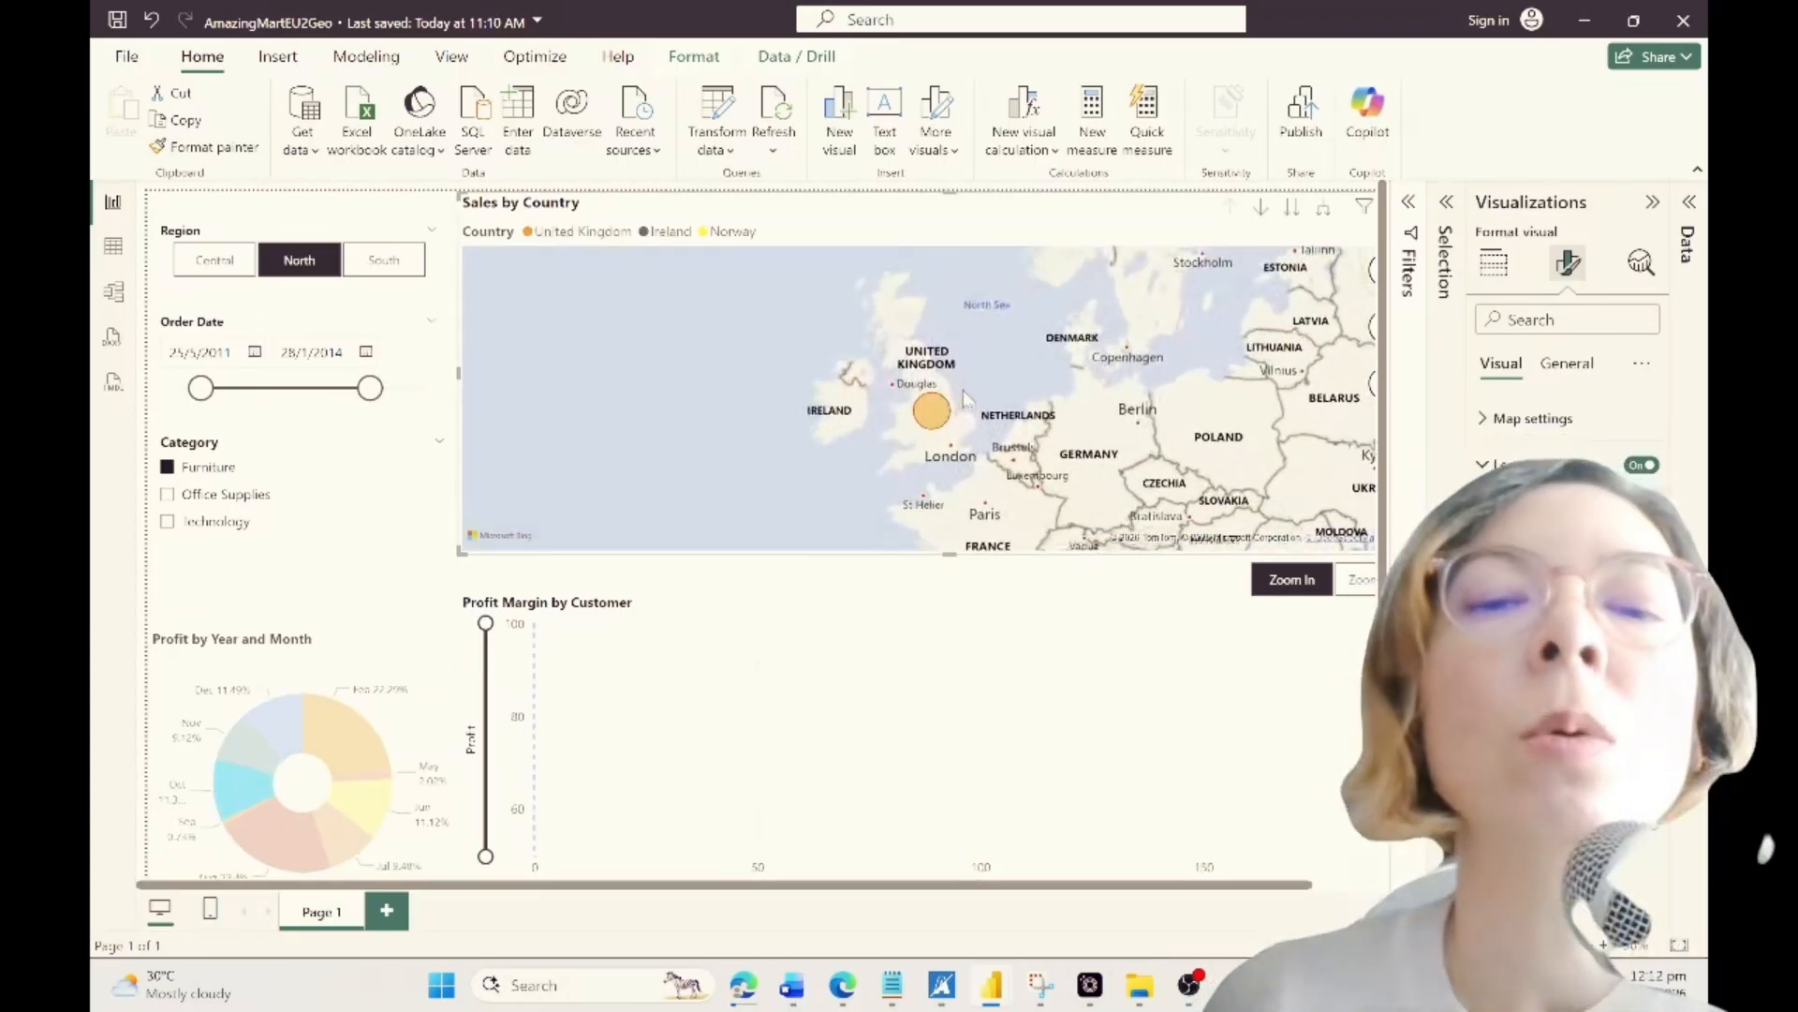